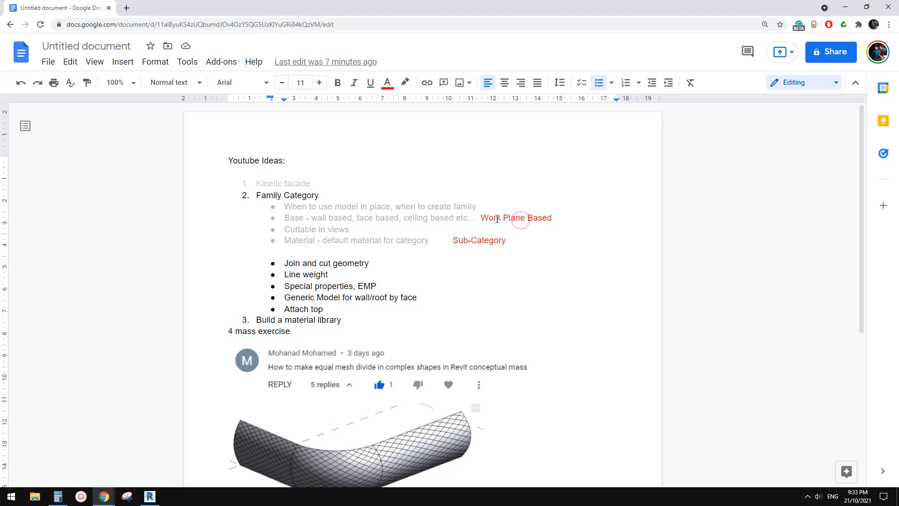
pyautogui.moveTo(553, 218); pyautogui.dragTo(498, 221)
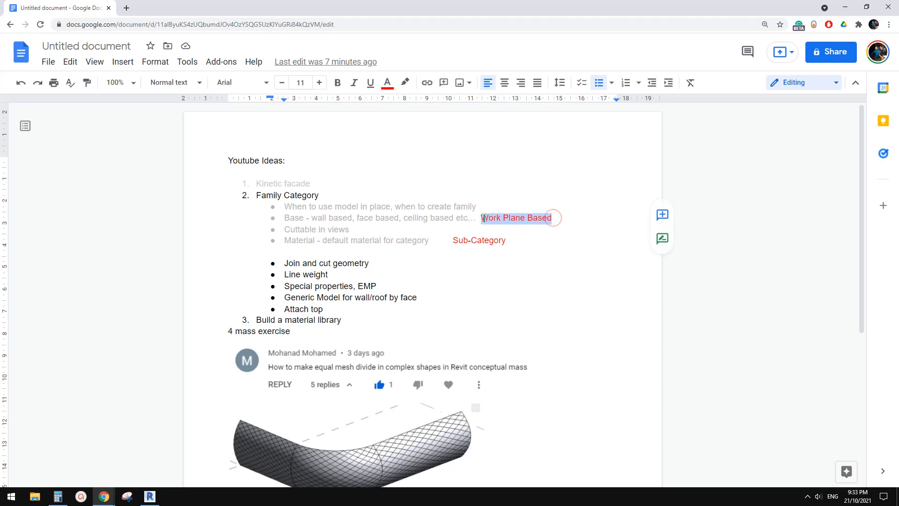
pyautogui.click(556, 220)
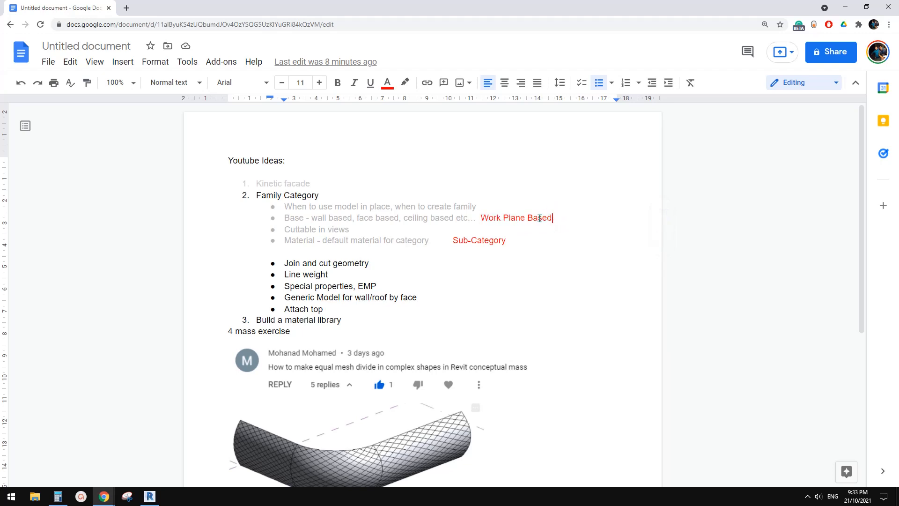
# Switch to Revit and create a new family from the Metric Generic Model.rft template
pyautogui.click(150, 496)
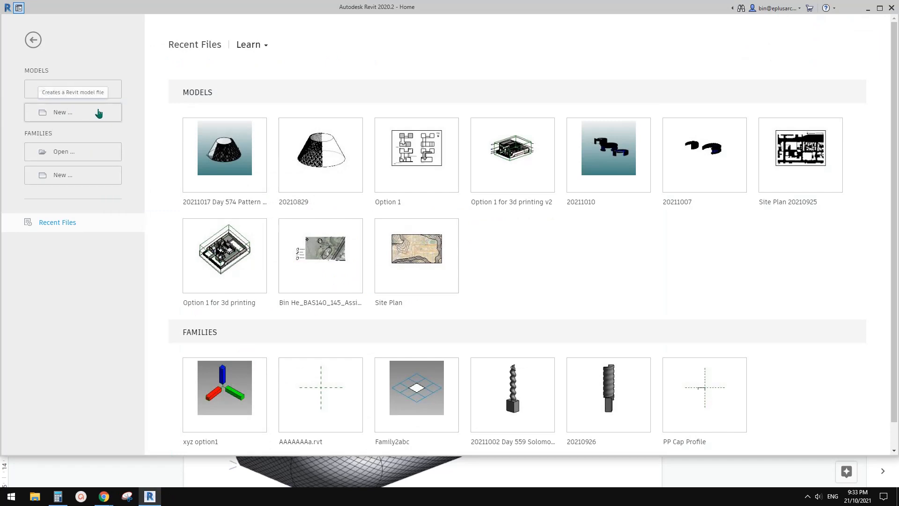
pyautogui.click(71, 175)
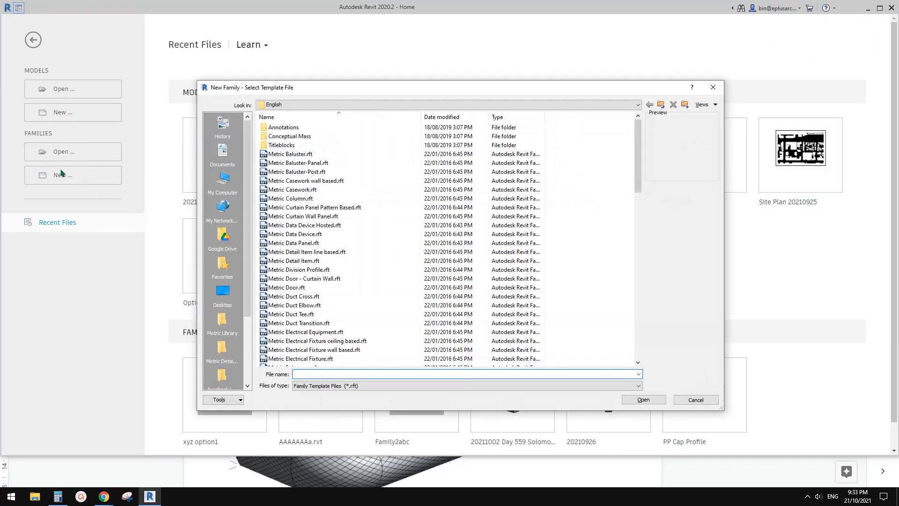
pyautogui.moveTo(390, 97); pyautogui.dragTo(383, 86)
pyautogui.scroll(-20, 635, 156)
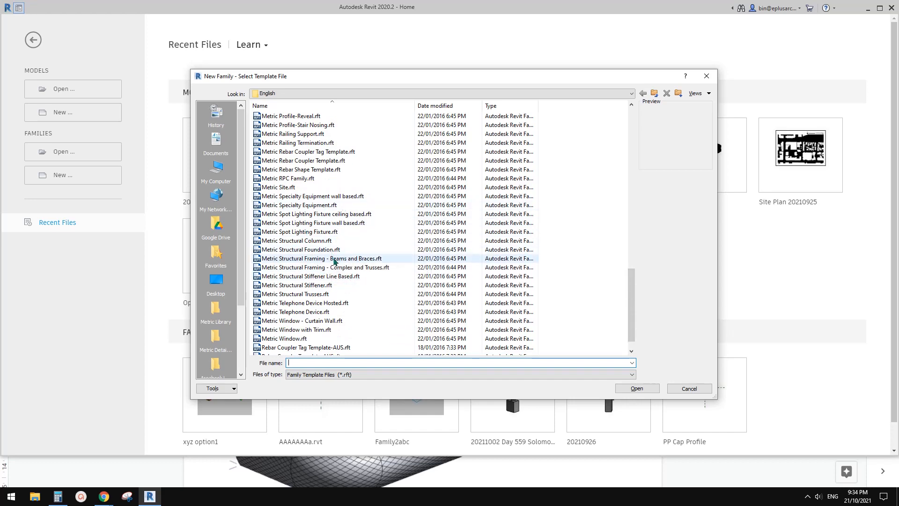
pyautogui.moveTo(631, 296); pyautogui.dragTo(628, 182)
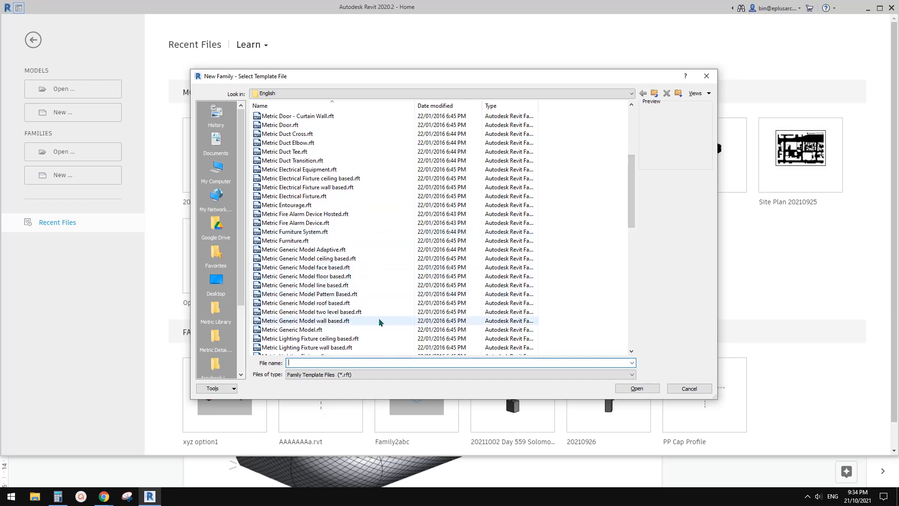
pyautogui.click(256, 331)
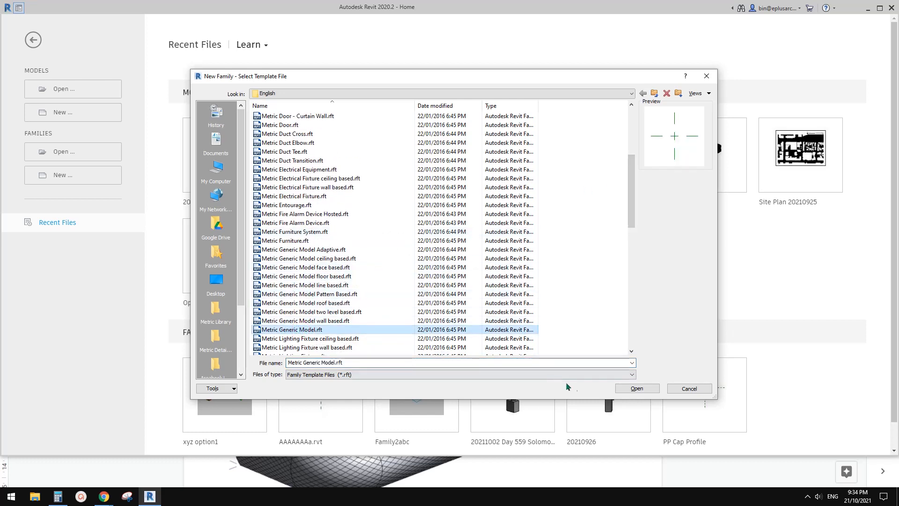
pyautogui.click(619, 389)
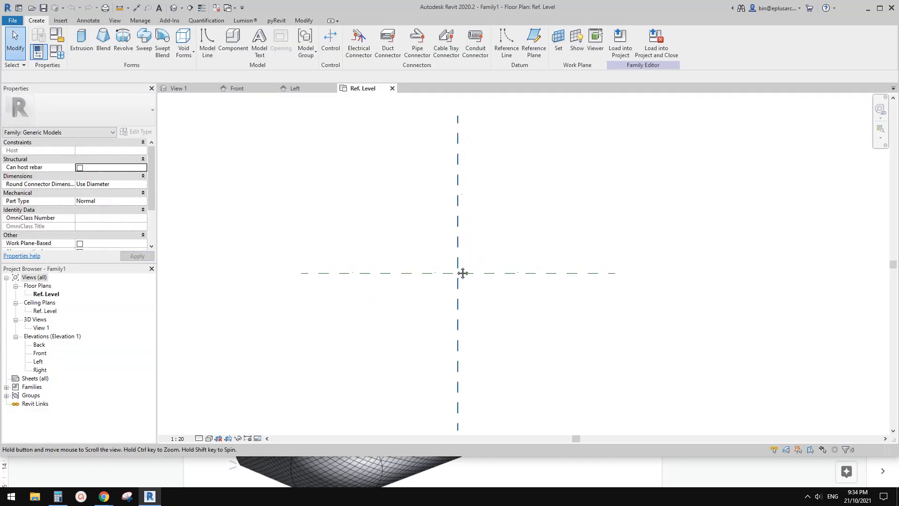
# Enable the Work Plane-Based option in the new family's properties
pyautogui.moveTo(463, 274); pyautogui.dragTo(416, 276, button='middle')
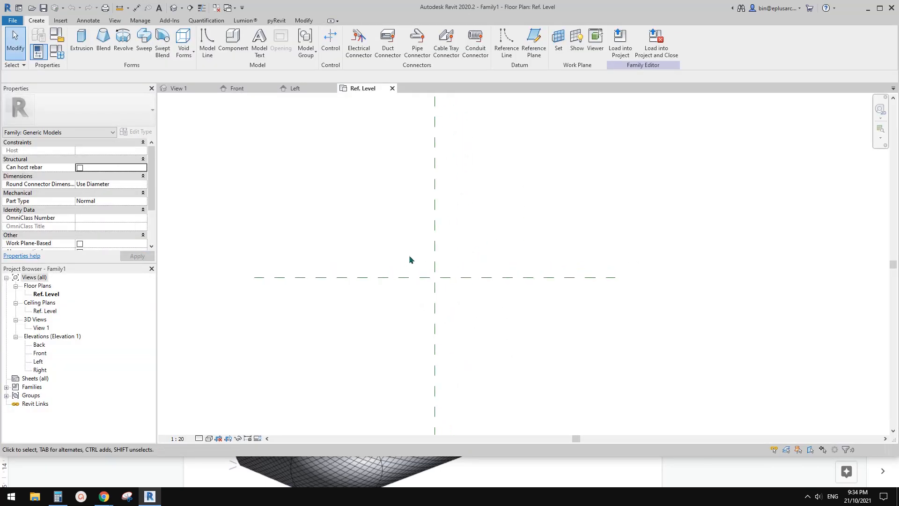
pyautogui.moveTo(374, 249)
pyautogui.mouseDown(button='middle')
pyautogui.moveTo(429, 254)
pyautogui.moveTo(381, 261)
pyautogui.moveTo(377, 251)
pyautogui.mouseUp(button='middle')
pyautogui.moveTo(256, 227); pyautogui.dragTo(254, 227, button='middle')
pyautogui.scroll(-3, 136, 186)
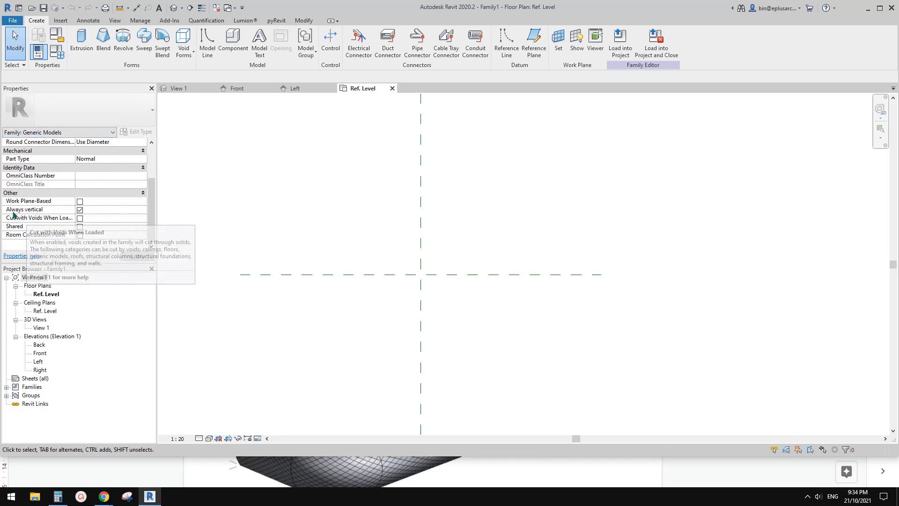
pyautogui.moveTo(10, 204)
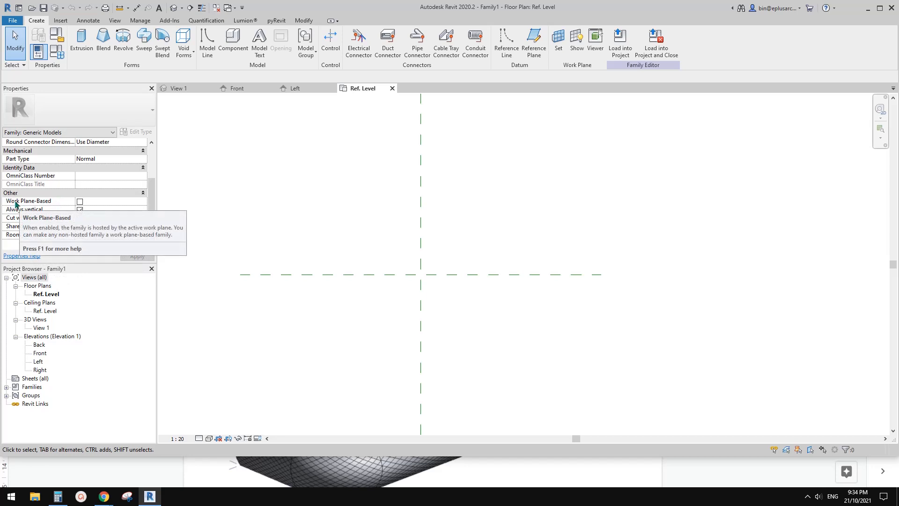
pyautogui.click(80, 201)
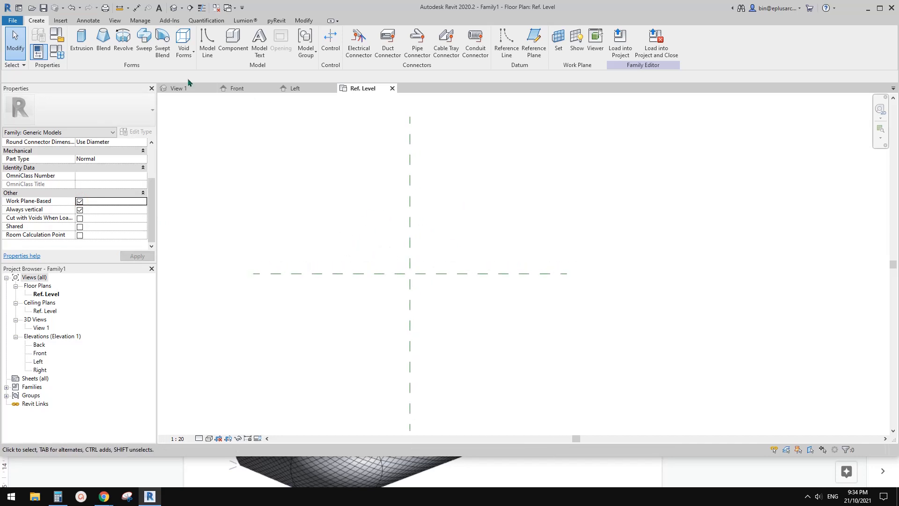
# Create a 250 mm deep solid extrusion from a rectangle drawn around the intersection of the two reference planes
pyautogui.click(81, 41)
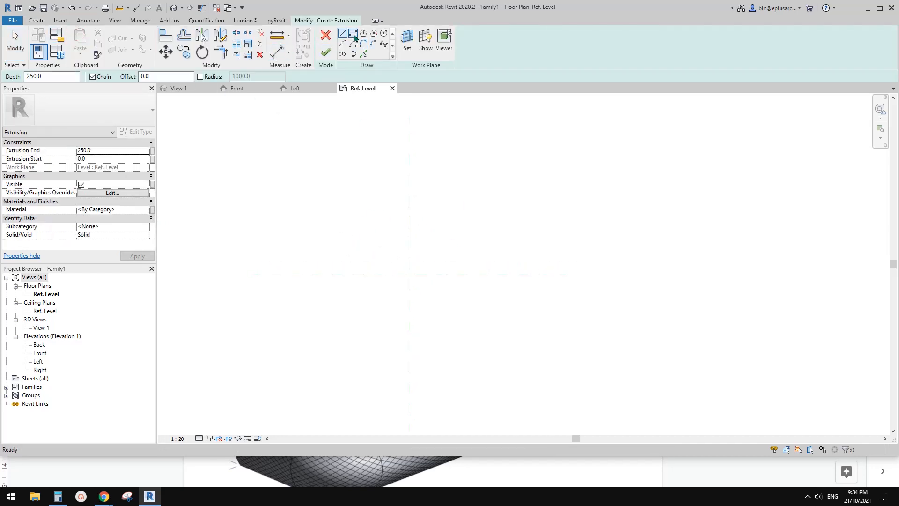
pyautogui.click(354, 36)
pyautogui.click(381, 242)
pyautogui.click(440, 294)
pyautogui.click(329, 53)
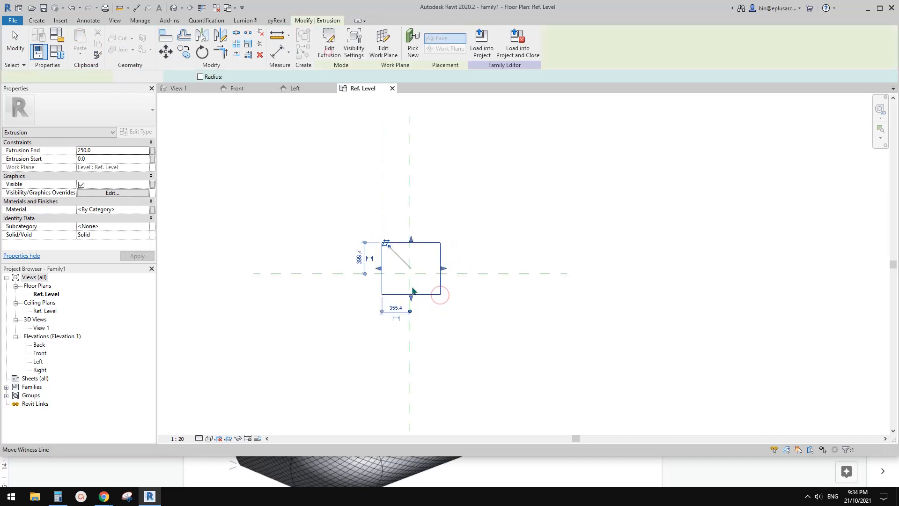
pyautogui.click(370, 135)
# Show the extruded box in the default 3D view and review the family's Other properties
pyautogui.click(173, 8)
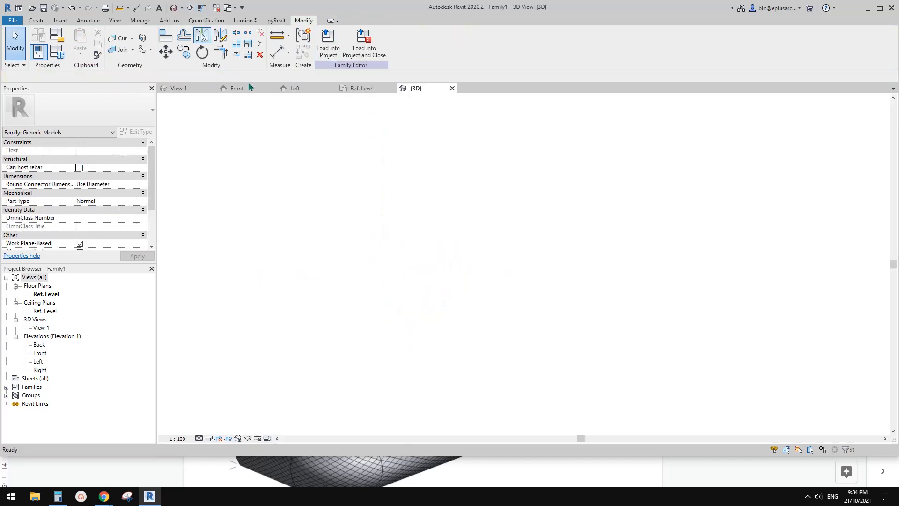
pyautogui.scroll(-3, 464, 262)
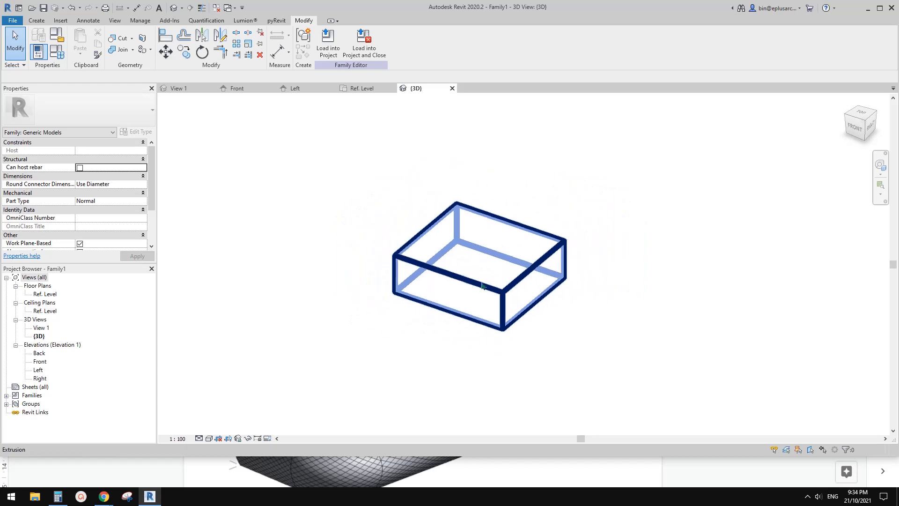
pyautogui.scroll(-2, 483, 286)
pyautogui.keyDown('shift'); pyautogui.moveTo(518, 291); pyautogui.dragTo(538, 268, button='middle'); pyautogui.keyUp('shift')
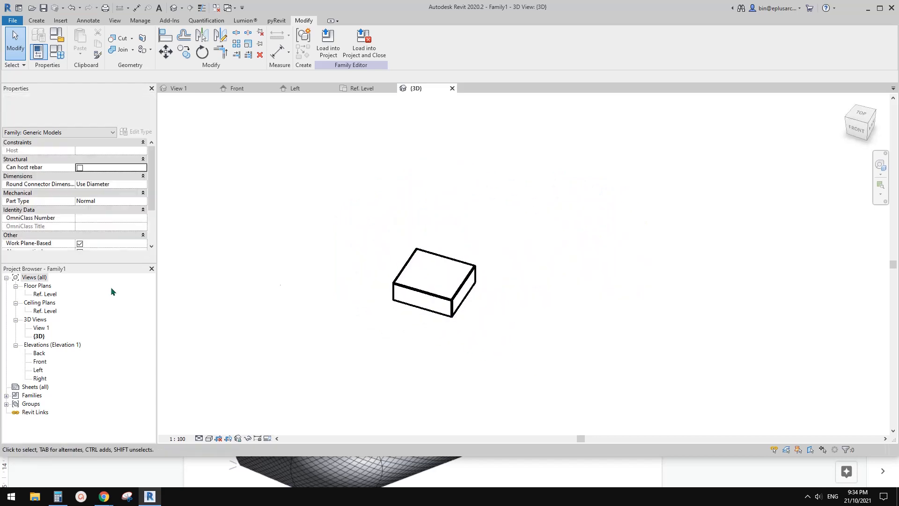
pyautogui.scroll(-2, 24, 234)
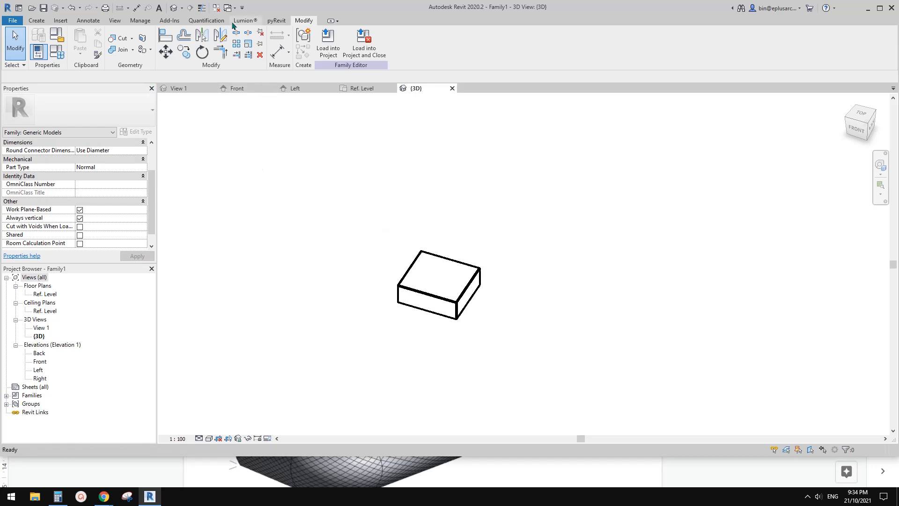
# With the inactive views closed, create a new project from a template and load the box family into it
pyautogui.click(216, 7)
pyautogui.click(12, 21)
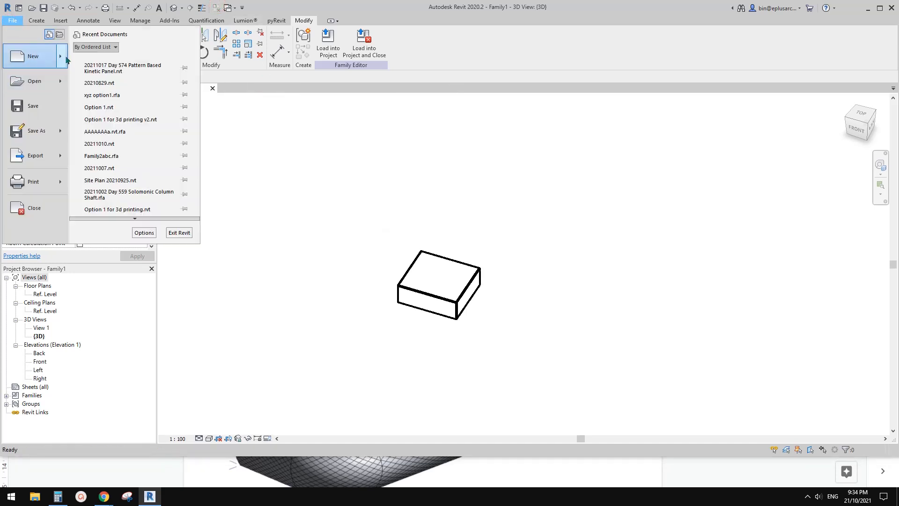
pyautogui.click(89, 59)
pyautogui.click(392, 211)
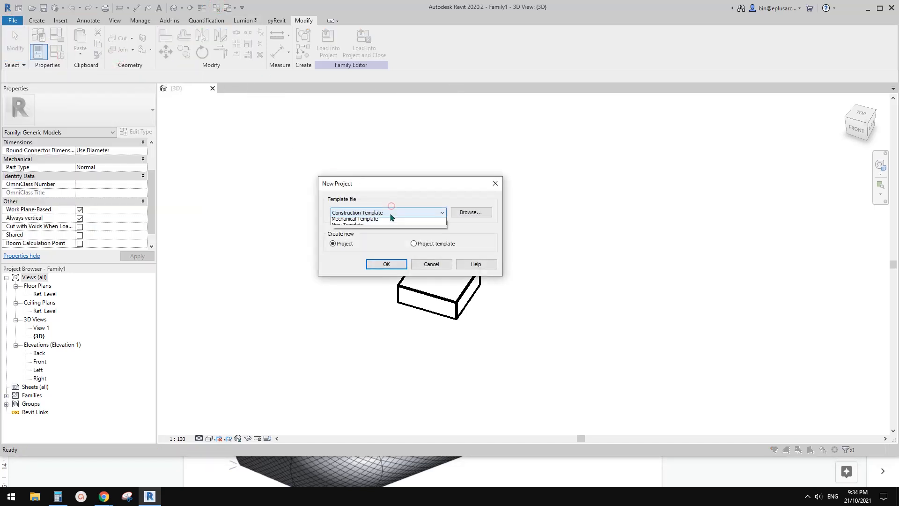
pyautogui.click(370, 232)
pyautogui.click(395, 264)
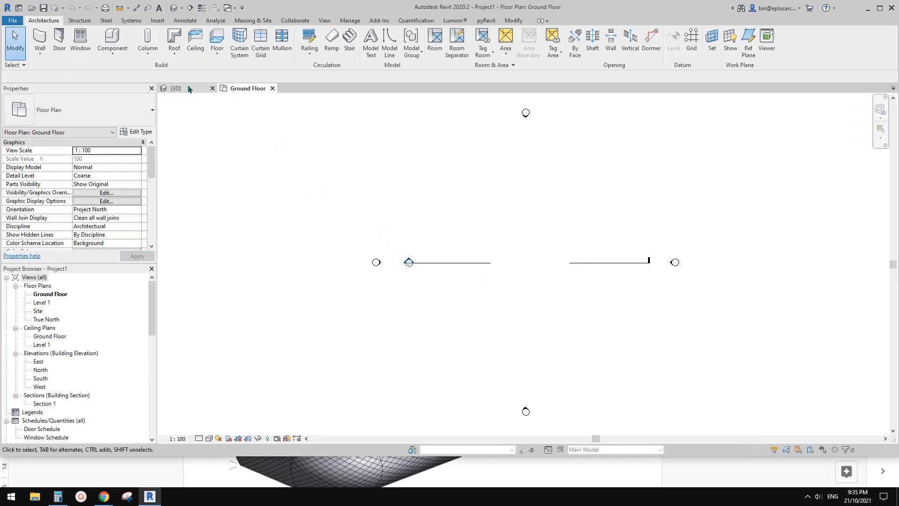
pyautogui.click(175, 88)
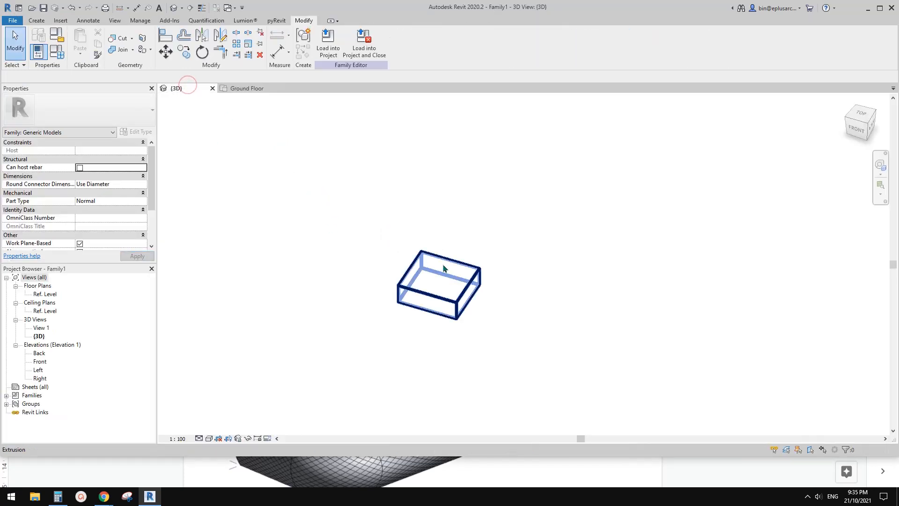
pyautogui.click(337, 55)
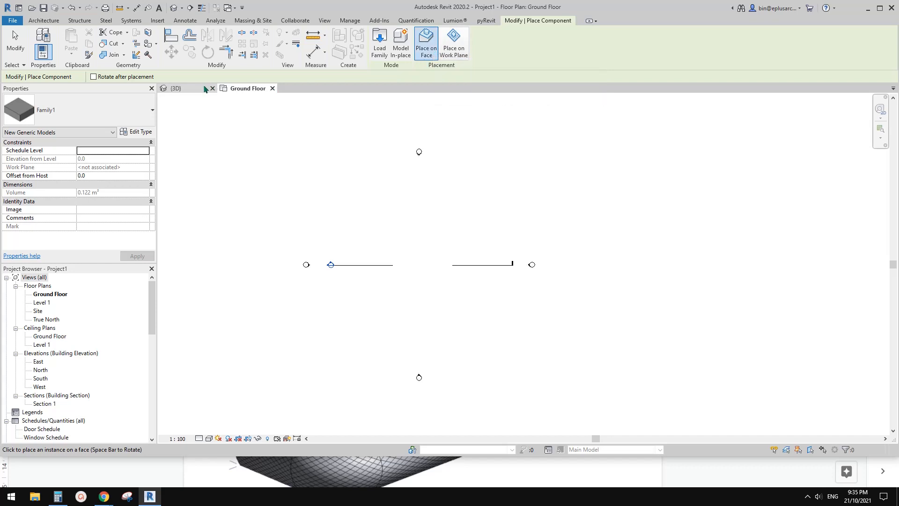
# Turn off Work Plane-Based in the box family and reload it into the project, overwriting the existing version
pyautogui.click(204, 89)
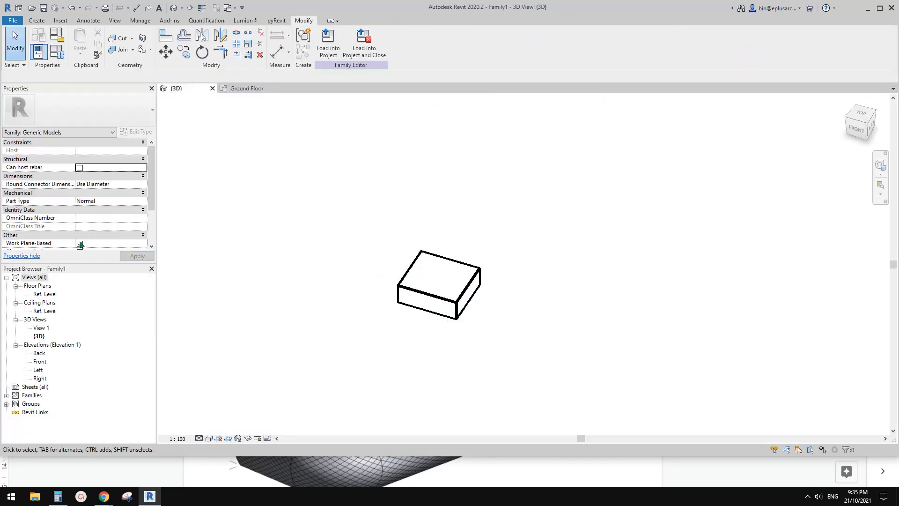
pyautogui.click(80, 244)
pyautogui.click(328, 43)
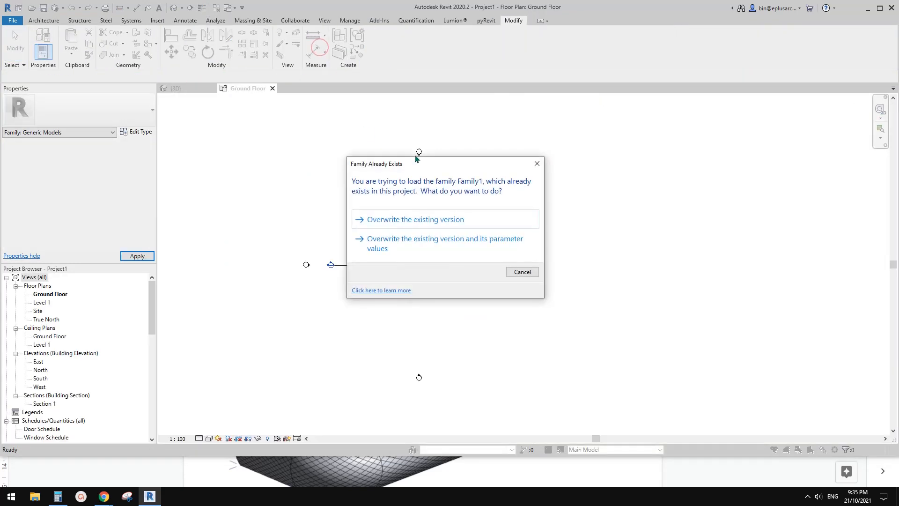
pyautogui.click(422, 227)
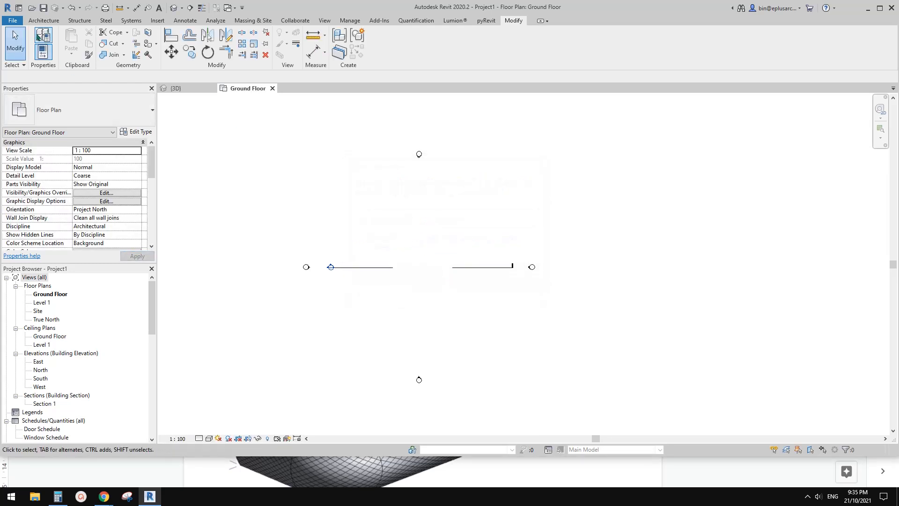
# Place five free instances of the Family1 component above the section line in the Ground Floor plan
pyautogui.click(43, 21)
pyautogui.click(112, 38)
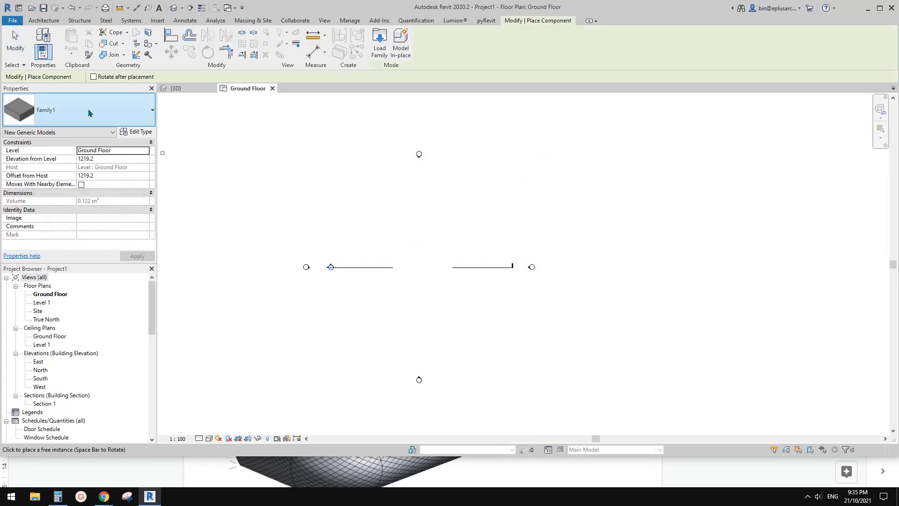
pyautogui.scroll(2, 385, 225)
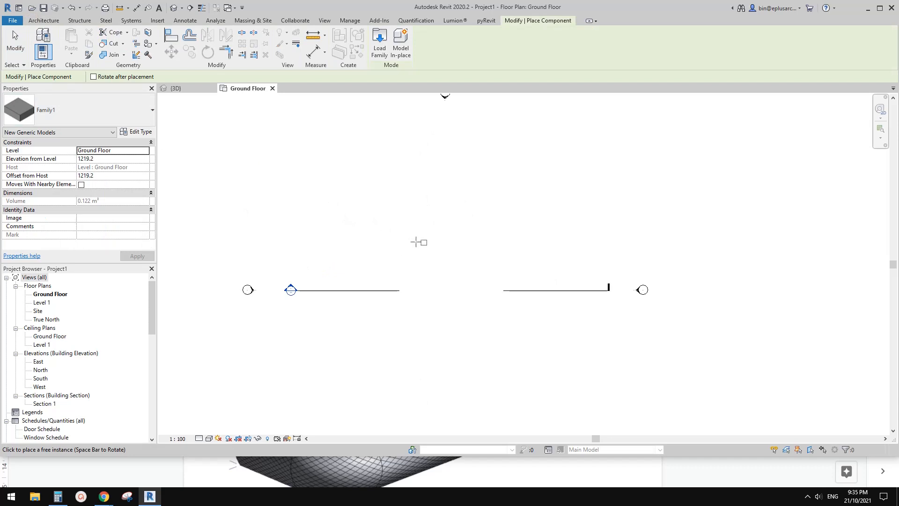
pyautogui.moveTo(401, 219); pyautogui.dragTo(317, 136, button='middle')
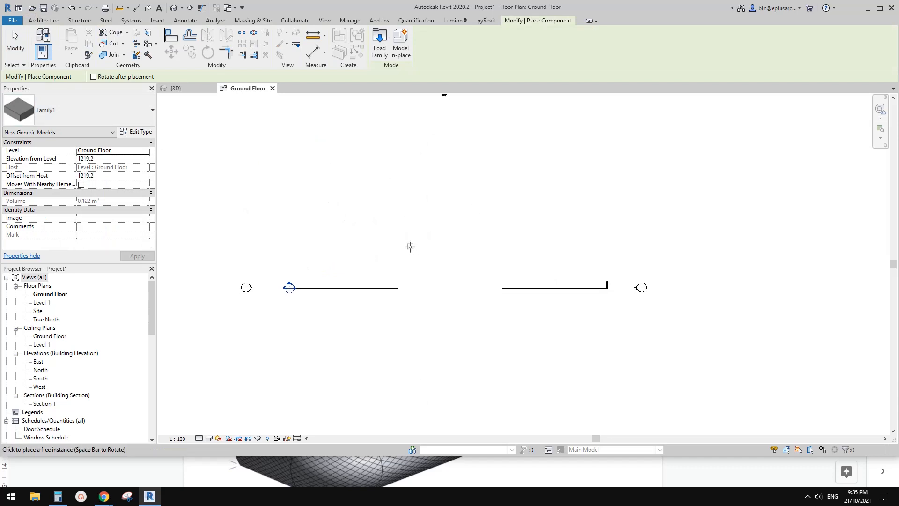
pyautogui.scroll(1, 411, 247)
pyautogui.click(411, 247)
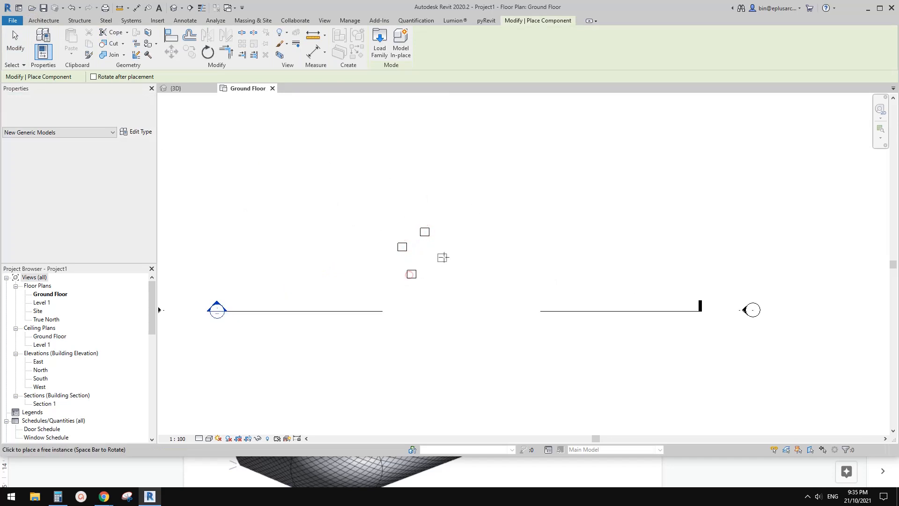
pyautogui.click(412, 274)
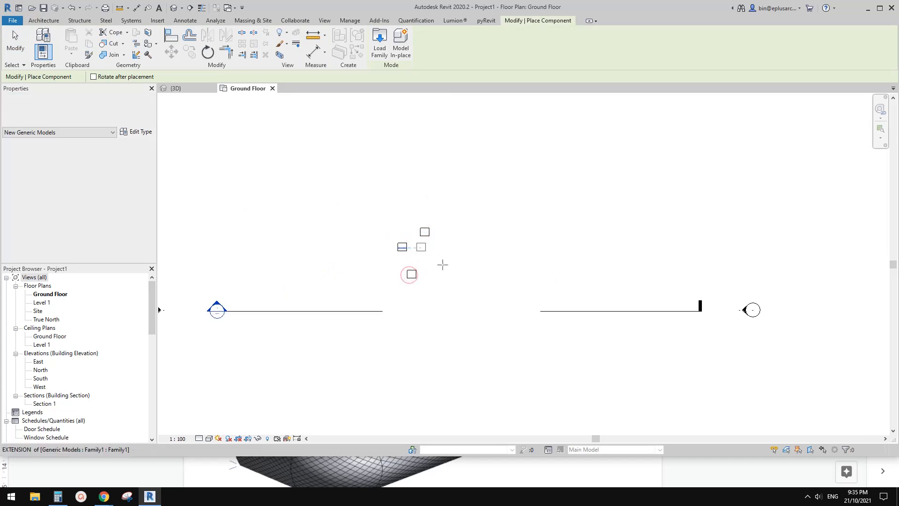
pyautogui.click(387, 215)
pyautogui.scroll(3, 379, 247)
pyautogui.moveTo(426, 243); pyautogui.dragTo(415, 247, button='middle')
pyautogui.press('Escape')
# Turn Work Plane-Based back on in the box family and reload it into the project, overwriting the existing version
pyautogui.click(186, 87)
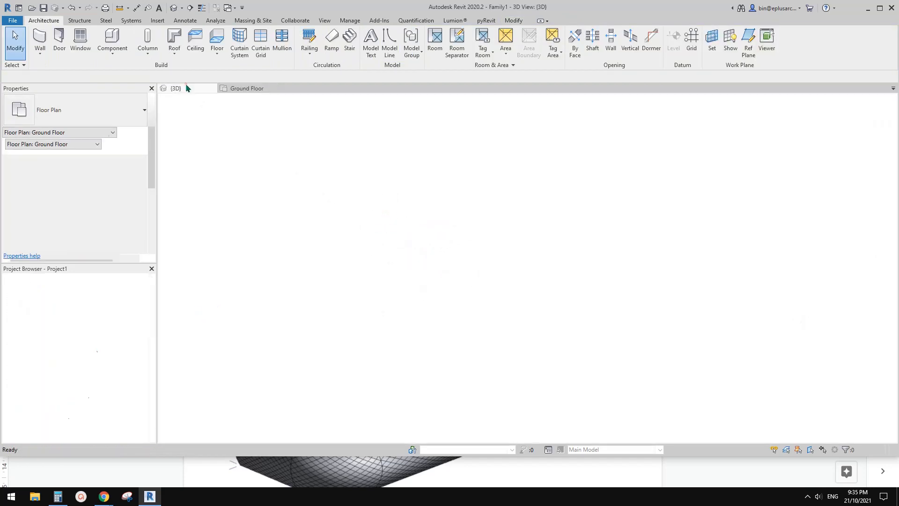
pyautogui.click(80, 243)
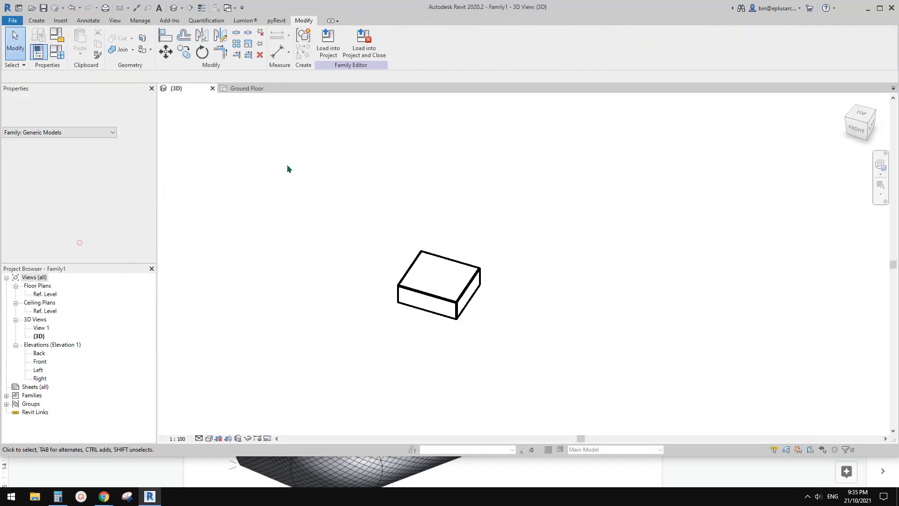
pyautogui.click(327, 49)
pyautogui.click(432, 216)
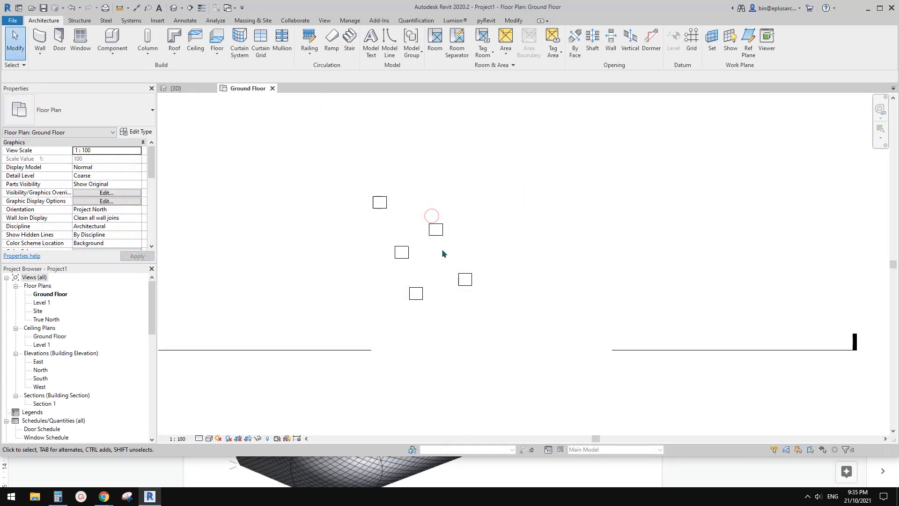
pyautogui.moveTo(493, 258); pyautogui.dragTo(425, 258, button='middle')
pyautogui.scroll(1, 362, 251)
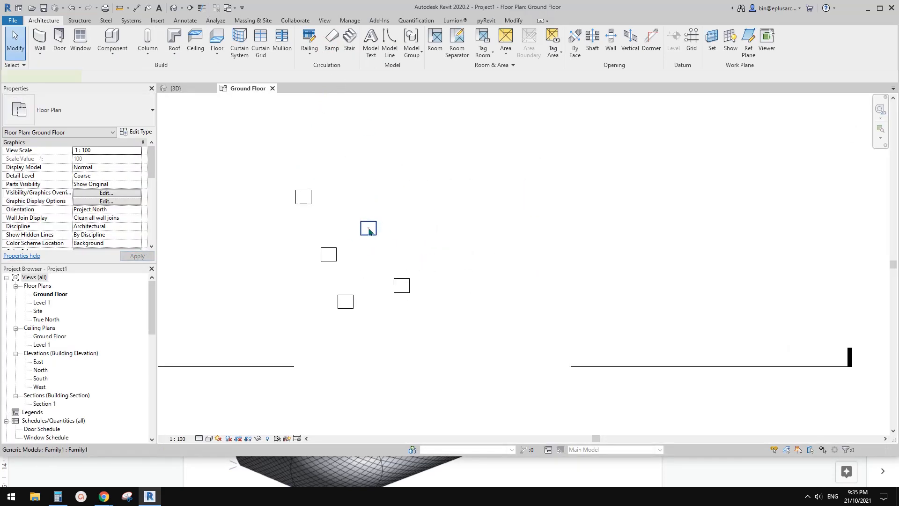
# Create similar instances of the Family1 box, placing four on the Ground Floor work plane to the right of the existing boxes
pyautogui.click(370, 232)
pyautogui.press('s')
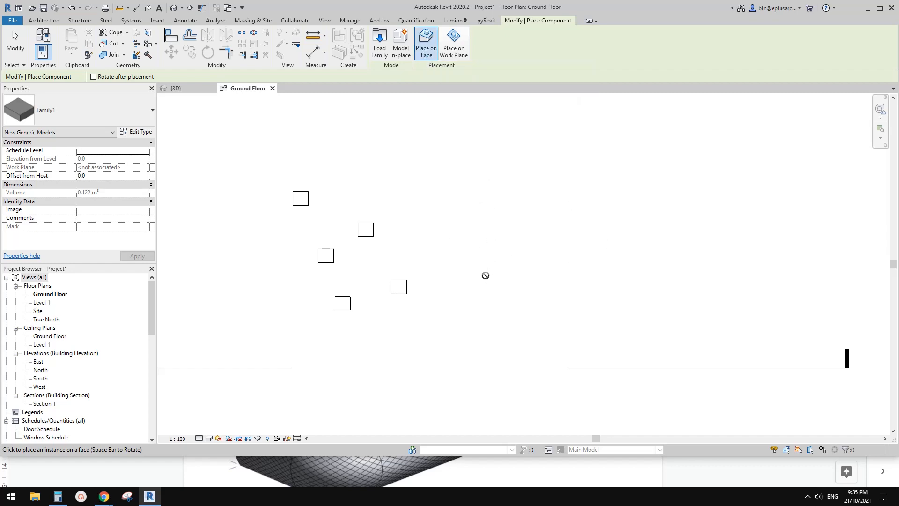
pyautogui.click(453, 49)
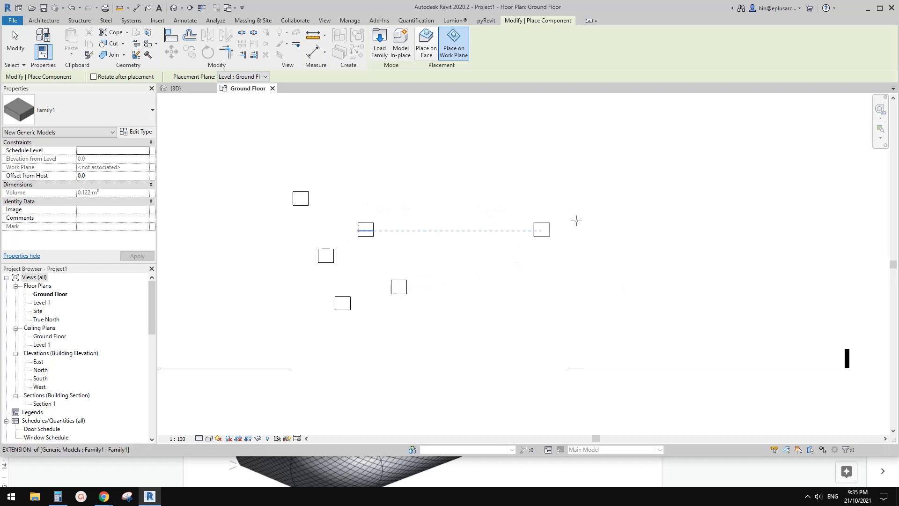
pyautogui.click(488, 228)
pyautogui.click(589, 207)
pyautogui.click(543, 284)
pyautogui.click(625, 245)
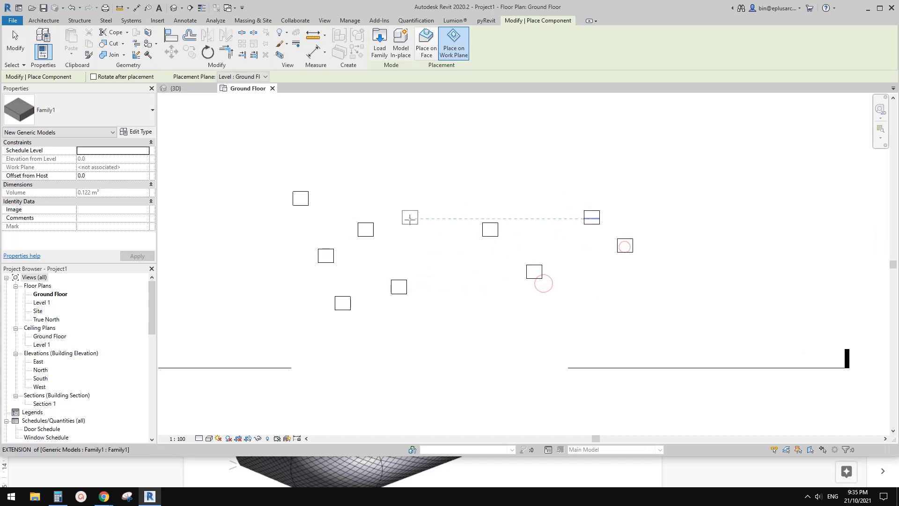
pyautogui.press('Escape')
pyautogui.press('Escape')
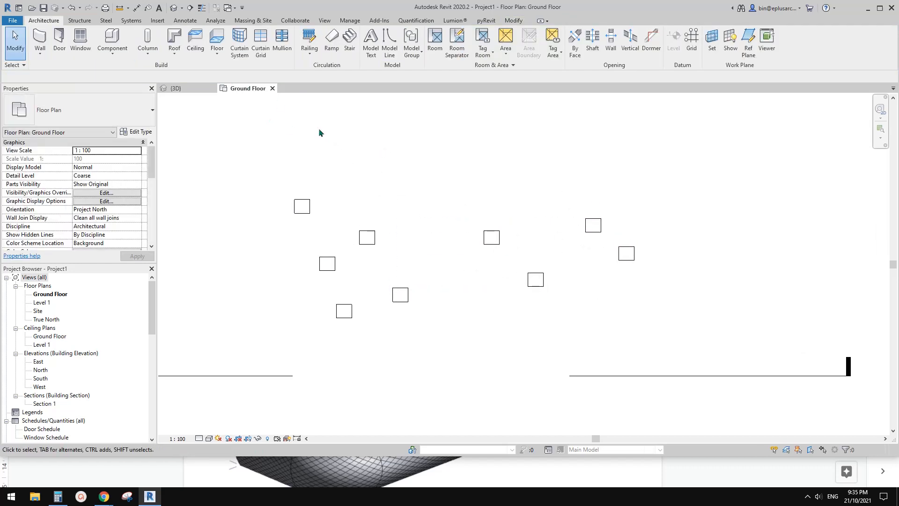
# In the default 3D view, draw a Double brick - 270 wall about 7000 mm long and 8000 mm high in front of the boxes
pyautogui.moveTo(319, 129); pyautogui.dragTo(313, 131, button='middle')
pyautogui.click(174, 8)
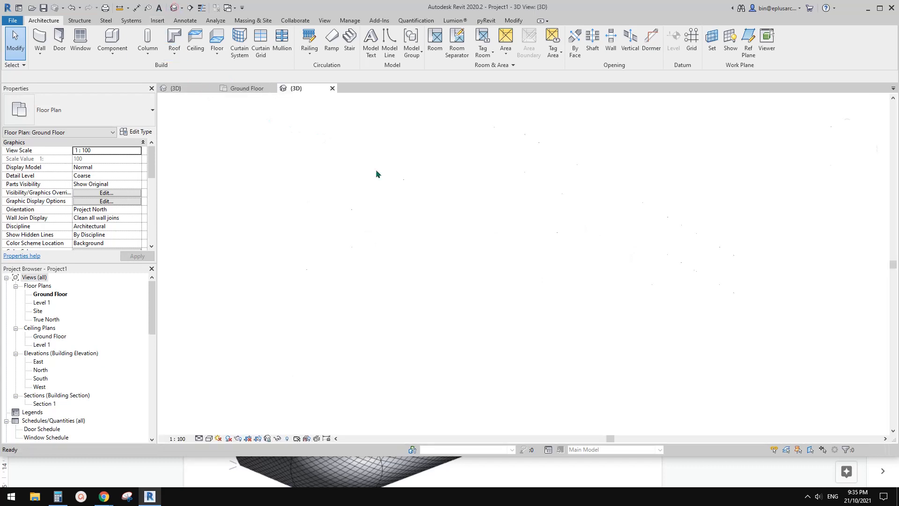
pyautogui.scroll(4, 466, 249)
pyautogui.scroll(1, 501, 244)
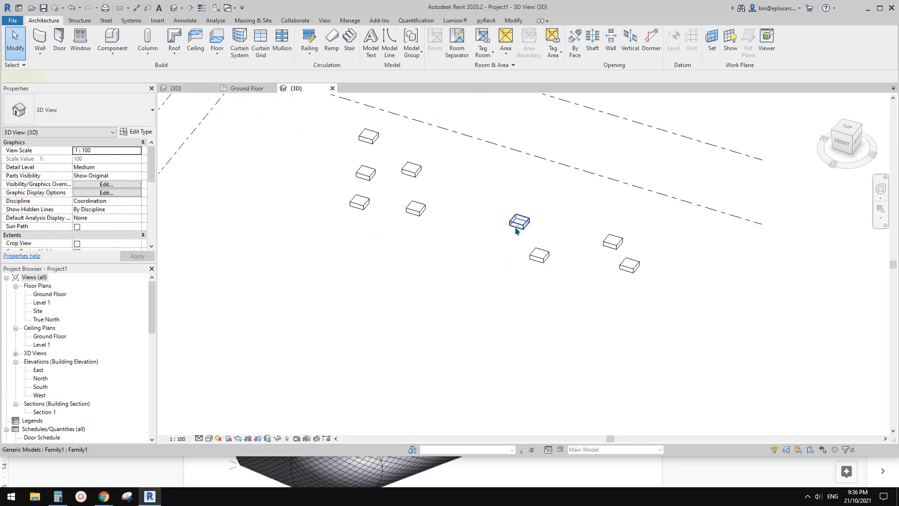
pyautogui.click(515, 229)
pyautogui.scroll(1, 515, 230)
pyautogui.moveTo(516, 230); pyautogui.dragTo(515, 277, button='middle')
pyautogui.press('w')
pyautogui.press('a')
pyautogui.click(340, 289)
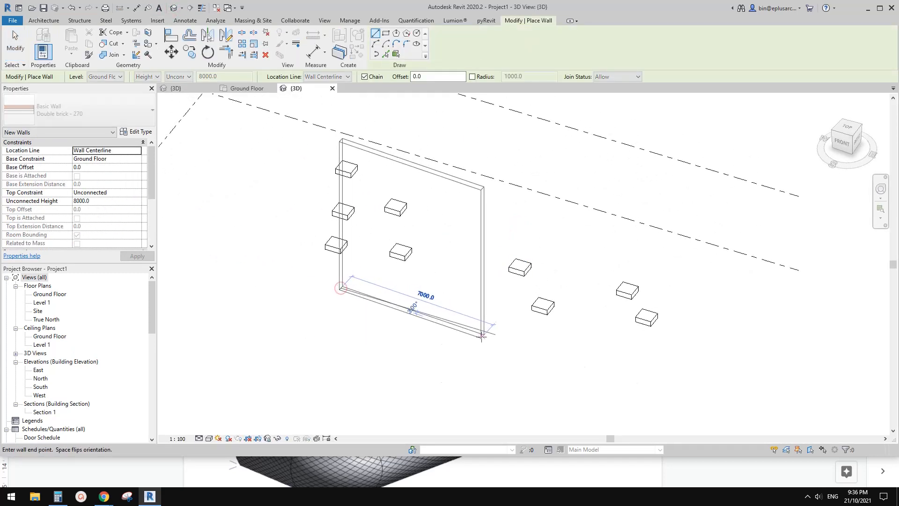
pyautogui.click(482, 335)
# Place Family1 components on the wall's faces, three on the front and one on the back
pyautogui.press('c')
pyautogui.press('m')
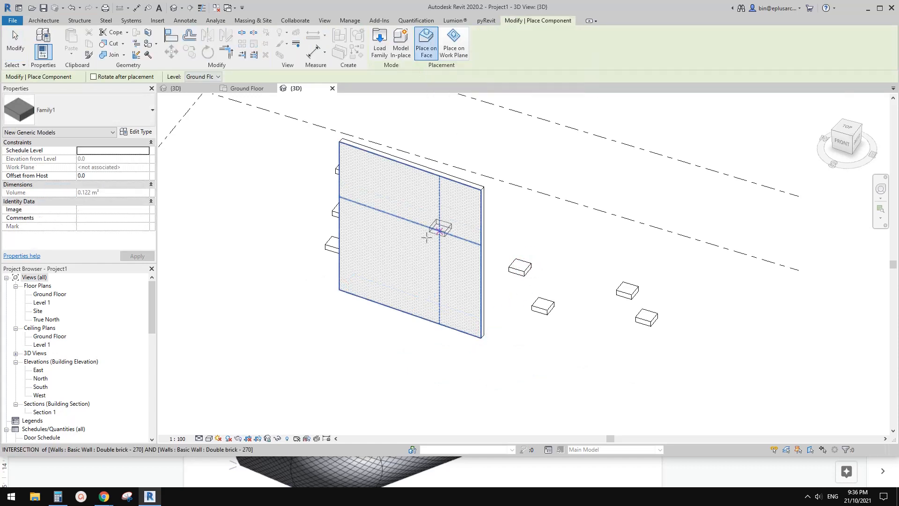
pyautogui.click(396, 231)
pyautogui.click(443, 226)
pyautogui.click(424, 279)
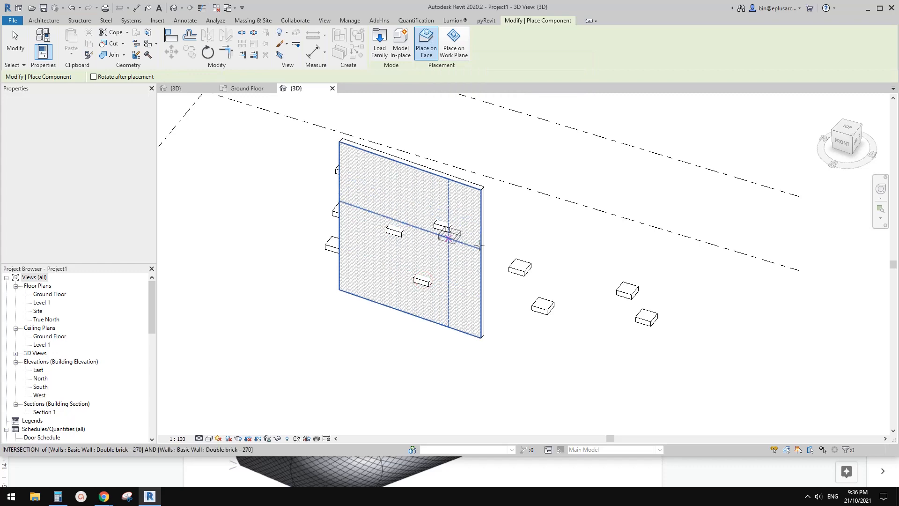
pyautogui.keyDown('shift'); pyautogui.moveTo(452, 239); pyautogui.dragTo(287, 234, button='middle'); pyautogui.keyUp('shift')
pyautogui.click(445, 185)
pyautogui.keyDown('shift'); pyautogui.moveTo(448, 246); pyautogui.dragTo(576, 252, button='middle'); pyautogui.keyUp('shift')
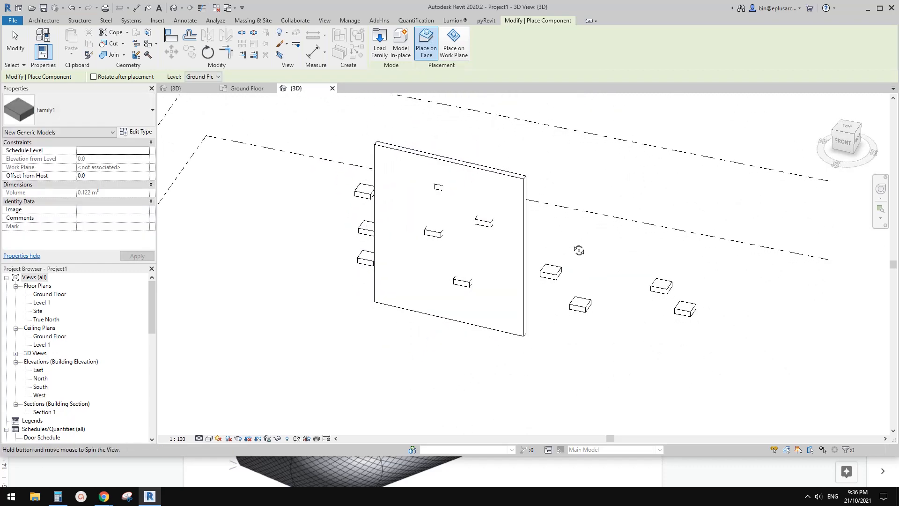
# Select a box hosted on the wall's front face and examine its orientation and work plane
pyautogui.scroll(2, 487, 228)
pyautogui.click(488, 227)
pyautogui.press('Escape')
pyautogui.click(471, 218)
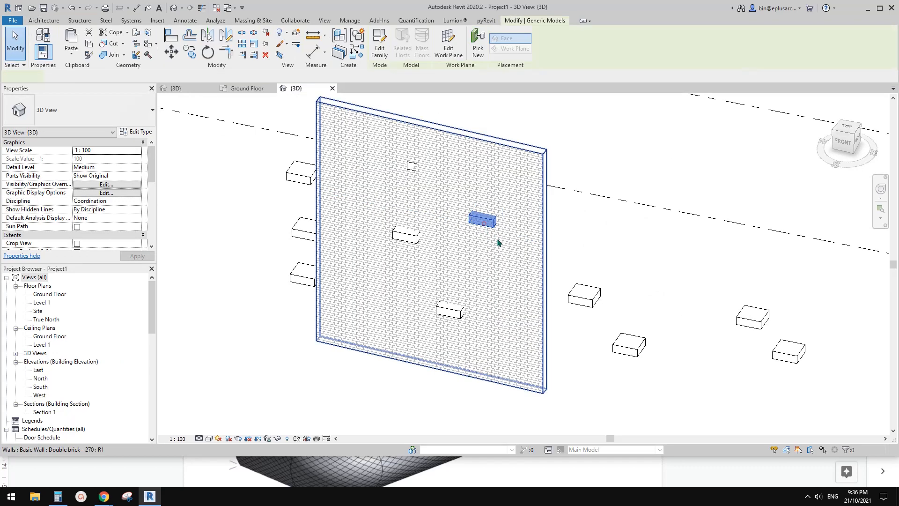
pyautogui.moveTo(472, 218); pyautogui.dragTo(488, 219, button='middle')
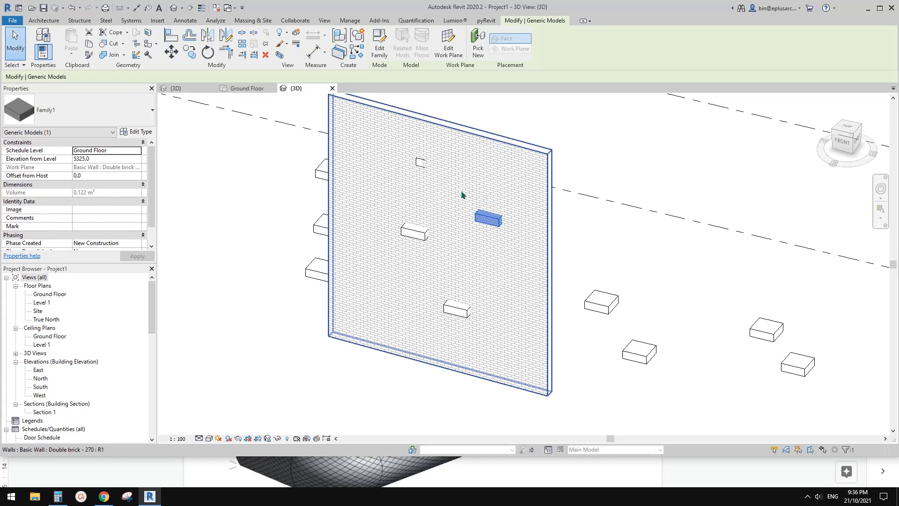
pyautogui.moveTo(464, 229); pyautogui.dragTo(469, 237, button='middle')
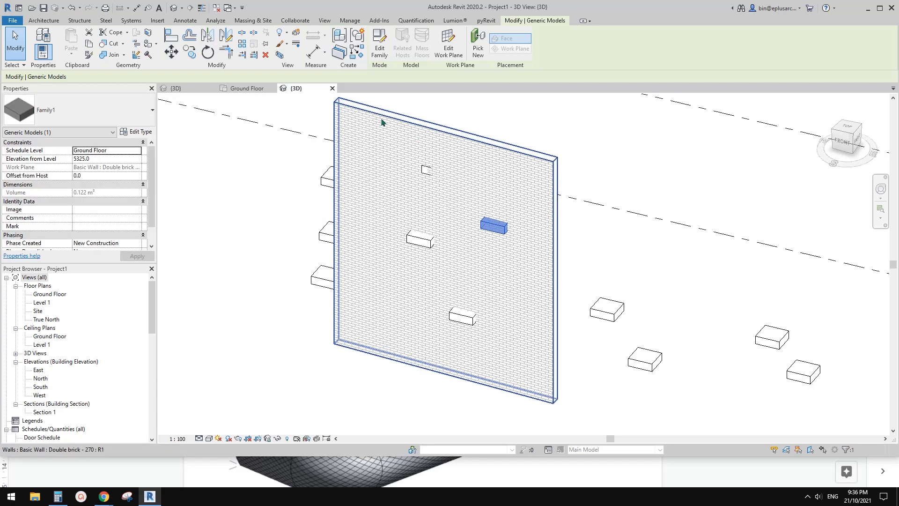
# Turn off Always vertical in the box family and reload it into the project, overwriting the existing version
pyautogui.click(190, 89)
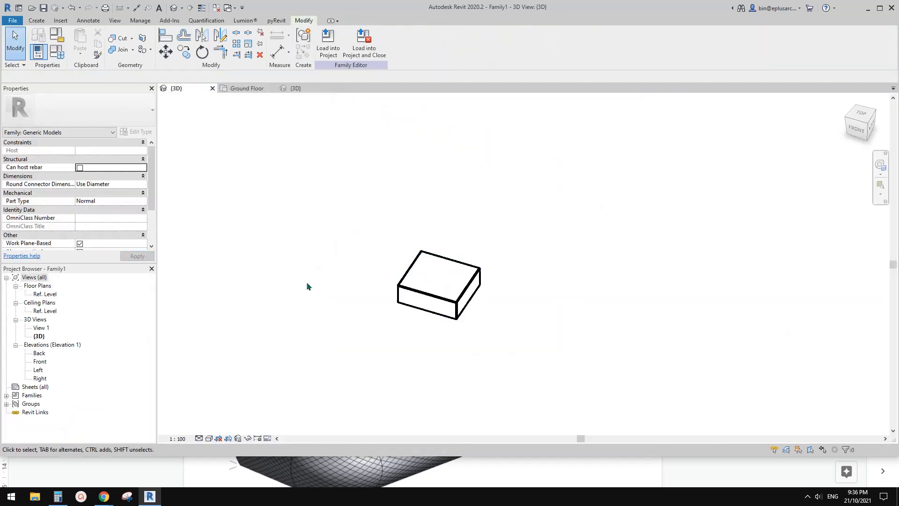
pyautogui.scroll(-2, 72, 232)
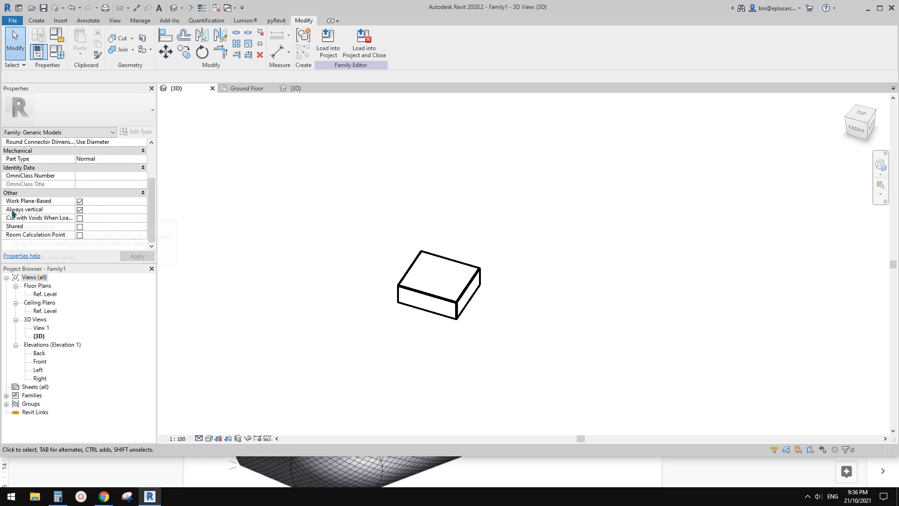
pyautogui.click(80, 210)
pyautogui.click(328, 44)
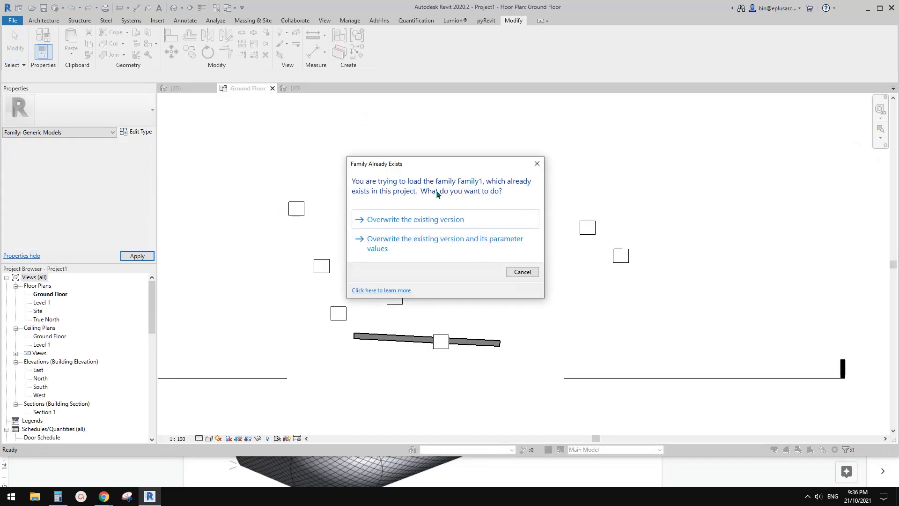
pyautogui.click(461, 220)
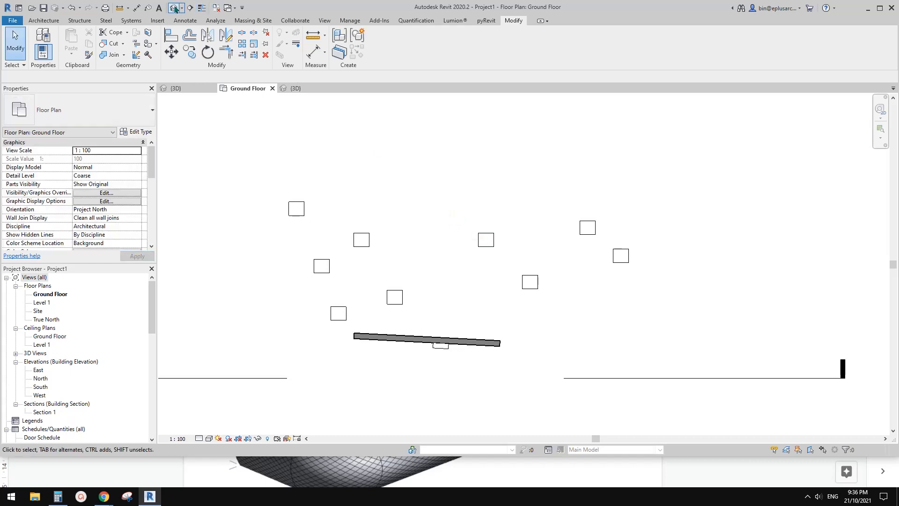
# In the 3D view, create similar instances of a wall-hosted box on both the front and back faces of the wall
pyautogui.click(174, 8)
pyautogui.click(488, 206)
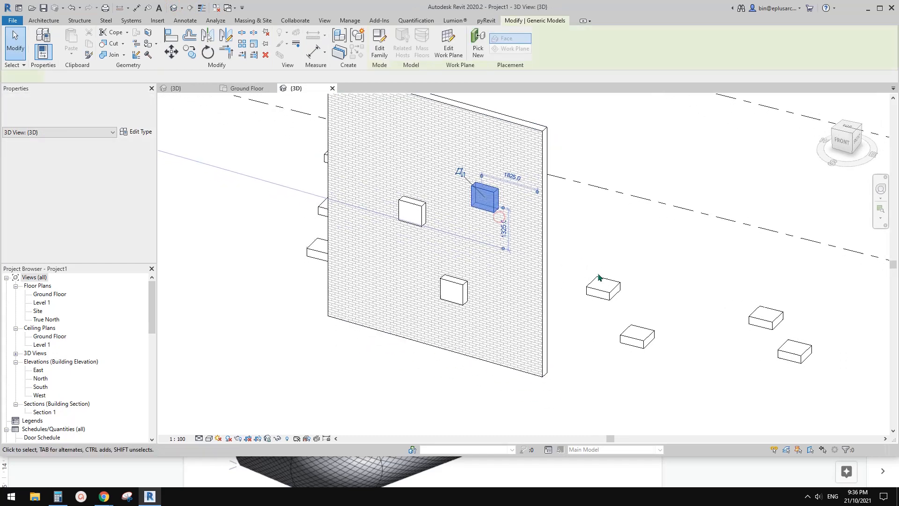
pyautogui.press('c')
pyautogui.press('s')
pyautogui.click(383, 147)
pyautogui.click(439, 148)
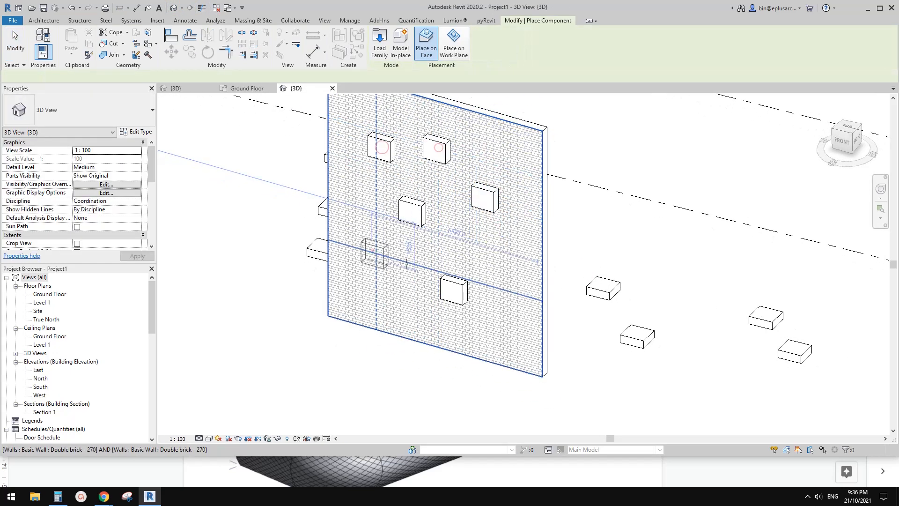
pyautogui.keyDown('shift'); pyautogui.moveTo(406, 263); pyautogui.dragTo(500, 272, button='middle'); pyautogui.keyUp('shift')
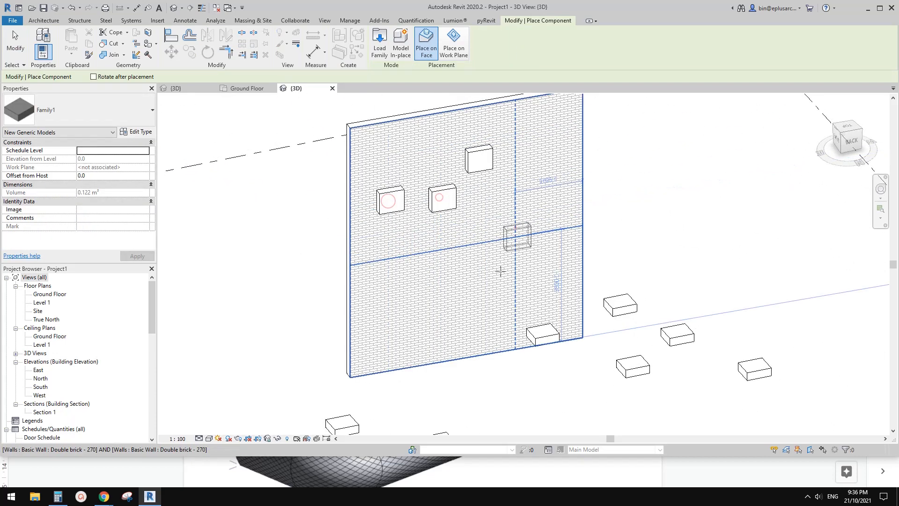
pyautogui.click(515, 227)
pyautogui.click(457, 297)
pyautogui.scroll(-1, 485, 327)
pyautogui.moveTo(485, 327); pyautogui.dragTo(484, 259, button='middle')
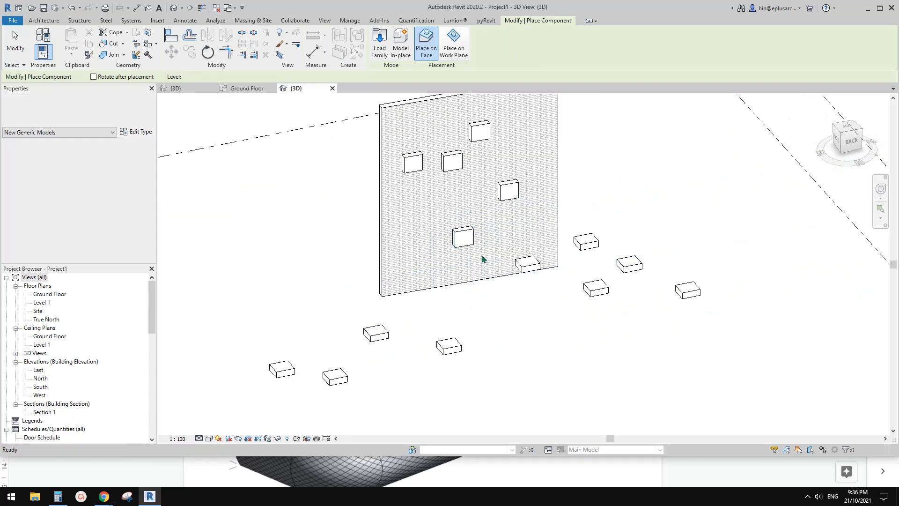
pyautogui.press('Escape')
pyautogui.keyDown('shift'); pyautogui.moveTo(545, 287); pyautogui.dragTo(518, 261, button='middle'); pyautogui.keyUp('shift')
pyautogui.click(447, 228)
pyautogui.press('Escape')
# Place an M_Desk 1525 x 762mm component on the ground beside the wall
pyautogui.click(46, 17)
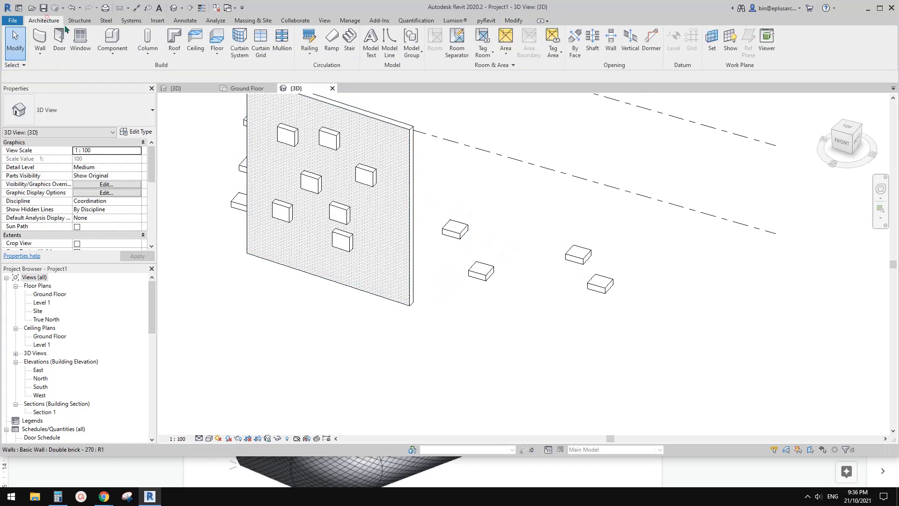
pyautogui.click(115, 37)
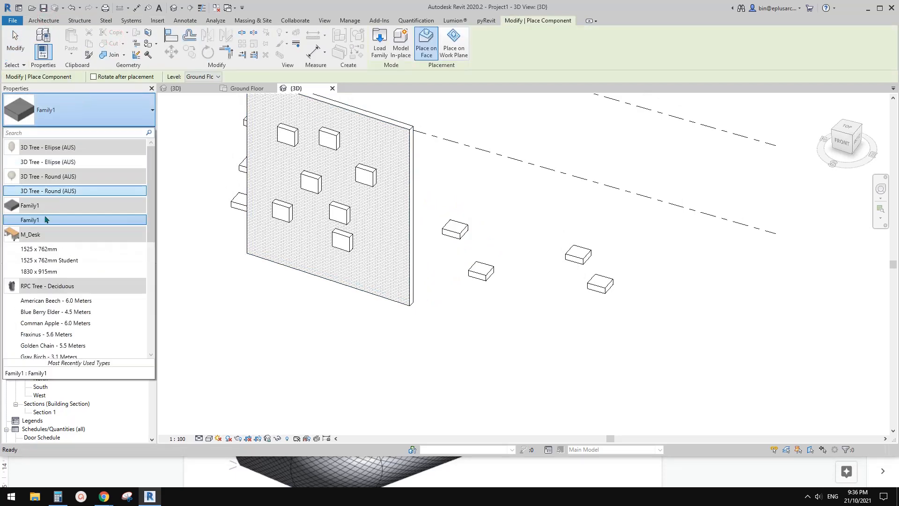
pyautogui.click(49, 260)
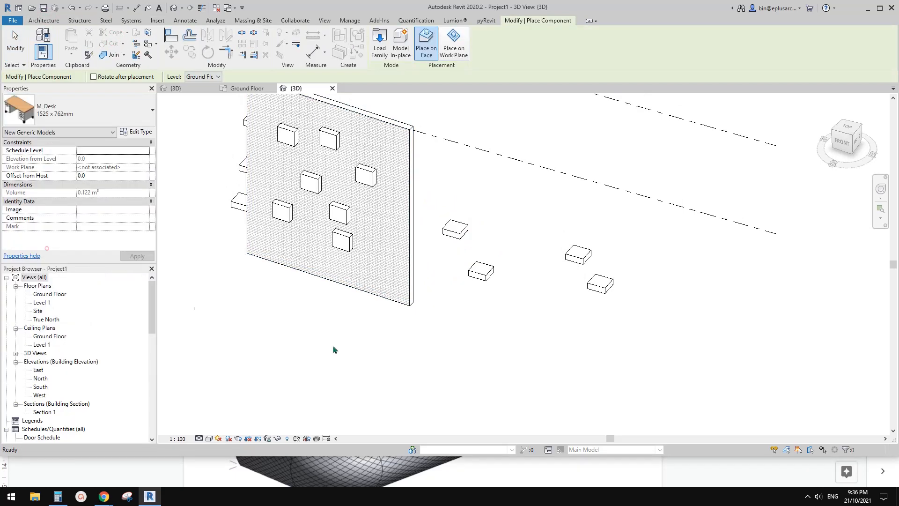
pyautogui.click(503, 342)
pyautogui.press('Escape')
pyautogui.moveTo(510, 344); pyautogui.dragTo(486, 310, button='middle')
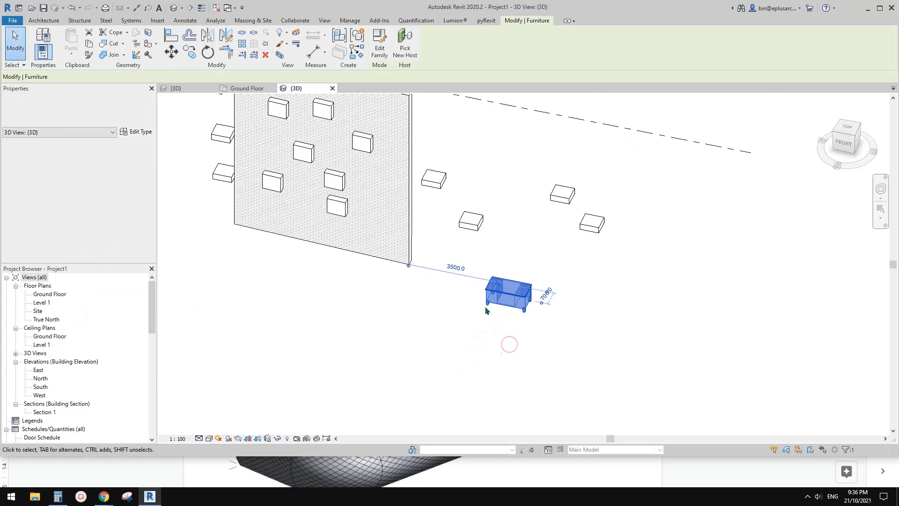
# Try to pick a new host for the desk
pyautogui.moveTo(415, 218); pyautogui.dragTo(431, 245, button='middle')
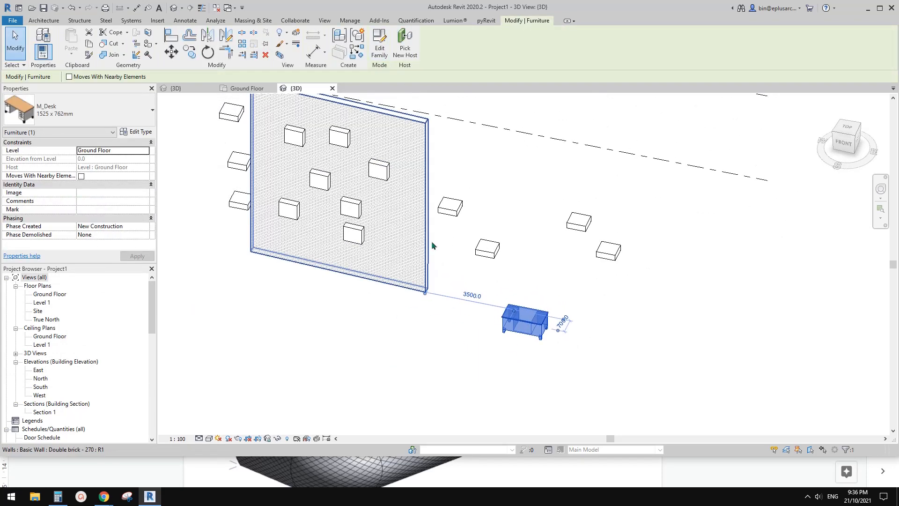
pyautogui.scroll(1, 431, 244)
pyautogui.click(405, 43)
pyautogui.press('Escape')
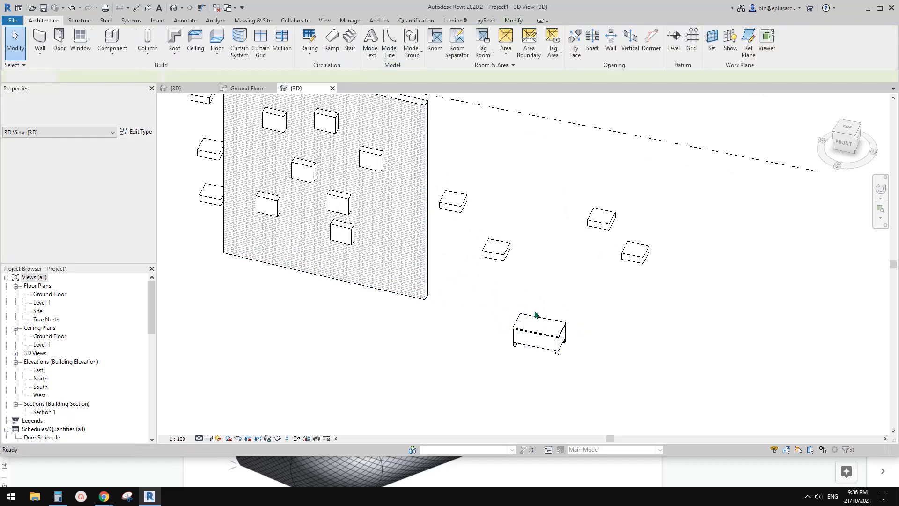
# Open the desk's family for editing, turning on Work Plane-Based and turning off Always vertical
pyautogui.click(534, 323)
pyautogui.moveTo(534, 323); pyautogui.dragTo(531, 323, button='middle')
pyautogui.click(381, 45)
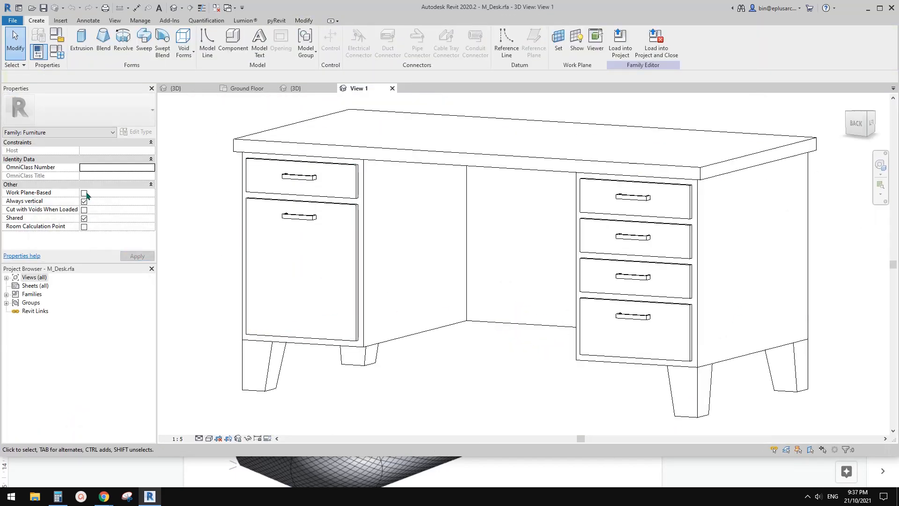
pyautogui.click(84, 193)
pyautogui.click(84, 202)
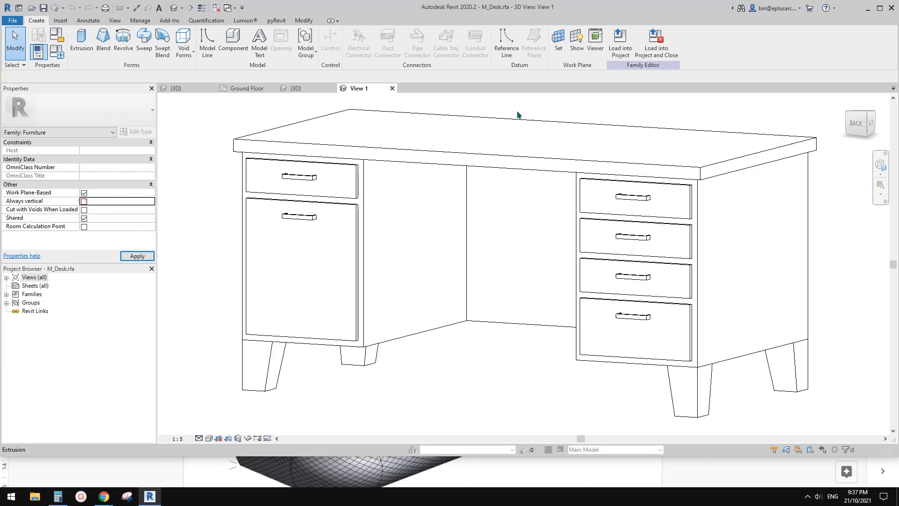
# Load the edited desk family into Project1 only, overwriting the existing version
pyautogui.click(620, 43)
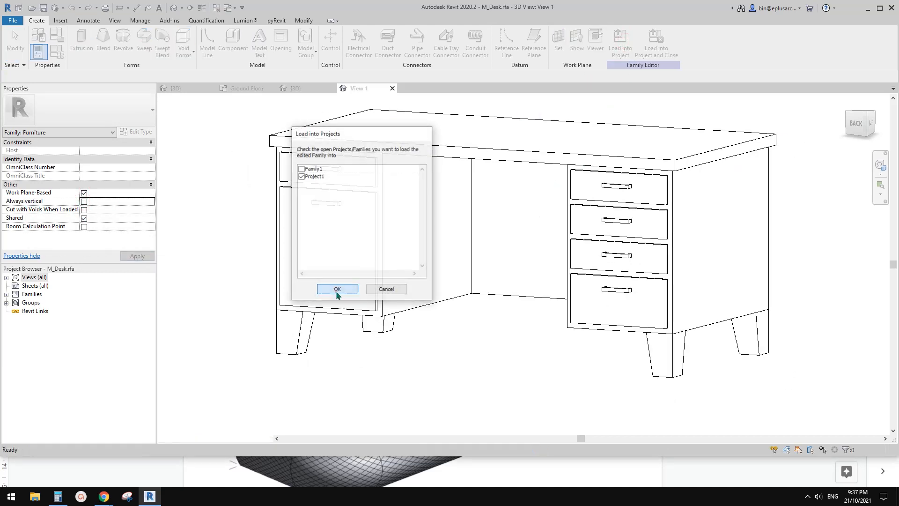
pyautogui.click(338, 289)
pyautogui.click(424, 223)
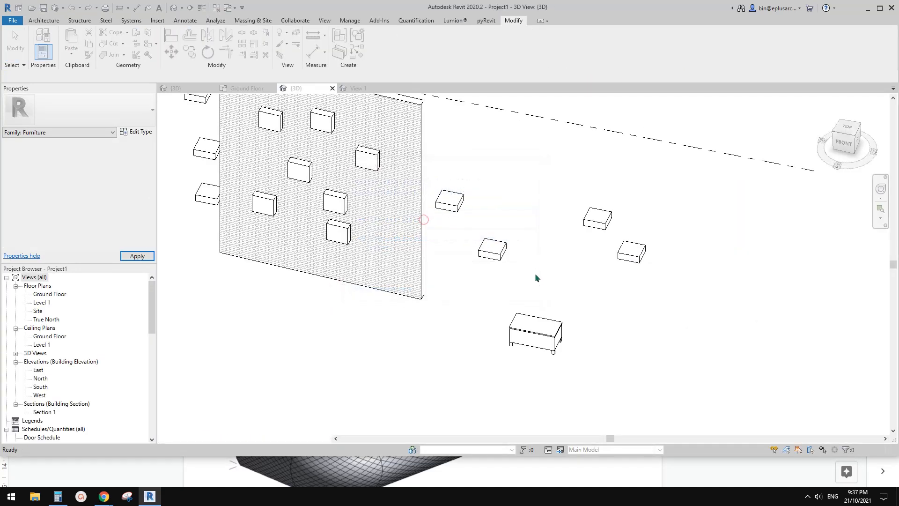
# Create similar instances of the M_Desk 1525 x 762mm desk, hosting them on the front and back faces of the wall
pyautogui.click(531, 332)
pyautogui.press('s')
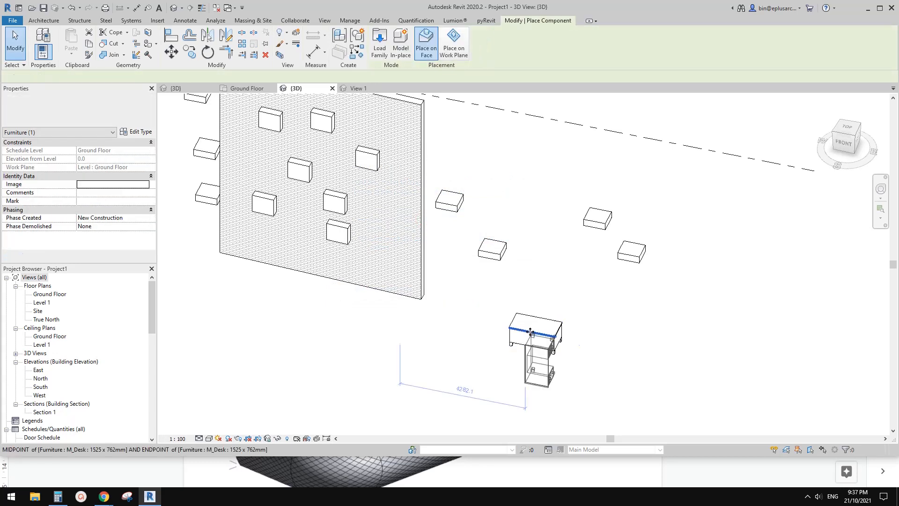
pyautogui.click(389, 206)
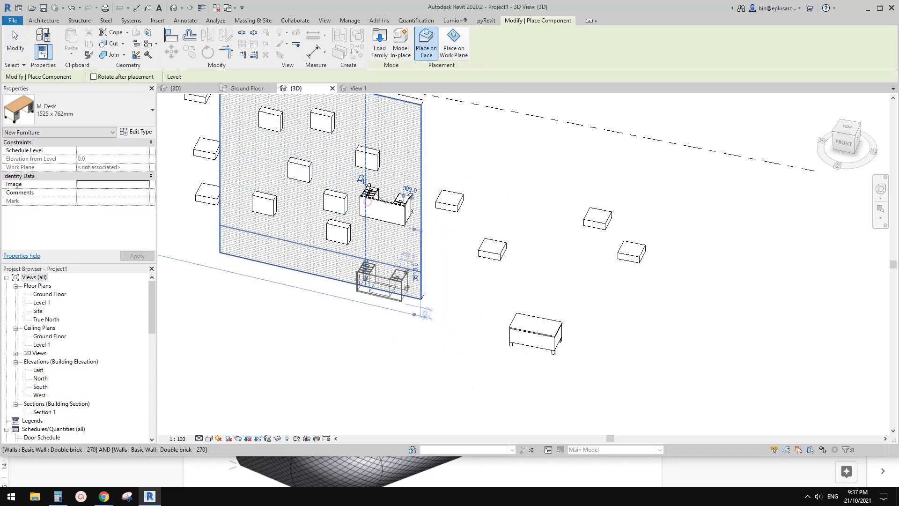
pyautogui.keyDown('shift'); pyautogui.moveTo(452, 207); pyautogui.dragTo(241, 235, button='middle'); pyautogui.keyUp('shift')
pyautogui.click(252, 240)
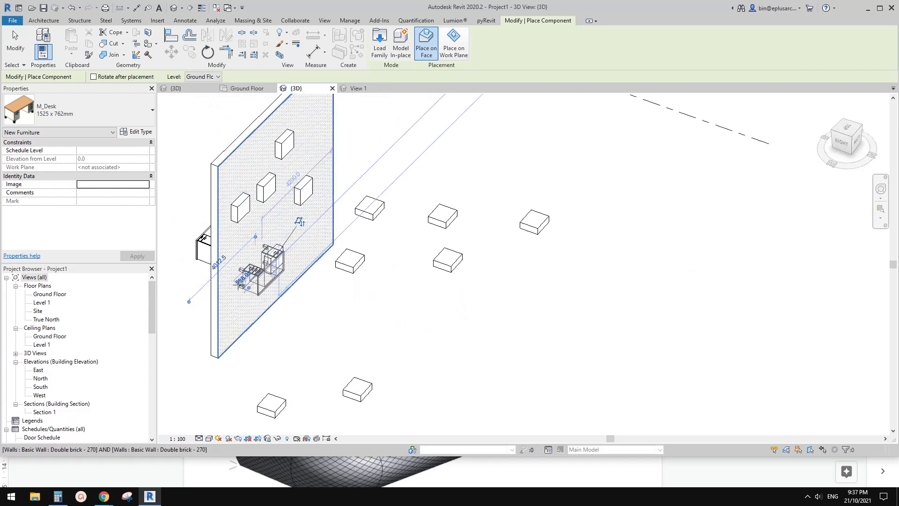
pyautogui.click(231, 271)
pyautogui.press('Escape')
pyautogui.keyDown('shift'); pyautogui.moveTo(327, 293); pyautogui.dragTo(551, 274, button='middle'); pyautogui.keyUp('shift')
pyautogui.moveTo(465, 243); pyautogui.dragTo(475, 257, button='middle')
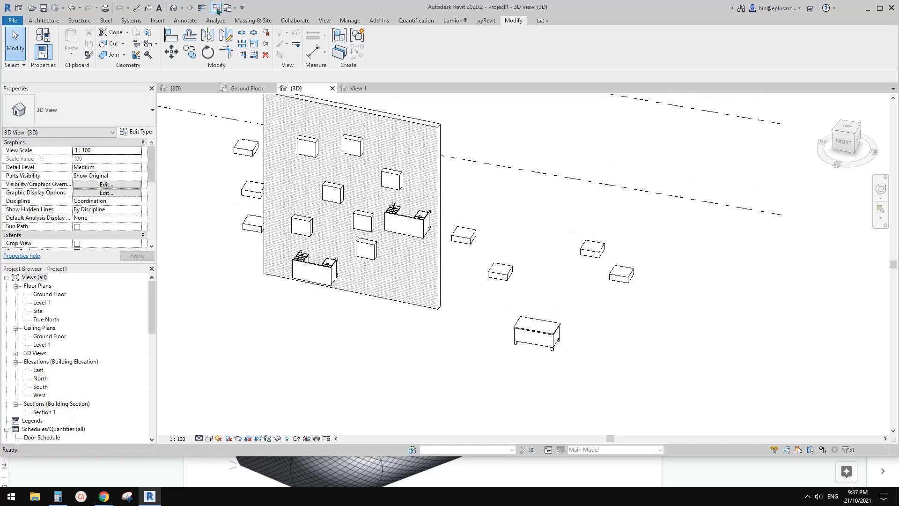
# Close the Ground Floor view and consult the Sub-Category topic in the Google Docs ideas list before returning to Revit
pyautogui.click(272, 88)
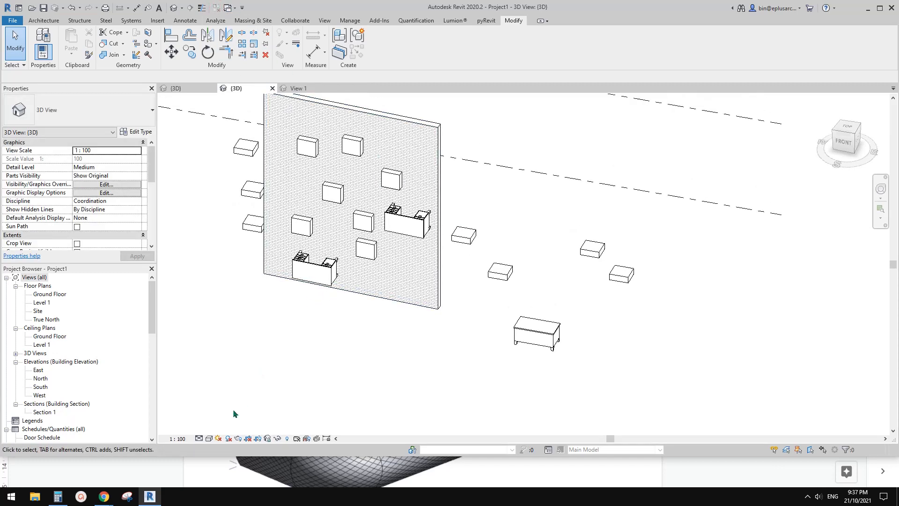
pyautogui.moveTo(112, 494)
pyautogui.click(145, 455)
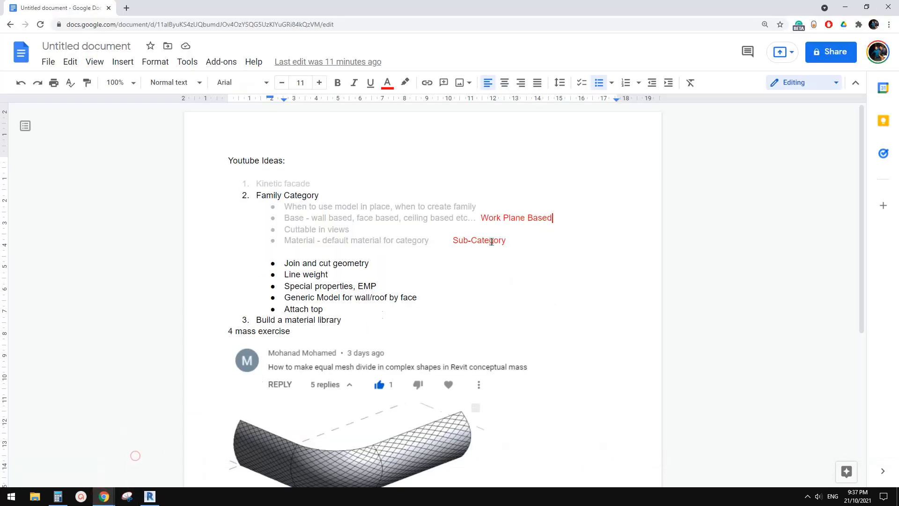
pyautogui.click(457, 241)
pyautogui.click(151, 496)
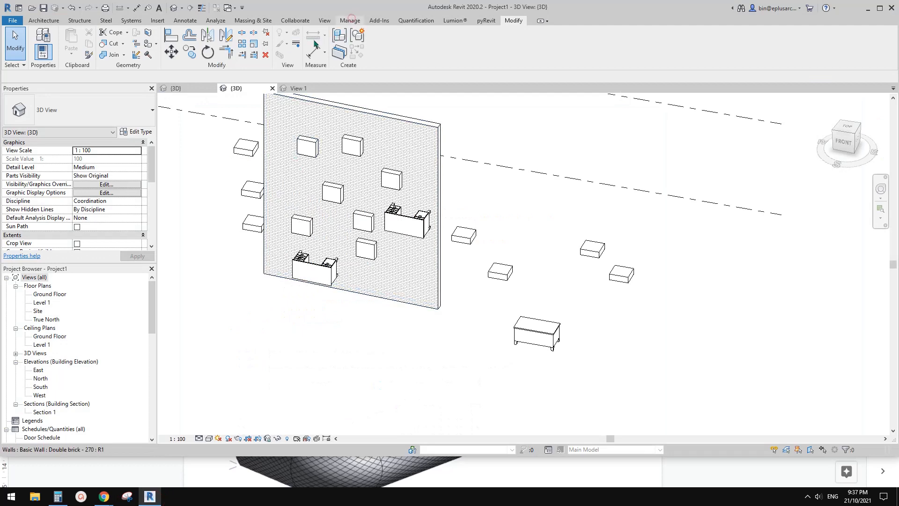
# Display the 3D view shaded and check the properties of the floor-hosted box just beside the wall
pyautogui.click(351, 20)
pyautogui.click(549, 215)
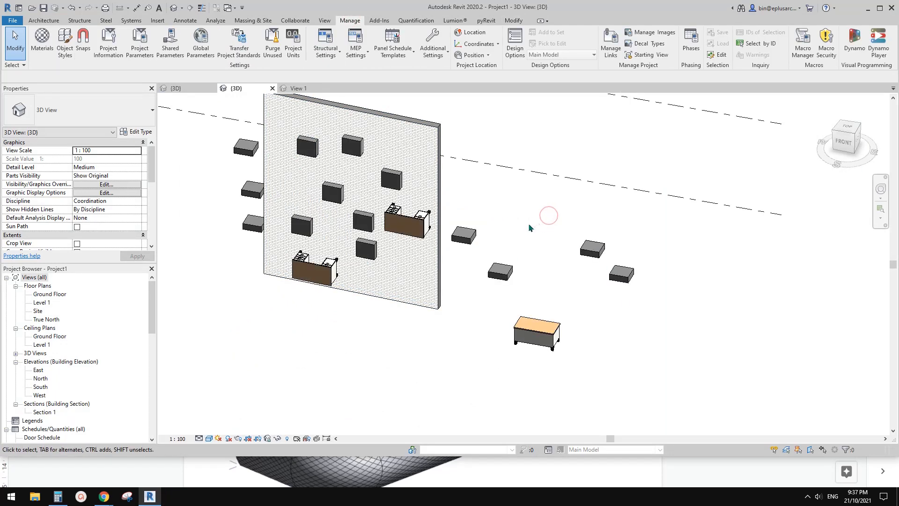
pyautogui.scroll(3, 474, 261)
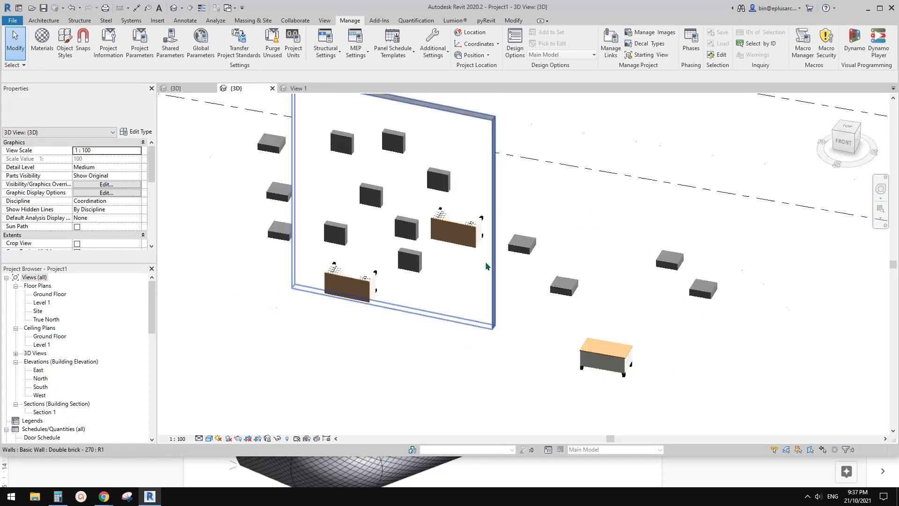
pyautogui.scroll(2, 486, 266)
pyautogui.click(525, 267)
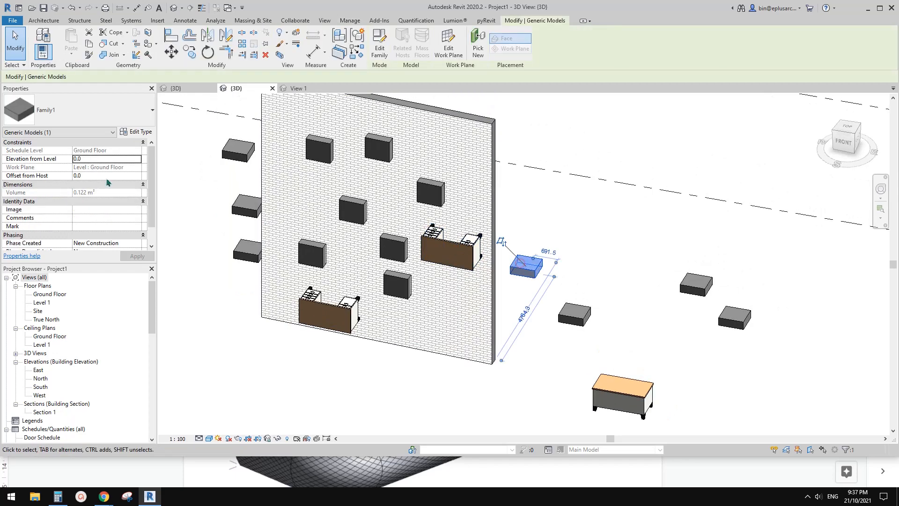
pyautogui.click(522, 194)
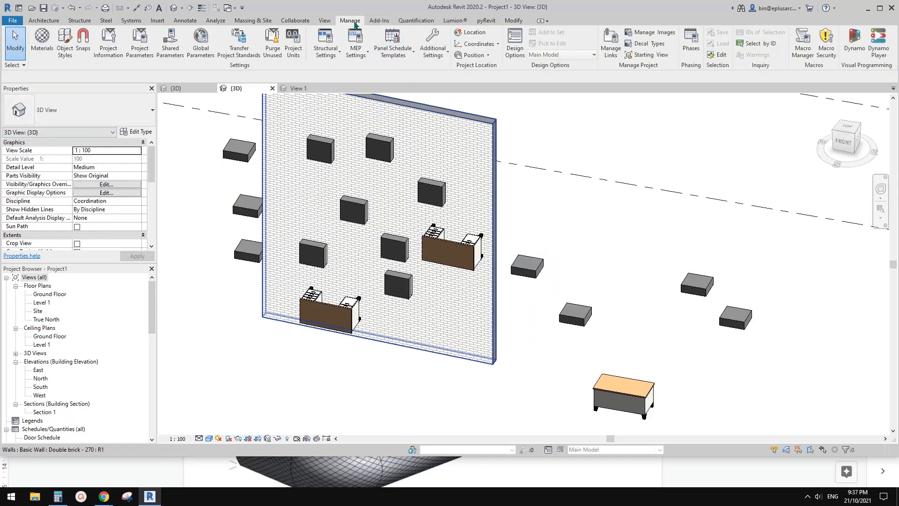
# Assign the Default Mass Roof material to the Generic Models category in the project's object styles
pyautogui.click(65, 41)
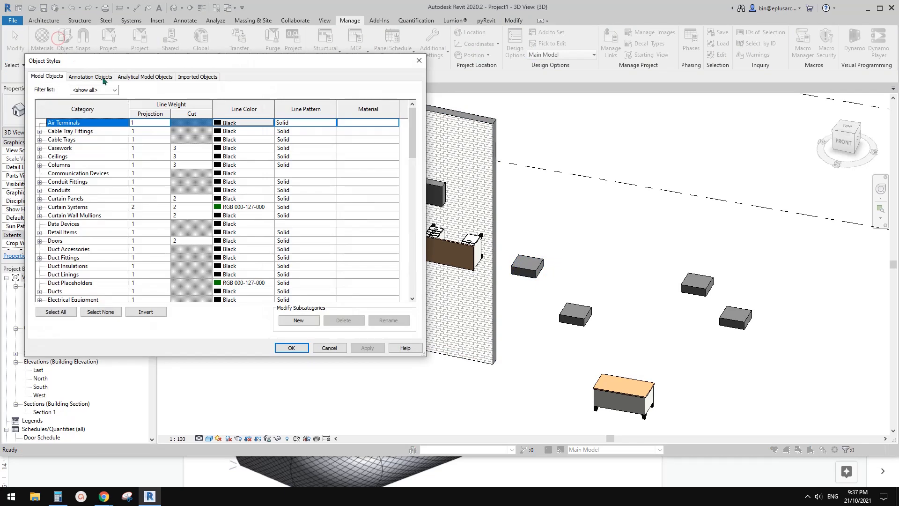
pyautogui.moveTo(151, 63); pyautogui.dragTo(161, 58)
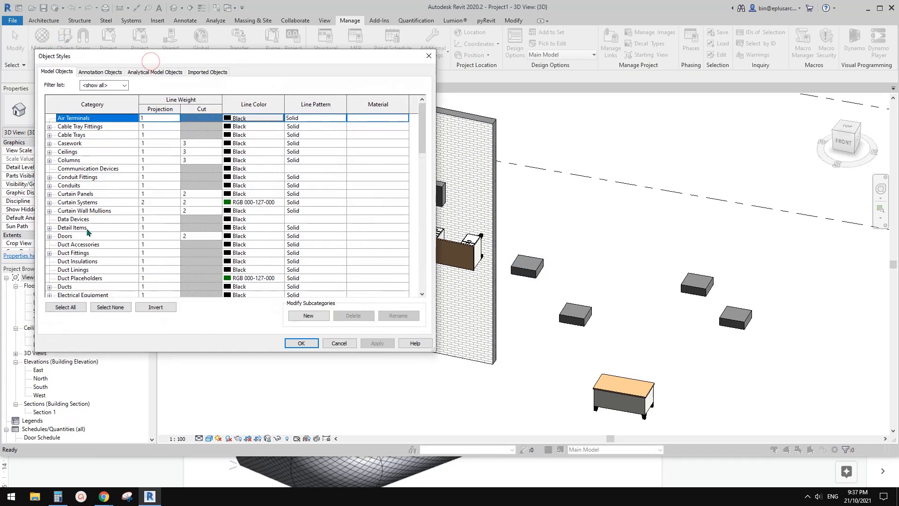
pyautogui.scroll(-4, 80, 262)
pyautogui.click(81, 280)
pyautogui.scroll(-1, 81, 281)
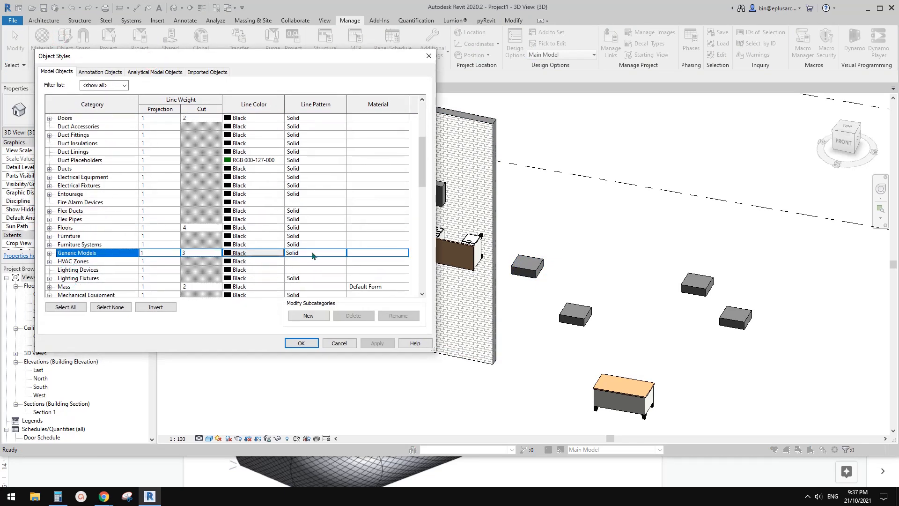
pyautogui.click(386, 256)
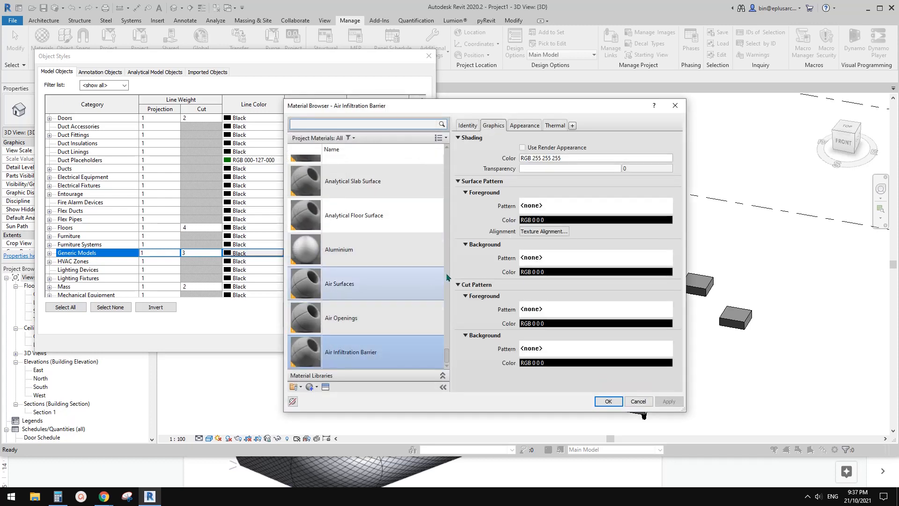
pyautogui.scroll(15, 421, 277)
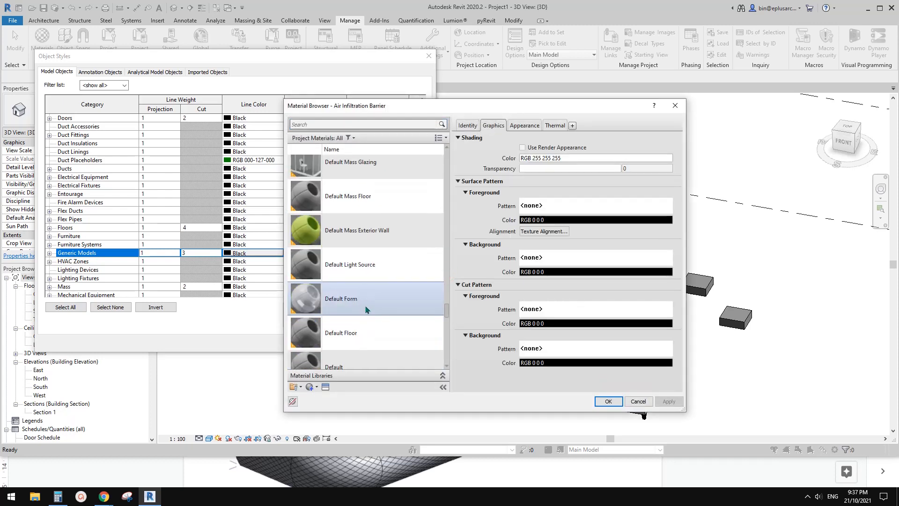
pyautogui.scroll(3, 364, 306)
pyautogui.click(327, 247)
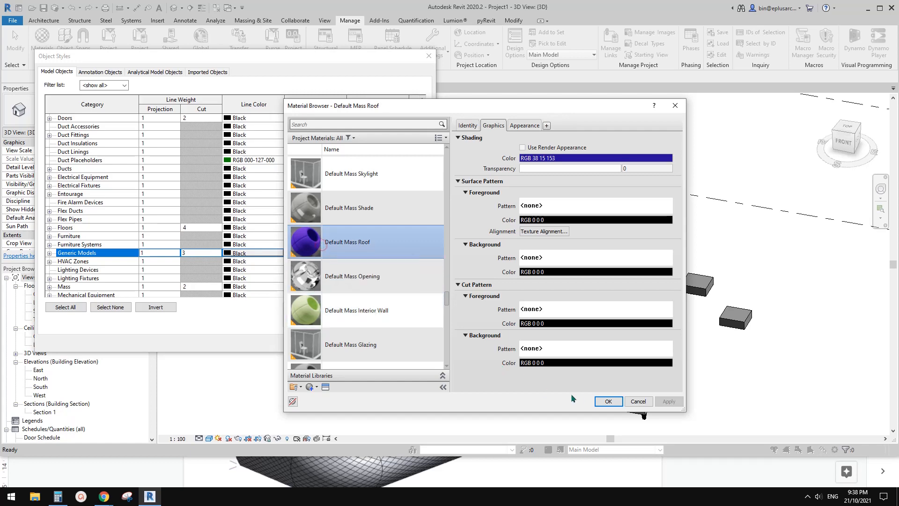
pyautogui.click(604, 400)
pyautogui.click(303, 343)
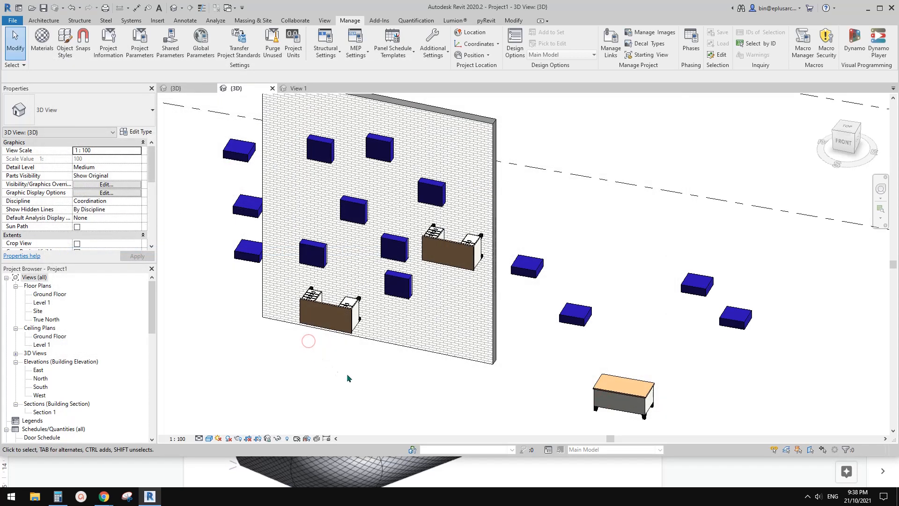
# Inspect the properties of the uppermost box behind the wall
pyautogui.click(239, 153)
pyautogui.click(248, 162)
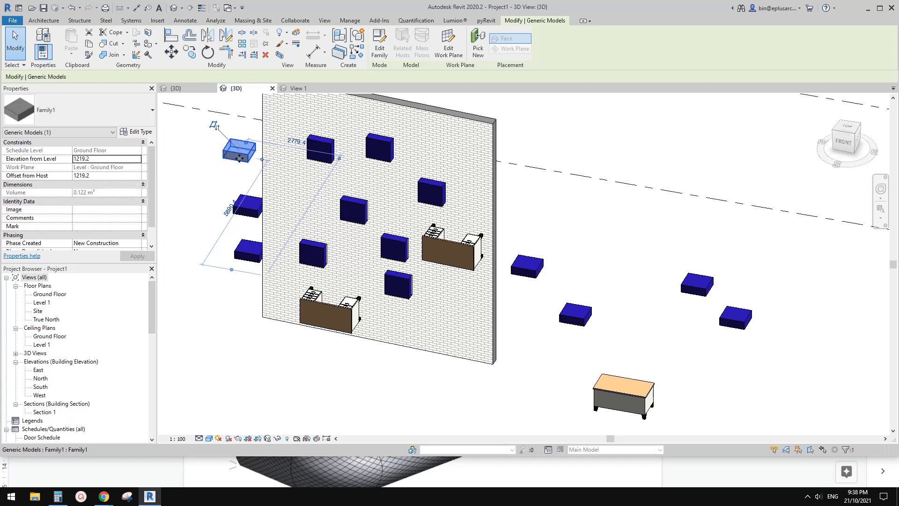
pyautogui.moveTo(470, 283); pyautogui.dragTo(446, 269, button='middle')
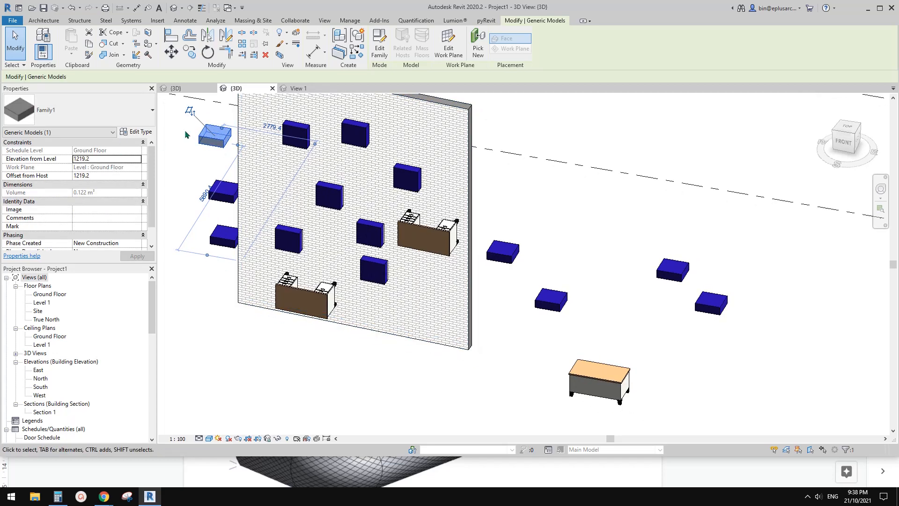
pyautogui.moveTo(191, 161); pyautogui.dragTo(239, 172, button='middle')
pyautogui.click(239, 173)
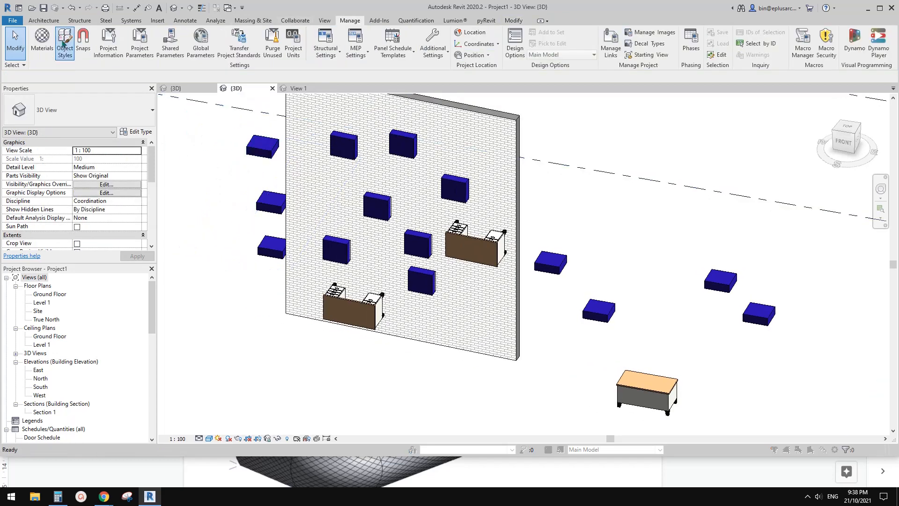
# Review the Generic Models category's subcategories and material in the project's object styles
pyautogui.click(64, 42)
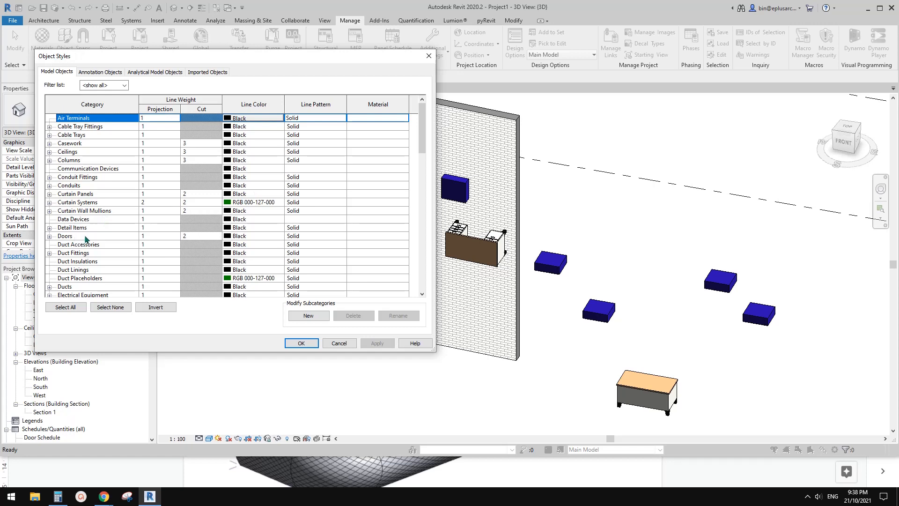
pyautogui.click(69, 223)
pyautogui.press('g')
pyautogui.scroll(-2, 112, 259)
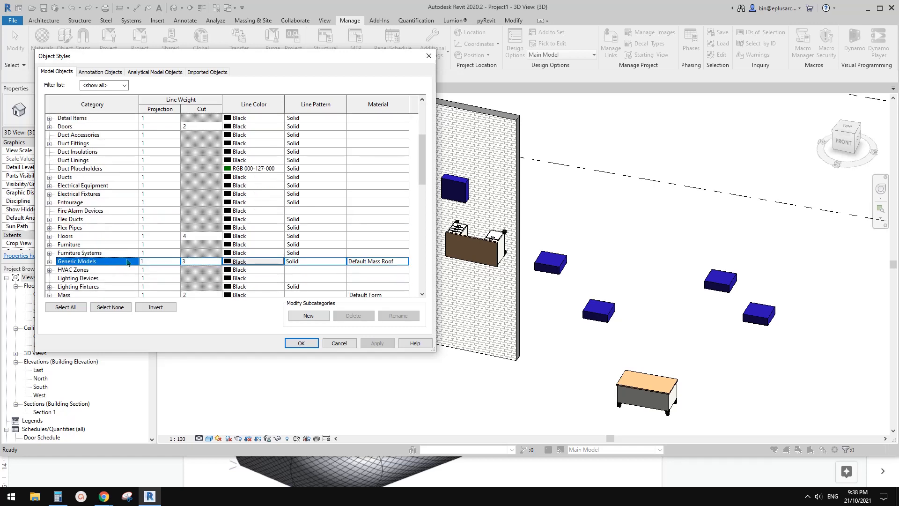
pyautogui.click(50, 262)
pyautogui.scroll(-2, 54, 248)
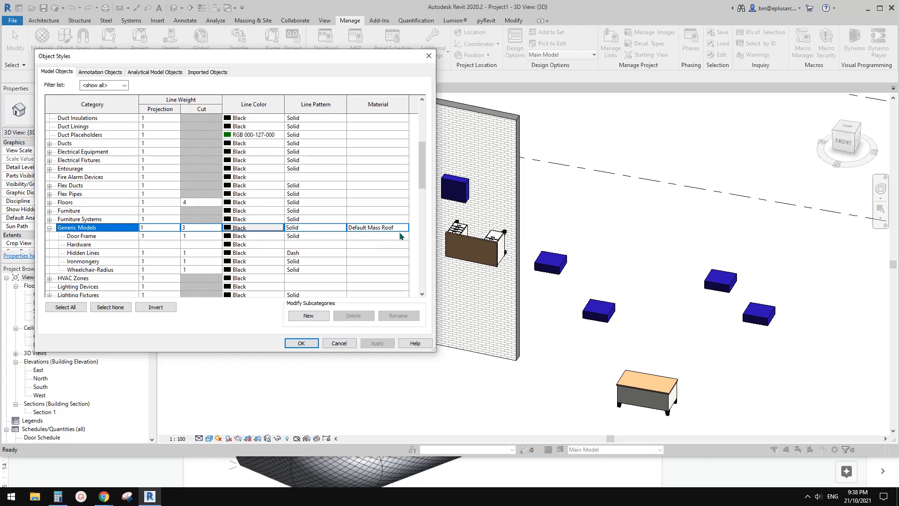
pyautogui.click(306, 344)
pyautogui.moveTo(315, 337); pyautogui.dragTo(307, 343, button='middle')
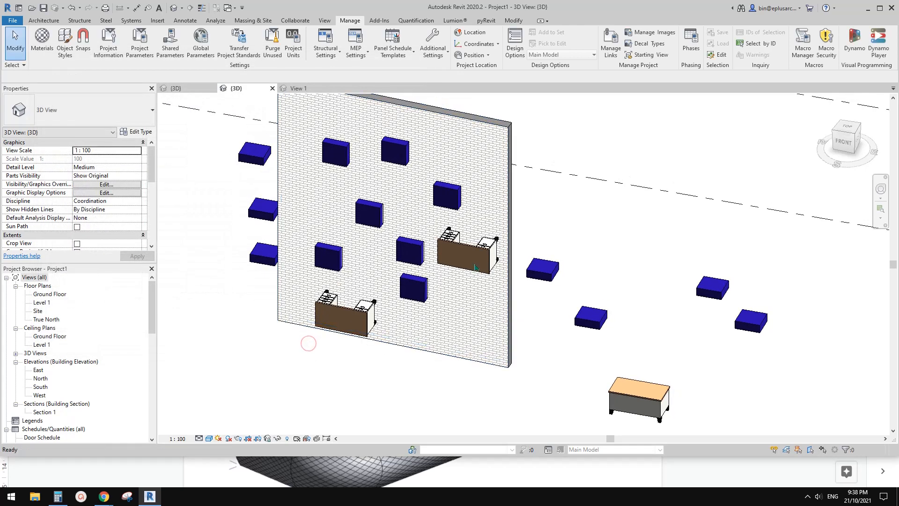
# Open the family of a wall-hosted box for editing and review its family category and parameters
pyautogui.click(449, 196)
pyautogui.click(380, 47)
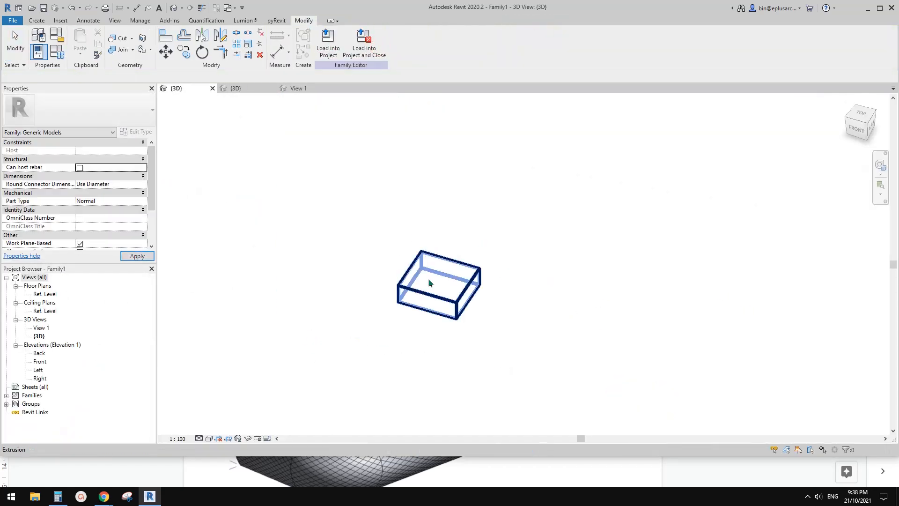
pyautogui.click(60, 39)
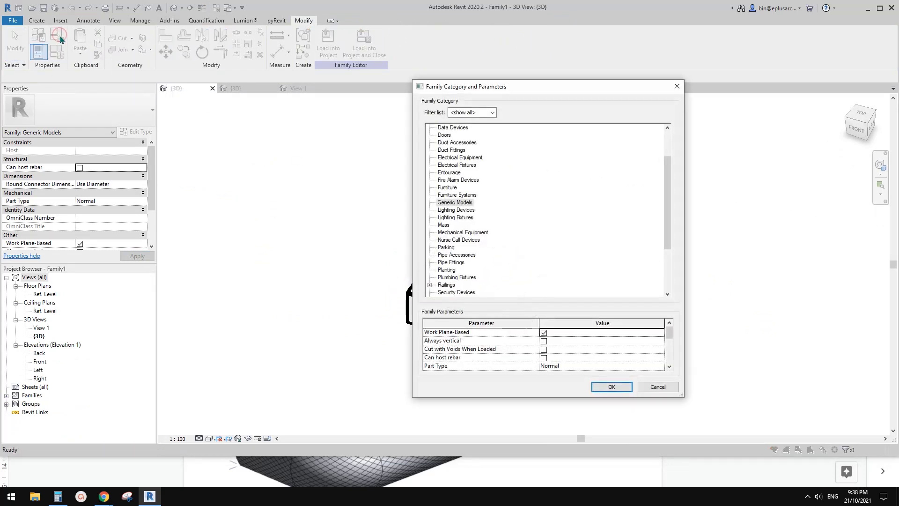
pyautogui.click(677, 87)
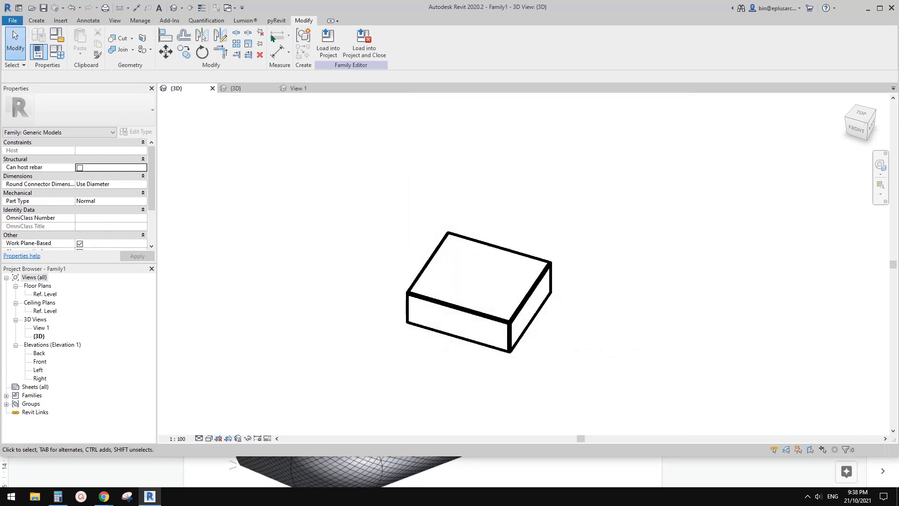
# In the box family's object styles, add a subcategory named Test under Generic Models
pyautogui.click(140, 21)
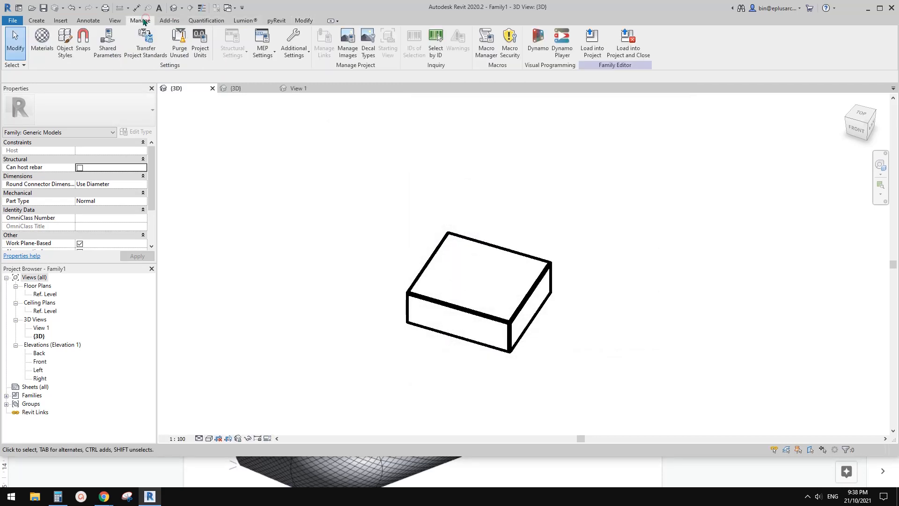
pyautogui.click(64, 39)
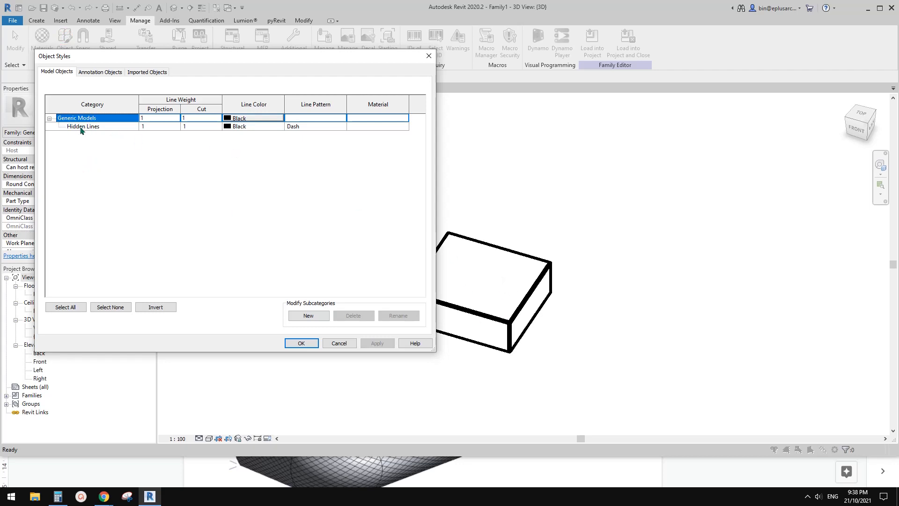
pyautogui.click(79, 126)
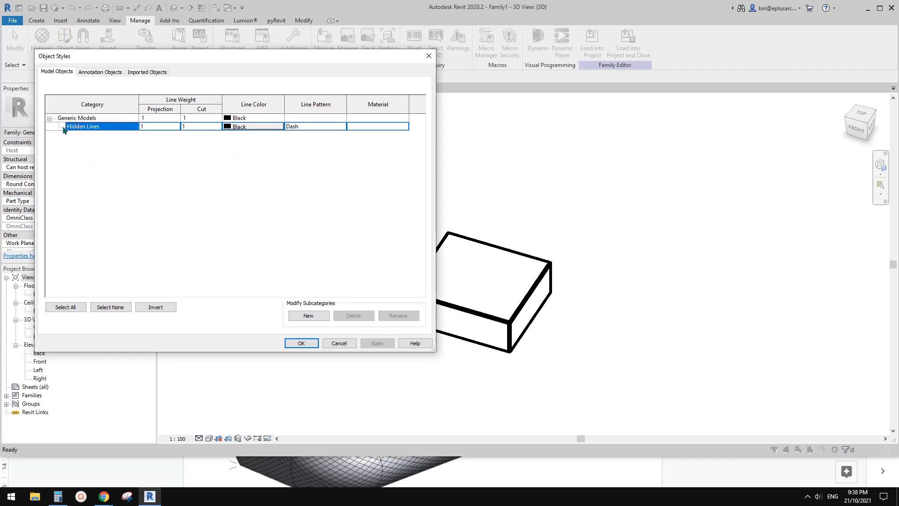
pyautogui.click(91, 120)
pyautogui.click(90, 128)
pyautogui.click(89, 117)
pyautogui.click(92, 128)
pyautogui.click(310, 315)
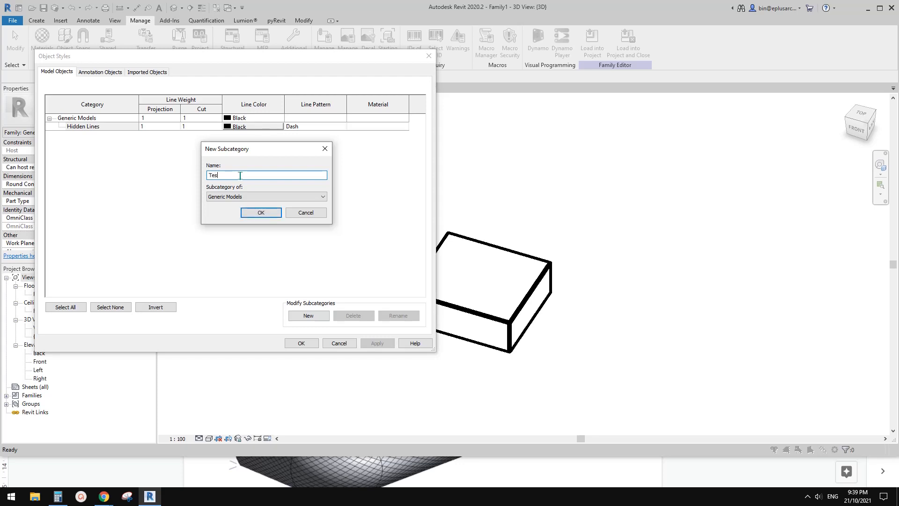
pyautogui.click(261, 212)
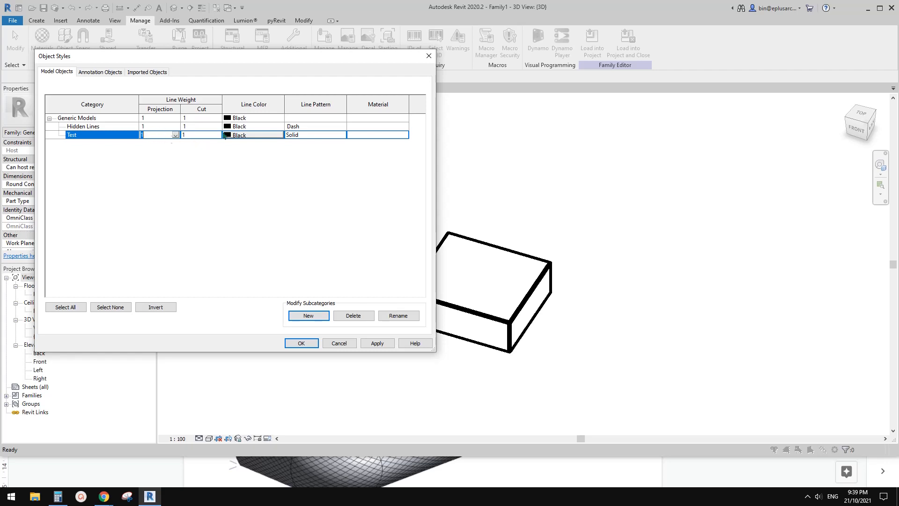
# Set the Test subcategory's line color to red
pyautogui.click(265, 136)
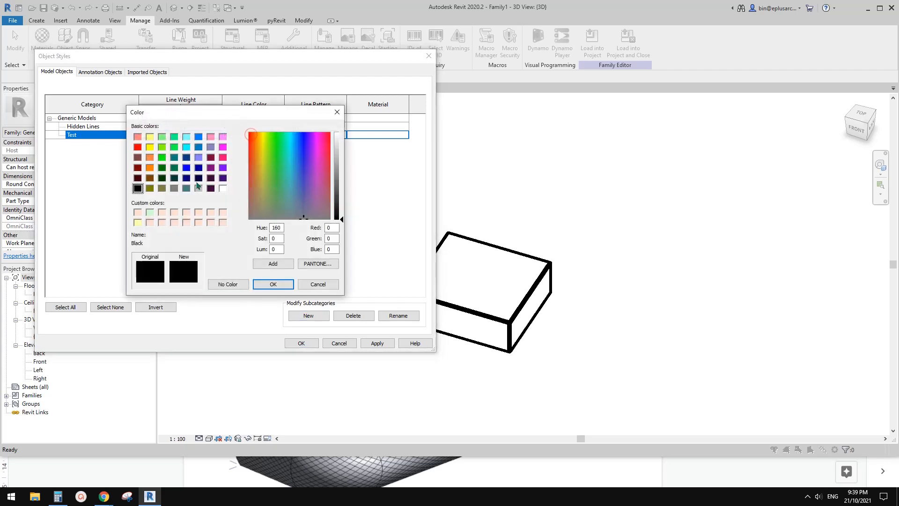
pyautogui.click(137, 147)
pyautogui.click(273, 284)
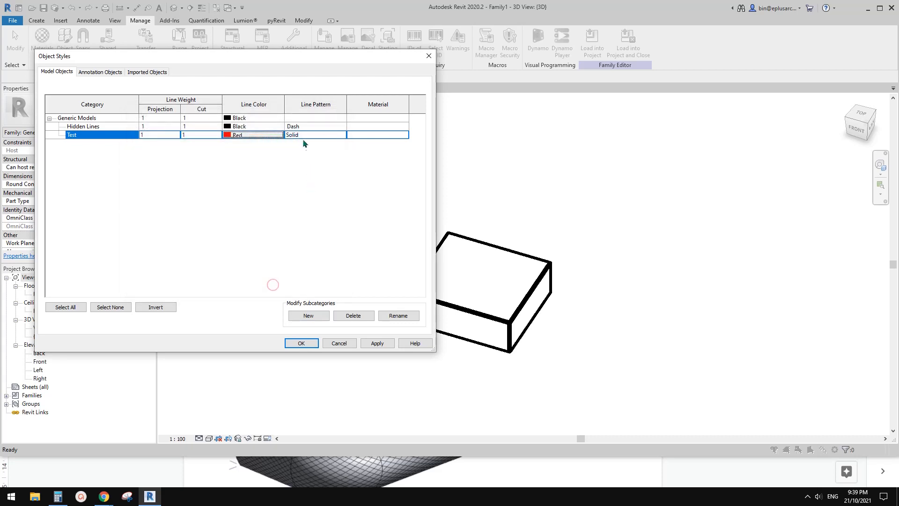
# Create a new material named test from the Test subcategory's material setting
pyautogui.click(380, 134)
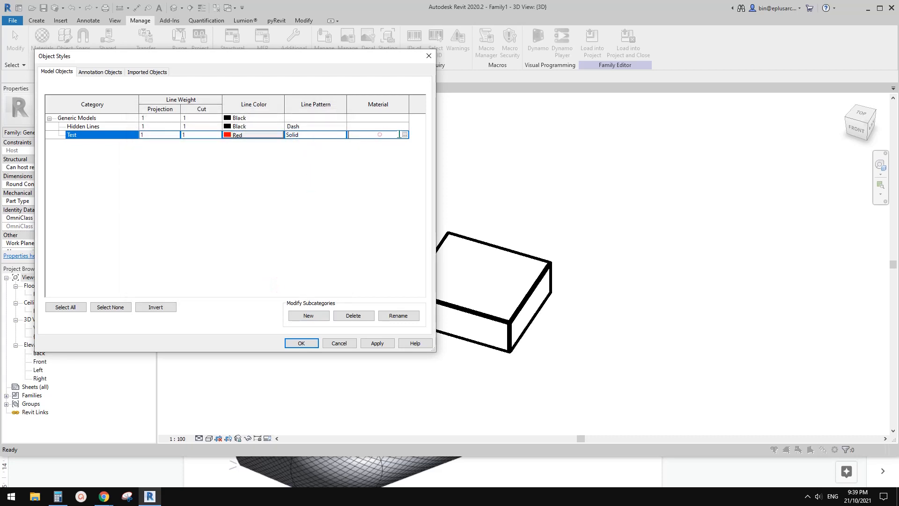
pyautogui.click(405, 134)
pyautogui.moveTo(417, 114); pyautogui.dragTo(467, 114)
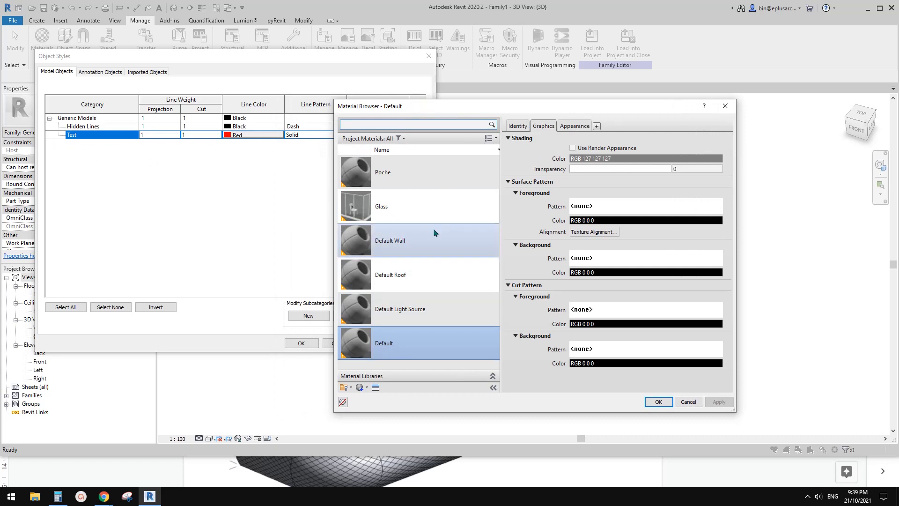
pyautogui.click(361, 387)
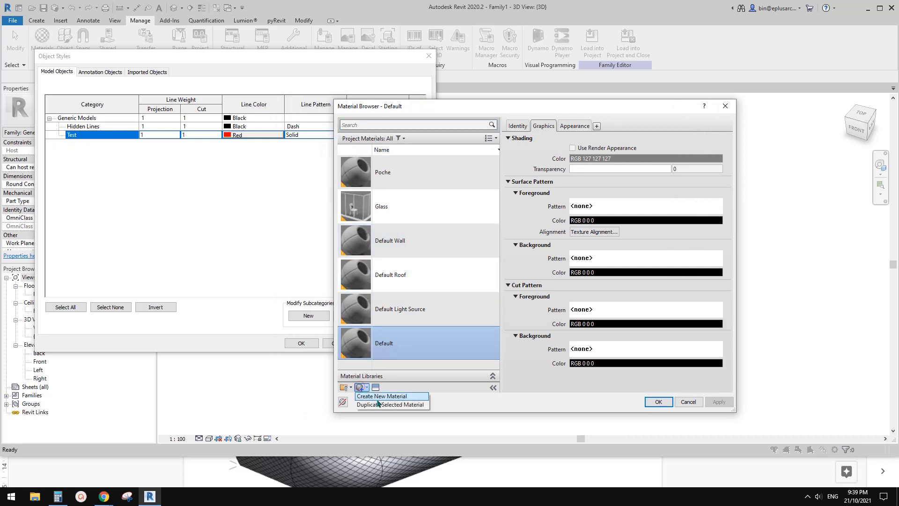
pyautogui.click(376, 397)
pyautogui.rightClick(366, 283)
pyautogui.click(392, 307)
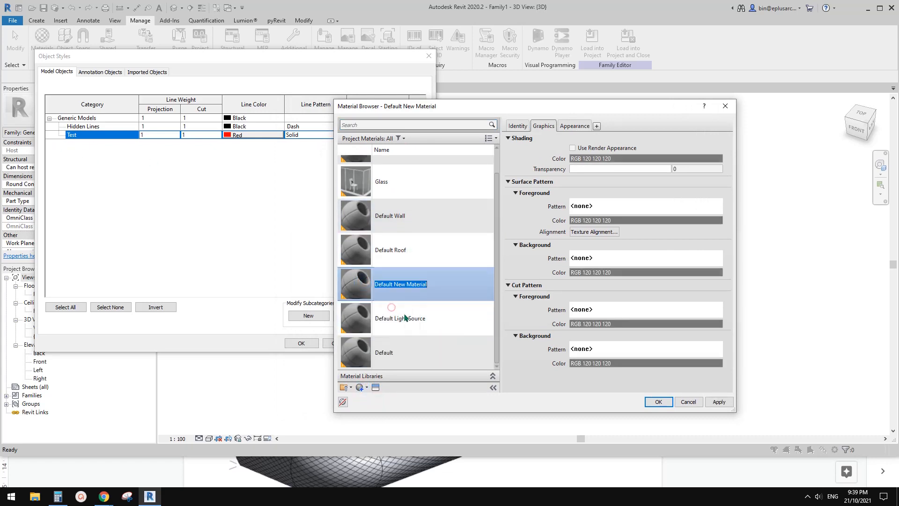
pyautogui.write('test')
# Set the test material's appearance color to red, assign it to the Test subcategory, and accept the object styles
pyautogui.click(574, 126)
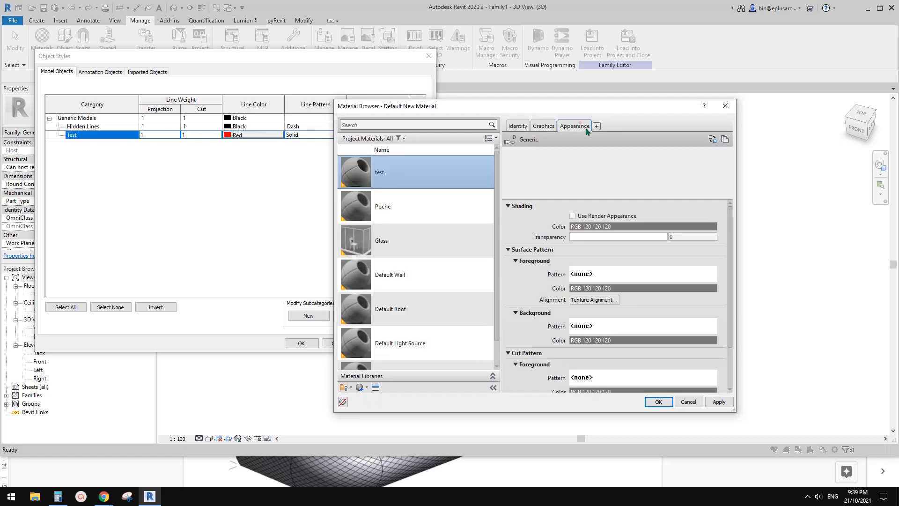
pyautogui.click(694, 231)
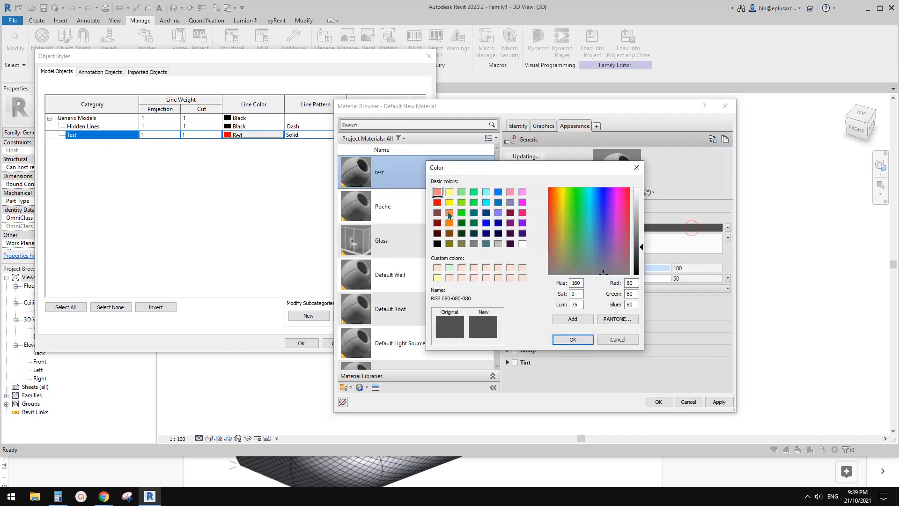
pyautogui.click(438, 202)
pyautogui.click(573, 338)
pyautogui.click(543, 126)
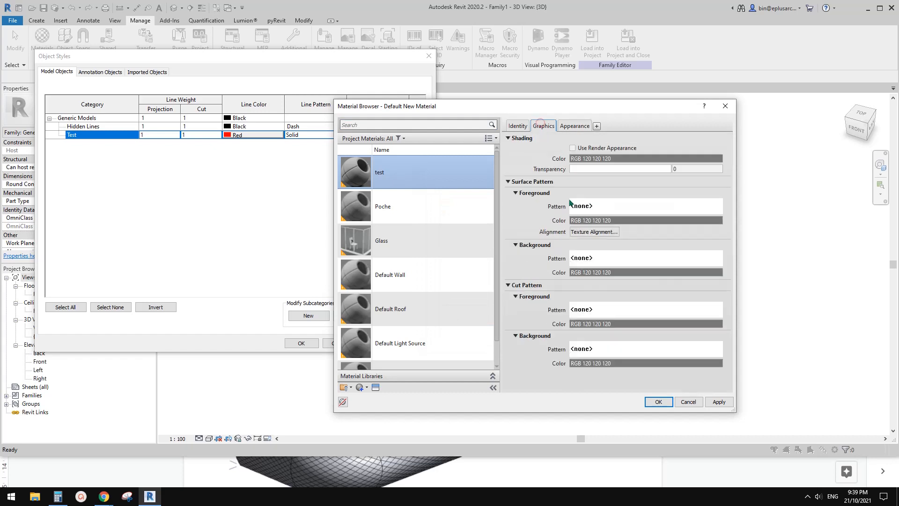
pyautogui.click(659, 402)
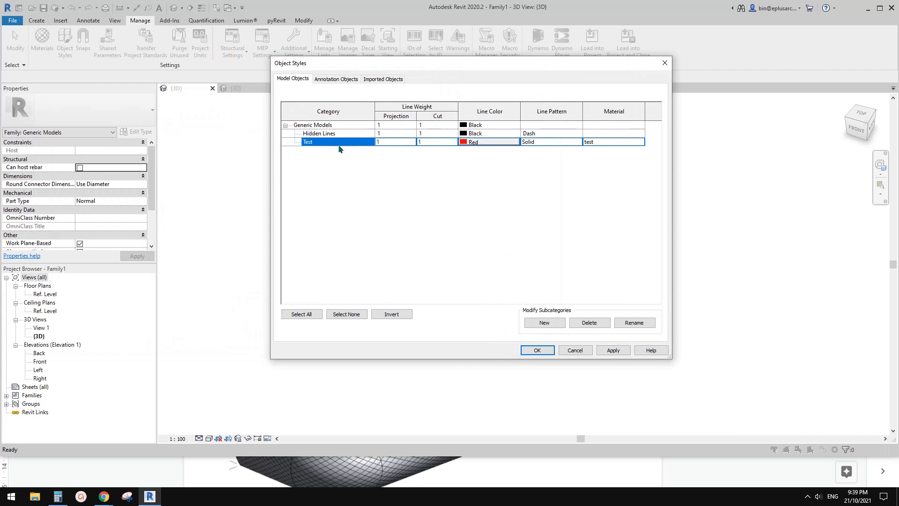
pyautogui.moveTo(357, 64); pyautogui.dragTo(364, 81)
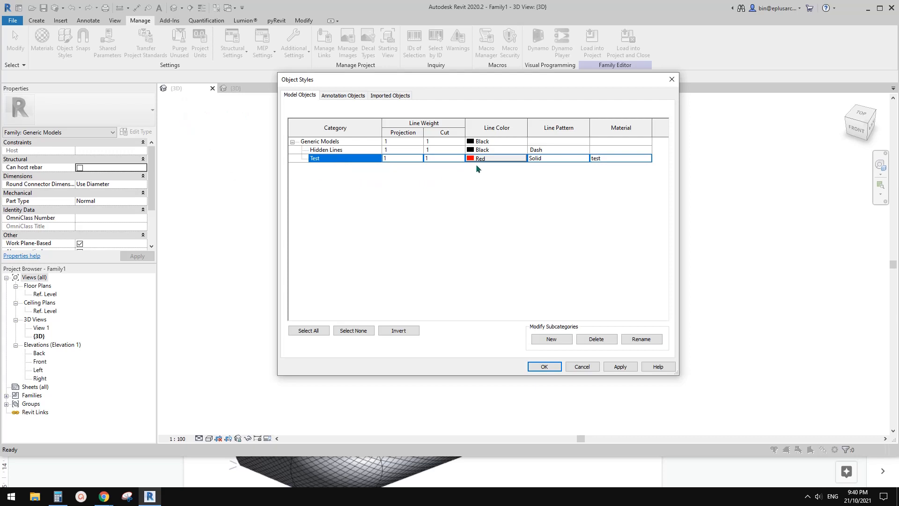
pyautogui.moveTo(421, 79); pyautogui.dragTo(427, 86)
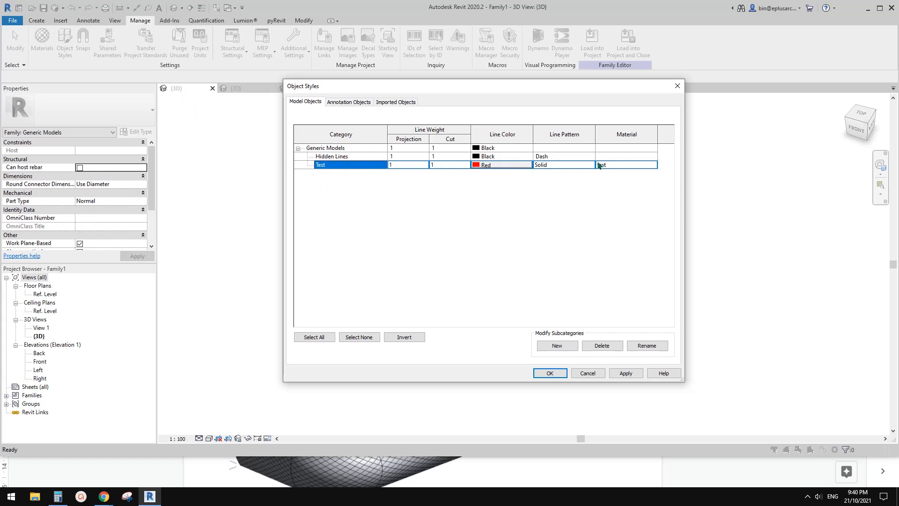
pyautogui.click(550, 373)
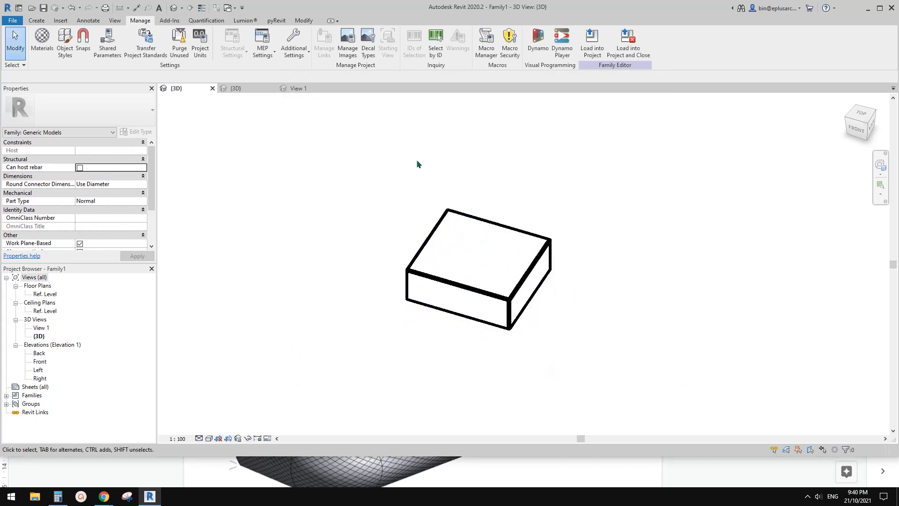
# Reload the edited box family into Project1
pyautogui.click(592, 42)
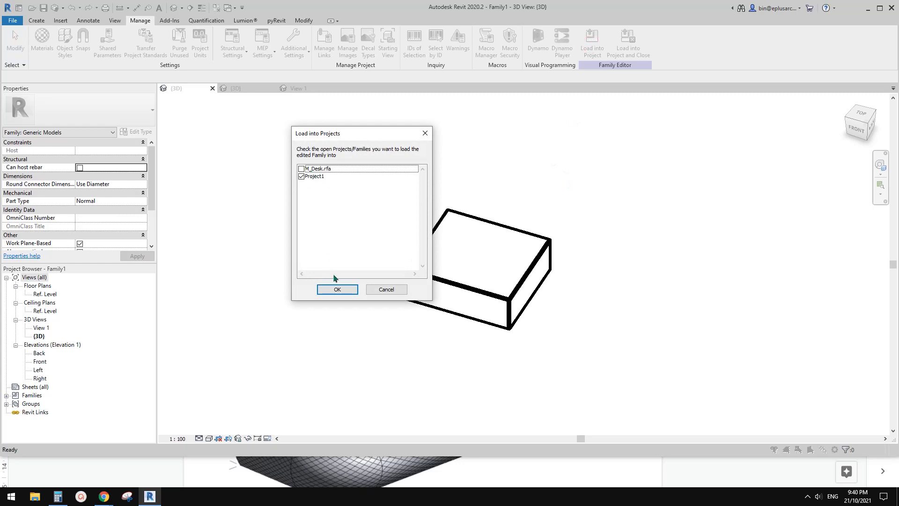
pyautogui.click(335, 288)
pyautogui.click(429, 217)
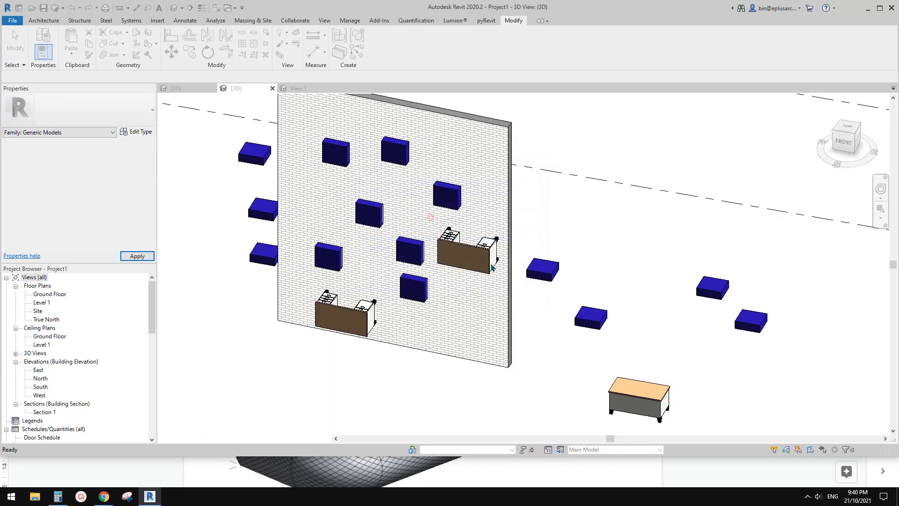
pyautogui.scroll(1, 274, 236)
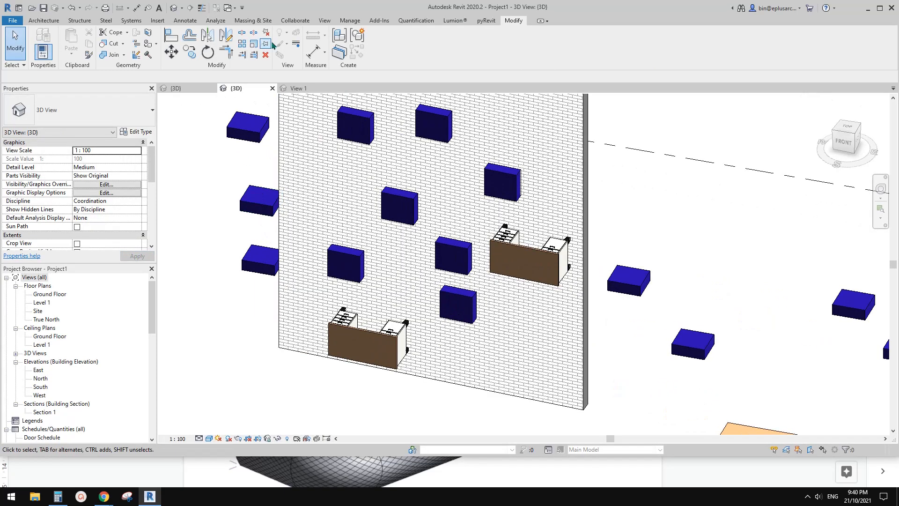
# Check the Generic Models subcategories and their materials in the project's object styles
pyautogui.click(357, 21)
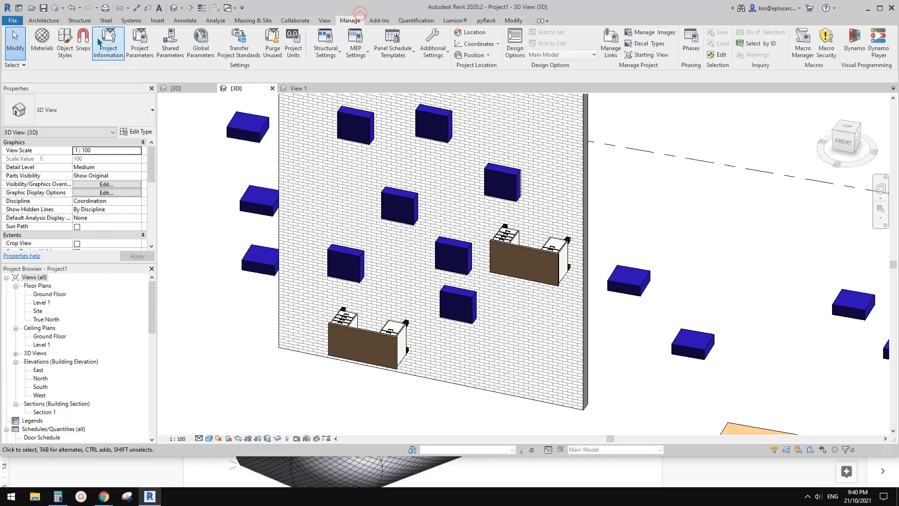
pyautogui.click(64, 44)
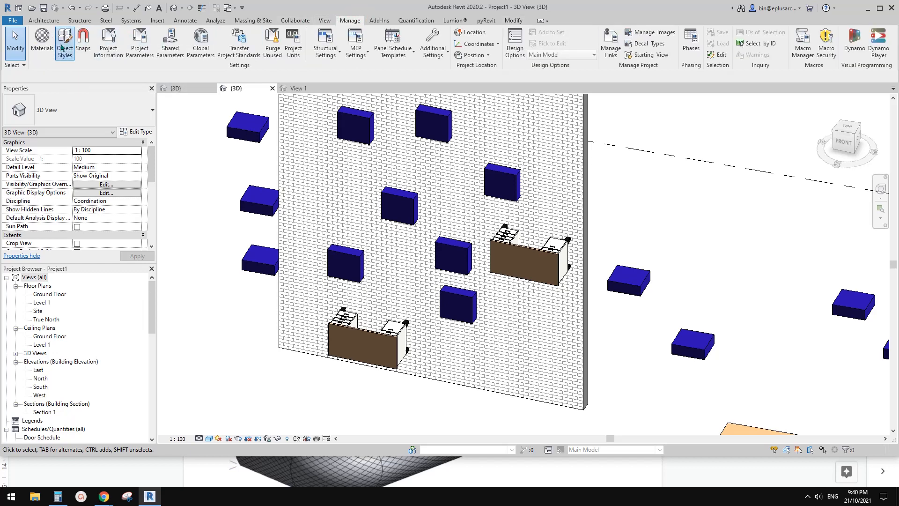
pyautogui.click(329, 231)
pyautogui.press('g')
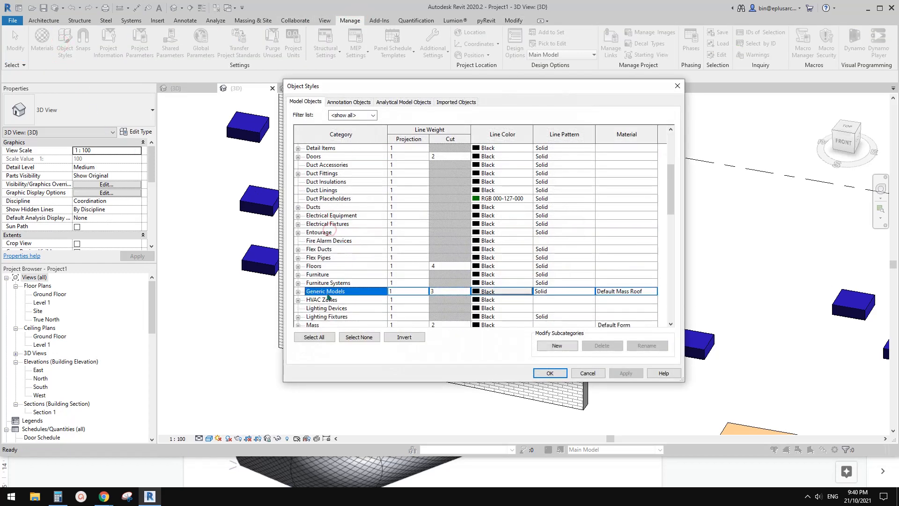
pyautogui.click(298, 291)
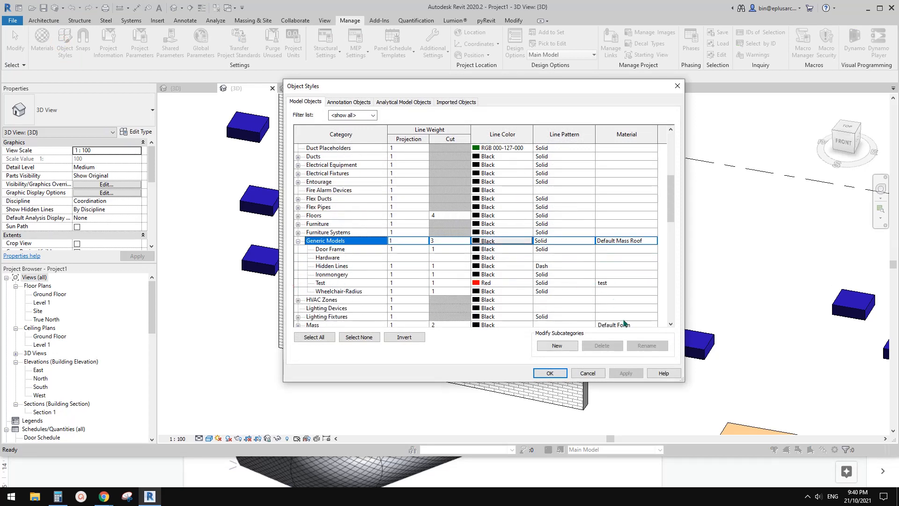
pyautogui.click(588, 374)
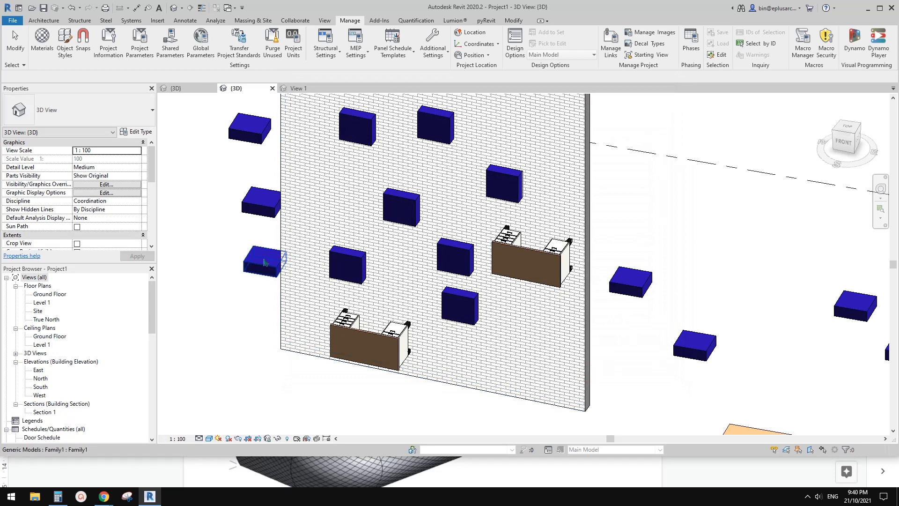
# Open the family of a box beside the wall for editing and show its Ref. Level floor plan
pyautogui.click(265, 263)
pyautogui.moveTo(265, 262); pyautogui.dragTo(275, 264, button='middle')
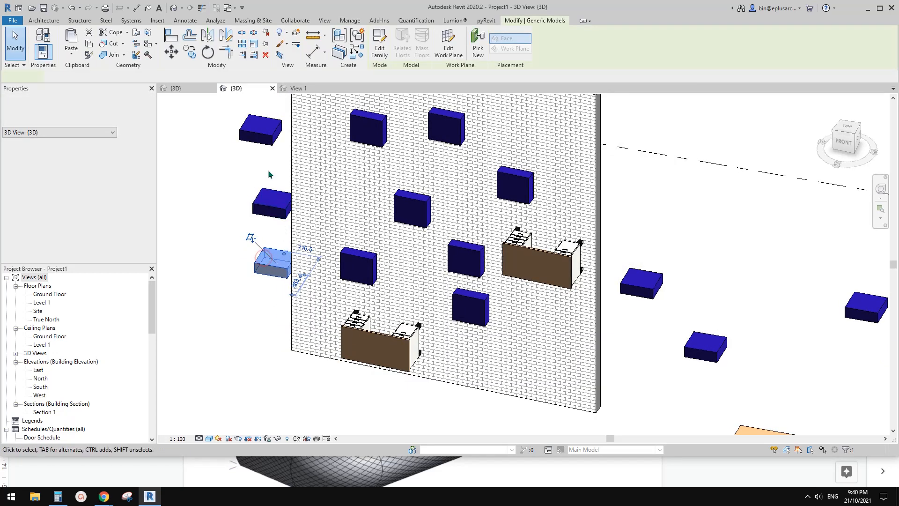
pyautogui.click(380, 46)
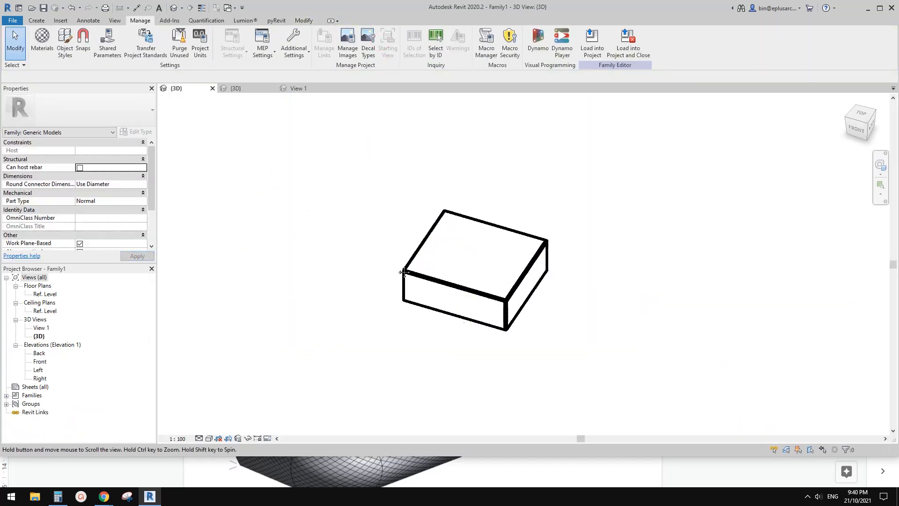
pyautogui.doubleClick(45, 293)
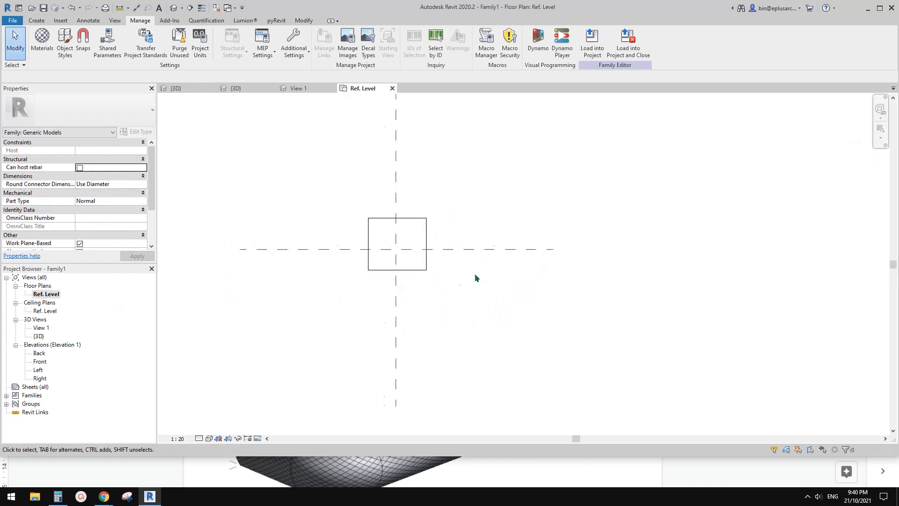
# Start an extrusion similar to the existing box and sketch a rectangular profile to the right of the box
pyautogui.scroll(1, 475, 276)
pyautogui.moveTo(475, 276); pyautogui.dragTo(471, 302, button='middle')
pyautogui.click(413, 254)
pyautogui.moveTo(434, 258); pyautogui.dragTo(372, 267, button='middle')
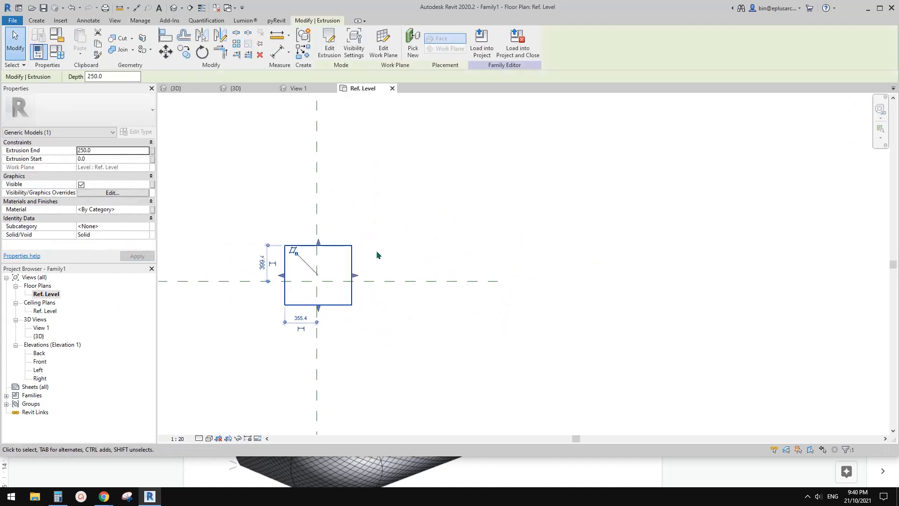
pyautogui.press('c')
pyautogui.press('s')
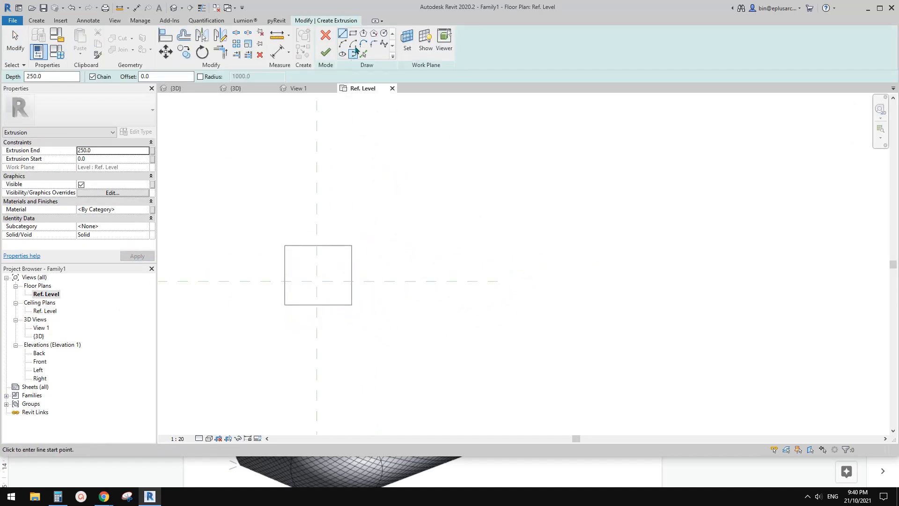
pyautogui.click(353, 34)
pyautogui.click(400, 240)
pyautogui.click(448, 305)
pyautogui.scroll(1, 492, 232)
pyautogui.press('Escape')
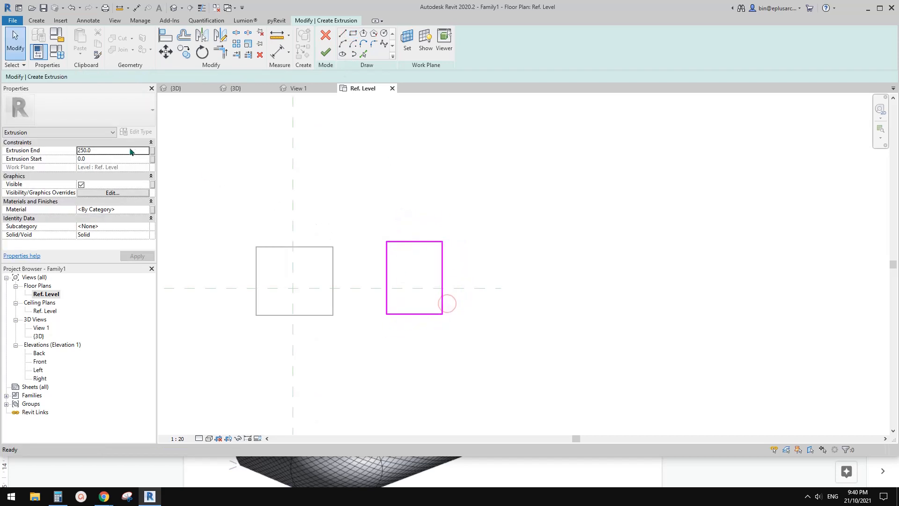
# Set the new extrusion's end to 2000
pyautogui.click(125, 149)
pyautogui.write('200')
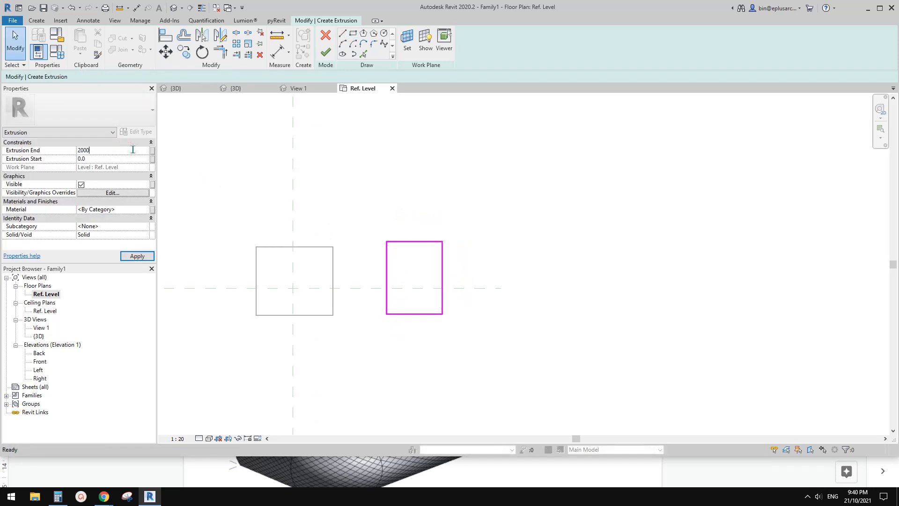
pyautogui.press('Return')
# Assign the Test subcategory to the new extrusion and finish the sketch
pyautogui.click(116, 233)
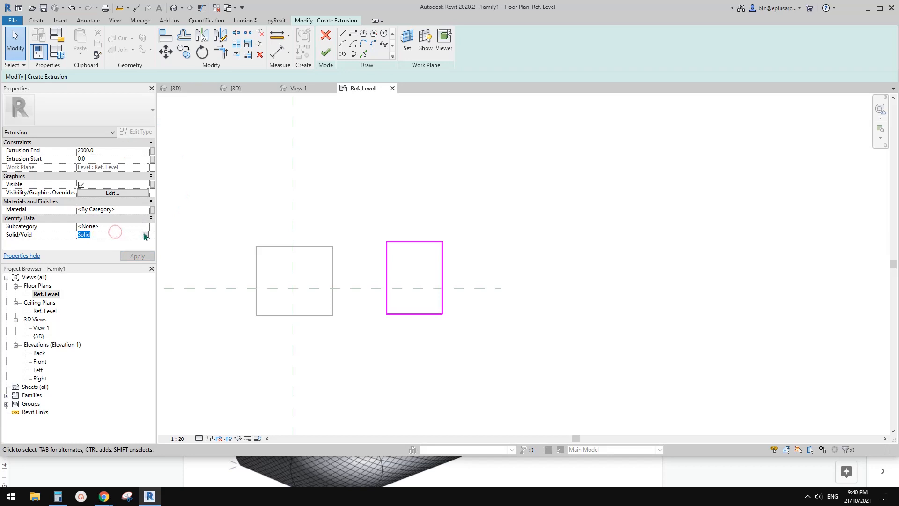
pyautogui.click(145, 236)
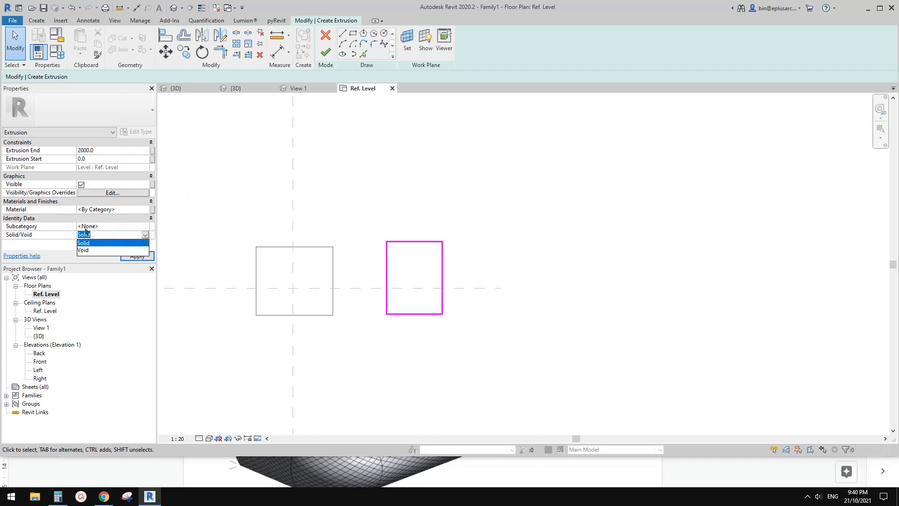
pyautogui.click(51, 226)
pyautogui.click(116, 226)
pyautogui.click(145, 226)
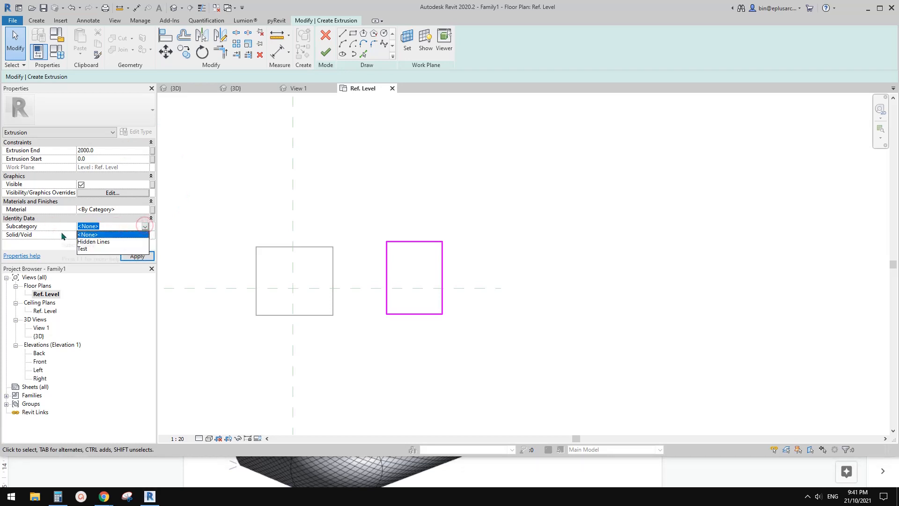
pyautogui.click(83, 249)
pyautogui.click(136, 256)
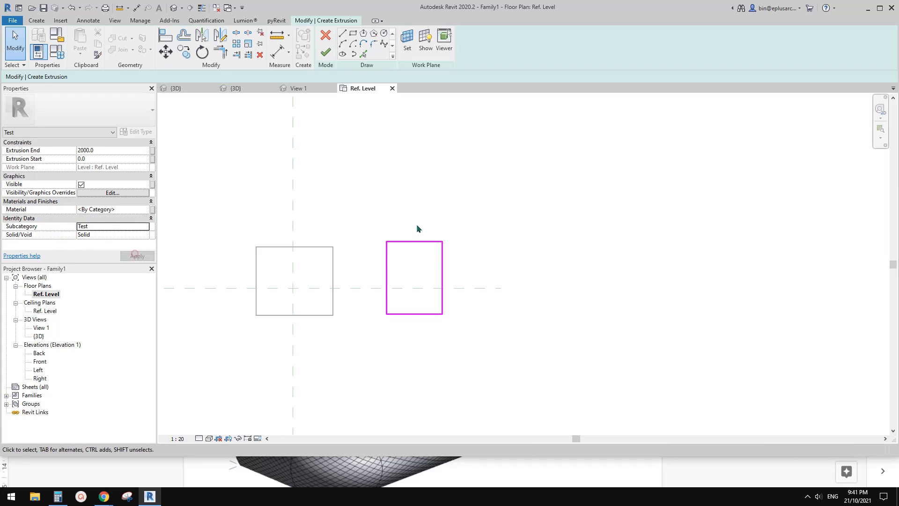
pyautogui.click(326, 51)
# Load the box family with its additional extrusion into Project1, replacing the loaded version
pyautogui.moveTo(511, 197); pyautogui.dragTo(554, 180, button='middle')
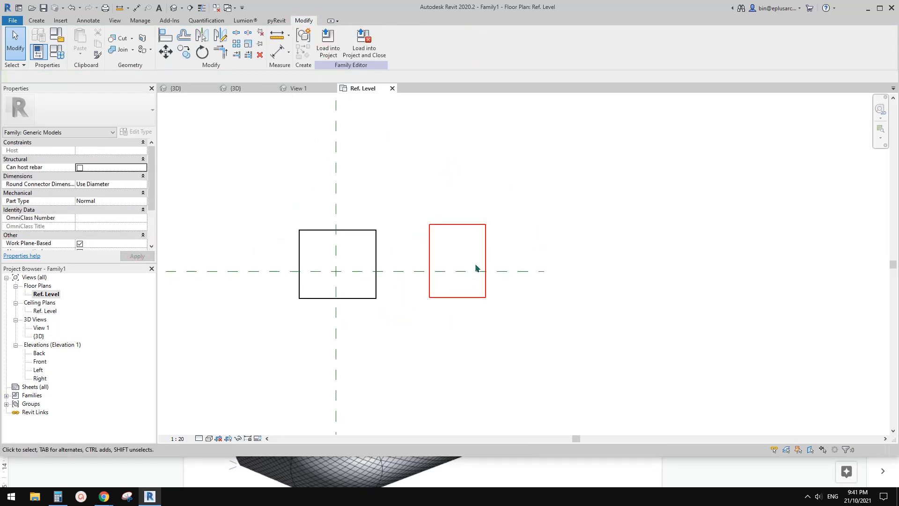
pyautogui.moveTo(440, 234); pyautogui.dragTo(452, 254, button='middle')
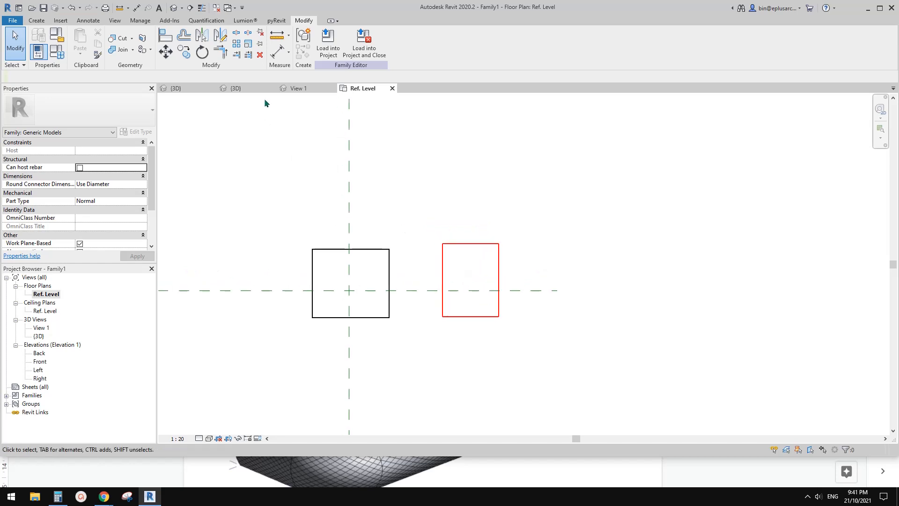
pyautogui.click(335, 57)
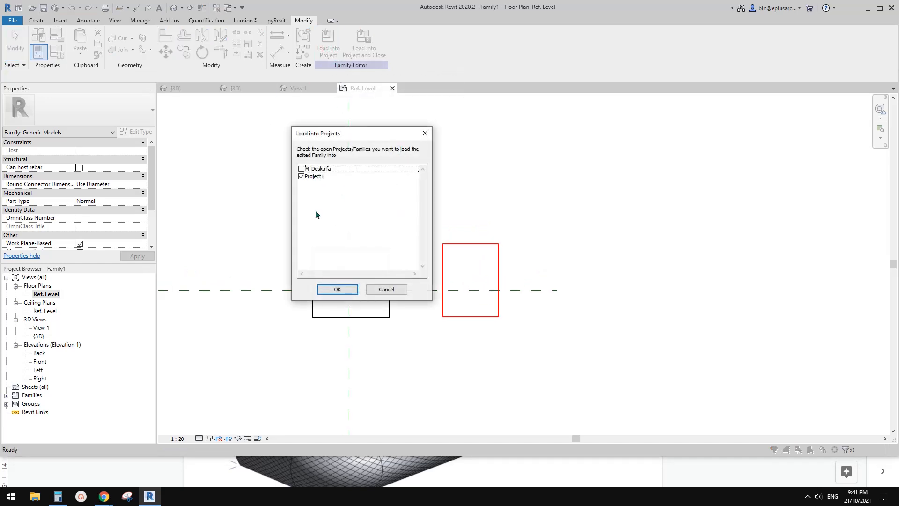
pyautogui.click(337, 290)
pyautogui.click(487, 244)
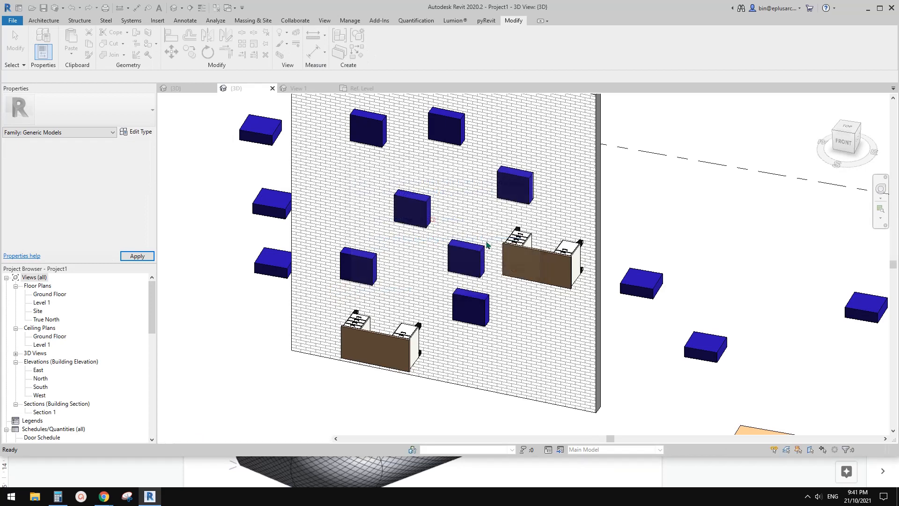
# Inspect the updated box instances in the project's 3D view and select one standing away from the wall
pyautogui.scroll(-2, 671, 210)
pyautogui.moveTo(618, 221); pyautogui.dragTo(428, 306, button='middle')
pyautogui.scroll(2, 483, 302)
pyautogui.click(495, 321)
pyautogui.moveTo(495, 321); pyautogui.dragTo(437, 264, button='middle')
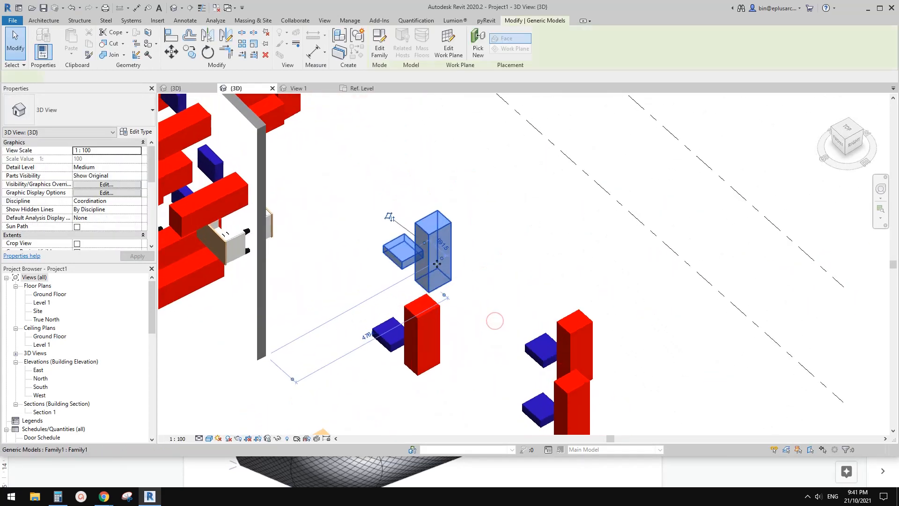
# Examine the selected box instance and its two extrusions up close in the project's 3D view
pyautogui.scroll(3, 443, 266)
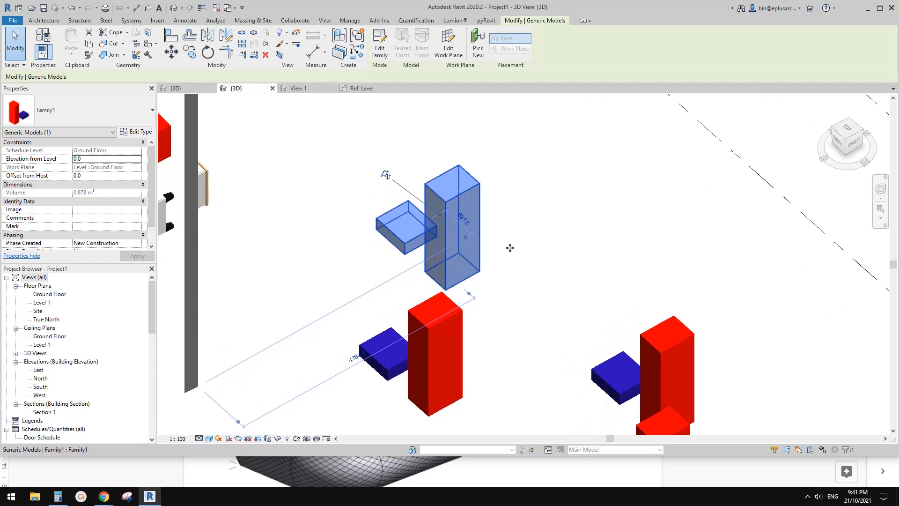
pyautogui.click(533, 246)
pyautogui.click(473, 220)
pyautogui.scroll(-1, 482, 252)
pyautogui.keyDown('shift'); pyautogui.moveTo(482, 253); pyautogui.dragTo(505, 254, button='middle'); pyautogui.keyUp('shift')
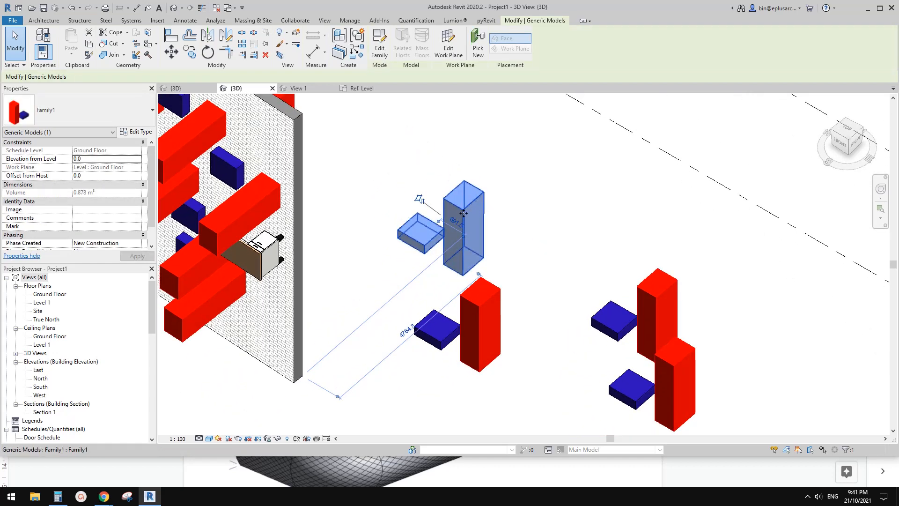
pyautogui.scroll(1, 392, 190)
# Open the project's Object Styles and select the Test subcategory under Generic Models
pyautogui.click(349, 21)
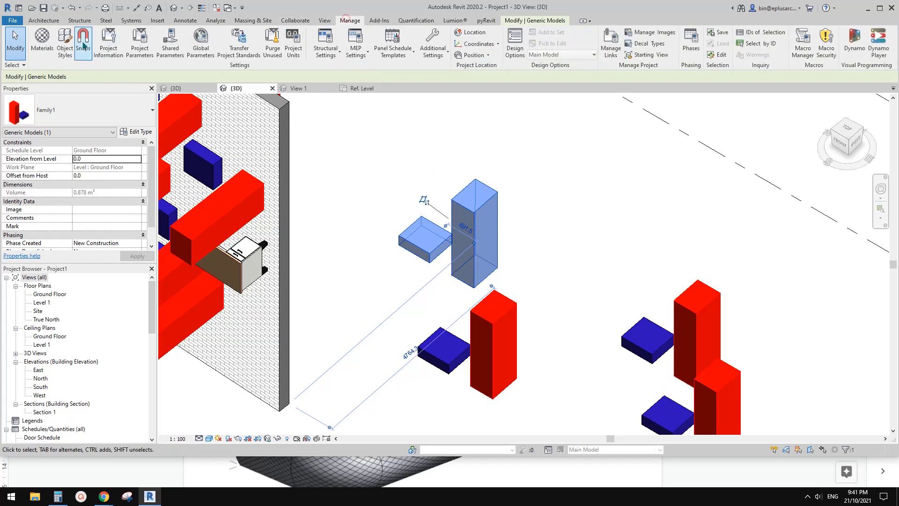
pyautogui.click(65, 47)
pyautogui.moveTo(433, 89); pyautogui.dragTo(197, 52)
pyautogui.click(104, 204)
pyautogui.press('g')
pyautogui.scroll(-1, 102, 249)
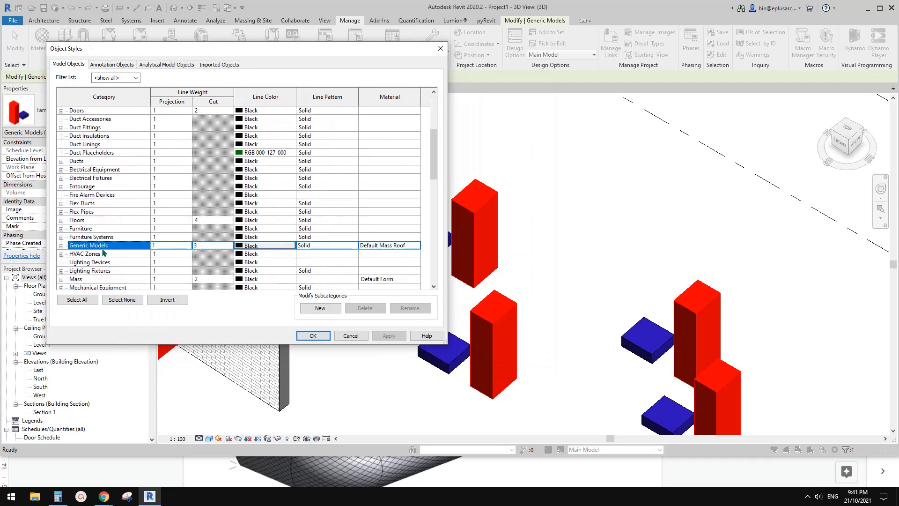
pyautogui.scroll(-1, 81, 268)
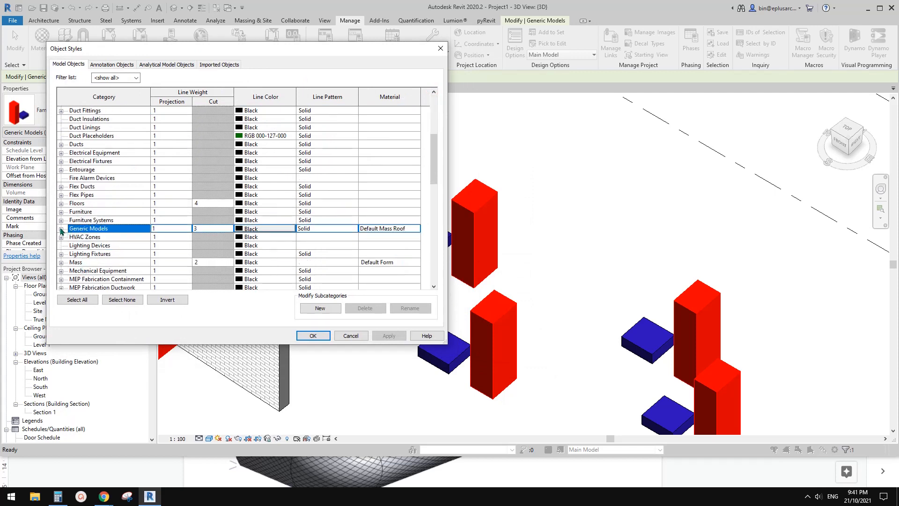
pyautogui.click(61, 229)
pyautogui.scroll(-1, 80, 261)
pyautogui.click(104, 254)
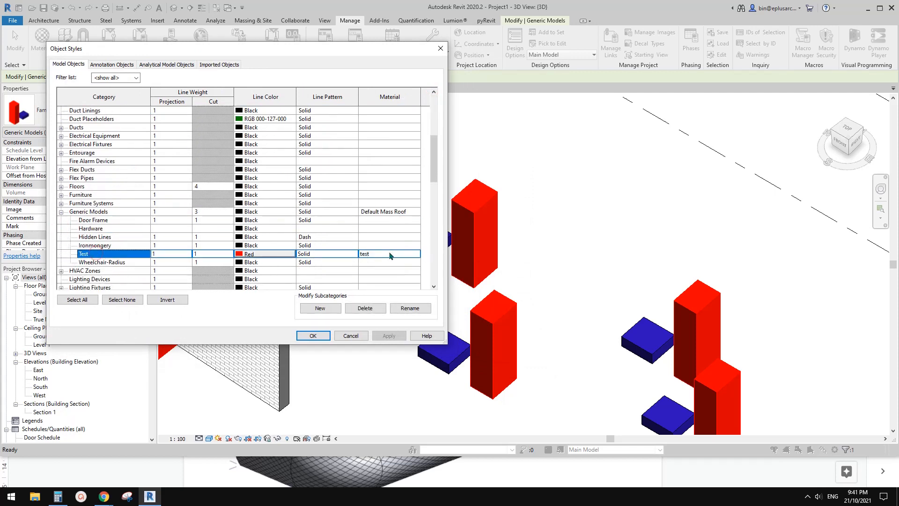
# Open the Test subcategory's material and compare its Graphics and Appearance settings
pyautogui.click(416, 253)
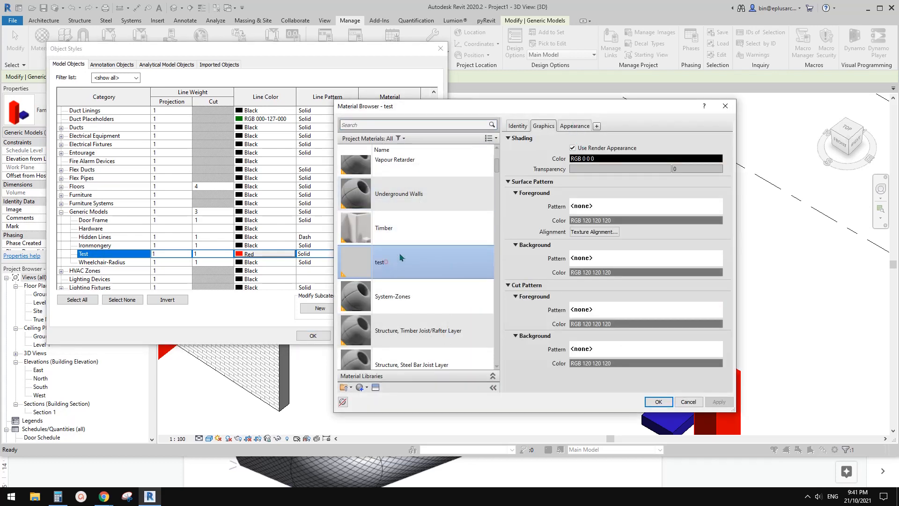
pyautogui.click(572, 126)
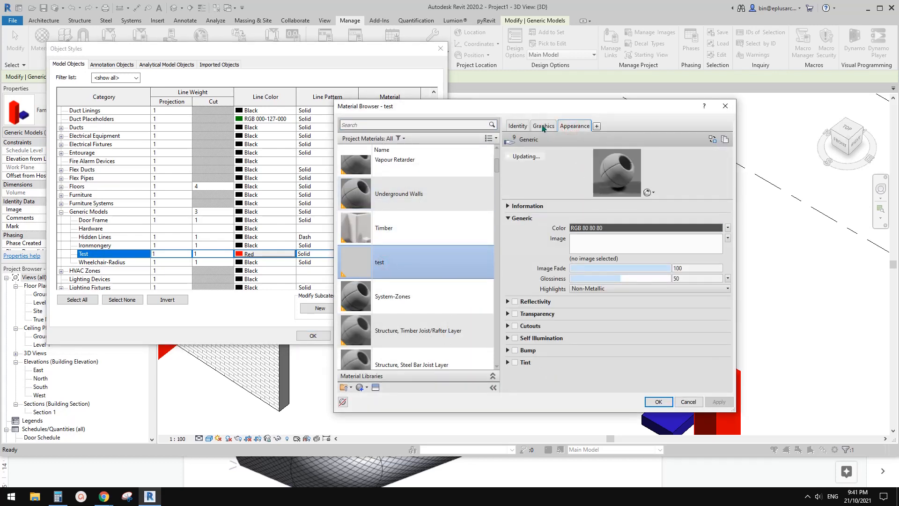
pyautogui.click(543, 124)
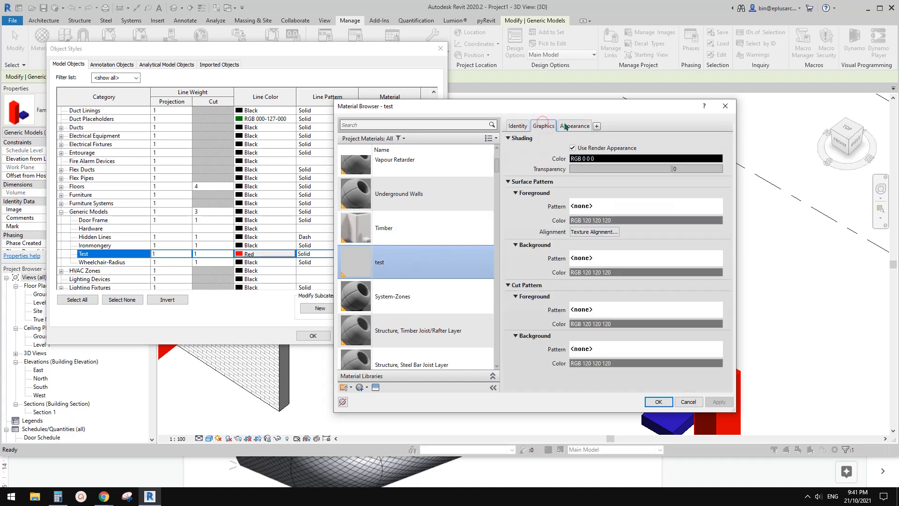
pyautogui.click(574, 127)
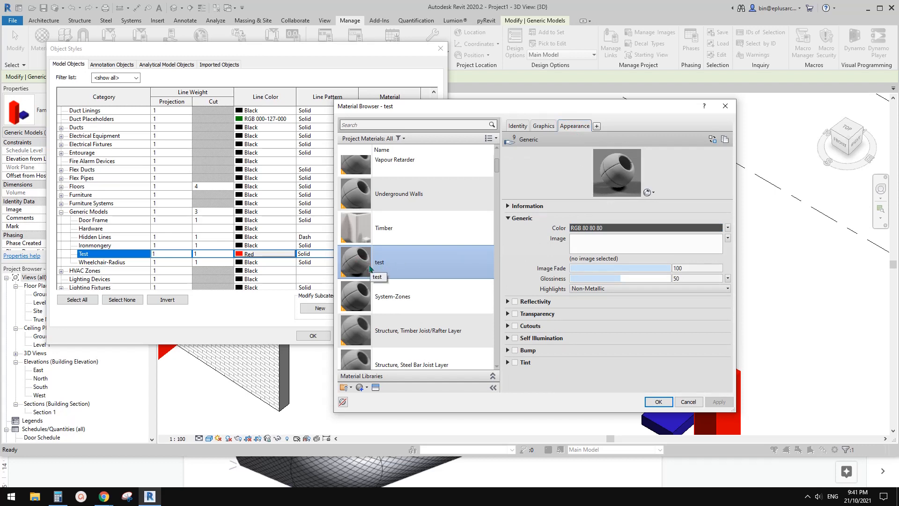
pyautogui.click(545, 127)
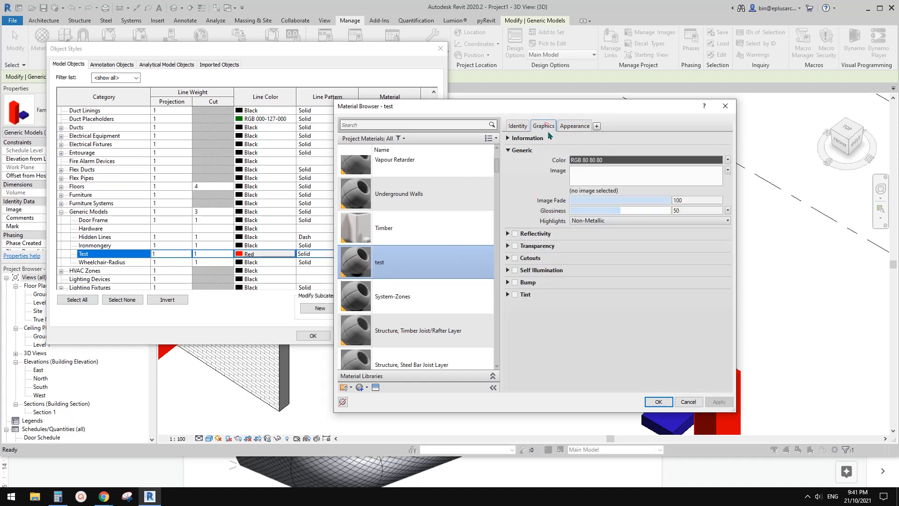
pyautogui.click(574, 126)
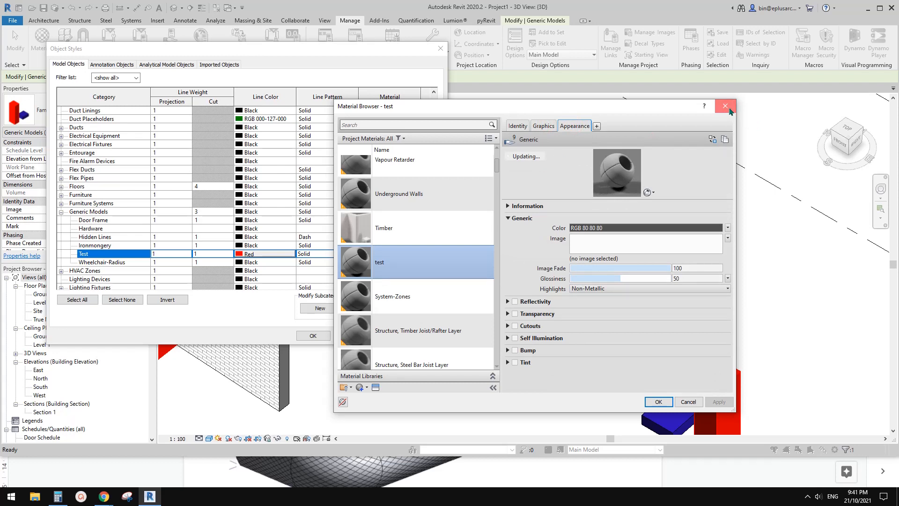
# Set the test material's appearance color to green, RGB 0 255 0, and apply the change to the object styles
pyautogui.click(599, 228)
pyautogui.click(462, 213)
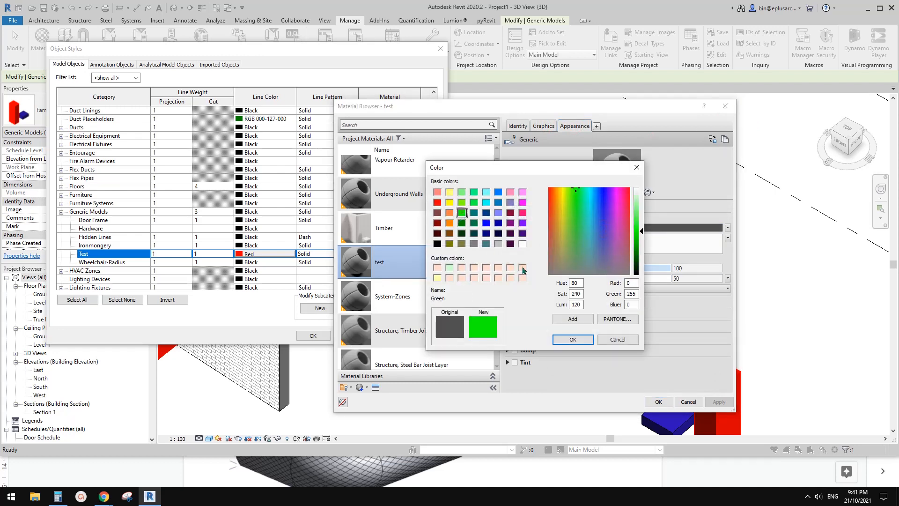
pyautogui.click(573, 340)
pyautogui.click(544, 125)
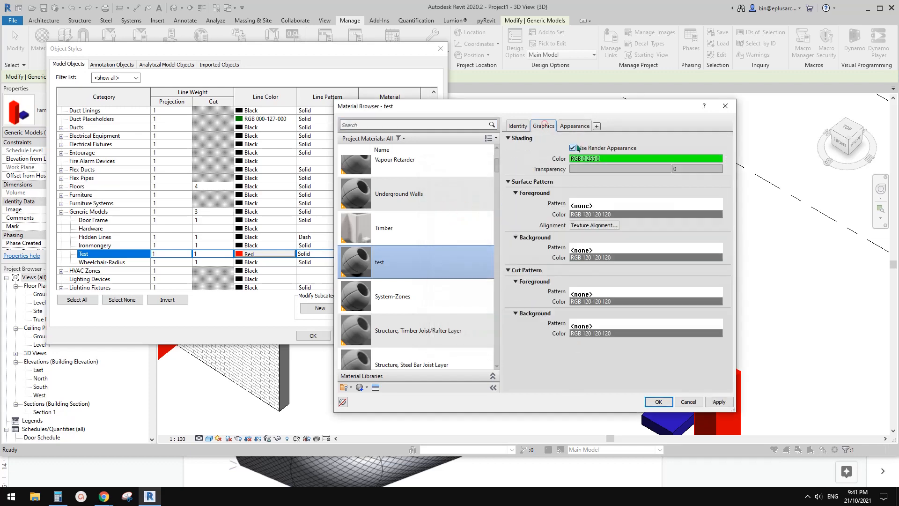
pyautogui.click(659, 401)
pyautogui.click(391, 336)
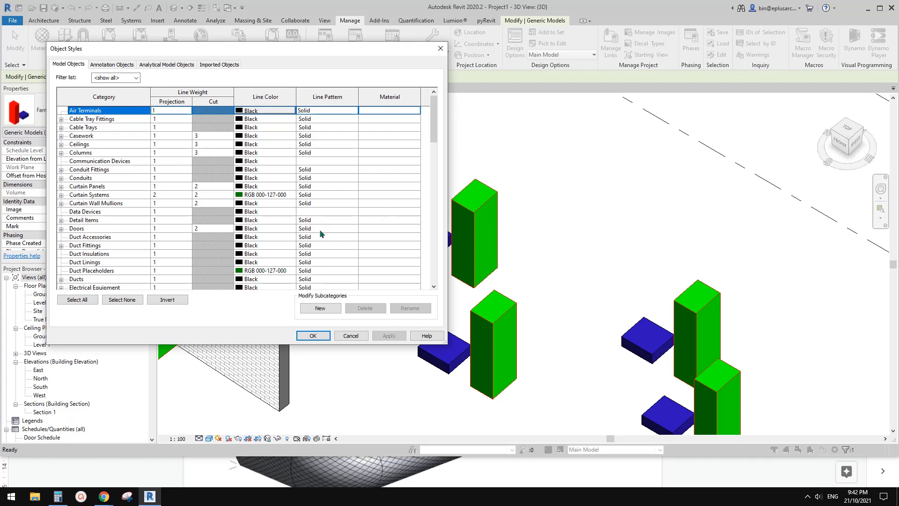
# Review the test material from the Test subcategory's object style, then close the material and the object styles
pyautogui.scroll(-5, 322, 234)
pyautogui.click(121, 245)
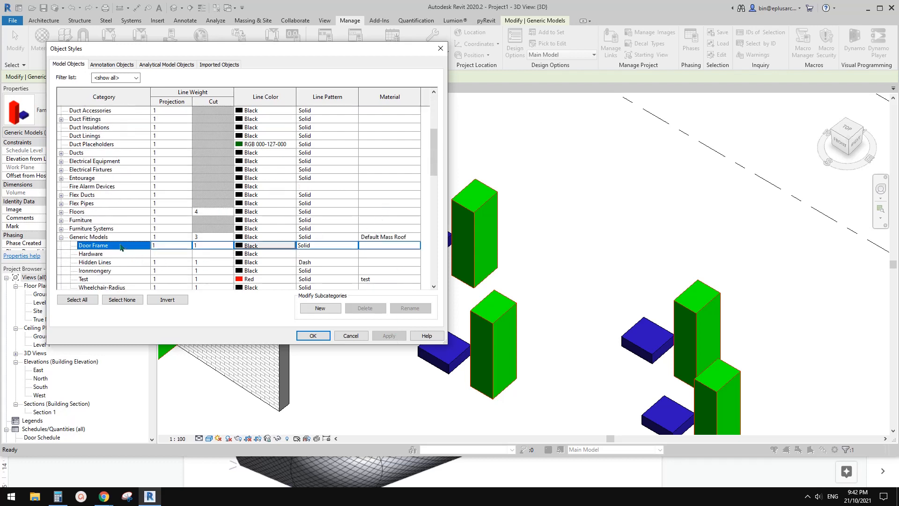
pyautogui.click(240, 281)
pyautogui.click(383, 269)
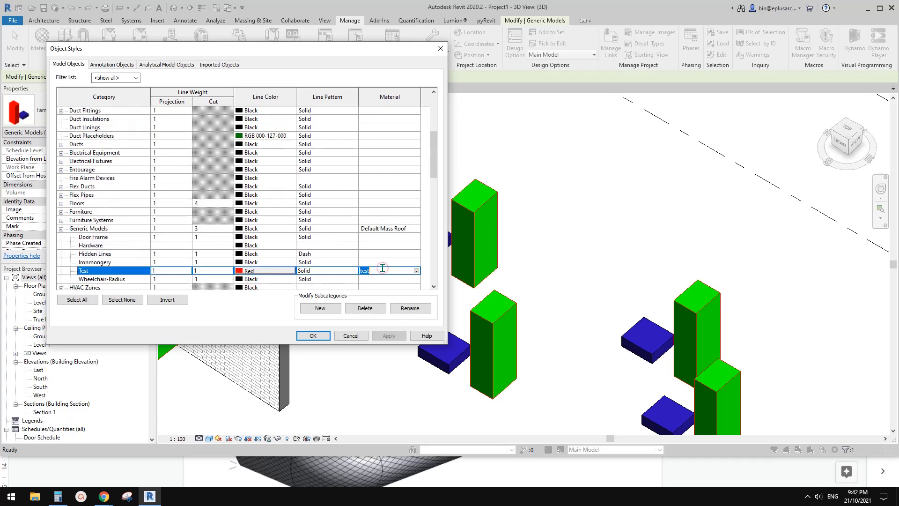
pyautogui.click(416, 271)
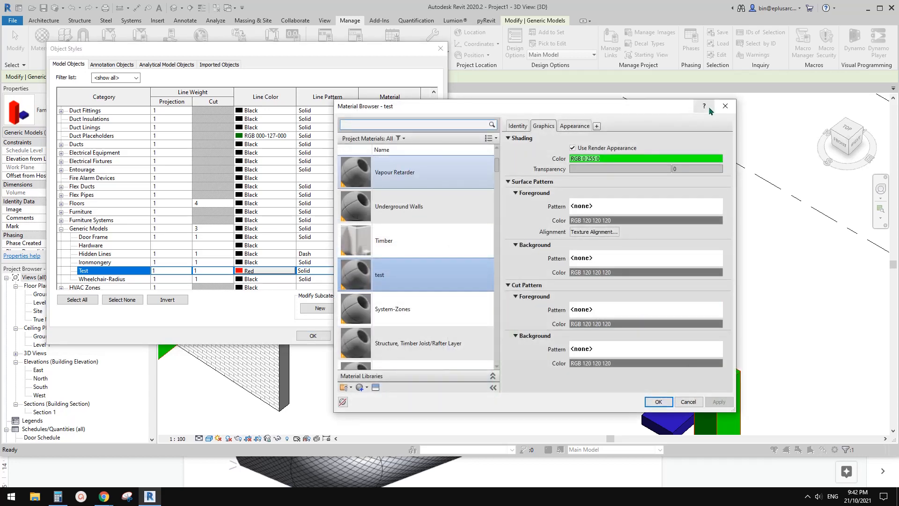
pyautogui.click(724, 104)
pyautogui.click(312, 336)
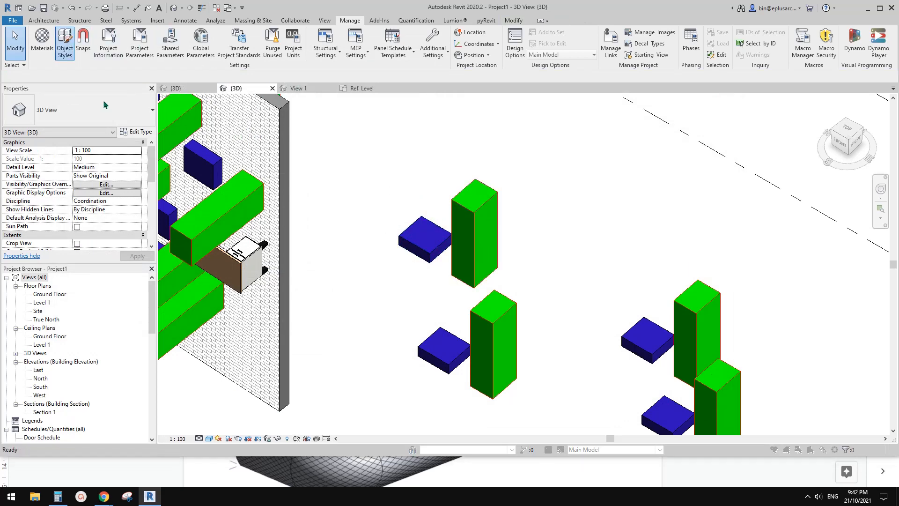
# Reopen Object Styles and review the Generic Models category with its subcategories and materials against the model, then close it
pyautogui.click(65, 42)
pyautogui.click(107, 266)
pyautogui.press('g')
pyautogui.scroll(-1, 104, 272)
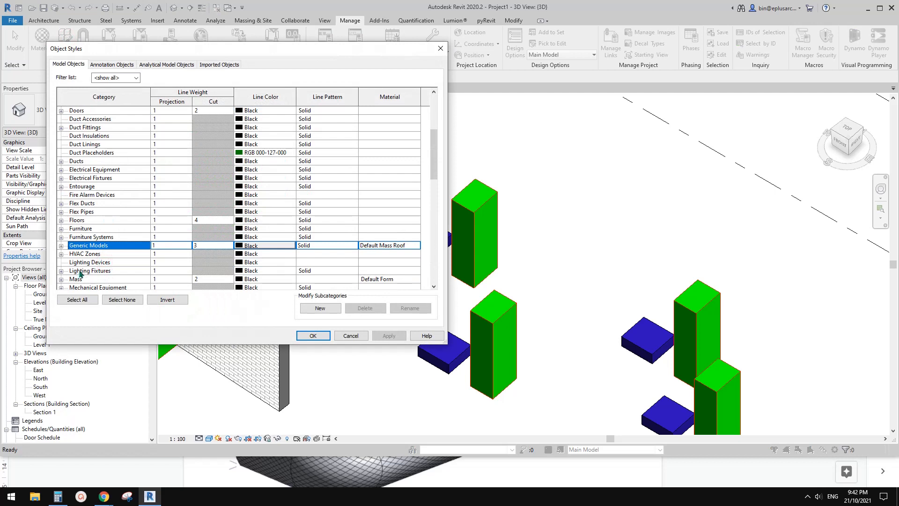
pyautogui.click(61, 246)
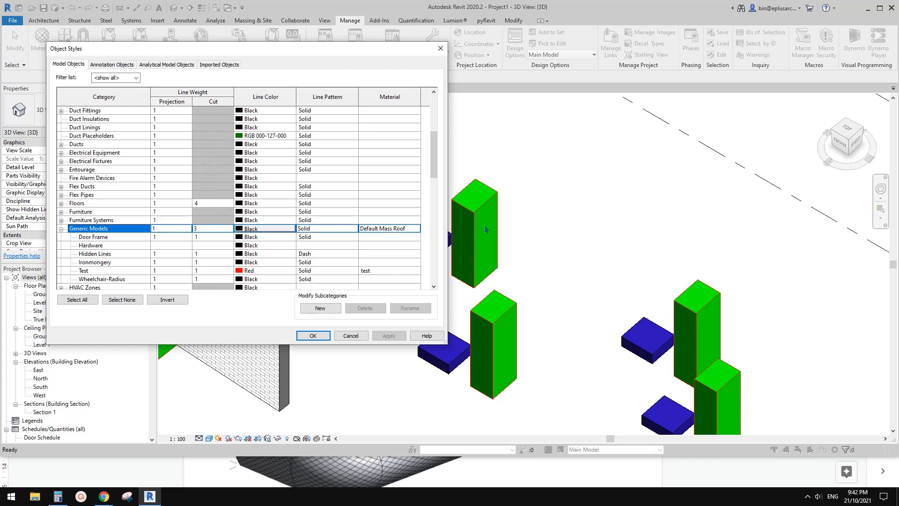
pyautogui.click(312, 336)
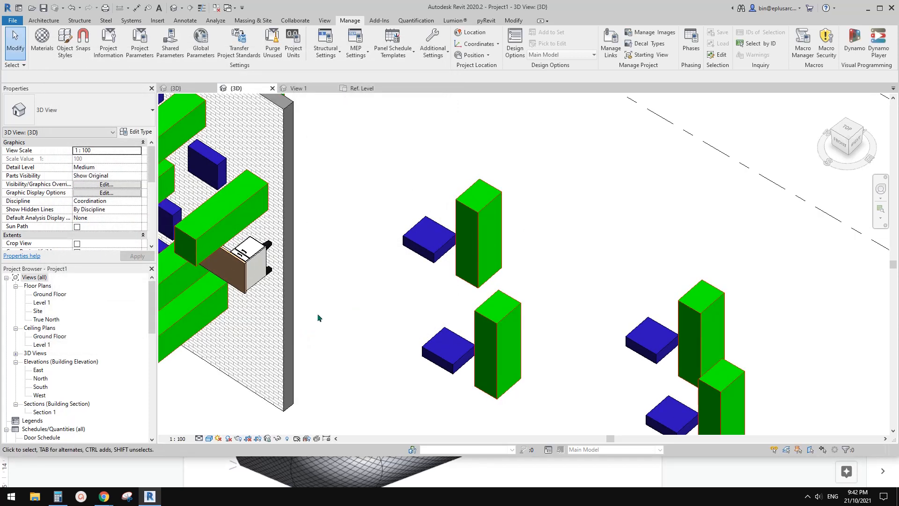
# Switch to the Google Docs notes and review the Family Category topics covered and those remaining
pyautogui.moveTo(115, 487)
pyautogui.click(154, 461)
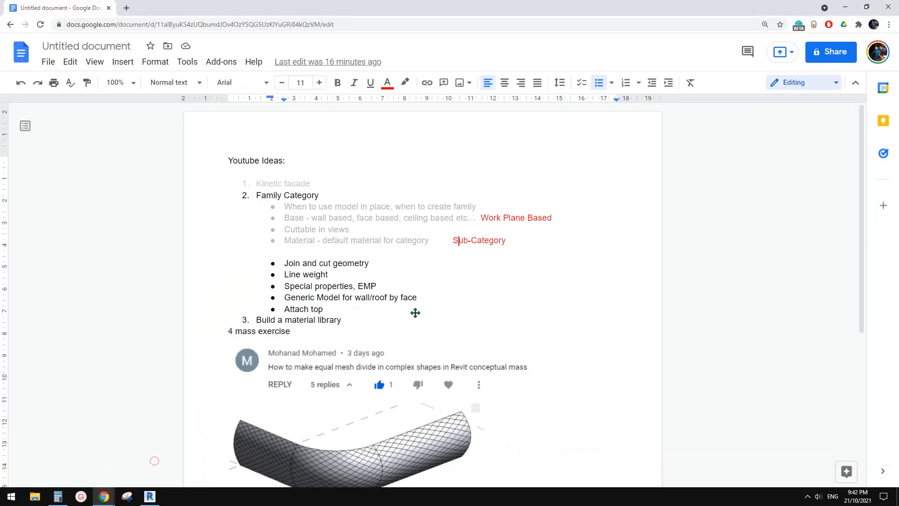
pyautogui.moveTo(520, 240); pyautogui.dragTo(471, 215)
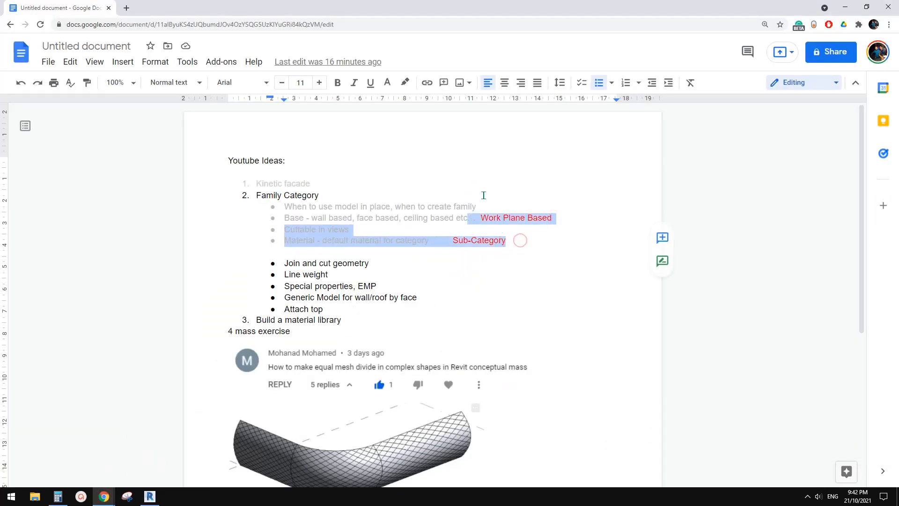
pyautogui.click(426, 205)
pyautogui.scroll(-1, 281, 220)
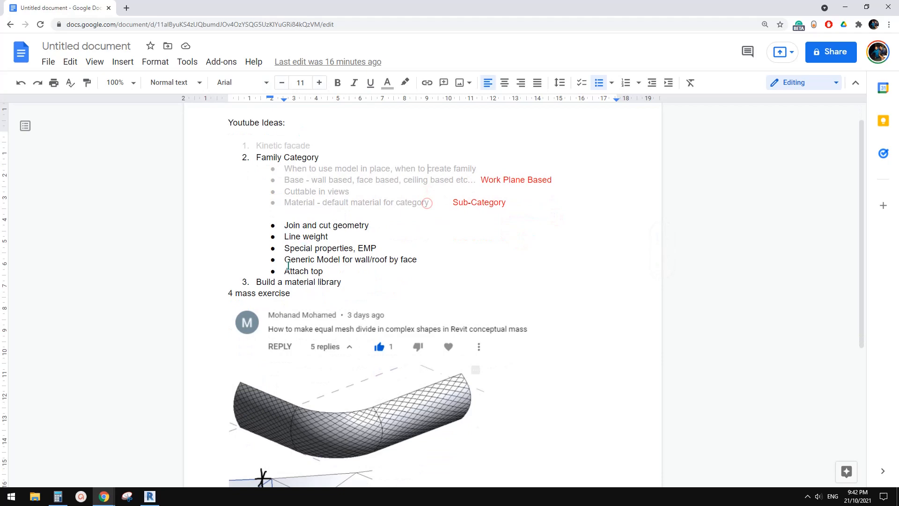
pyautogui.click(278, 211)
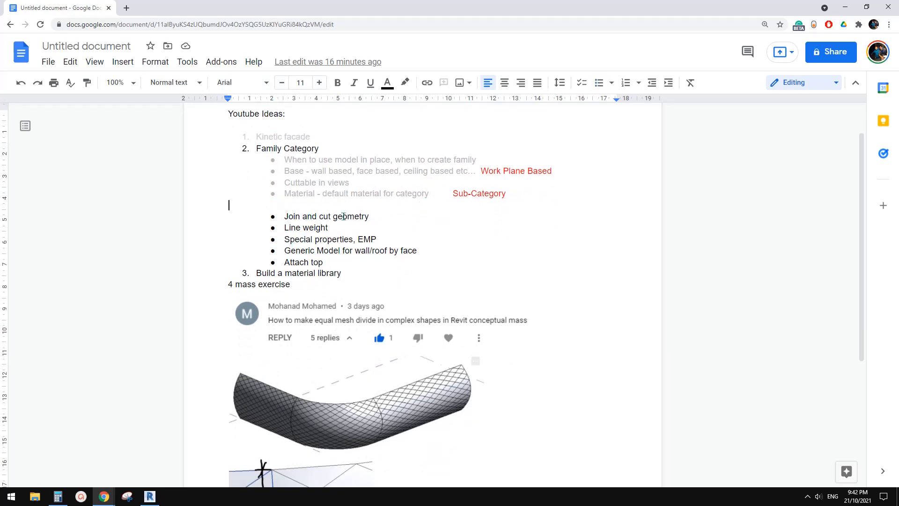
# Return to Revit and delete the wall, desk and box instances from the 3D view
pyautogui.click(150, 497)
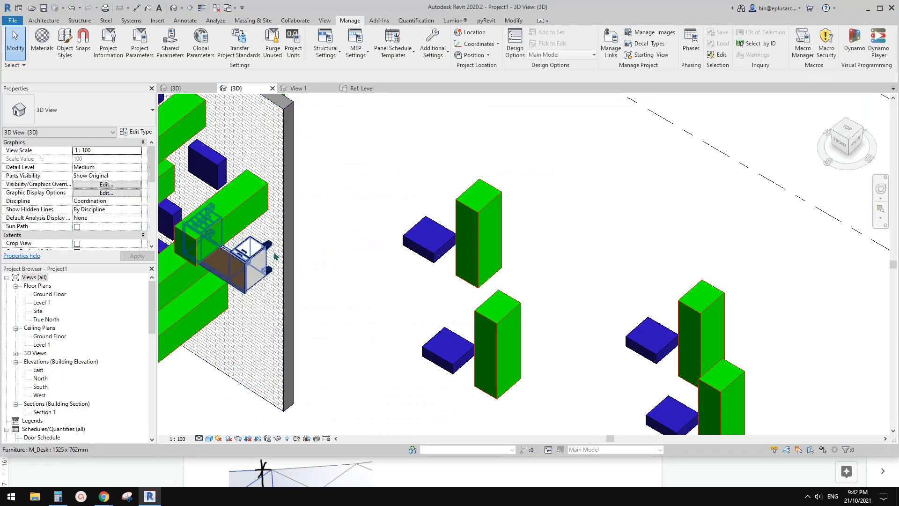
pyautogui.scroll(-5, 372, 296)
pyautogui.moveTo(275, 188); pyautogui.dragTo(491, 350)
pyautogui.press('Delete')
pyautogui.scroll(2, 361, 308)
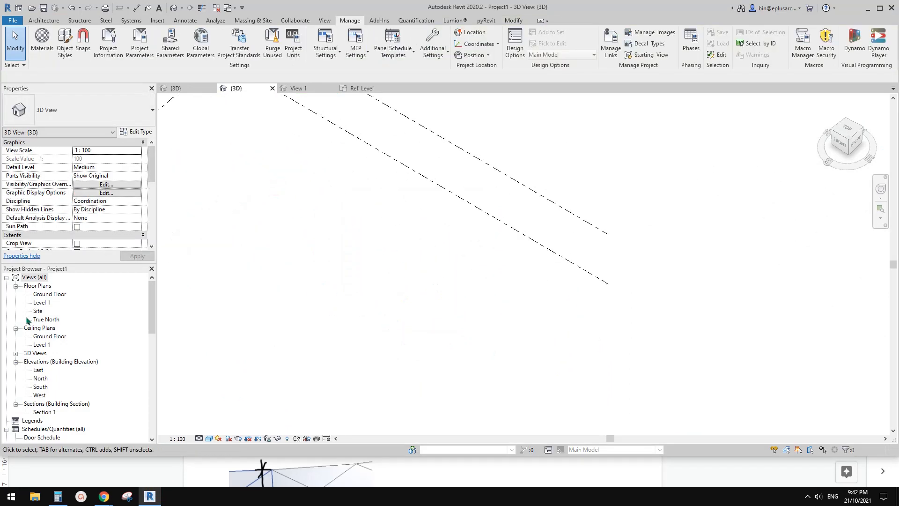
# Open the Ground Floor plan and start an in-place model in the Generic Models category with the default name
pyautogui.doubleClick(49, 293)
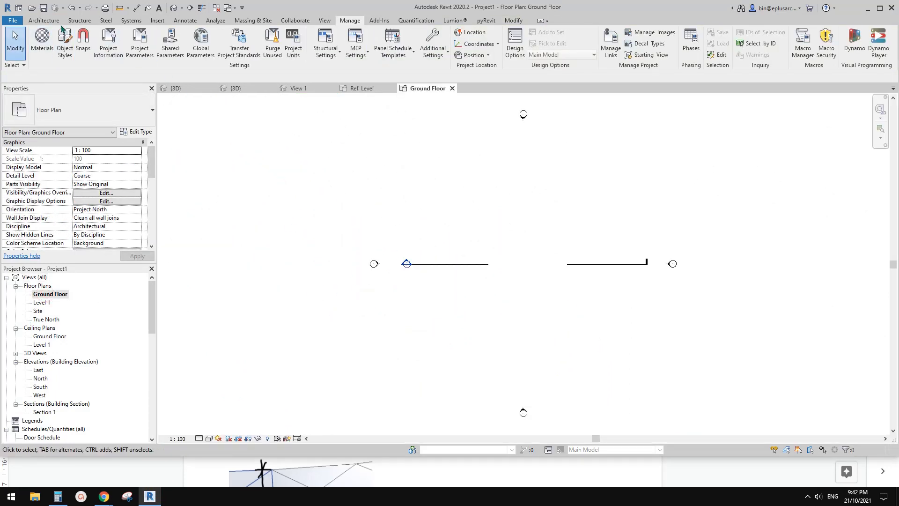
pyautogui.click(44, 20)
pyautogui.click(113, 49)
pyautogui.click(123, 92)
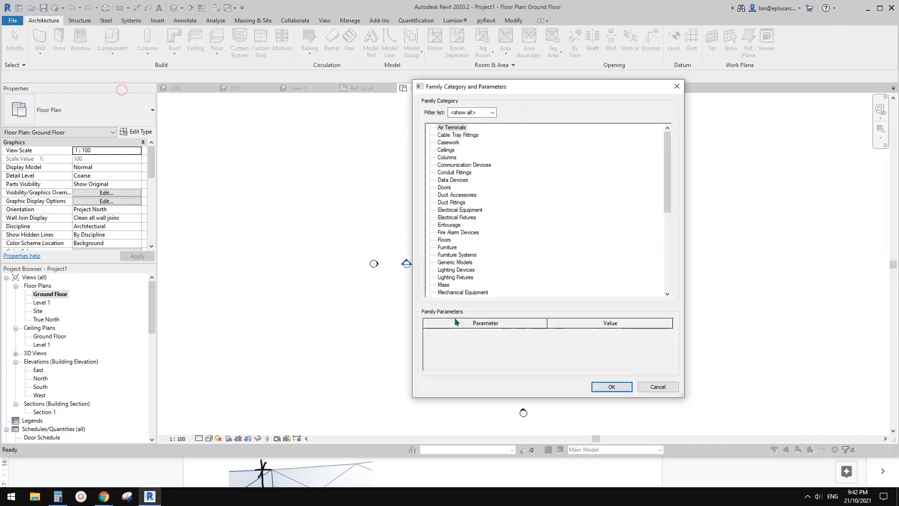
pyautogui.click(466, 179)
pyautogui.click(459, 263)
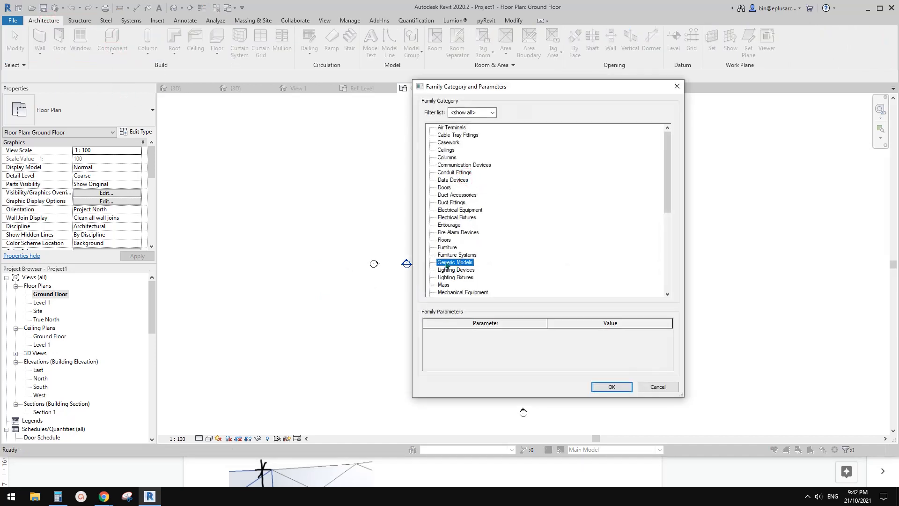
pyautogui.click(611, 387)
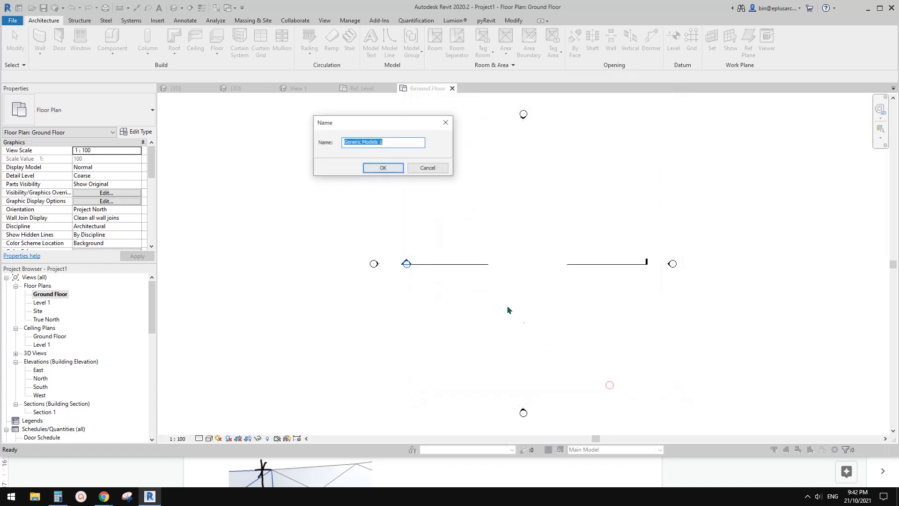
pyautogui.click(380, 167)
# Create an extrusion from a rectangle about 11000 by 4700 mm drawn above the section line, and finish the sketch
pyautogui.click(81, 41)
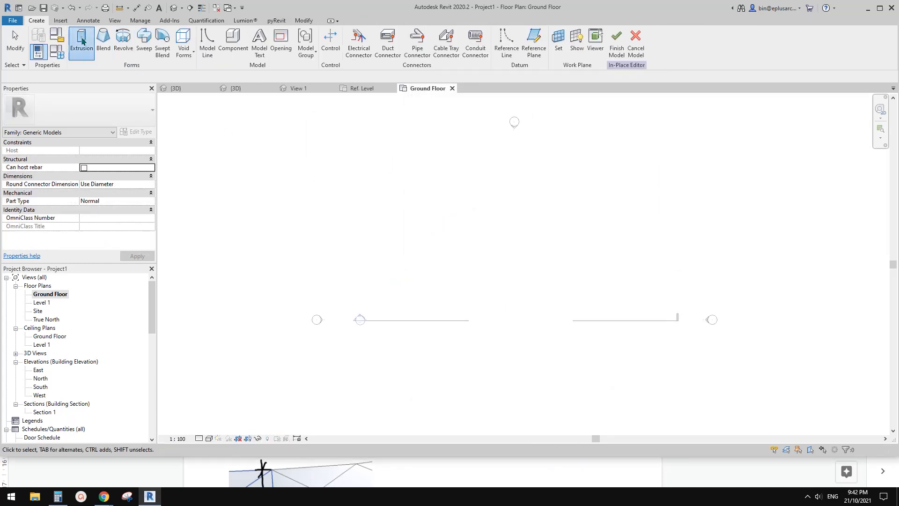
pyautogui.click(352, 33)
pyautogui.click(378, 214)
pyautogui.click(465, 261)
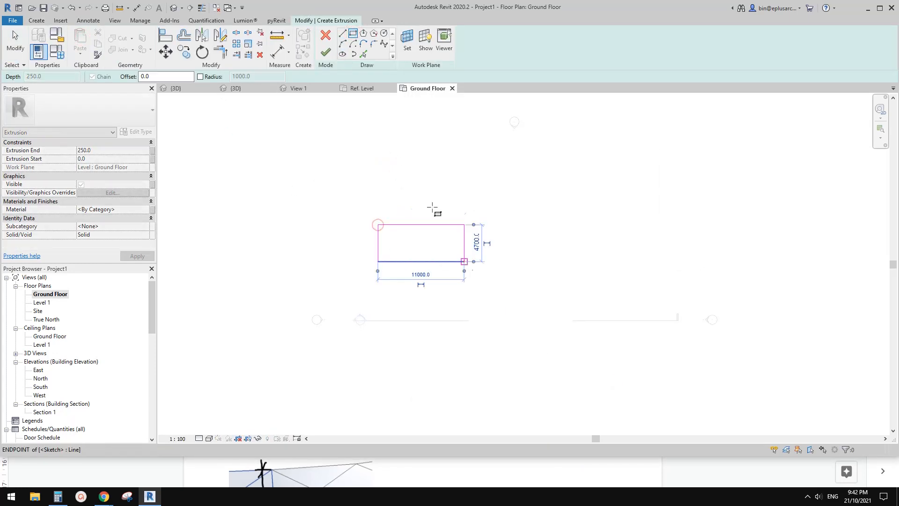
pyautogui.click(325, 52)
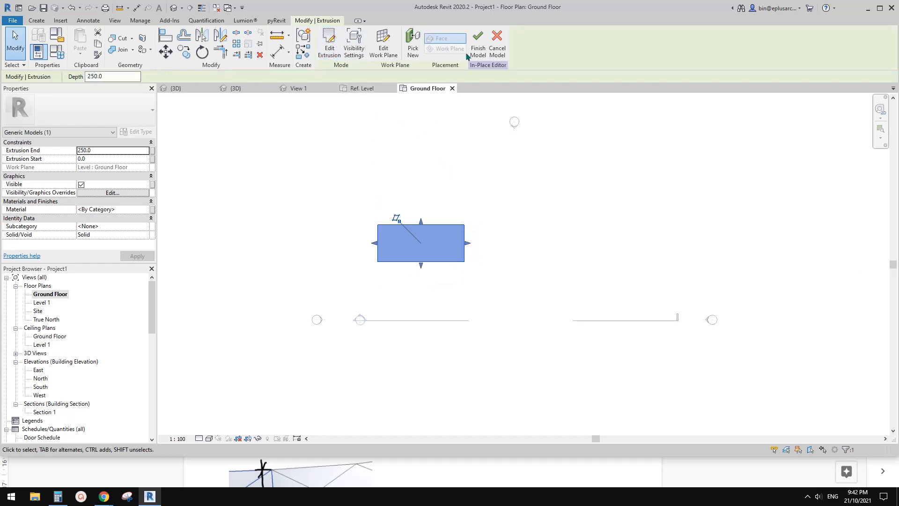
# Finish the in-place Generic Models box and check it as a completed element in the Ground Floor plan
pyautogui.click(478, 45)
pyautogui.click(454, 243)
pyautogui.scroll(1, 454, 242)
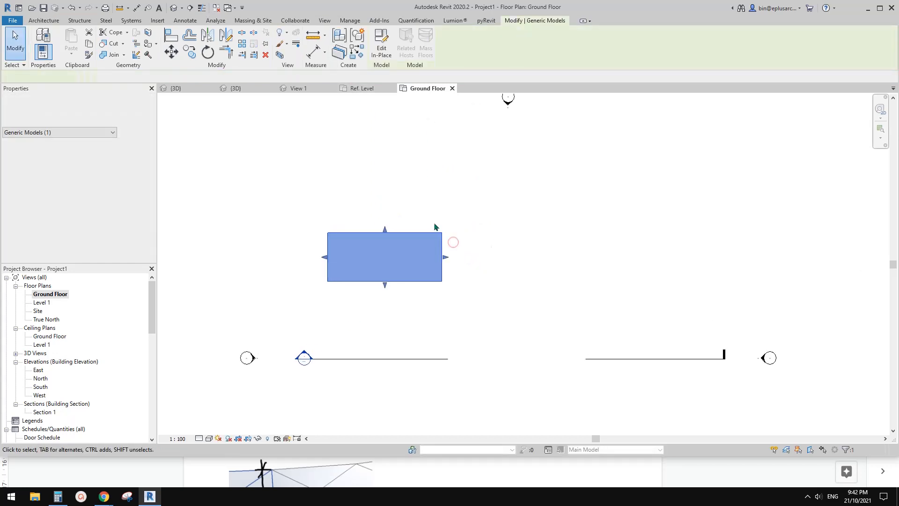
pyautogui.moveTo(353, 163); pyautogui.dragTo(345, 170, button='middle')
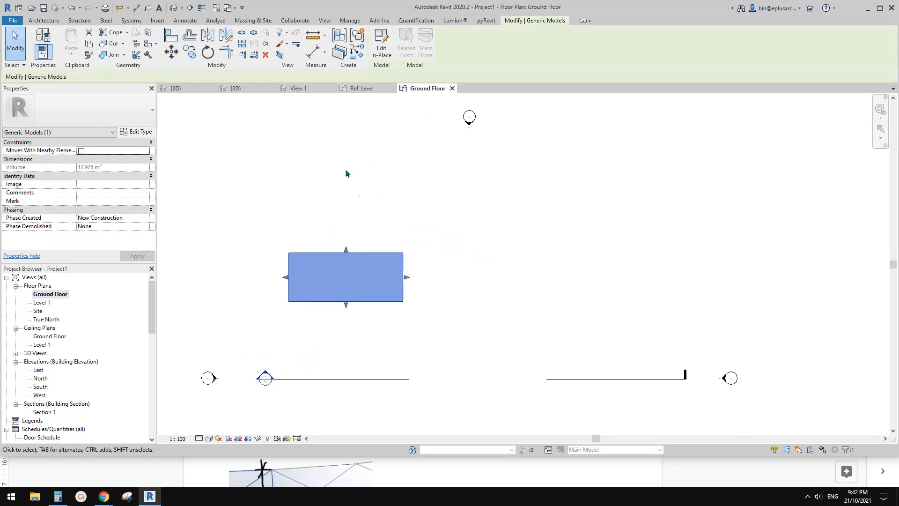
# Close all inactive views, discarding the changes to Family1 and M_Desk.rfa
pyautogui.click(216, 8)
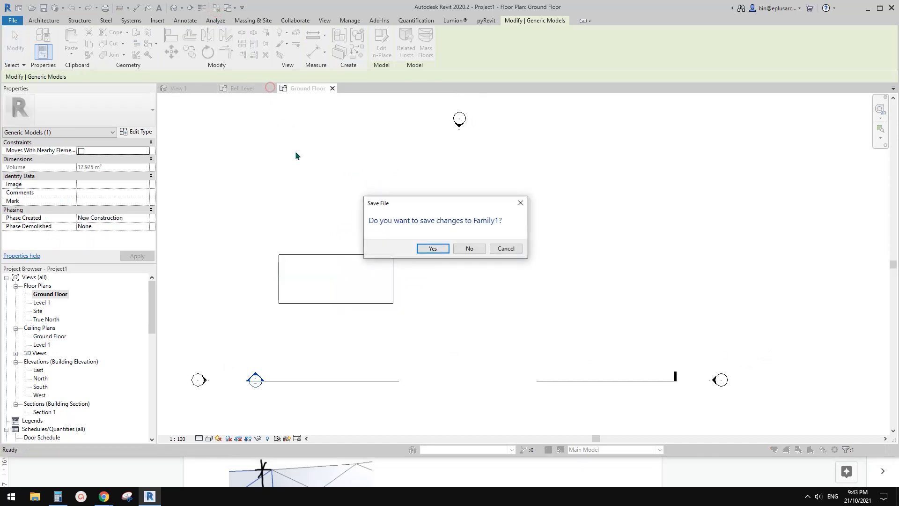
pyautogui.click(468, 250)
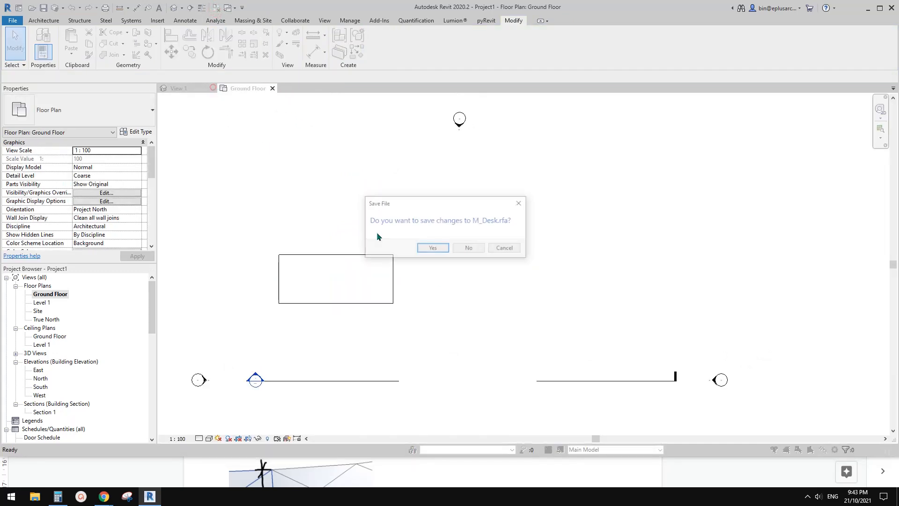
pyautogui.click(469, 249)
# Open the default 3D view and stretch the Generic Models box upward to make it much taller
pyautogui.click(174, 8)
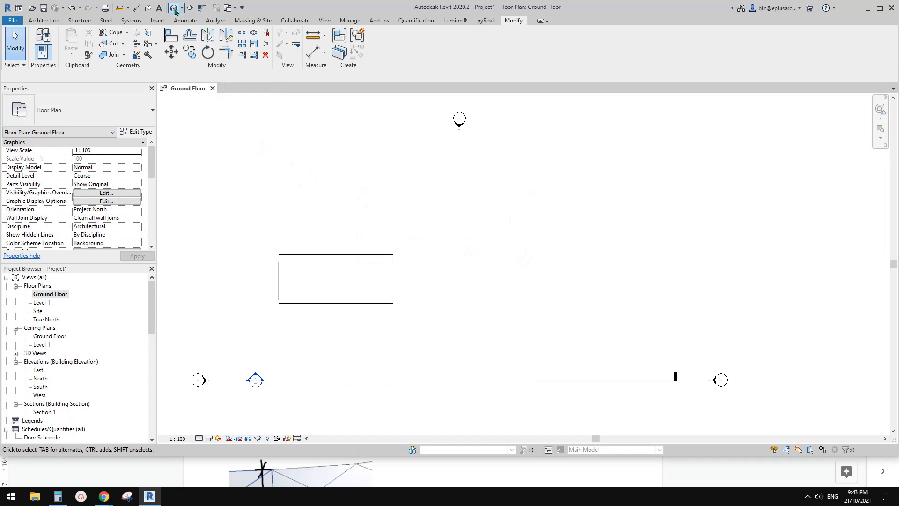
pyautogui.moveTo(340, 160); pyautogui.dragTo(333, 186, button='middle')
pyautogui.click(478, 201)
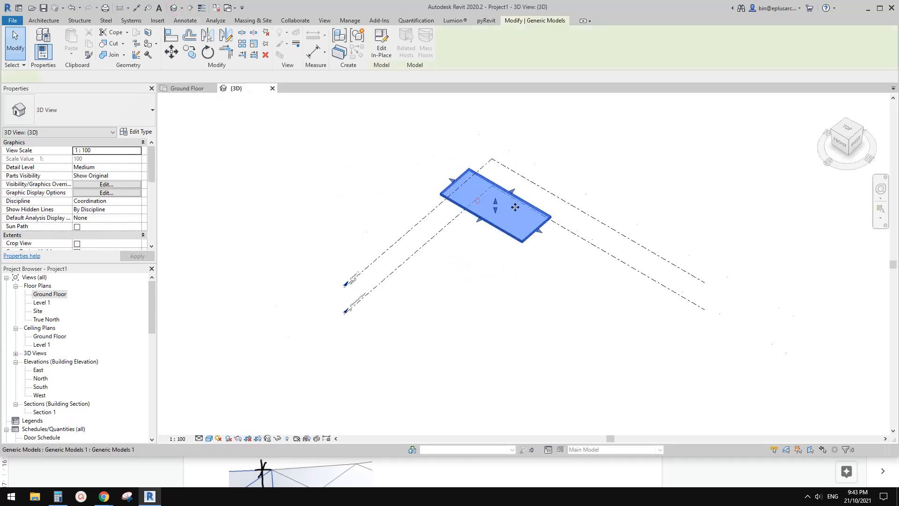
pyautogui.scroll(2, 513, 207)
pyautogui.keyDown('shift'); pyautogui.moveTo(483, 213); pyautogui.dragTo(494, 201, button='middle'); pyautogui.keyUp('shift')
pyautogui.moveTo(493, 201); pyautogui.dragTo(493, 168)
pyautogui.click(545, 279)
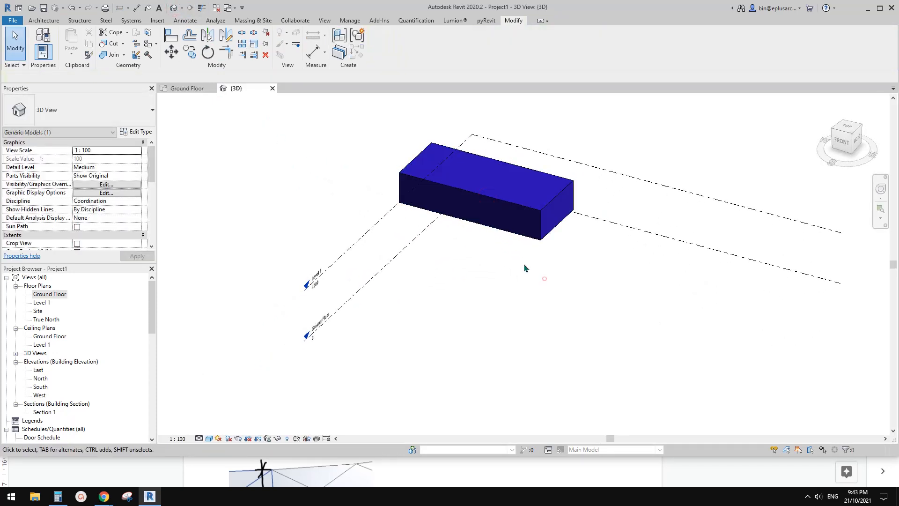
# Tile the 3D and Ground Floor views side by side and centre the box in both
pyautogui.press('w')
pyautogui.press('t')
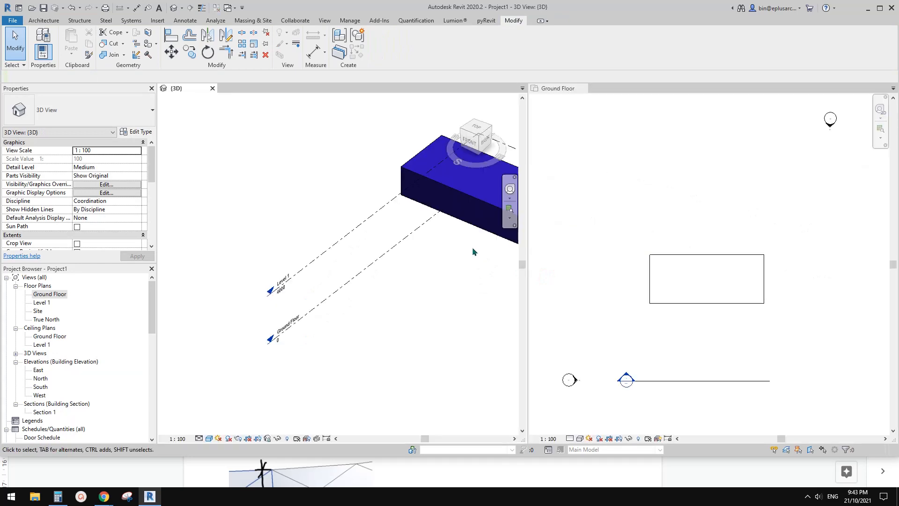
pyautogui.moveTo(406, 250); pyautogui.dragTo(273, 295, button='middle')
pyautogui.scroll(1, 347, 251)
pyautogui.moveTo(353, 314); pyautogui.dragTo(335, 321, button='middle')
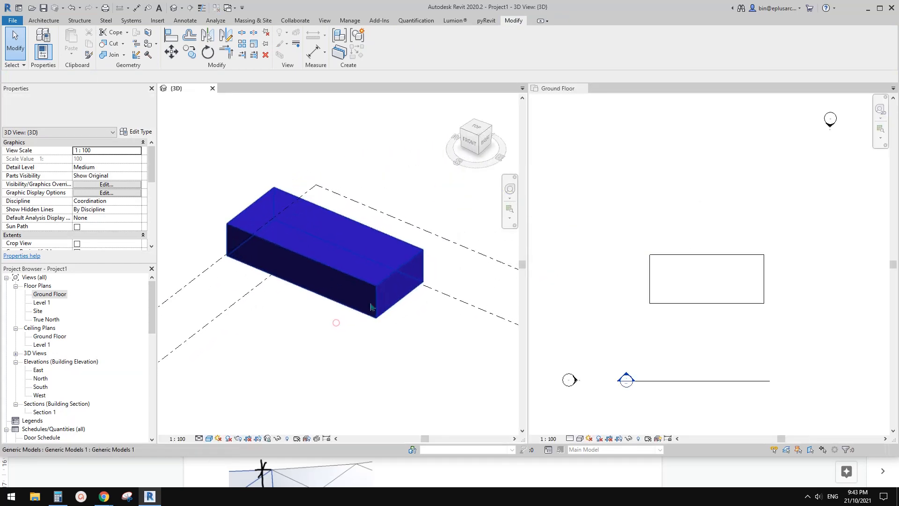
pyautogui.moveTo(657, 252); pyautogui.dragTo(627, 217, button='middle')
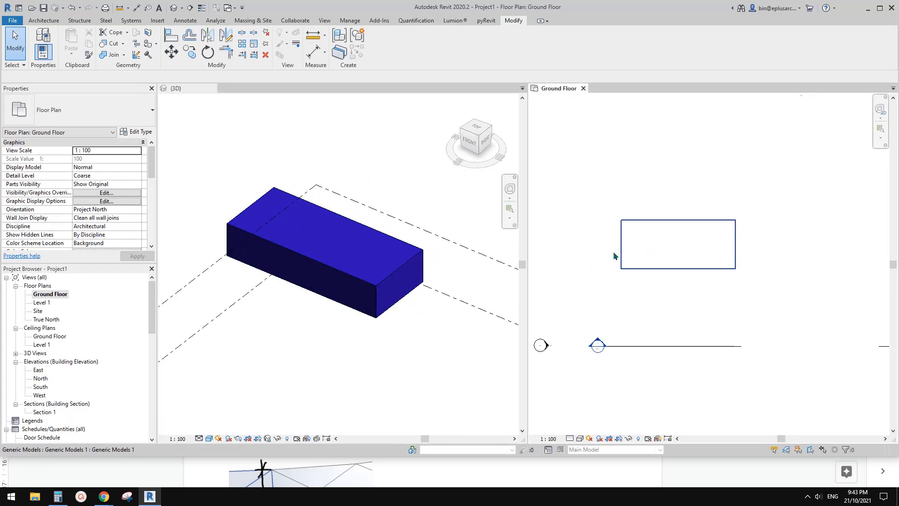
# In Object Styles, expand the Generic Models category and open its material for editing
pyautogui.click(402, 274)
pyautogui.keyDown('shift'); pyautogui.moveTo(369, 279); pyautogui.dragTo(353, 281, button='middle'); pyautogui.keyUp('shift')
pyautogui.click(357, 22)
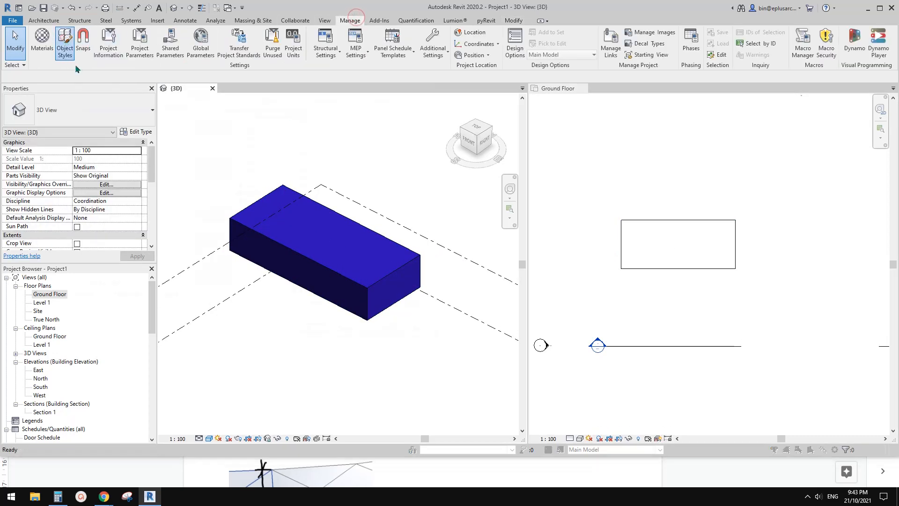
pyautogui.click(66, 41)
pyautogui.click(96, 195)
pyautogui.press('g')
pyautogui.scroll(-1, 88, 250)
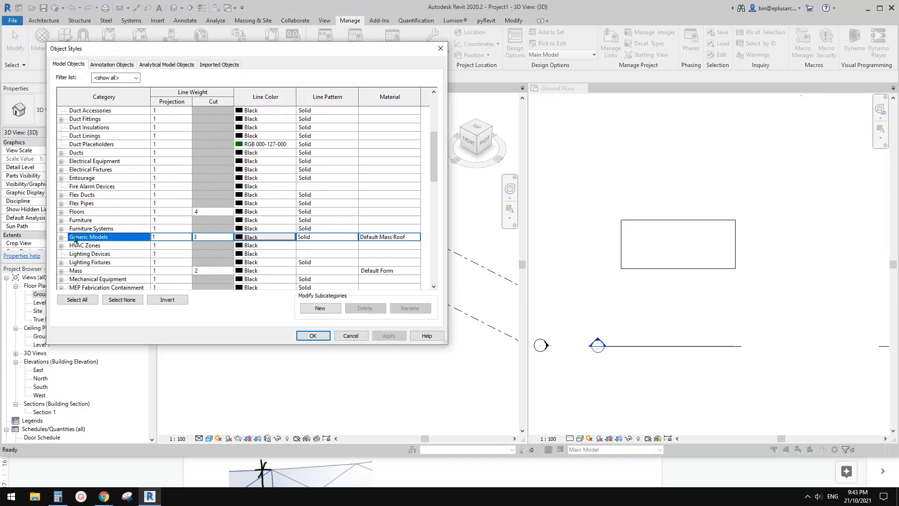
pyautogui.doubleClick(74, 238)
pyautogui.click(415, 230)
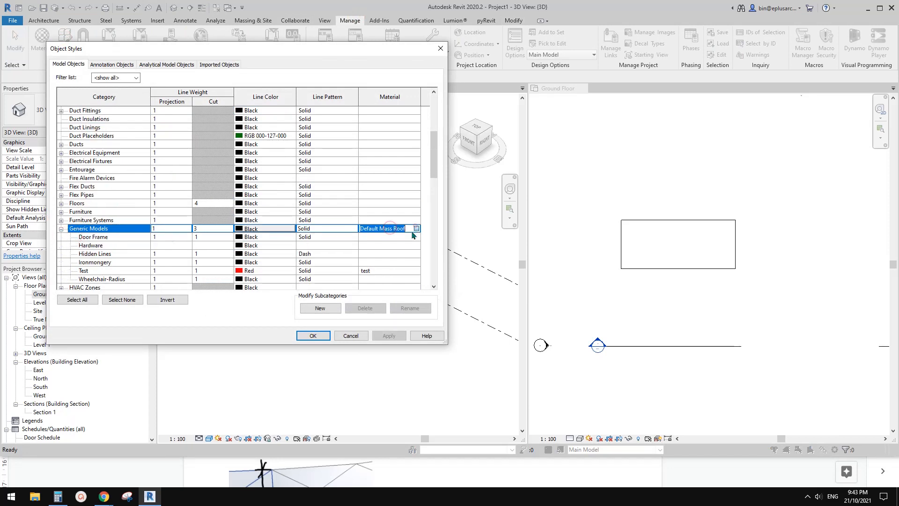
# Assign the Parking Stripe material to the Generic Models category and confirm the object styles
pyautogui.click(497, 219)
pyautogui.click(495, 217)
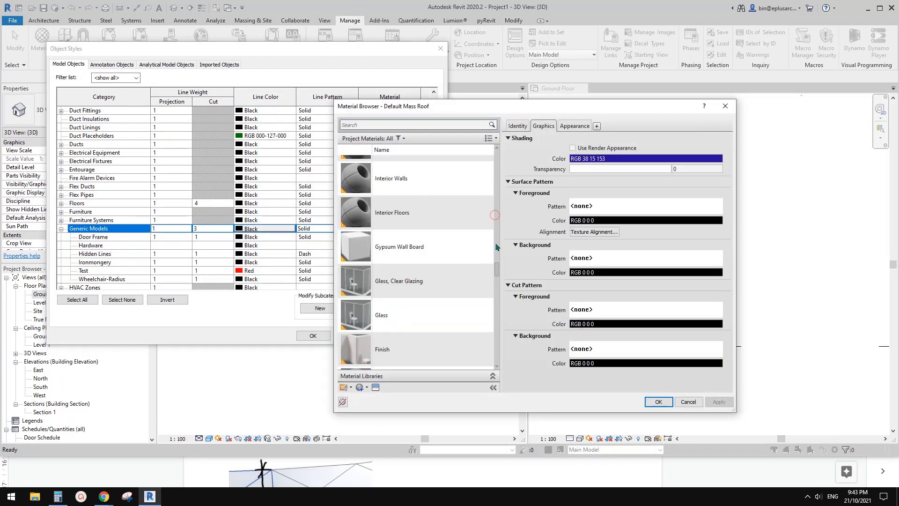
pyautogui.click(495, 241)
pyautogui.click(496, 241)
pyautogui.moveTo(496, 241)
pyautogui.mouseDown()
pyautogui.moveTo(498, 224)
pyautogui.moveTo(497, 230)
pyautogui.mouseUp()
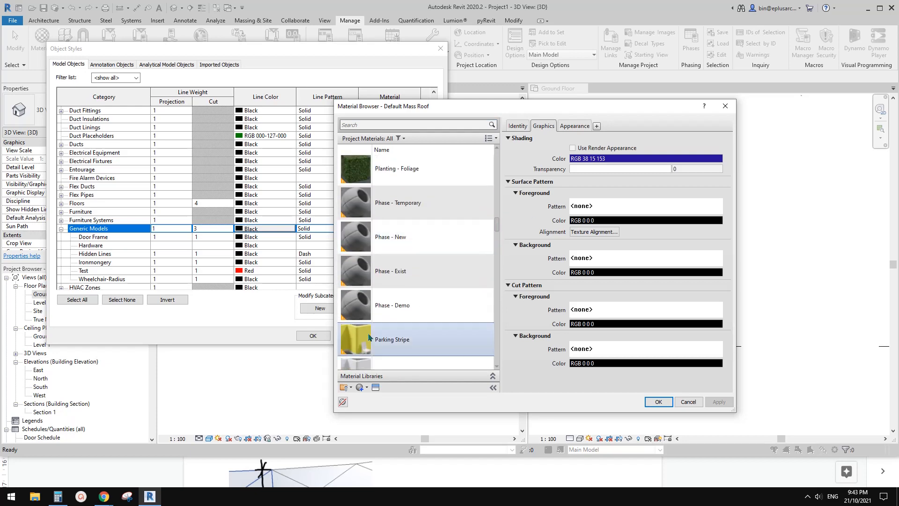
pyautogui.click(392, 339)
pyautogui.click(323, 332)
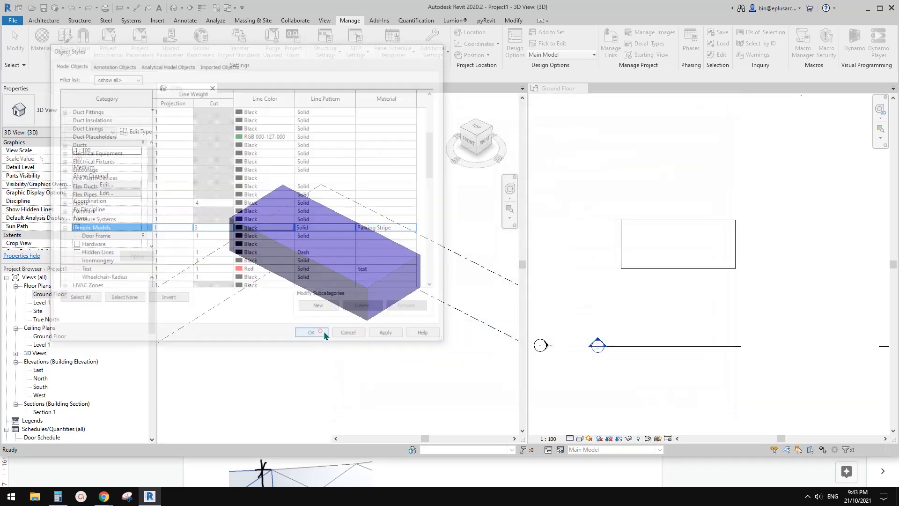
# Select the box in the Ground Floor plan, check the remaining topics in the Google Docs notes, and return to Revit
pyautogui.click(679, 252)
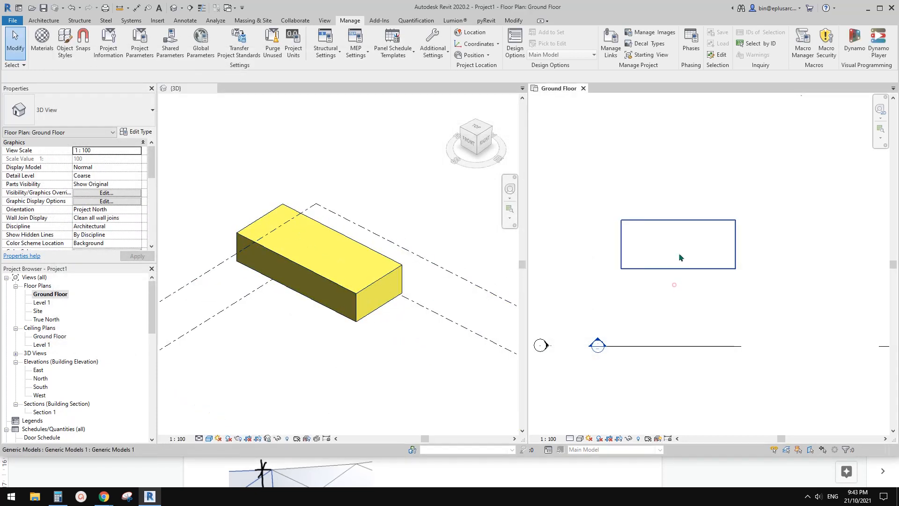
pyautogui.click(678, 252)
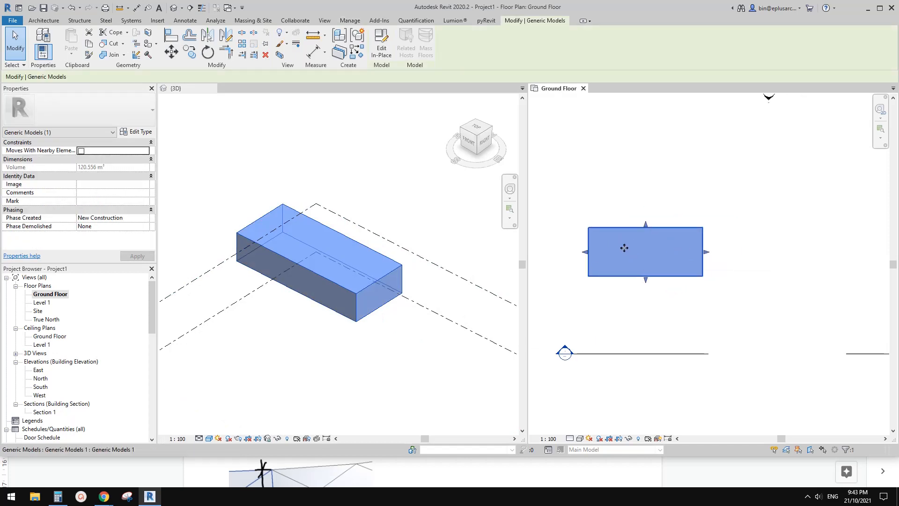
pyautogui.scroll(1, 624, 248)
pyautogui.moveTo(602, 260); pyautogui.dragTo(592, 258, button='middle')
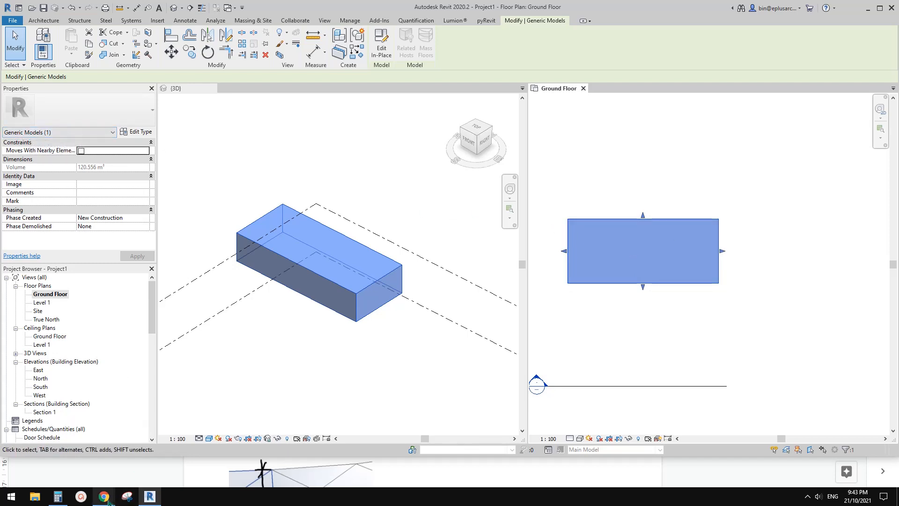
pyautogui.moveTo(104, 497)
pyautogui.click(168, 447)
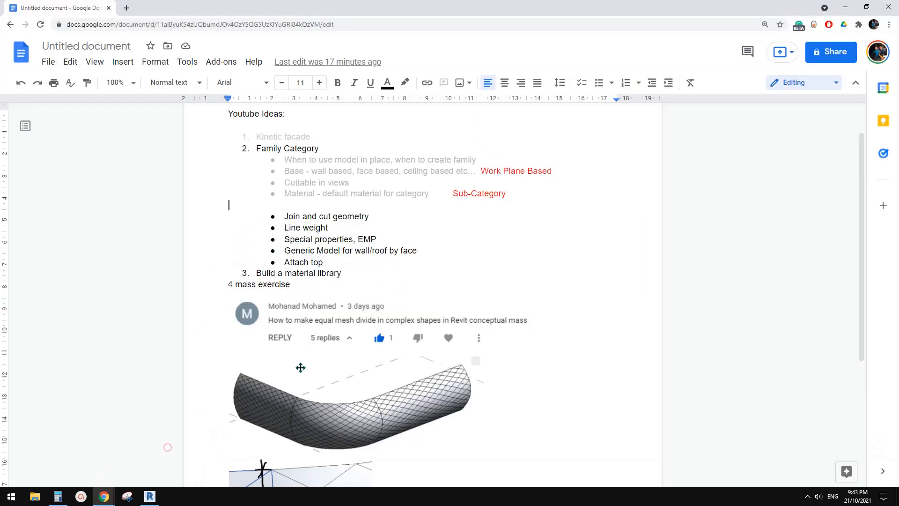
pyautogui.click(846, 8)
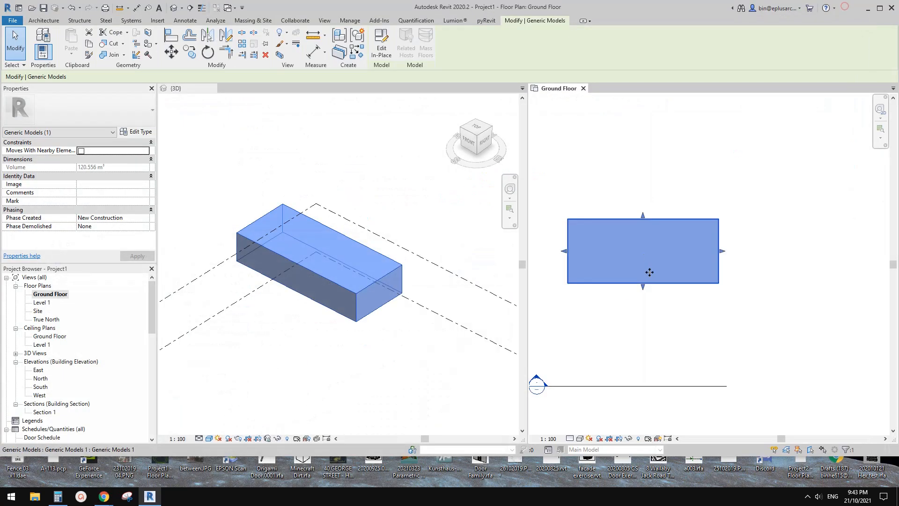
# Copy the box so the duplicate sits against the original's upper edge in plan, offset to the right
pyautogui.press('c')
pyautogui.press('c')
pyautogui.click(565, 284)
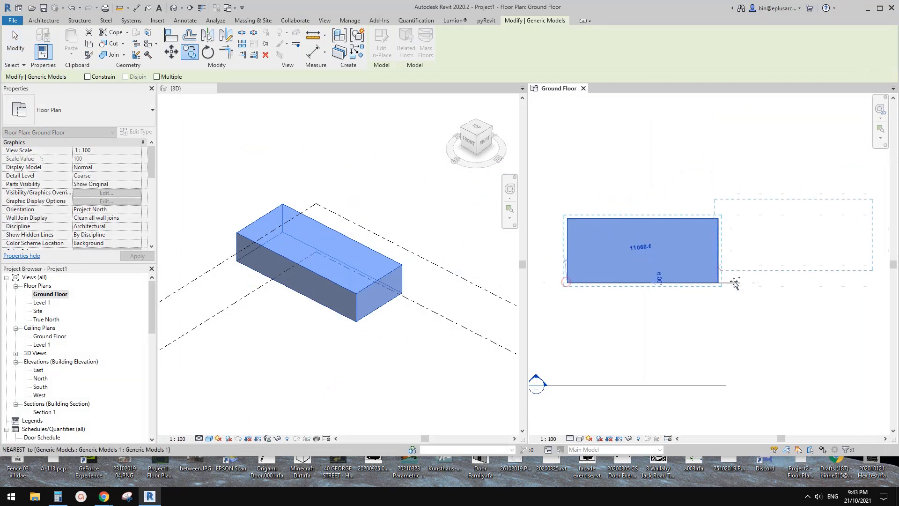
pyautogui.click(629, 220)
pyautogui.press('Escape')
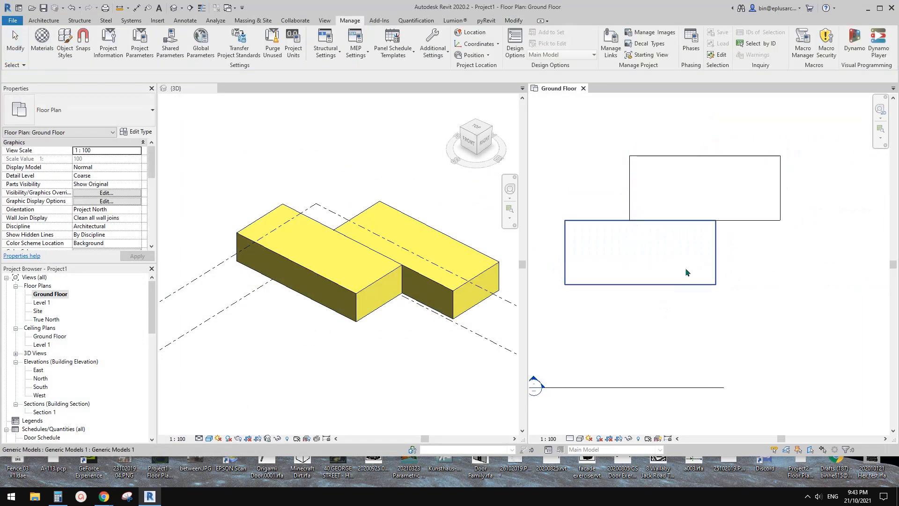
# Select the original and copied boxes in turn in the plan to check whether they are separate elements
pyautogui.click(703, 200)
pyautogui.click(649, 246)
pyautogui.click(688, 200)
pyautogui.click(663, 239)
pyautogui.press('Escape')
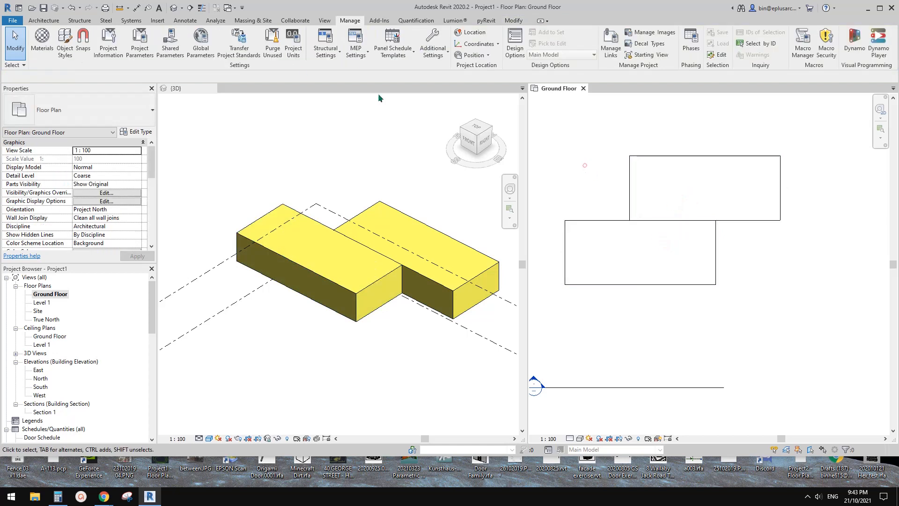
# Join the geometry of the two adjacent Generic Models boxes in the Ground Floor plan
pyautogui.press('j')
pyautogui.press('g')
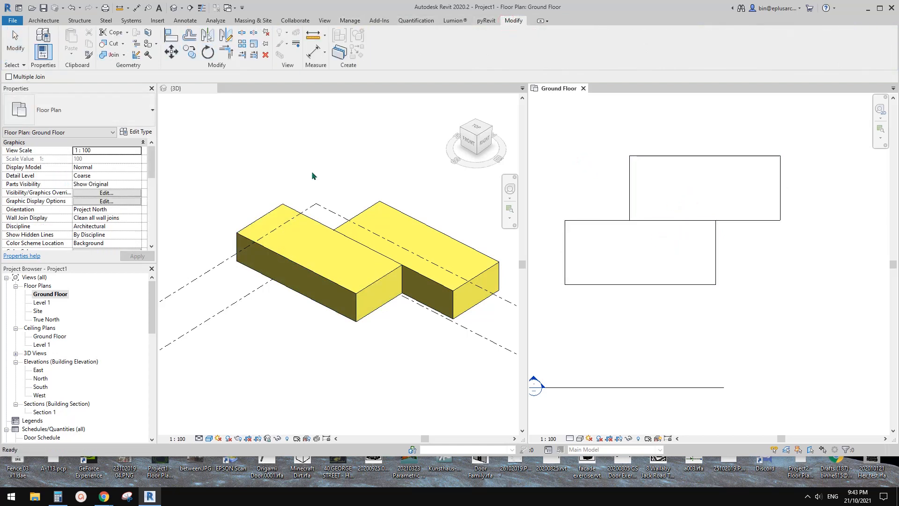
pyautogui.click(630, 251)
pyautogui.click(672, 191)
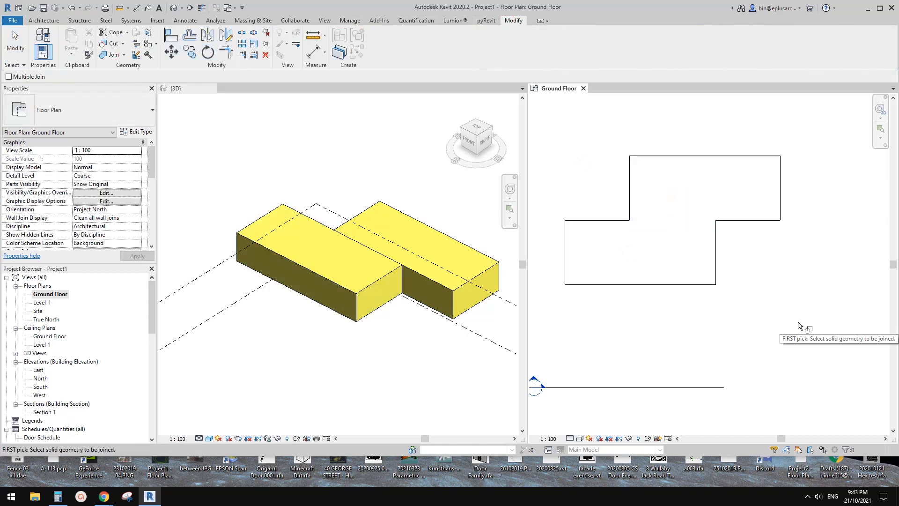
pyautogui.moveTo(707, 319); pyautogui.dragTo(668, 325, button='middle')
pyautogui.moveTo(670, 248); pyautogui.dragTo(682, 257, button='middle')
pyautogui.press('Escape')
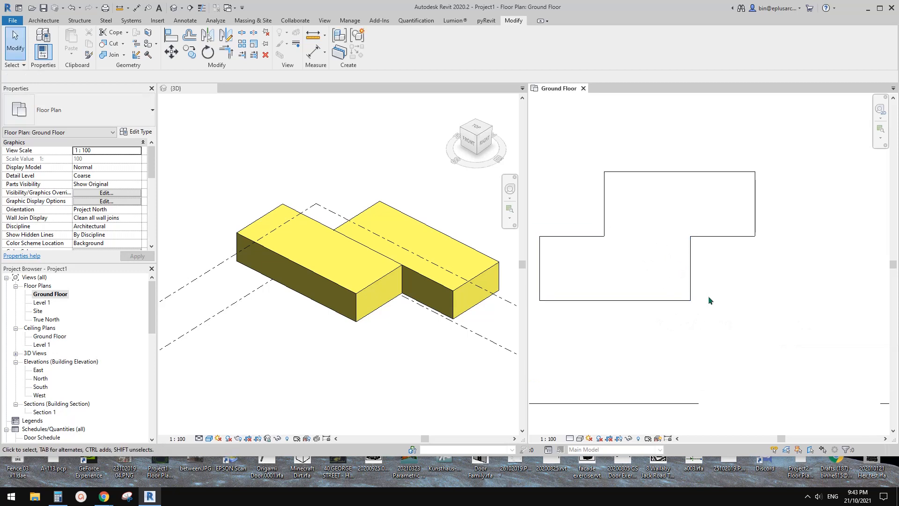
# Examine the shared edge of the joined boxes in plan and 3D, selecting each box in turn
pyautogui.scroll(3, 658, 240)
pyautogui.scroll(-2, 680, 265)
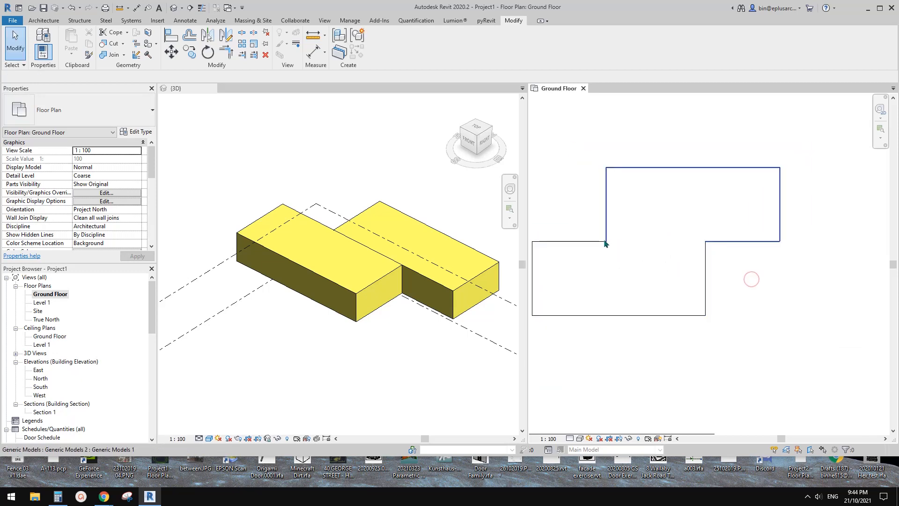
pyautogui.keyDown('shift'); pyautogui.moveTo(400, 206); pyautogui.dragTo(335, 307, button='middle'); pyautogui.keyUp('shift')
pyautogui.scroll(3, 319, 283)
pyautogui.click(315, 276)
pyautogui.click(333, 312)
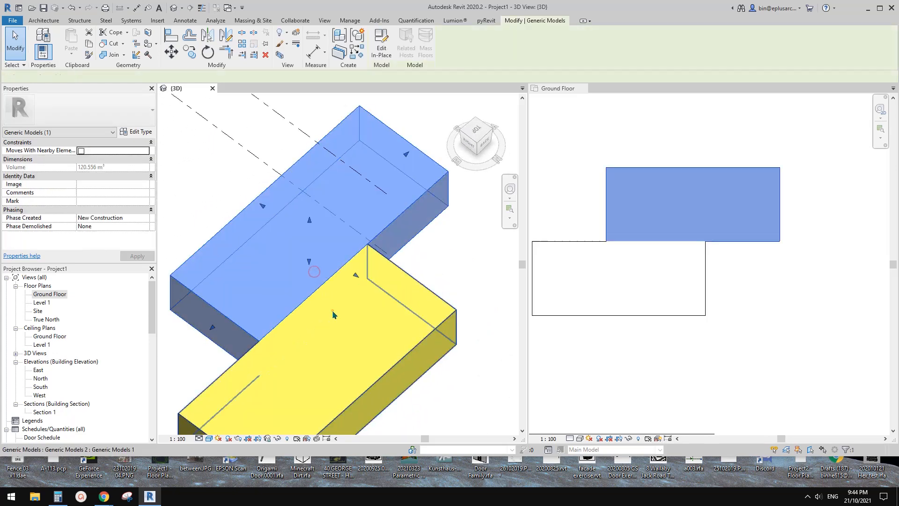
pyautogui.click(299, 275)
pyautogui.click(339, 316)
pyautogui.click(459, 263)
pyautogui.scroll(-3, 459, 263)
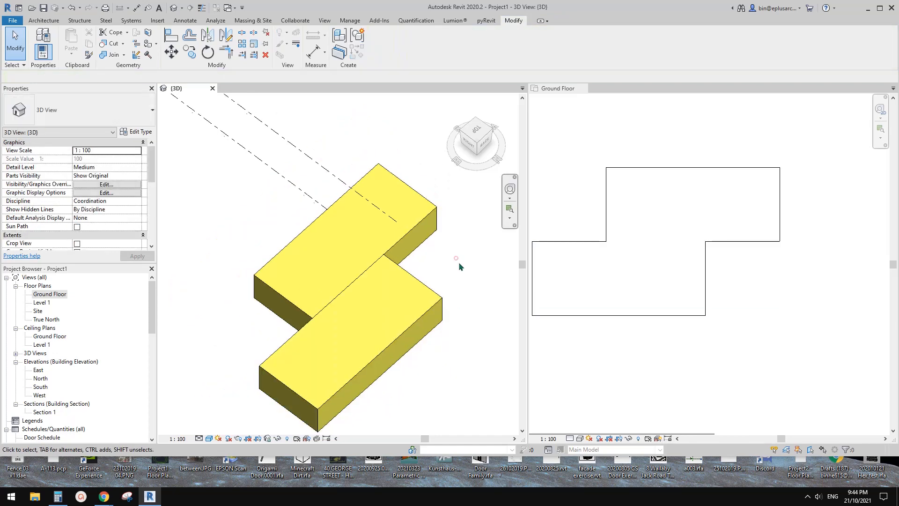
# Select the lower and upper joined boxes in turn in the Ground Floor plan to compare their outlines
pyautogui.click(749, 353)
pyautogui.scroll(1, 726, 287)
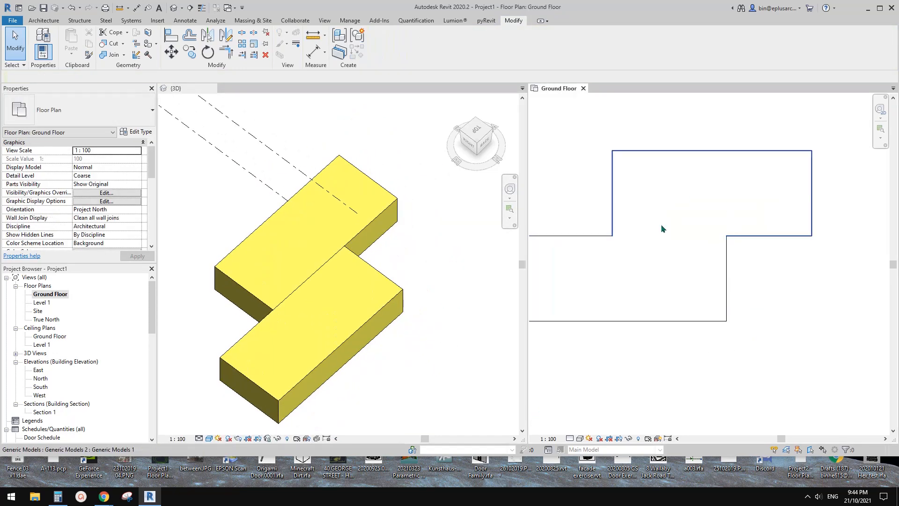
pyautogui.scroll(-1, 686, 270)
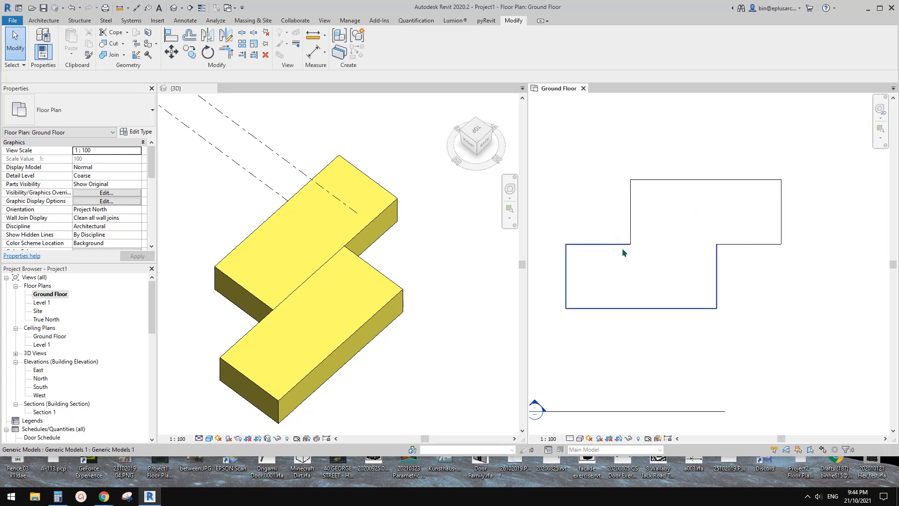
pyautogui.click(661, 251)
pyautogui.click(645, 279)
pyautogui.click(693, 224)
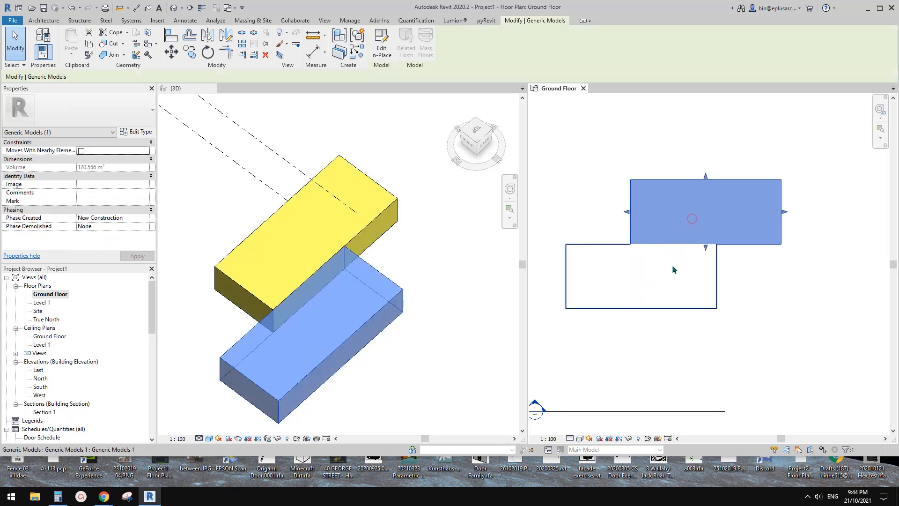
# Try to move the upper joined box away from the lower one in the plan, and undo the move
pyautogui.scroll(-1, 690, 295)
pyautogui.scroll(2, 663, 286)
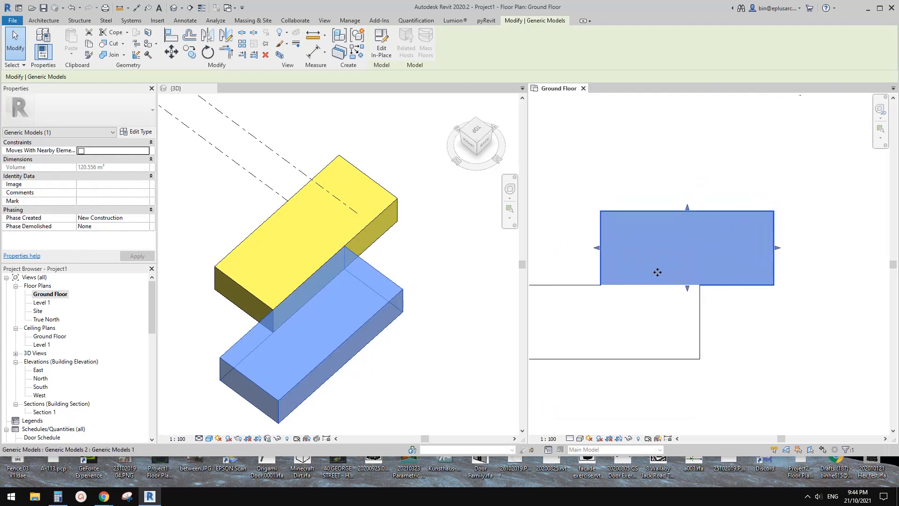
pyautogui.scroll(-3, 657, 276)
pyautogui.moveTo(725, 296)
pyautogui.mouseDown()
pyautogui.moveTo(670, 261)
pyautogui.moveTo(723, 295)
pyautogui.mouseUp()
pyautogui.click(715, 260)
pyautogui.moveTo(716, 260); pyautogui.dragTo(643, 277, button='middle')
pyautogui.press('m')
pyautogui.press('v')
pyautogui.click(617, 273)
pyautogui.click(627, 173)
pyautogui.hotkey('ctrl', 'z')
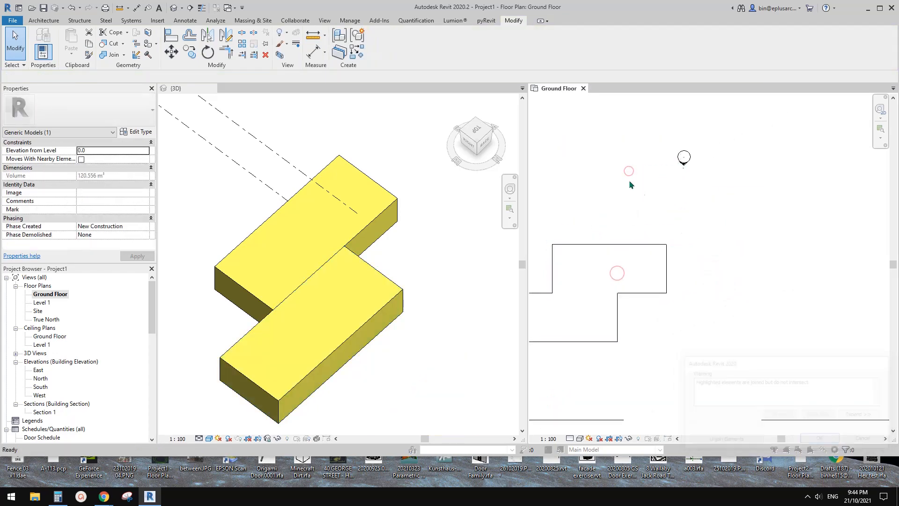
# Copy the upper joined Generic Models box to a clear spot up and right of the pair in plan, and unjoin the elements
pyautogui.click(650, 270)
pyautogui.press('m')
pyautogui.press('v')
pyautogui.click(629, 275)
pyautogui.click(765, 221)
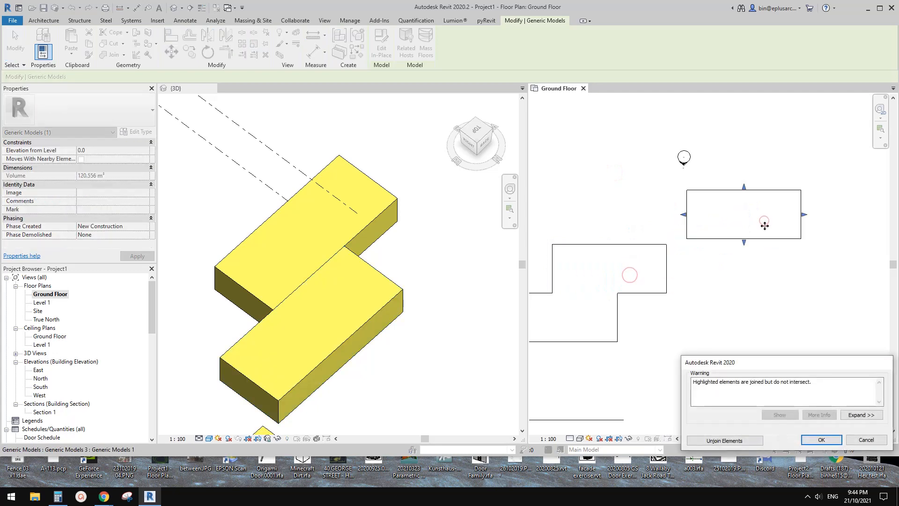
pyautogui.click(737, 441)
pyautogui.moveTo(757, 268); pyautogui.dragTo(667, 300, button='middle')
pyautogui.moveTo(662, 257); pyautogui.dragTo(677, 253)
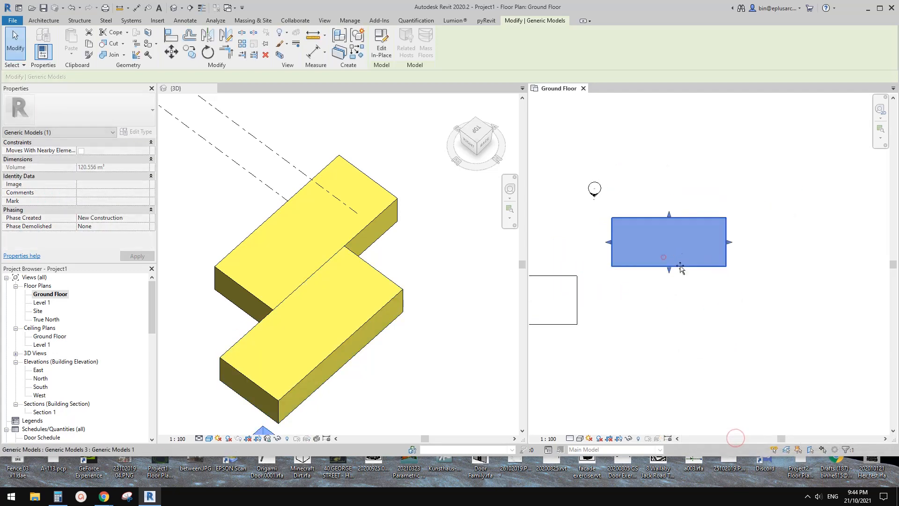
pyautogui.click(685, 306)
# Edit the copied box in place, change its family category from Generic Models to Casework, and finish the model
pyautogui.click(667, 241)
pyautogui.click(382, 45)
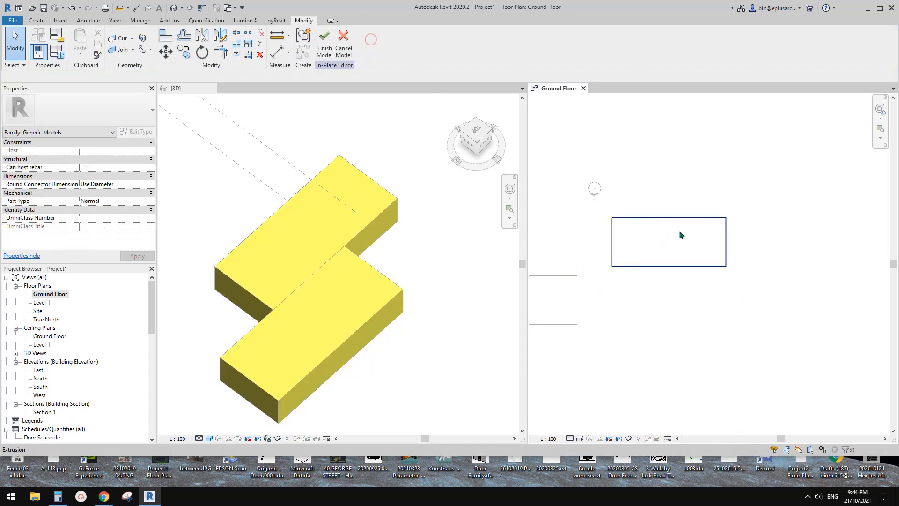
pyautogui.click(679, 234)
pyautogui.click(57, 35)
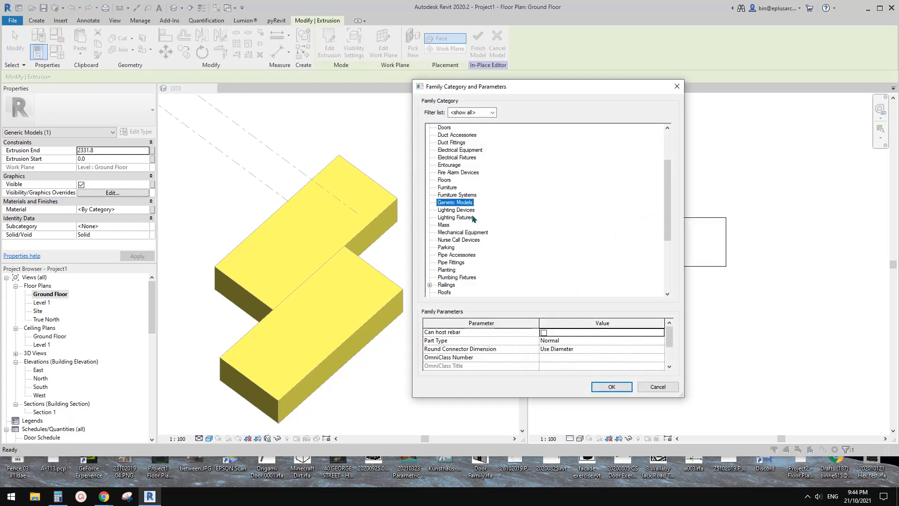
pyautogui.scroll(3, 459, 229)
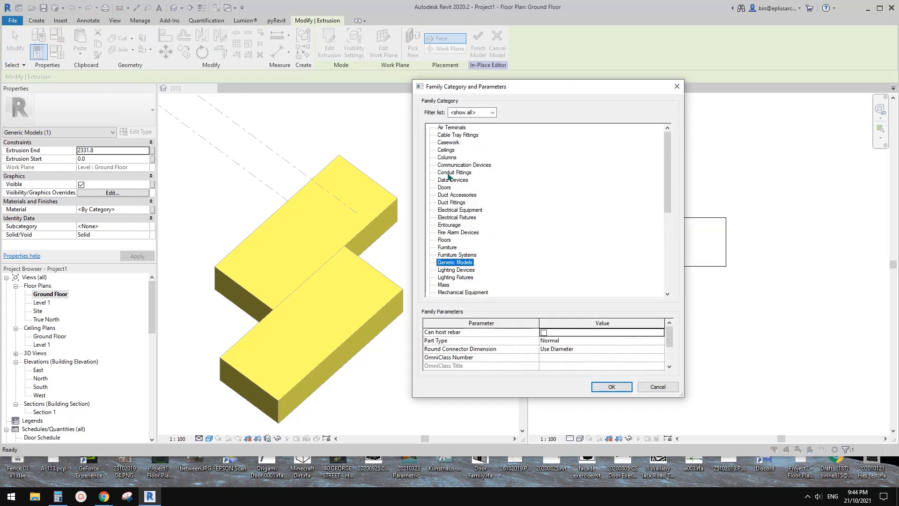
pyautogui.click(448, 142)
pyautogui.click(609, 386)
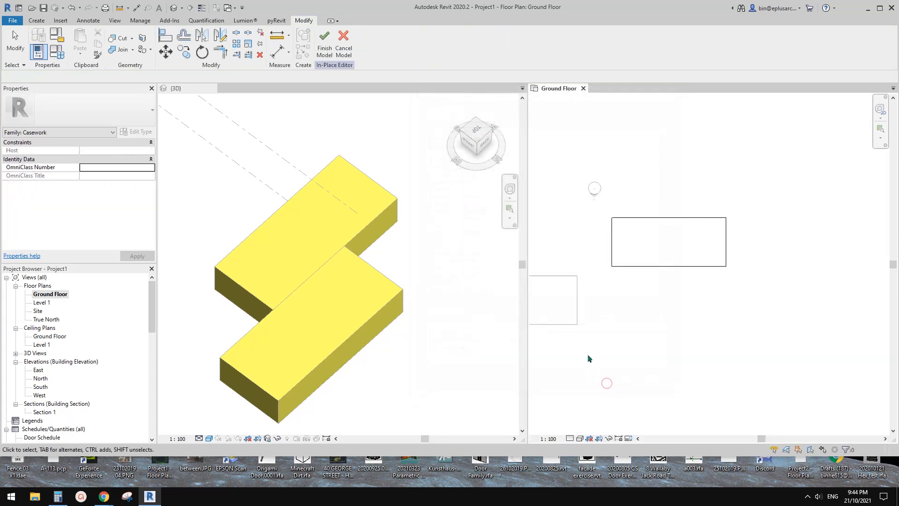
pyautogui.click(327, 57)
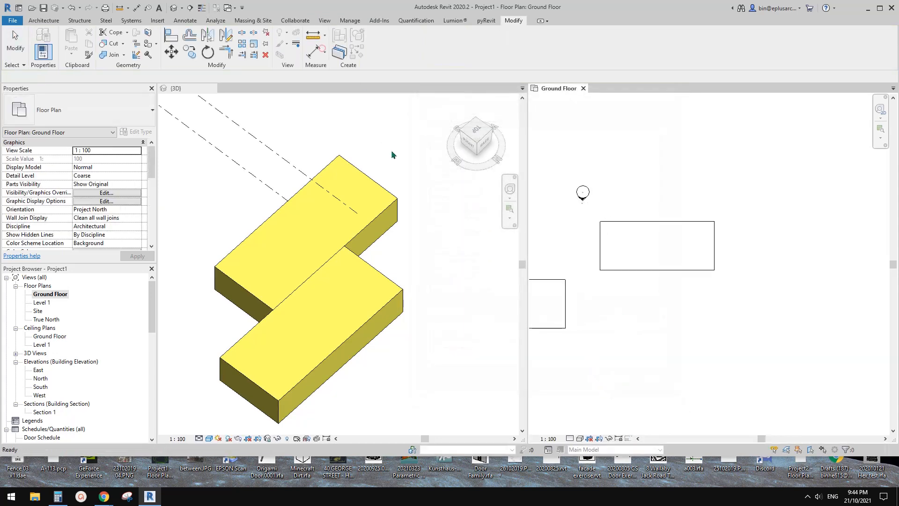
# Copy the Casework box diagonally up and right so the copy's lower edge sits against the original's upper edge
pyautogui.click(703, 269)
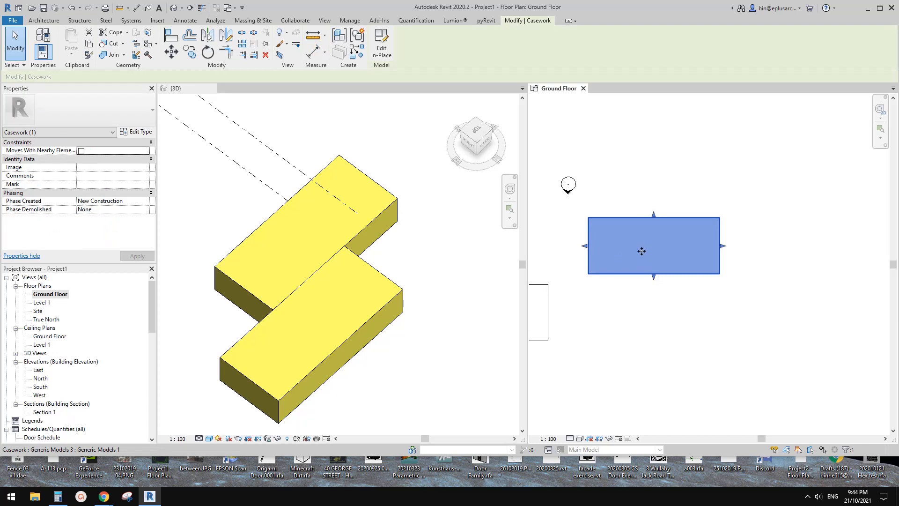
pyautogui.press('c')
pyautogui.press('c')
pyautogui.click(588, 274)
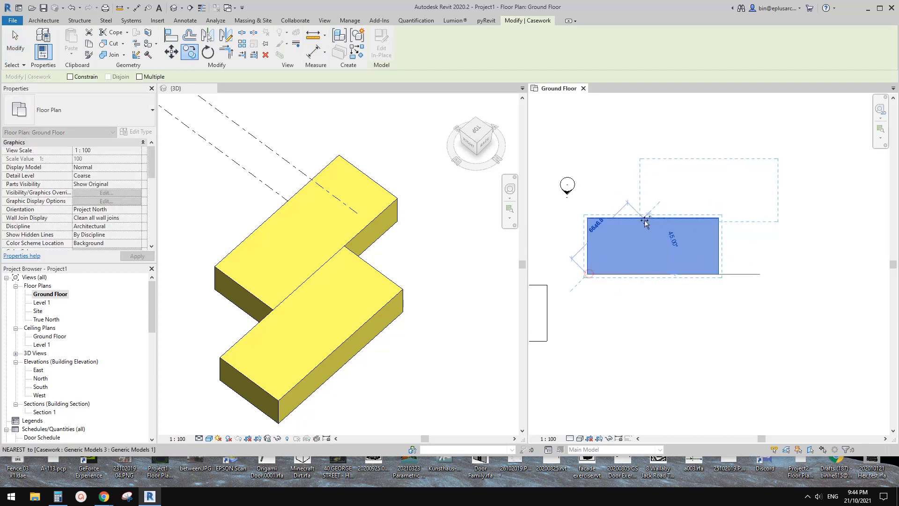
pyautogui.click(644, 218)
pyautogui.press('Escape')
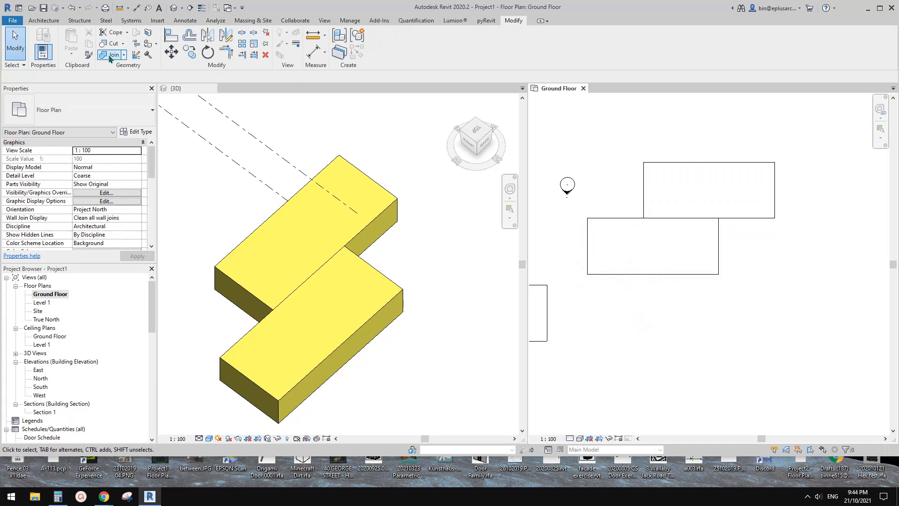
# Try to join the geometry of the two adjacent Casework boxes, and compare them with the joined Generic Models pair
pyautogui.click(113, 54)
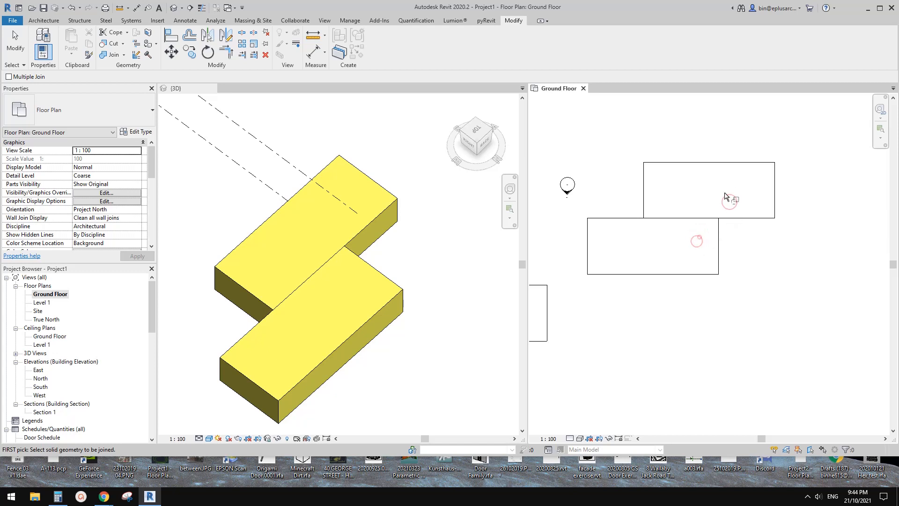
pyautogui.press('Escape')
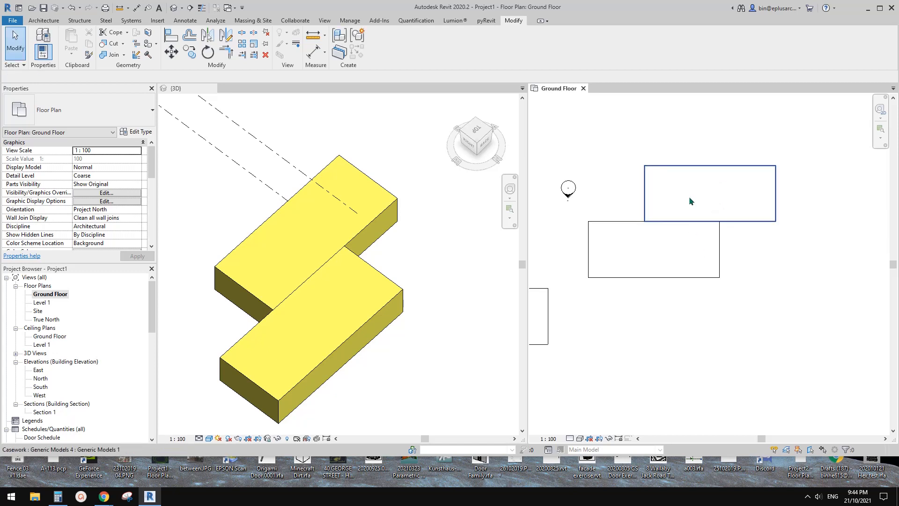
pyautogui.scroll(-2, 702, 201)
pyautogui.moveTo(712, 232); pyautogui.dragTo(735, 229, button='middle')
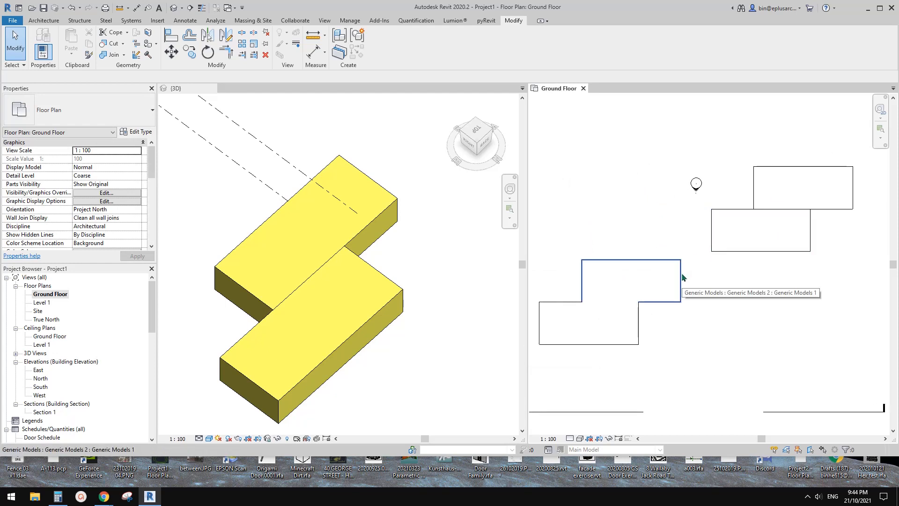
pyautogui.moveTo(686, 289); pyautogui.dragTo(687, 308, button='middle')
pyautogui.scroll(-1, 706, 238)
pyautogui.moveTo(677, 240); pyautogui.dragTo(672, 257, button='middle')
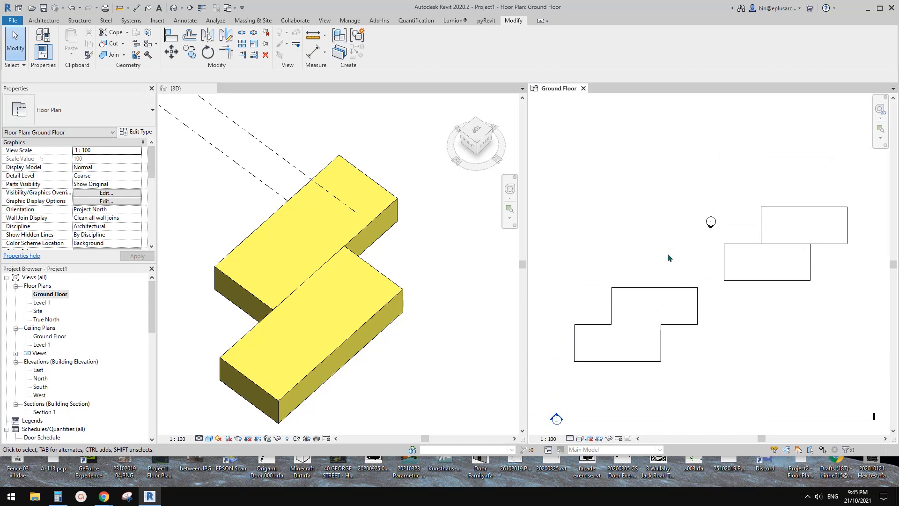
# Draw a horizontal Double brick - 270 wall about 18900 mm long above the boxes in the Ground Floor plan
pyautogui.moveTo(678, 223); pyautogui.dragTo(672, 243, button='middle')
pyautogui.press('w')
pyautogui.press('a')
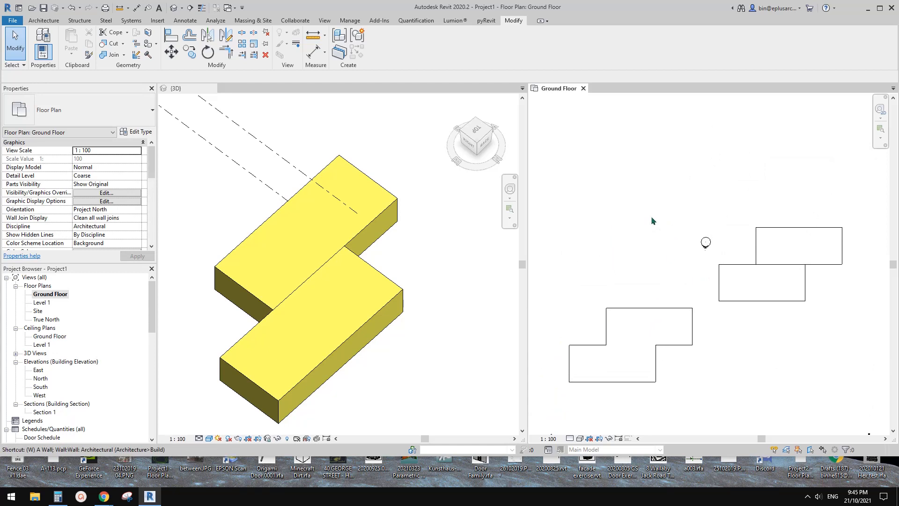
pyautogui.scroll(2, 651, 220)
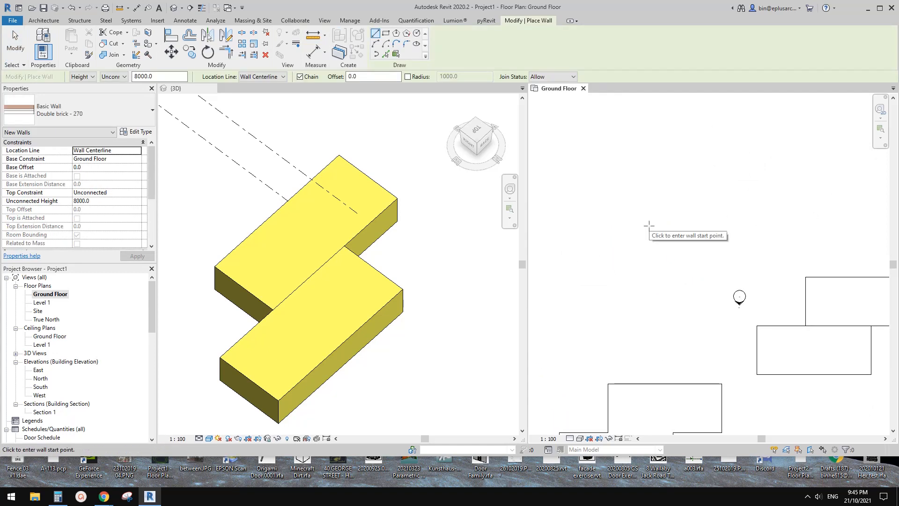
pyautogui.scroll(-2, 650, 226)
pyautogui.moveTo(677, 242); pyautogui.dragTo(662, 286, button='middle')
pyautogui.scroll(-1, 648, 249)
pyautogui.scroll(1, 662, 285)
pyautogui.click(713, 199)
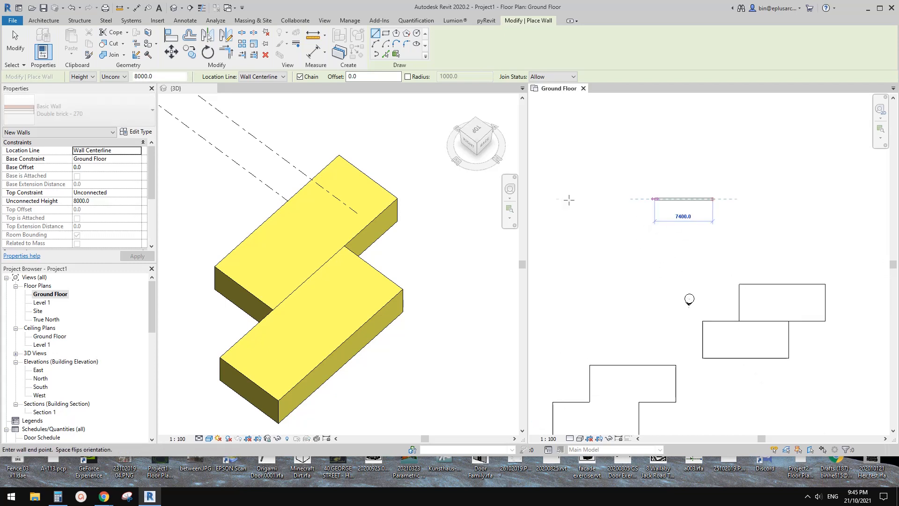
pyautogui.click(569, 199)
pyautogui.press('Escape')
pyautogui.press('Escape')
pyautogui.scroll(2, 598, 204)
pyautogui.click(600, 196)
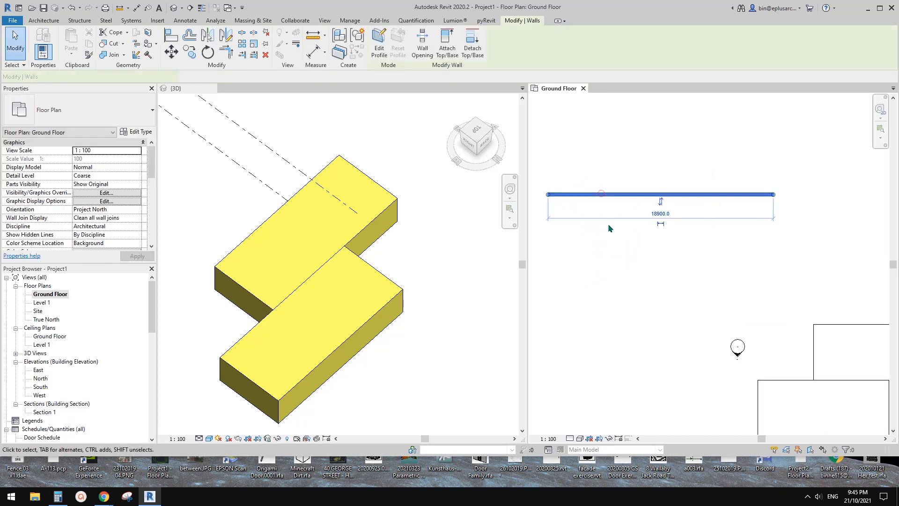
pyautogui.moveTo(641, 218); pyautogui.dragTo(581, 242, button='middle')
pyautogui.press('Escape')
pyautogui.scroll(1, 664, 233)
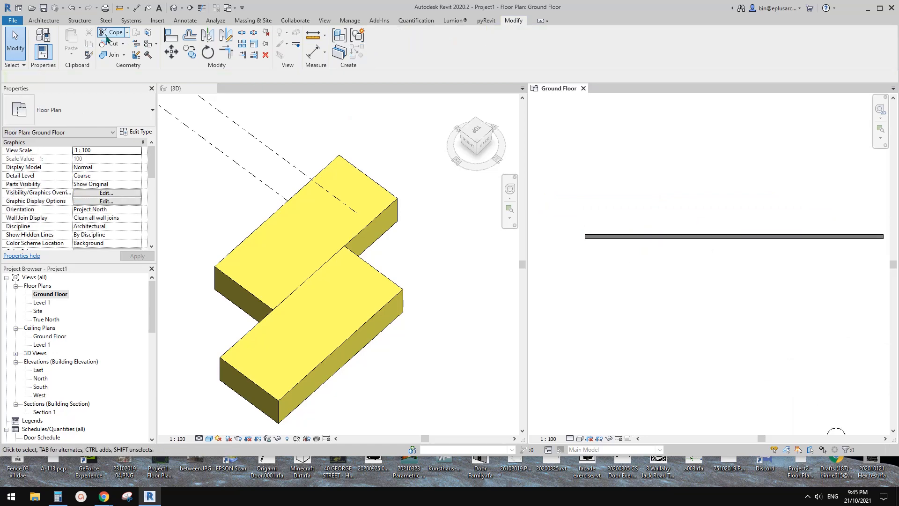
# Create a new in-place model in the Casework category, named Casework 1
pyautogui.click(44, 20)
pyautogui.click(112, 51)
pyautogui.click(126, 90)
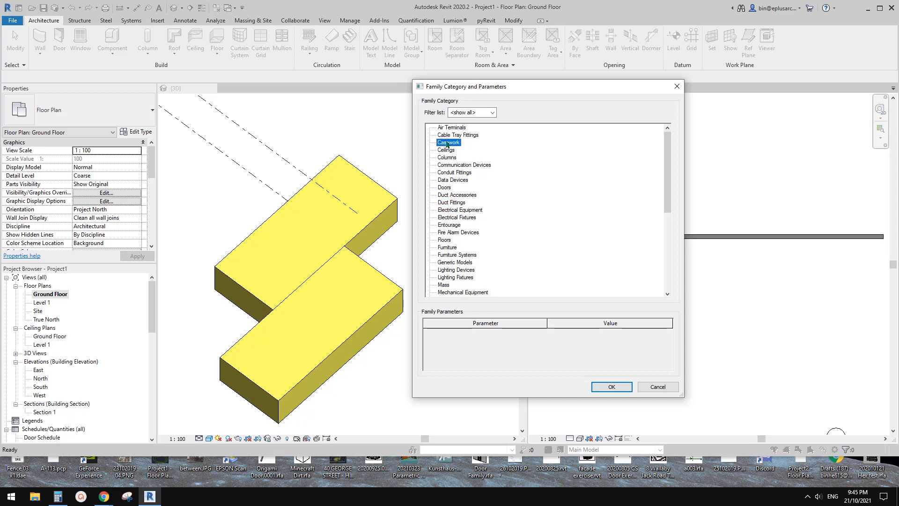
pyautogui.click(612, 386)
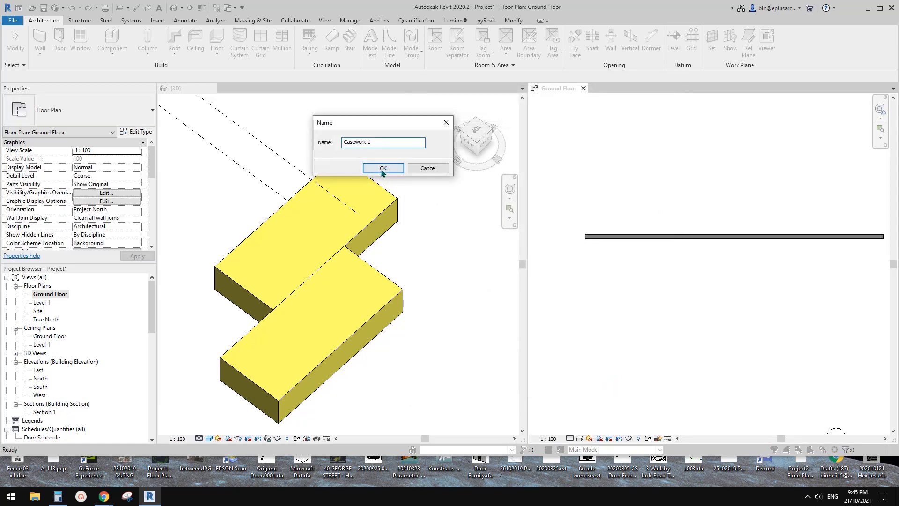
pyautogui.click(383, 168)
# Create a rectangular void extrusion about 4400 by 4100 mm over the wall's left end, with a depth of 250
pyautogui.click(183, 47)
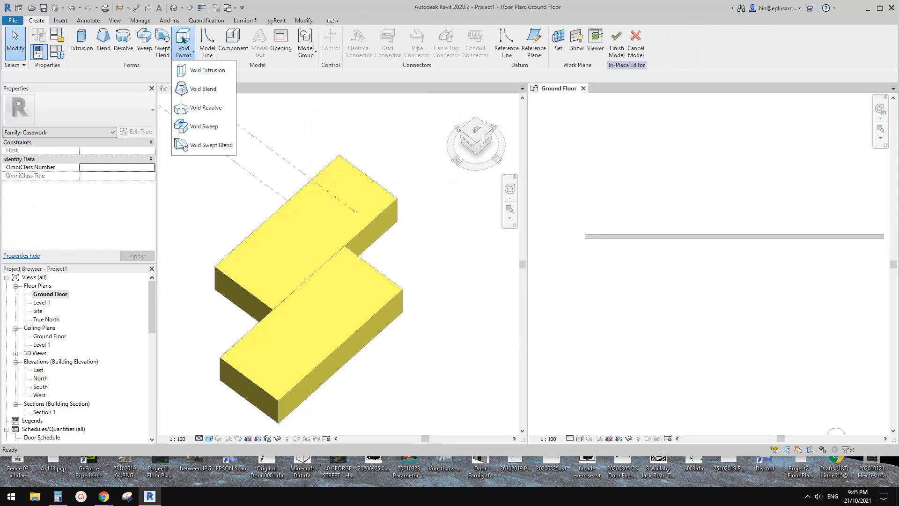
pyautogui.click(191, 70)
pyautogui.click(353, 33)
pyautogui.click(565, 205)
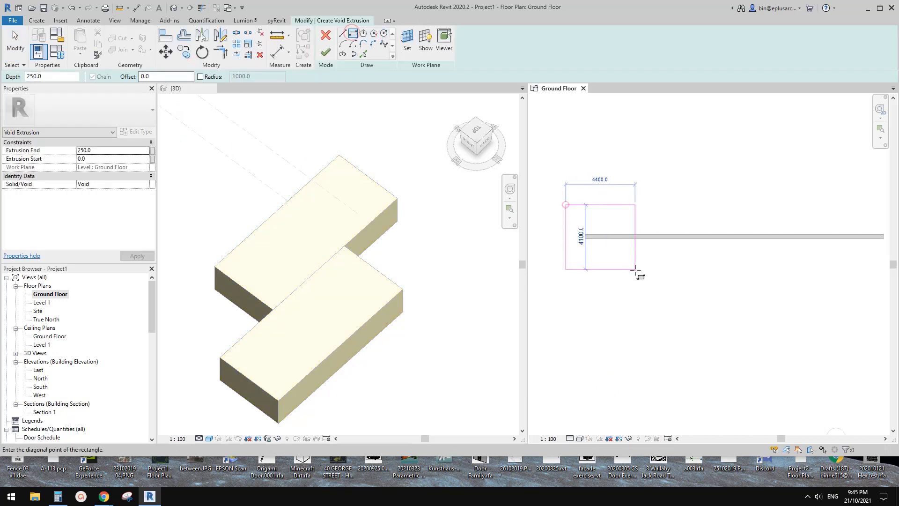
pyautogui.click(636, 271)
pyautogui.click(326, 52)
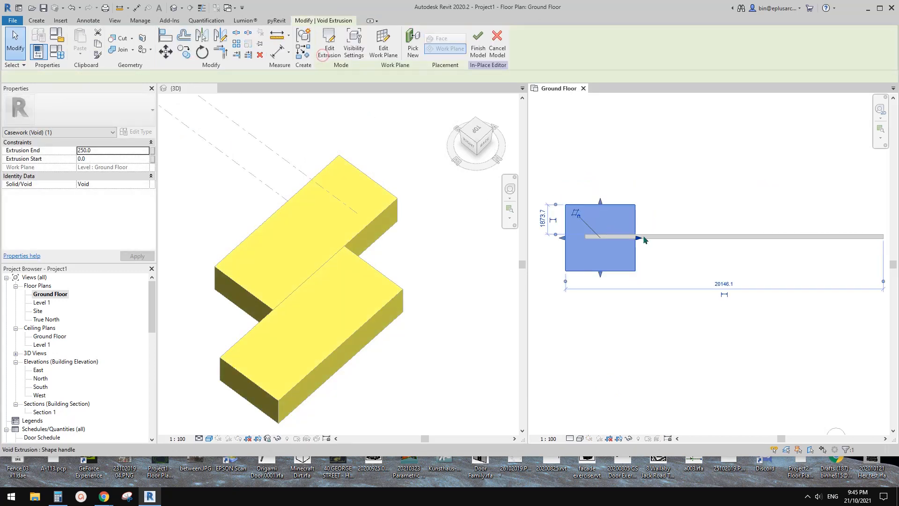
# Rotate the void extrusion counterclockwise in two turns so it lies diagonally across the wall's left end
pyautogui.press('r')
pyautogui.press('o')
pyautogui.click(699, 212)
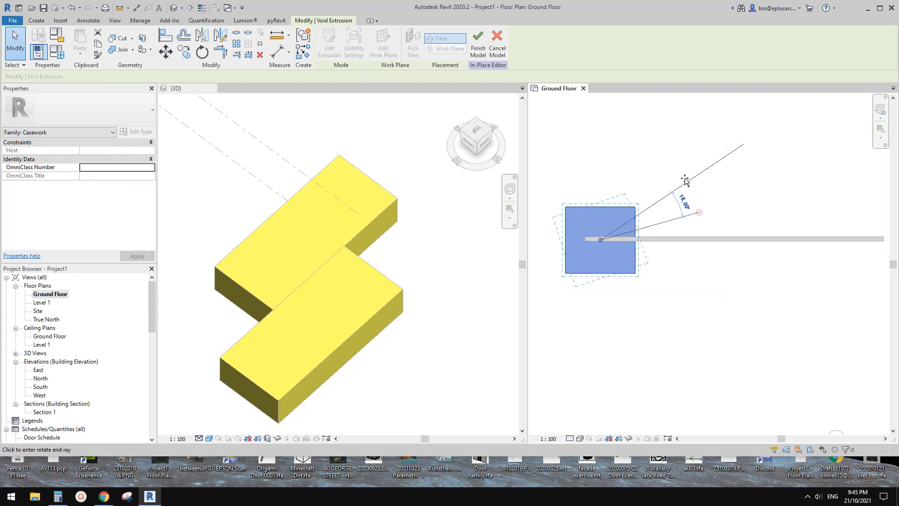
pyautogui.click(683, 174)
pyautogui.moveTo(683, 229); pyautogui.dragTo(681, 232, button='middle')
pyautogui.press('Escape')
pyautogui.moveTo(591, 260); pyautogui.dragTo(591, 266)
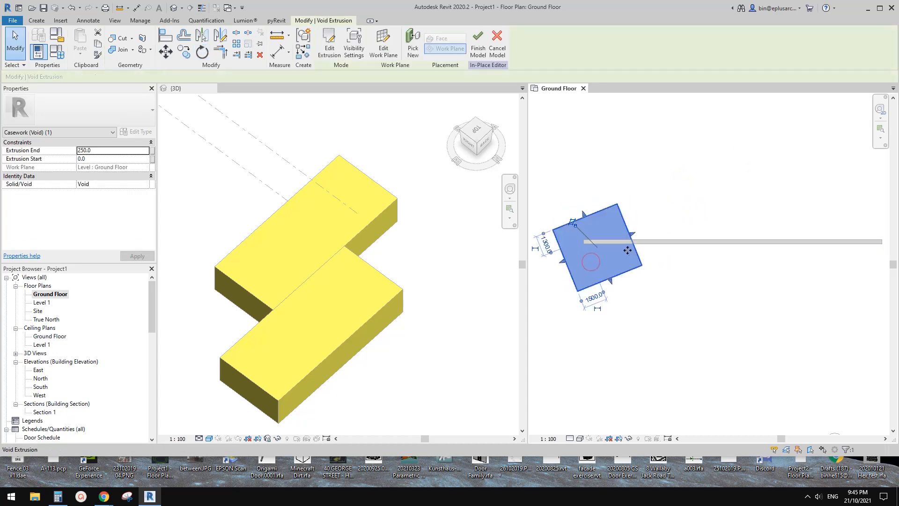
pyautogui.press('r')
pyautogui.press('o')
pyautogui.click(698, 206)
pyautogui.click(686, 182)
pyautogui.click(686, 183)
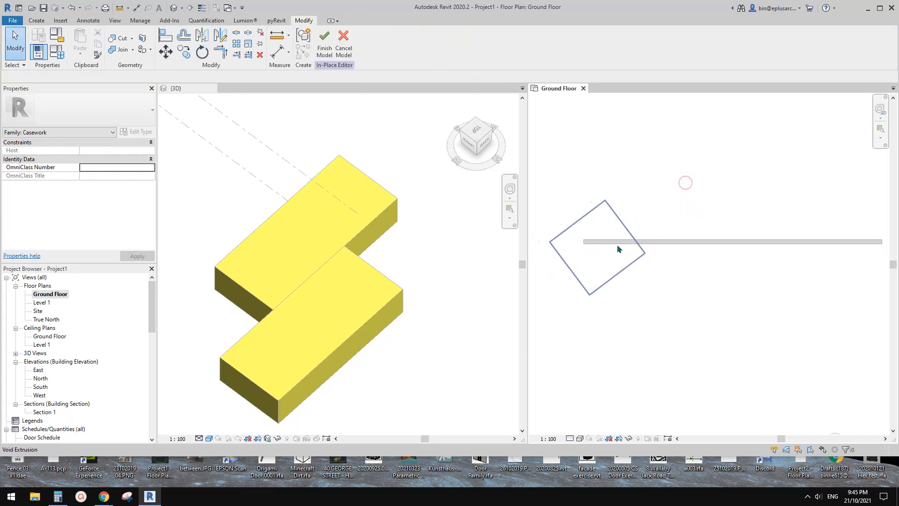
pyautogui.scroll(1, 627, 247)
pyautogui.scroll(1, 638, 244)
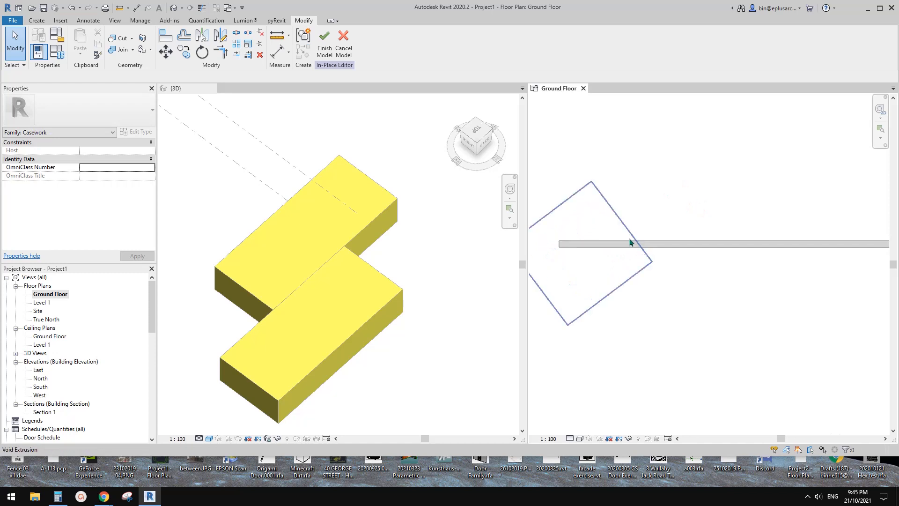
pyautogui.moveTo(571, 253); pyautogui.dragTo(606, 255, button='middle')
pyautogui.scroll(-1, 592, 257)
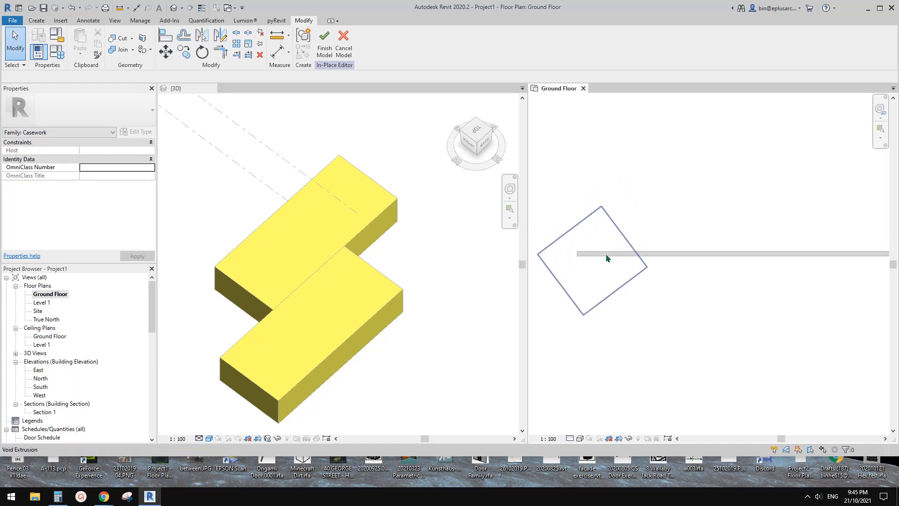
pyautogui.click(642, 271)
pyautogui.scroll(1, 636, 260)
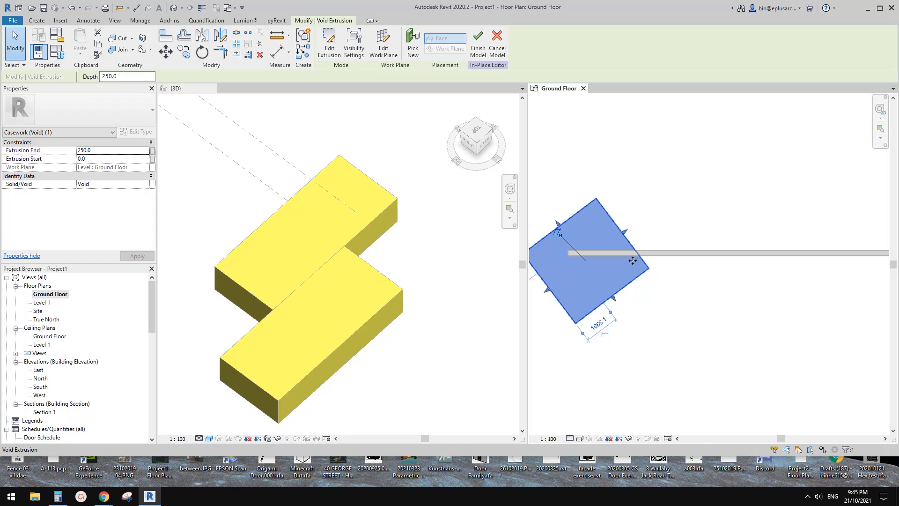
pyautogui.moveTo(625, 263); pyautogui.dragTo(635, 262, button='middle')
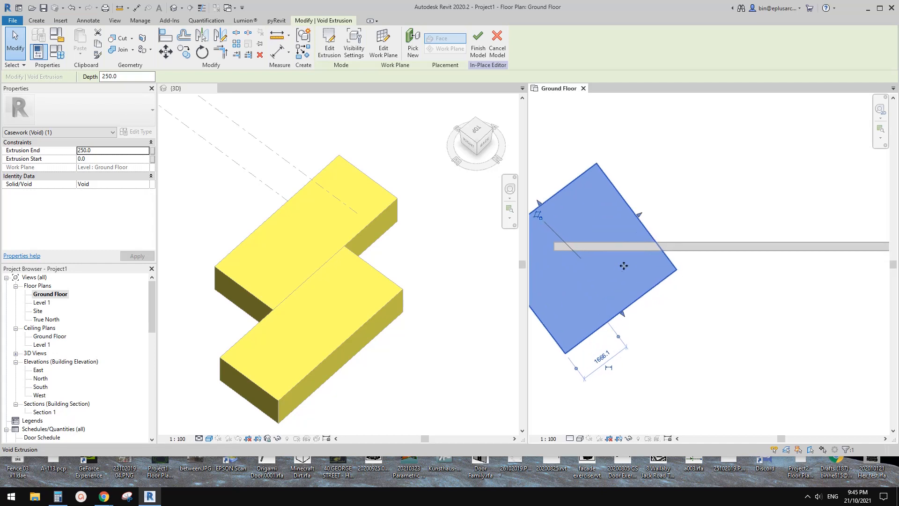
pyautogui.scroll(2, 639, 263)
pyautogui.click(668, 276)
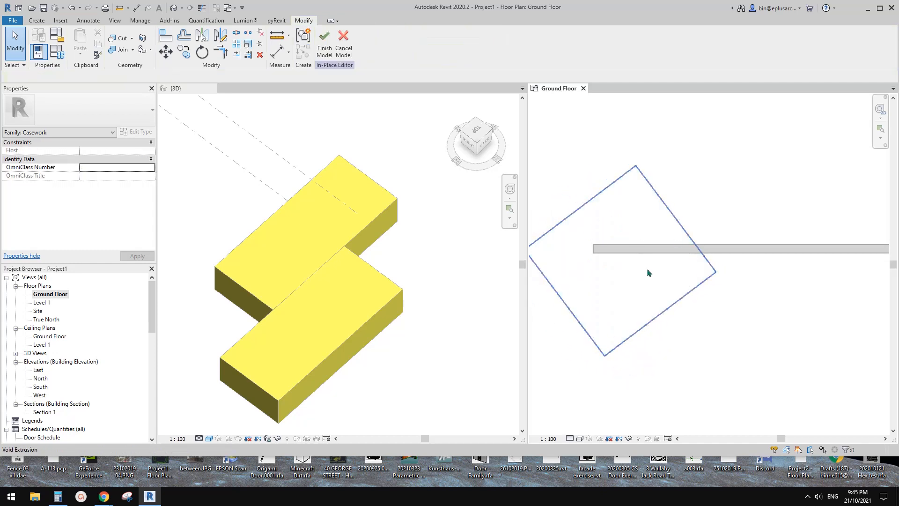
pyautogui.click(672, 292)
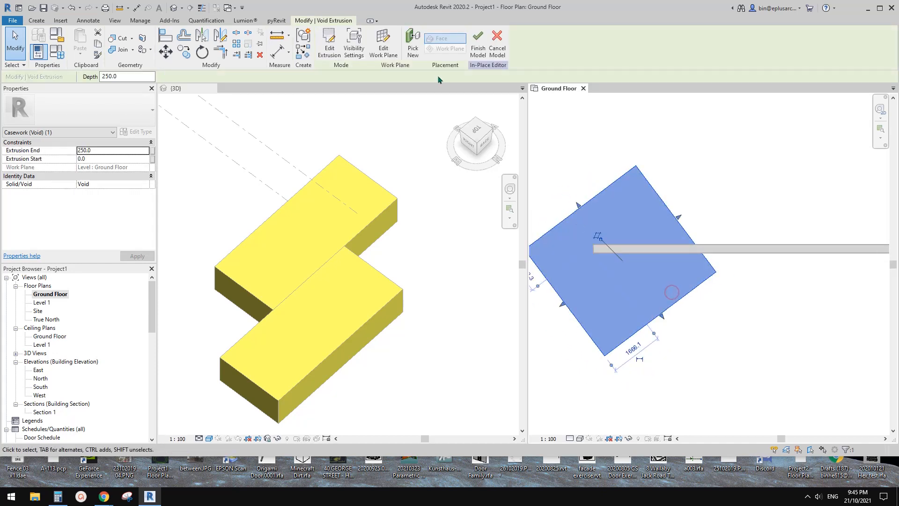
pyautogui.press('Escape')
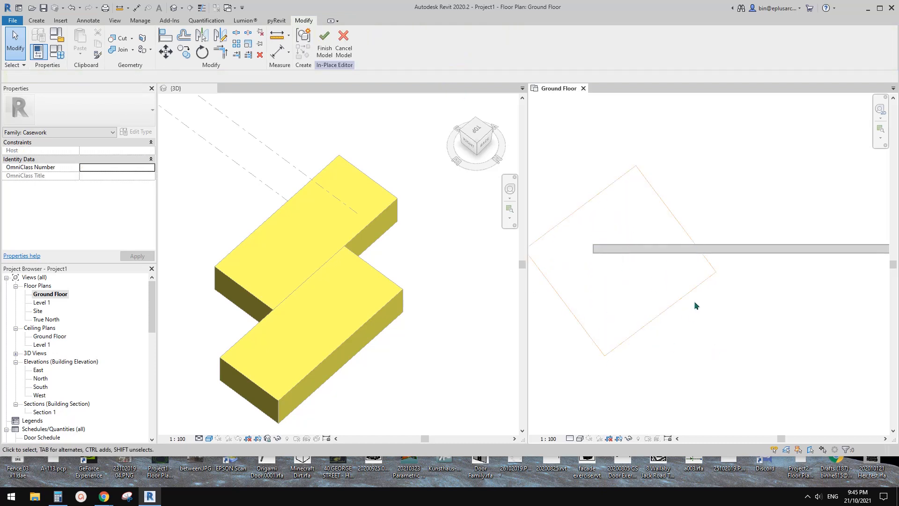
# Cut the Double brick - 270 wall with the rotated Casework void extrusion
pyautogui.click(129, 40)
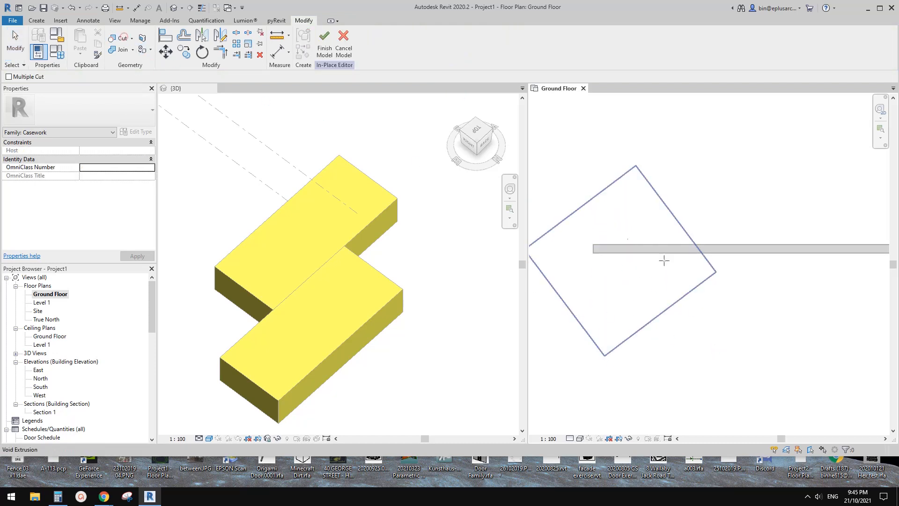
pyautogui.click(730, 260)
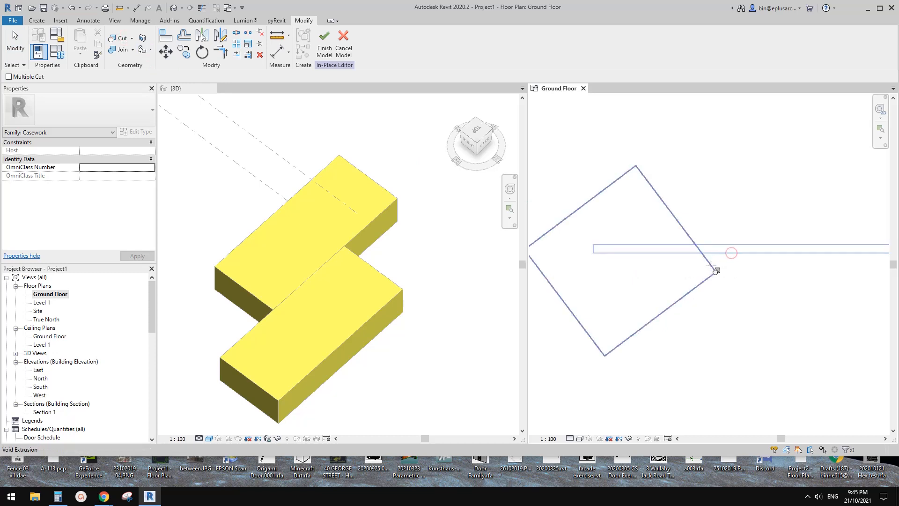
pyautogui.click(716, 267)
pyautogui.press('Escape')
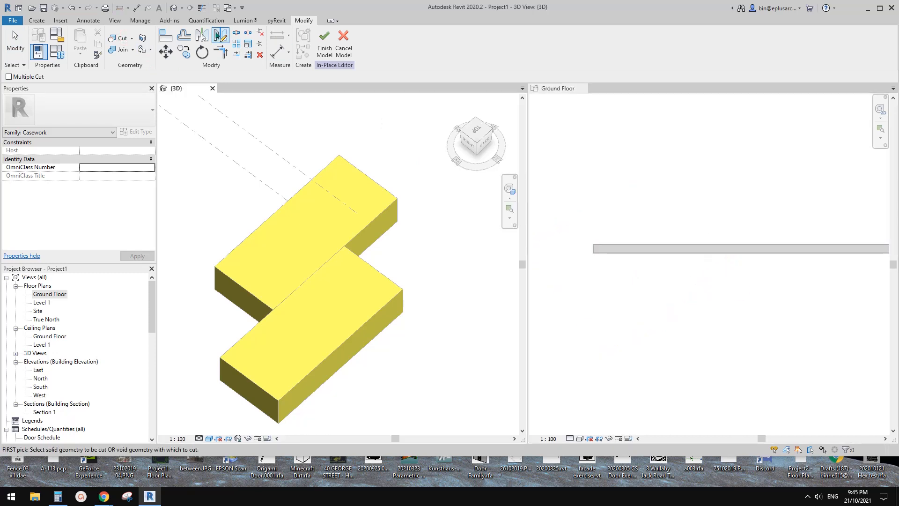
# In the 3D view, stretch the Casework void extrusion upward to an extrusion end of about 4310, and finish the in-place model
pyautogui.click(176, 8)
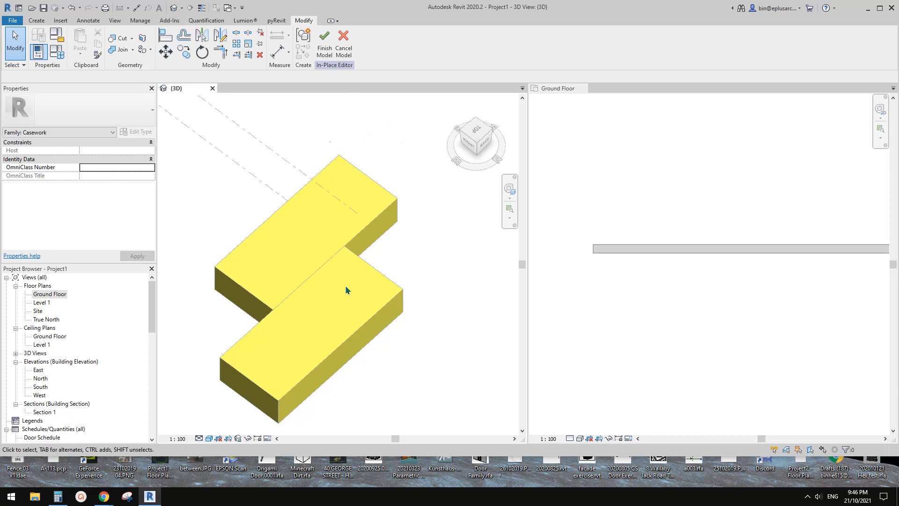
pyautogui.scroll(-3, 358, 214)
pyautogui.moveTo(373, 261); pyautogui.dragTo(390, 204, button='middle')
pyautogui.keyDown('shift'); pyautogui.moveTo(452, 311); pyautogui.dragTo(414, 267, button='middle'); pyautogui.keyUp('shift')
pyautogui.scroll(2, 414, 264)
pyautogui.scroll(1, 442, 261)
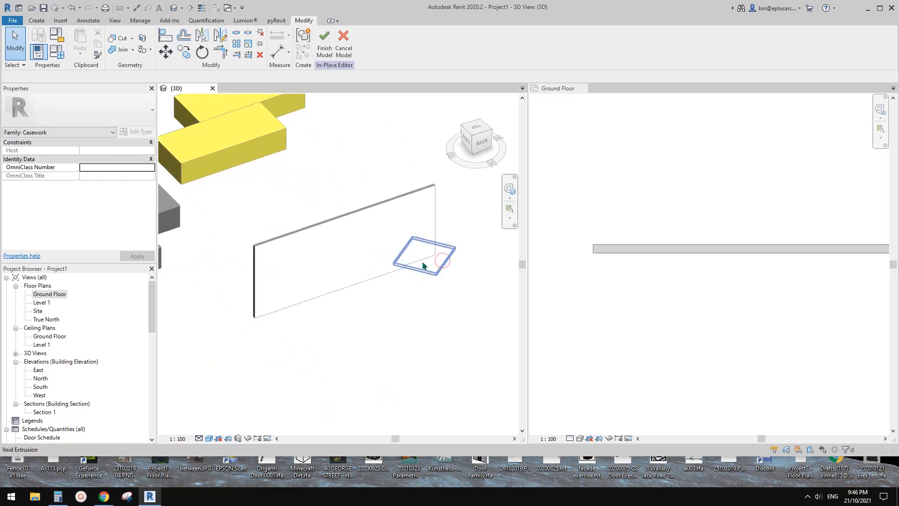
pyautogui.click(430, 269)
pyautogui.moveTo(425, 253); pyautogui.dragTo(425, 216)
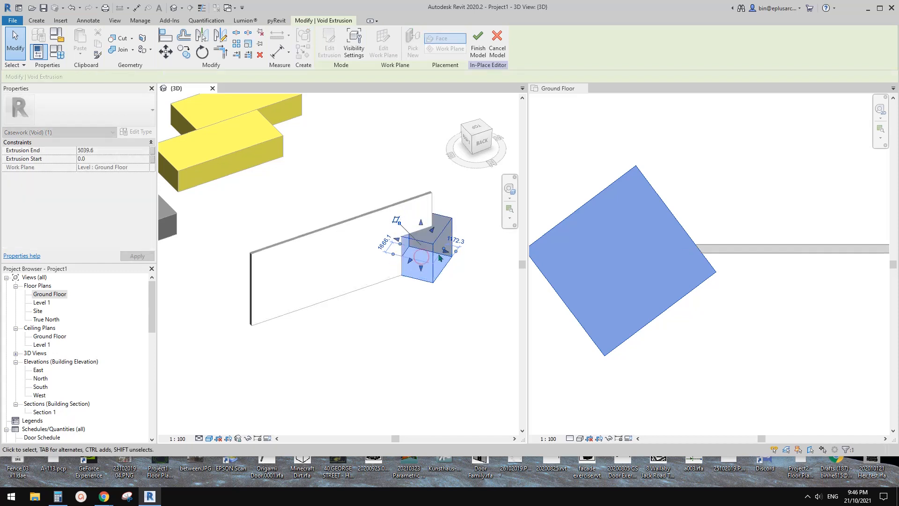
pyautogui.scroll(2, 447, 227)
pyautogui.keyDown('shift'); pyautogui.moveTo(441, 265); pyautogui.dragTo(441, 266, button='middle'); pyautogui.keyUp('shift')
pyautogui.click(459, 299)
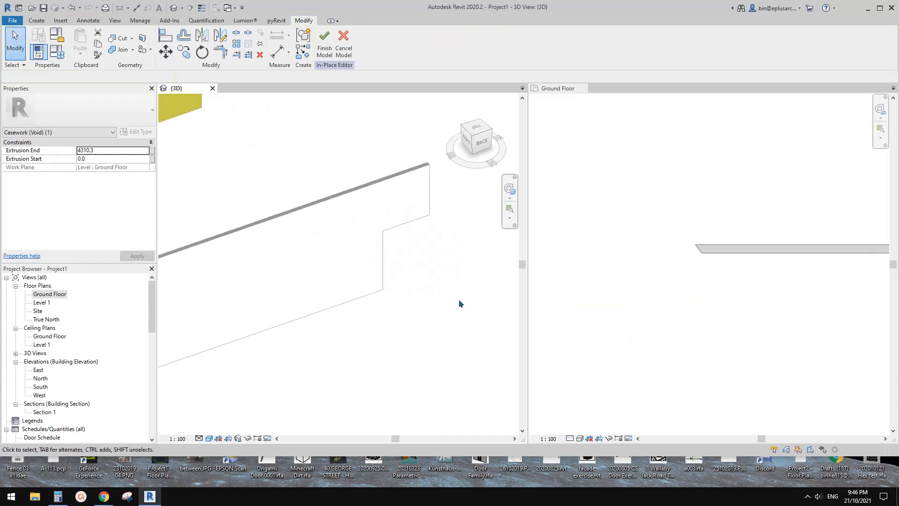
pyautogui.click(328, 44)
# Examine the finished Casework void and the cut end of the wall in the 3D and Ground Floor views
pyautogui.click(397, 230)
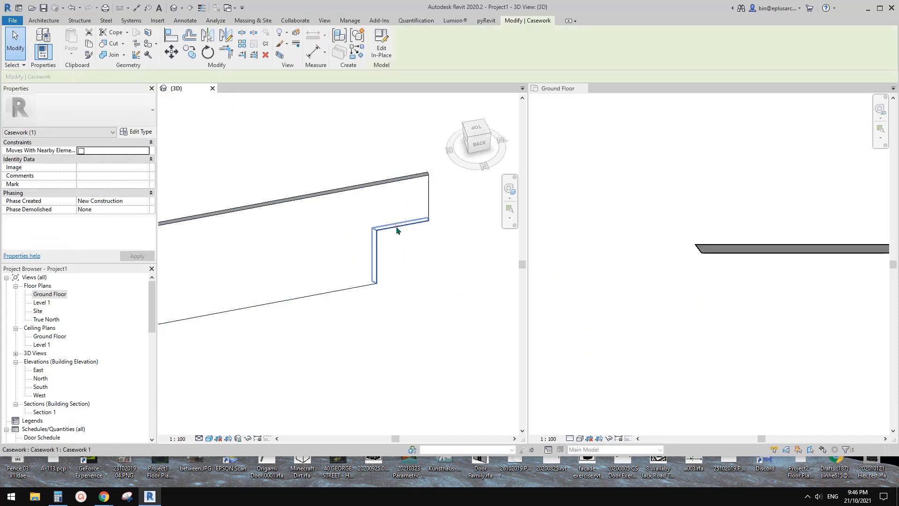
pyautogui.moveTo(398, 239)
pyautogui.keyDown('shift'); pyautogui.mouseDown(button='middle')
pyautogui.moveTo(428, 249)
pyautogui.moveTo(409, 243)
pyautogui.mouseUp(button='middle'); pyautogui.keyUp('shift')
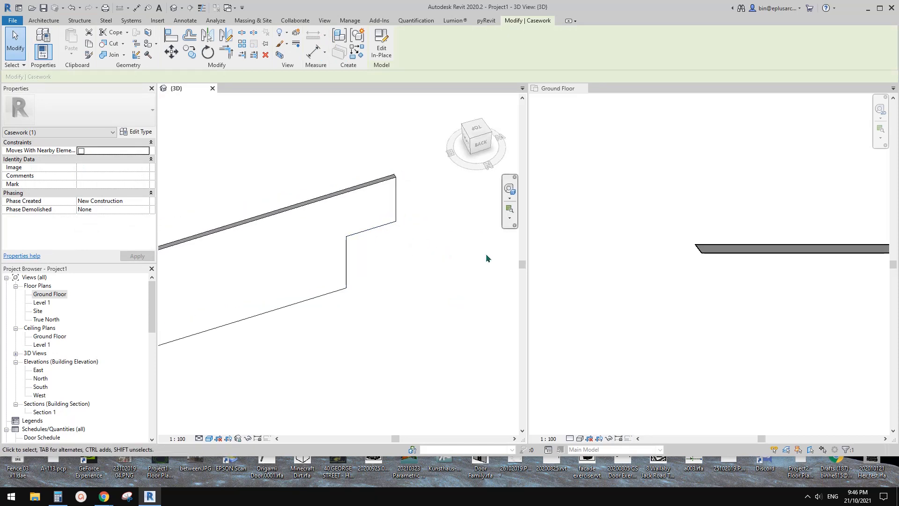
pyautogui.click(486, 255)
pyautogui.click(696, 248)
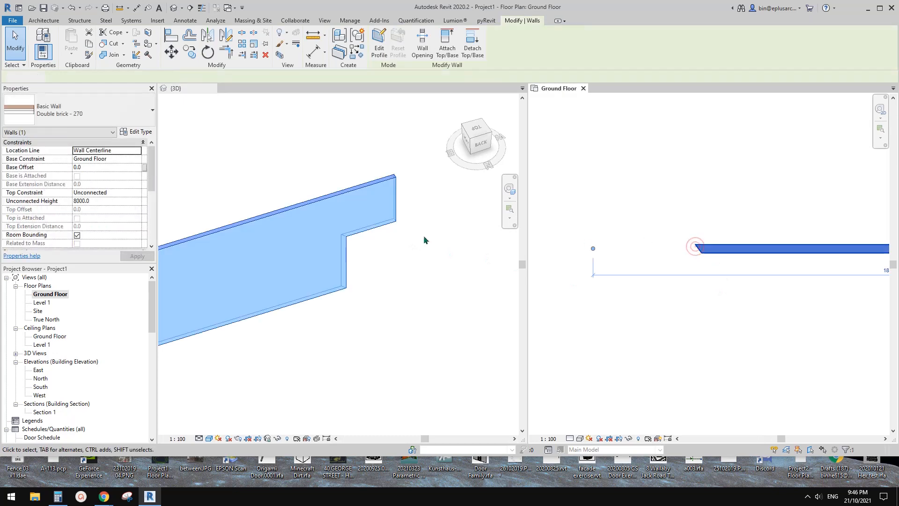
pyautogui.press('Escape')
pyautogui.click(359, 235)
pyautogui.keyDown('shift'); pyautogui.moveTo(360, 234); pyautogui.dragTo(405, 263, button='middle'); pyautogui.keyUp('shift')
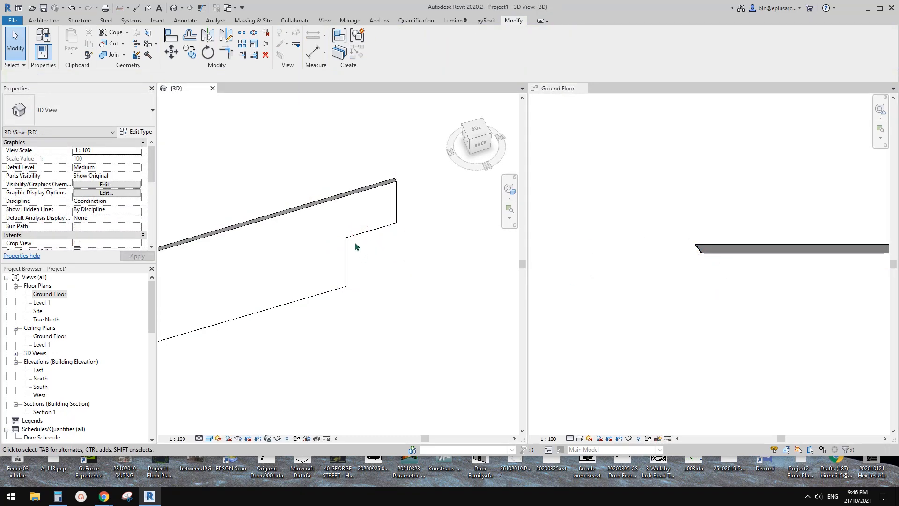
# Edit the Casework void in place, change its family category to Walls, and finish the model
pyautogui.click(353, 237)
pyautogui.moveTo(353, 235); pyautogui.dragTo(369, 254, button='middle')
pyautogui.click(381, 50)
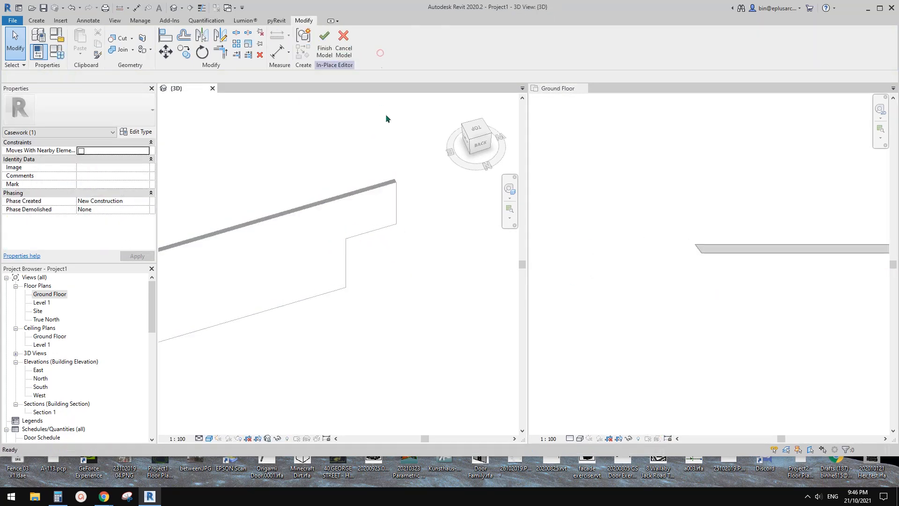
pyautogui.click(427, 258)
pyautogui.click(399, 225)
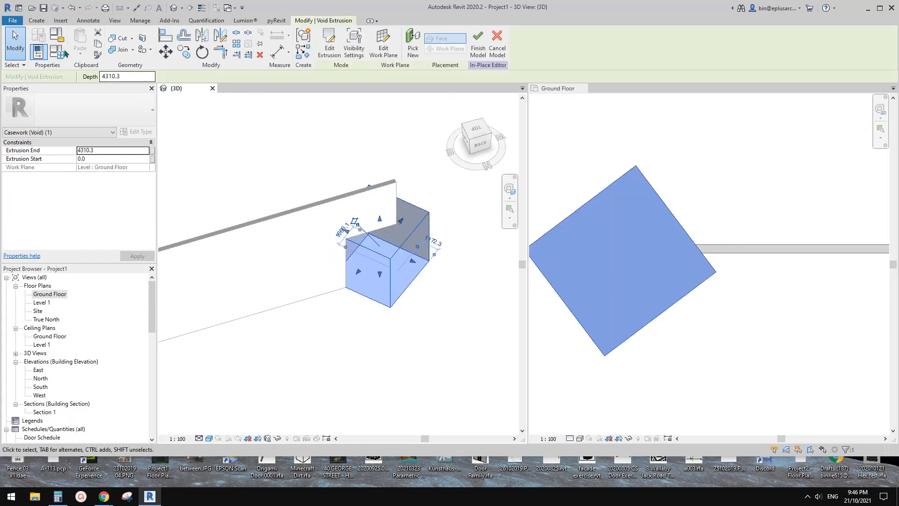
pyautogui.click(56, 36)
pyautogui.scroll(-8, 459, 230)
pyautogui.click(444, 285)
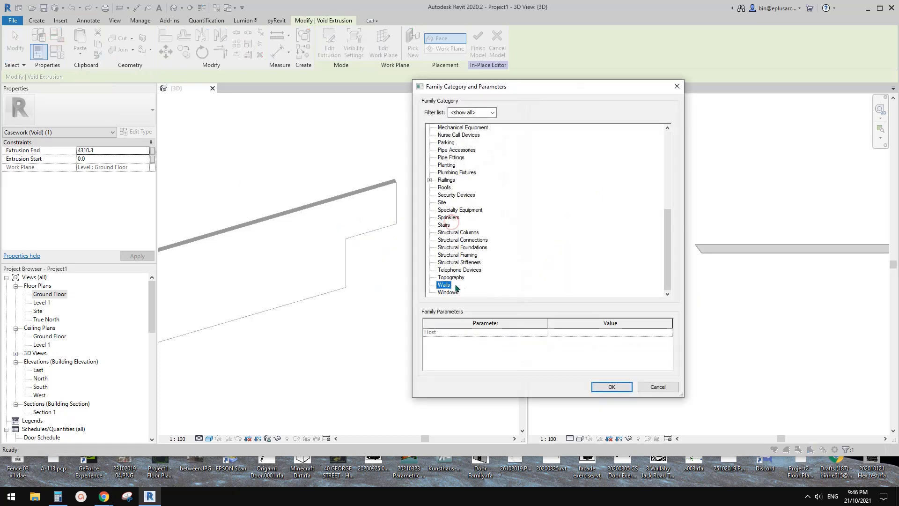
pyautogui.click(612, 386)
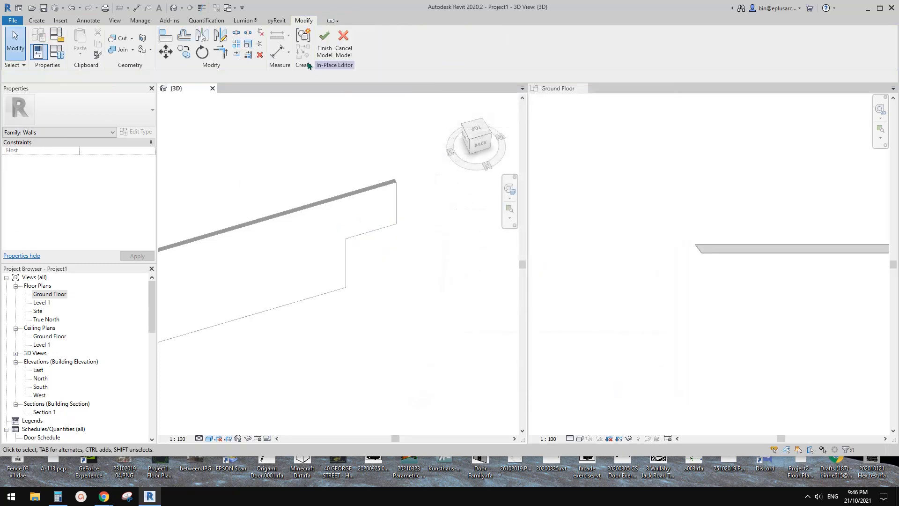
pyautogui.click(324, 42)
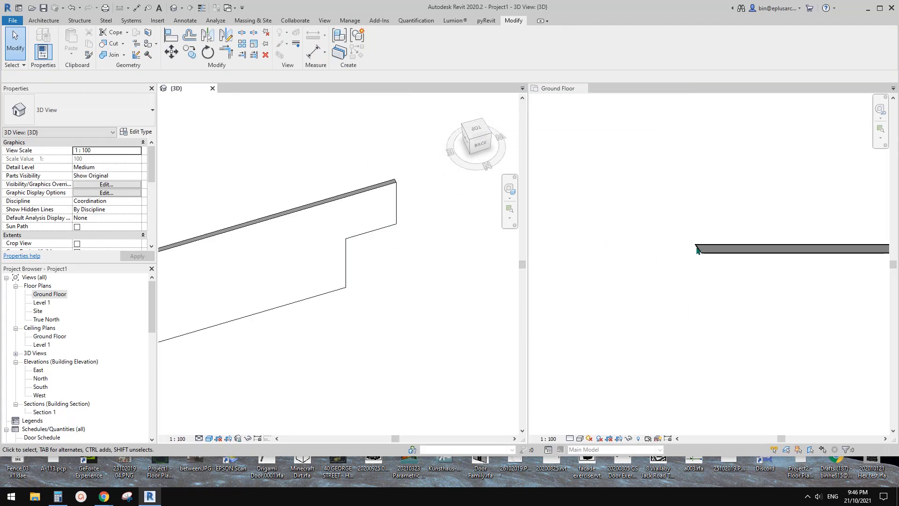
# Create a new in-place model in the Furniture category, accepting the default name
pyautogui.click(698, 249)
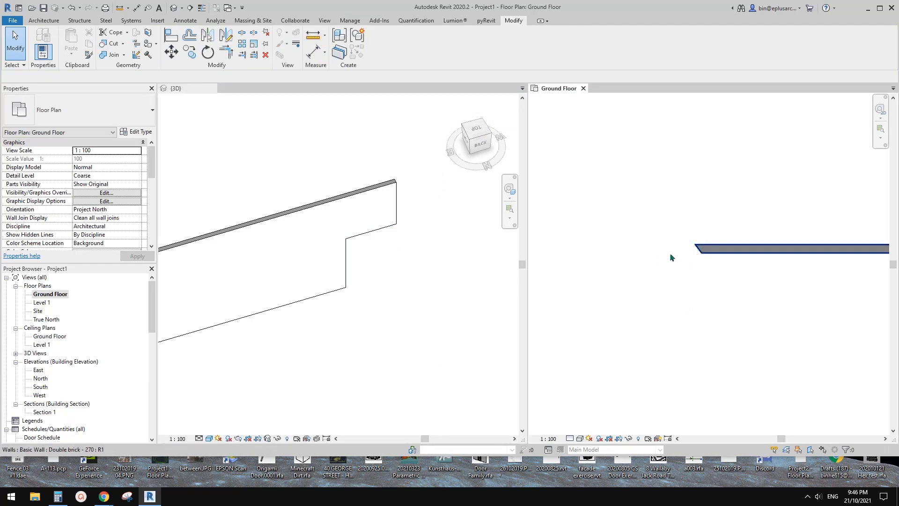
pyautogui.moveTo(671, 257); pyautogui.dragTo(628, 262, button='middle')
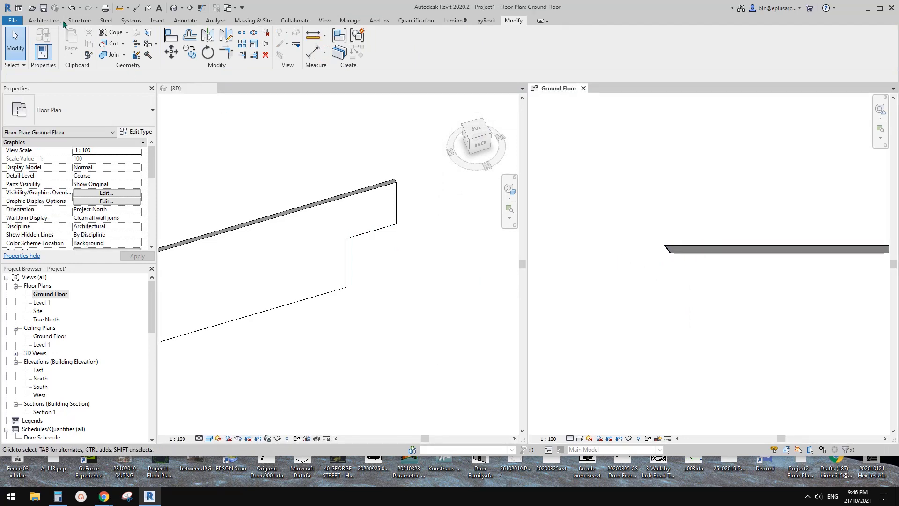
pyautogui.click(43, 20)
pyautogui.click(115, 56)
pyautogui.click(135, 89)
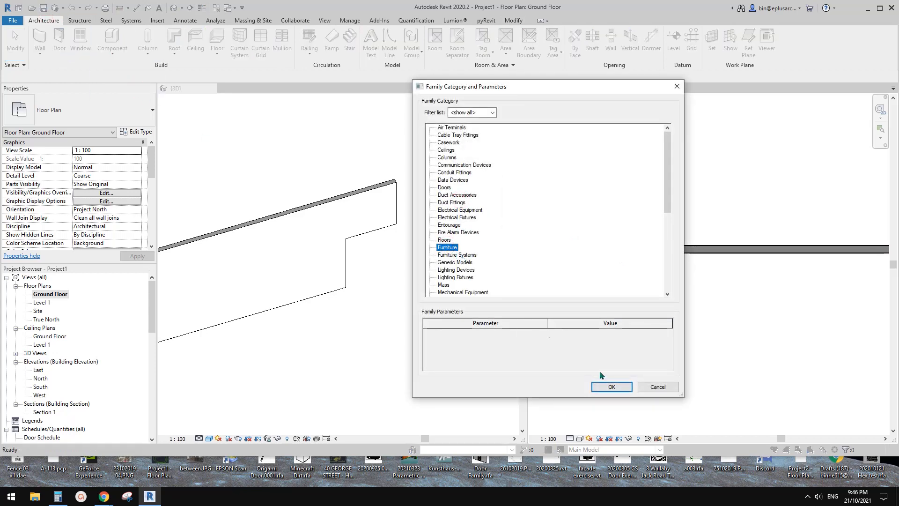
pyautogui.click(612, 386)
pyautogui.click(373, 169)
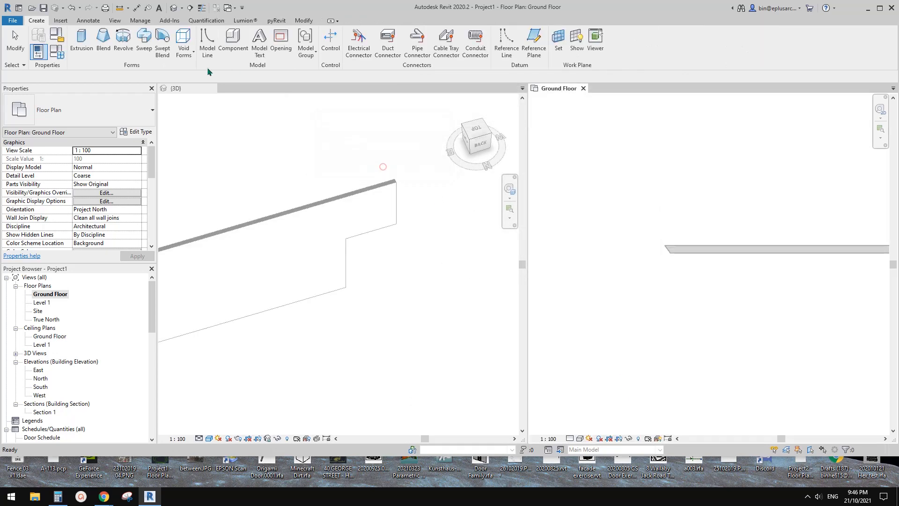
# Create a rectangular void extrusion across the wall near its cut end, spanning about 3400 mm across the wall, with a depth of 250
pyautogui.click(184, 47)
pyautogui.click(201, 67)
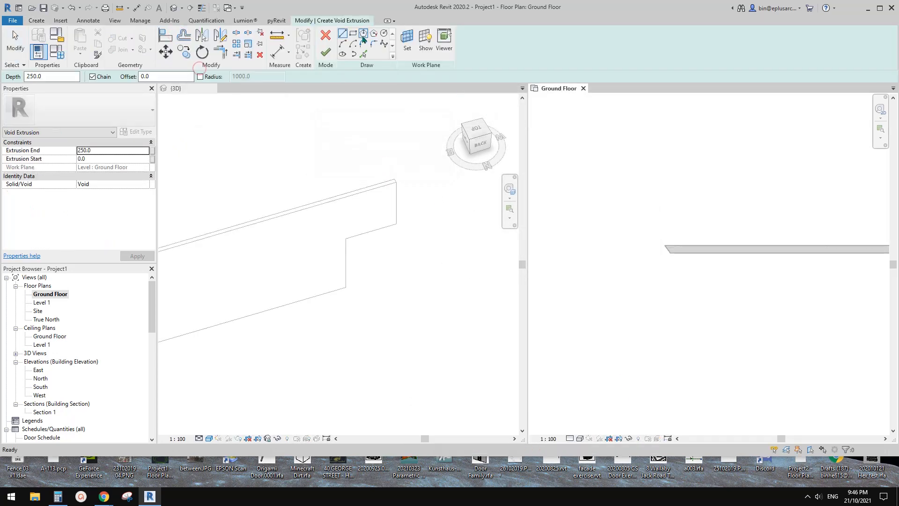
pyautogui.click(353, 33)
pyautogui.click(643, 211)
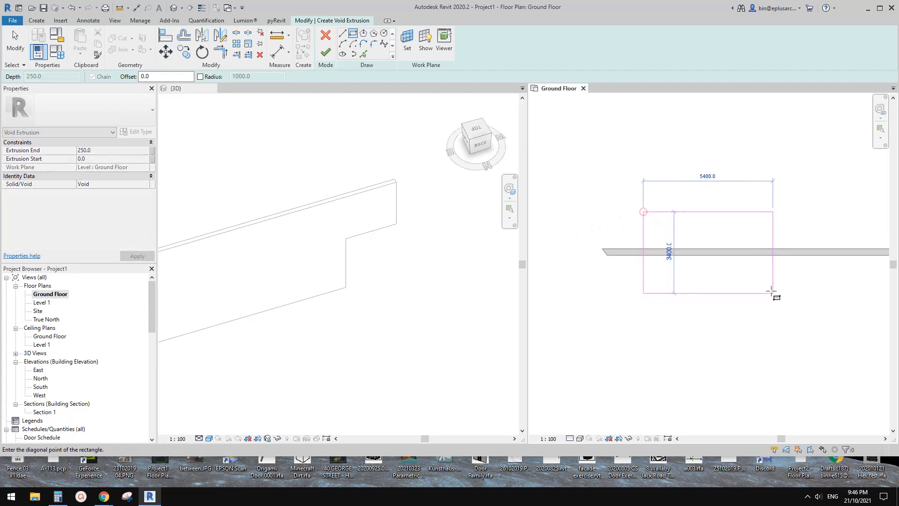
pyautogui.click(758, 293)
pyautogui.click(325, 52)
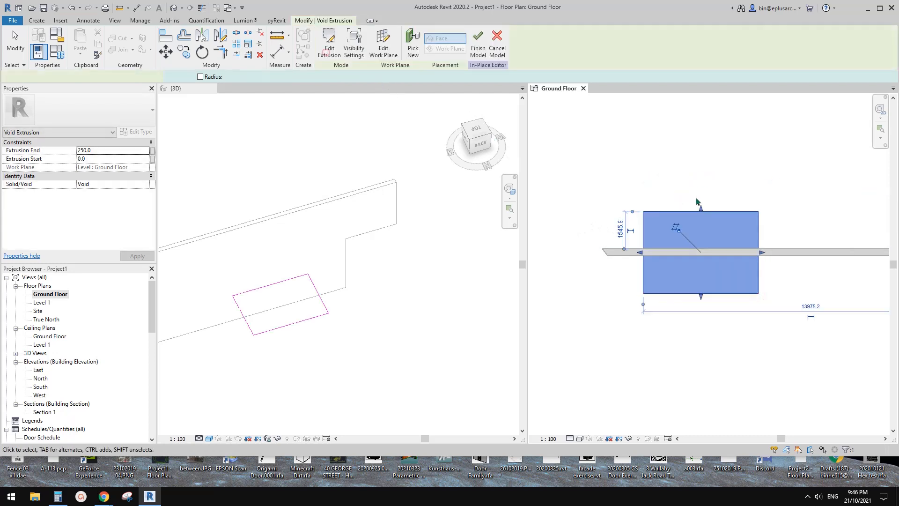
# Stretch the Furniture void extrusion upward in the 3D view to an extrusion end of about 3840
pyautogui.click(286, 288)
pyautogui.moveTo(280, 296); pyautogui.dragTo(286, 260)
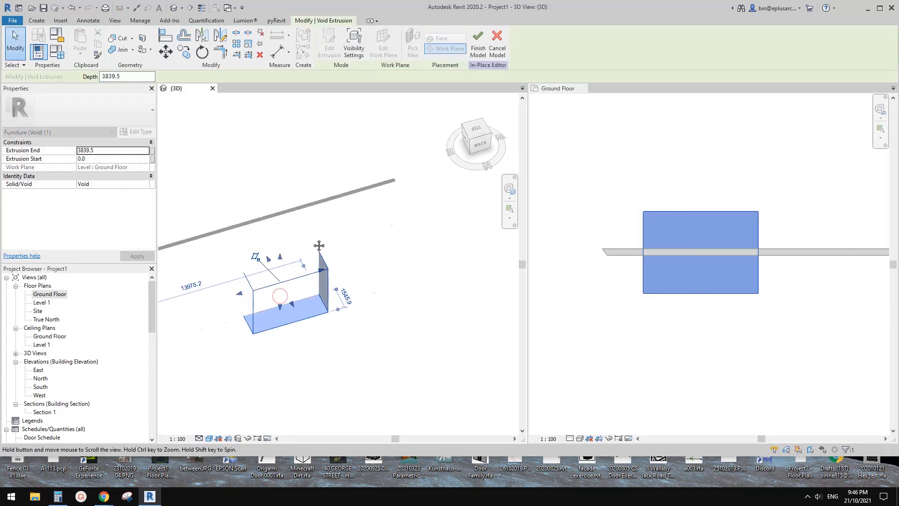
pyautogui.moveTo(319, 246); pyautogui.dragTo(314, 241, button='middle')
# Cut the Double brick - 270 wall with the Furniture void extrusion
pyautogui.click(126, 37)
pyautogui.click(296, 207)
pyautogui.click(323, 271)
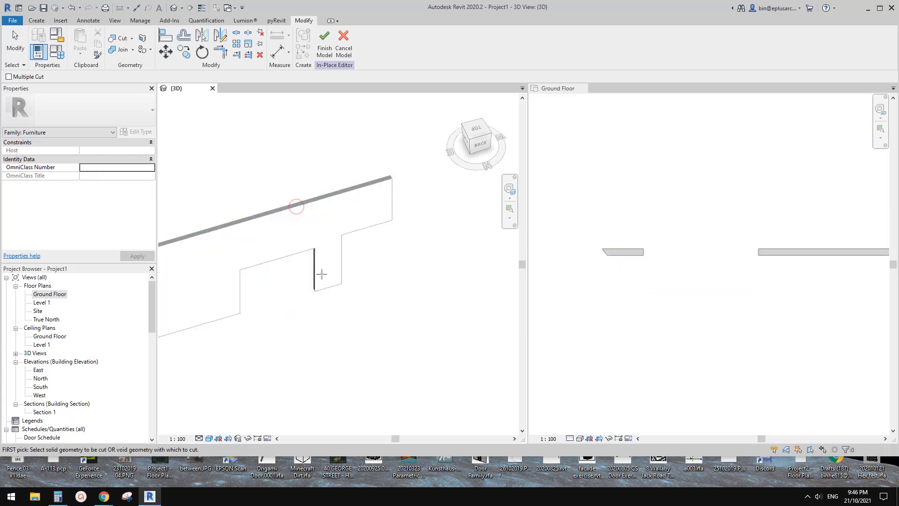
pyautogui.keyDown('shift'); pyautogui.moveTo(324, 272); pyautogui.dragTo(353, 257, button='middle'); pyautogui.keyUp('shift')
pyautogui.press('Escape')
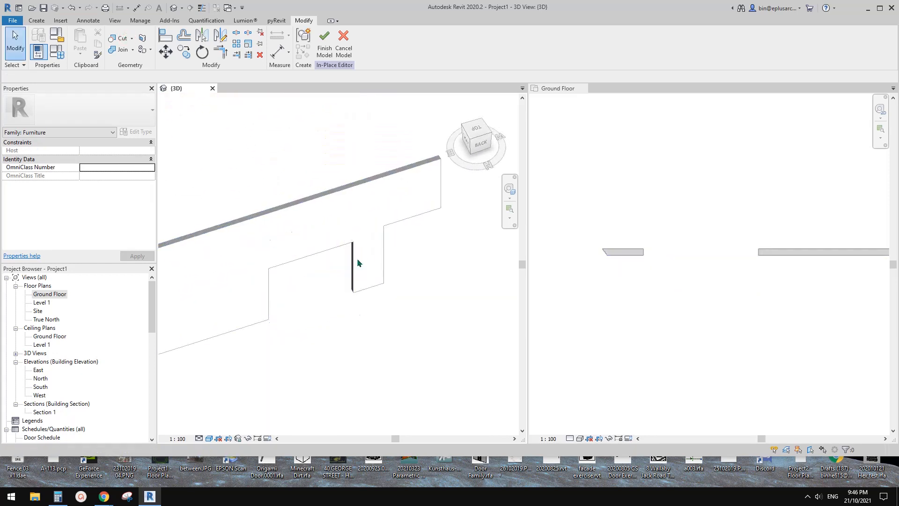
# Examine the Furniture void and the opening it makes in the wall in the 3D view
pyautogui.click(358, 262)
pyautogui.press('Escape')
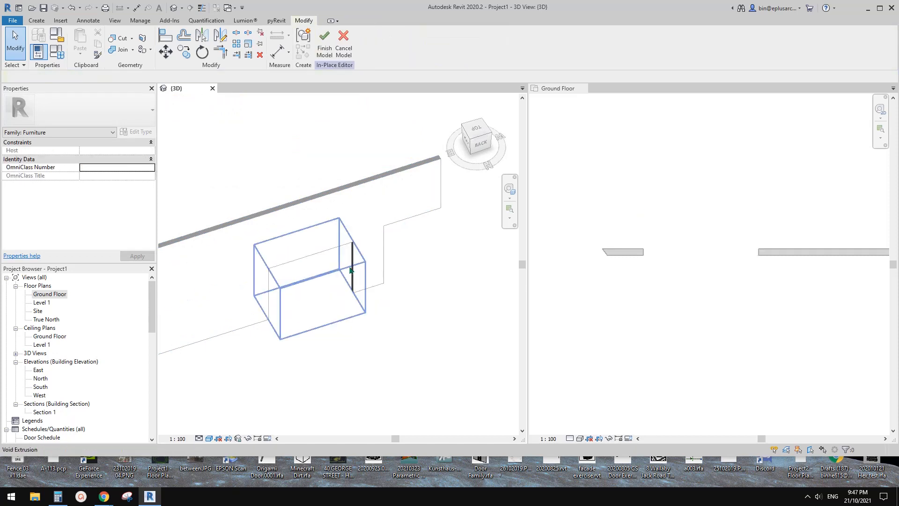
pyautogui.click(350, 268)
pyautogui.scroll(-1, 363, 298)
pyautogui.keyDown('shift'); pyautogui.moveTo(363, 300); pyautogui.dragTo(379, 315, button='middle'); pyautogui.keyUp('shift')
pyautogui.click(390, 319)
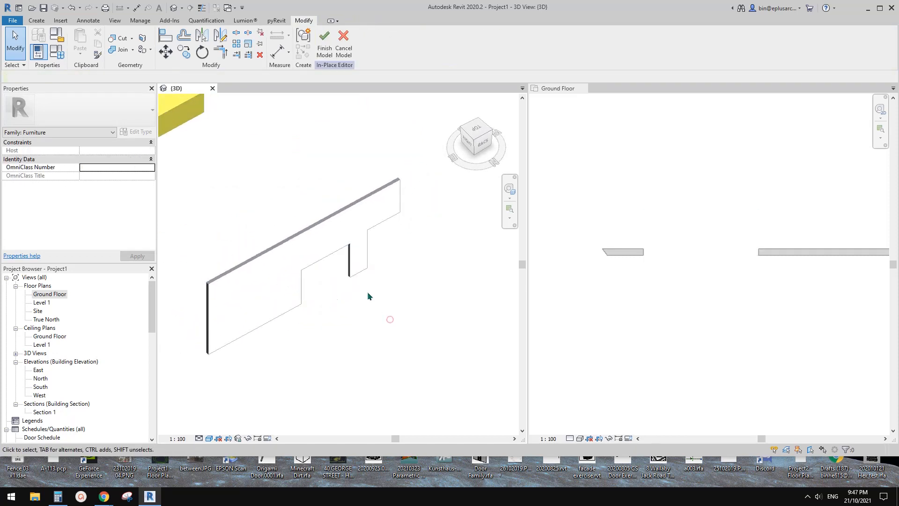
# Finish the in-place Furniture model and inspect its opening in the Double brick - 270 wall in the 3D view
pyautogui.click(324, 42)
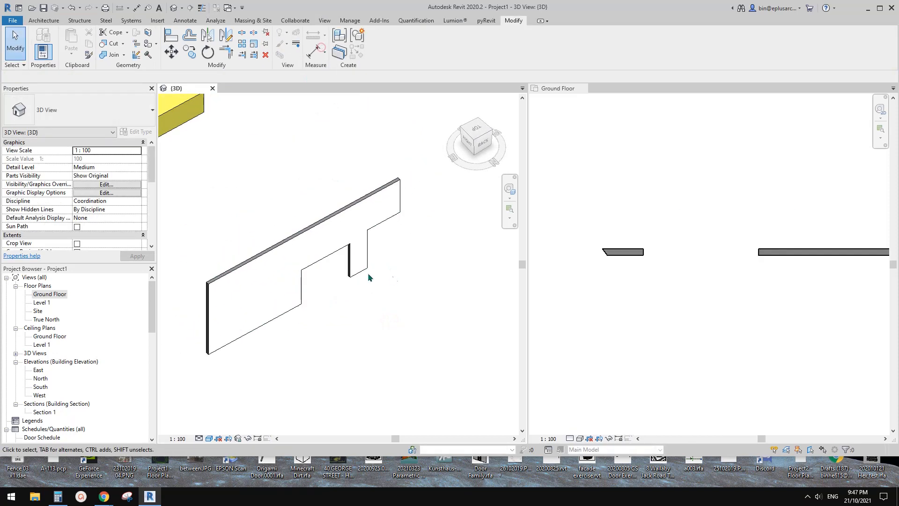
pyautogui.click(344, 254)
pyautogui.scroll(1, 328, 263)
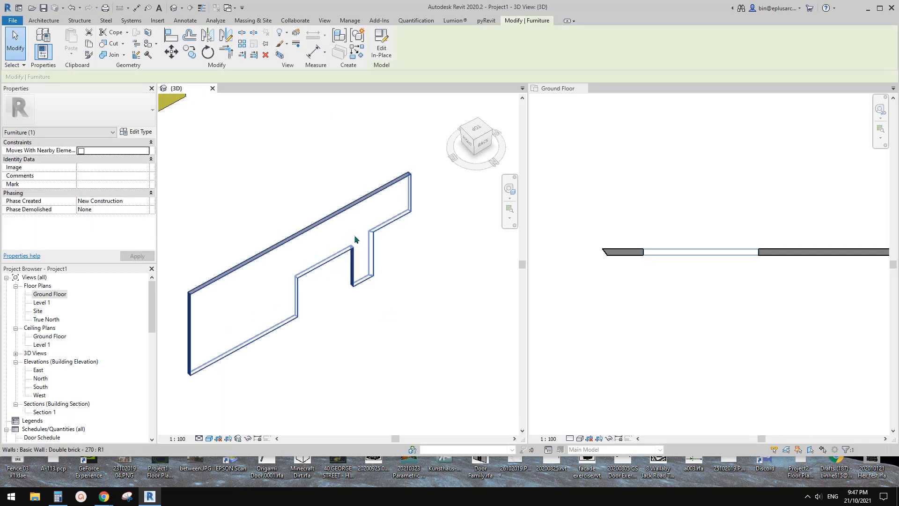
pyautogui.keyDown('shift'); pyautogui.moveTo(355, 240); pyautogui.dragTo(348, 270, button='middle'); pyautogui.keyUp('shift')
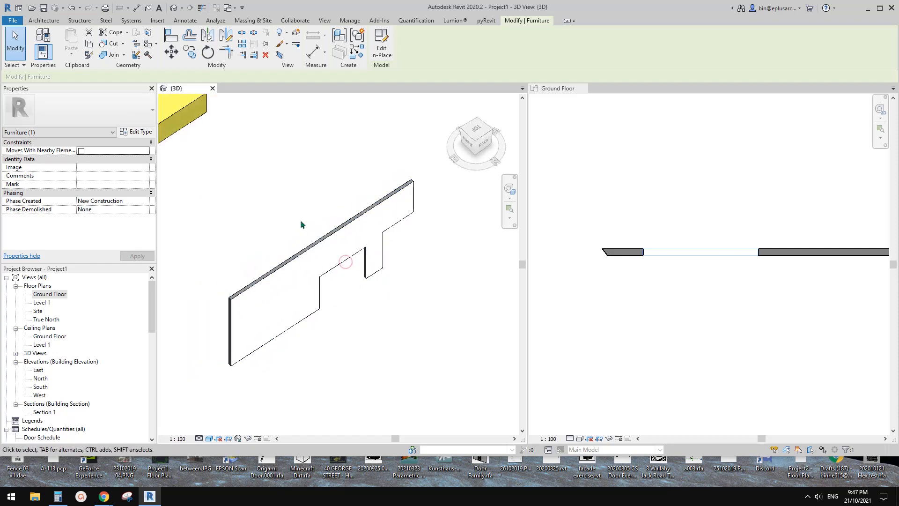
pyautogui.click(316, 245)
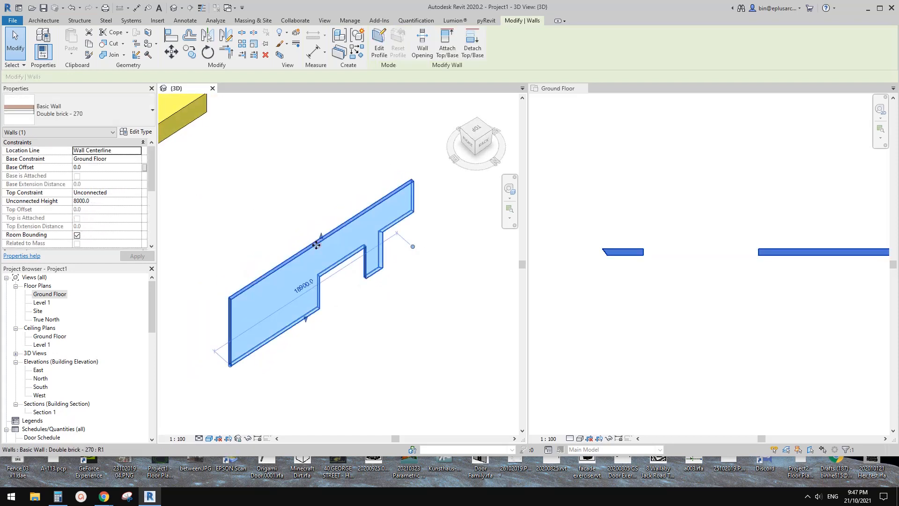
pyautogui.click(353, 297)
pyautogui.keyDown('shift'); pyautogui.moveTo(313, 251); pyautogui.dragTo(334, 247, button='middle'); pyautogui.keyUp('shift')
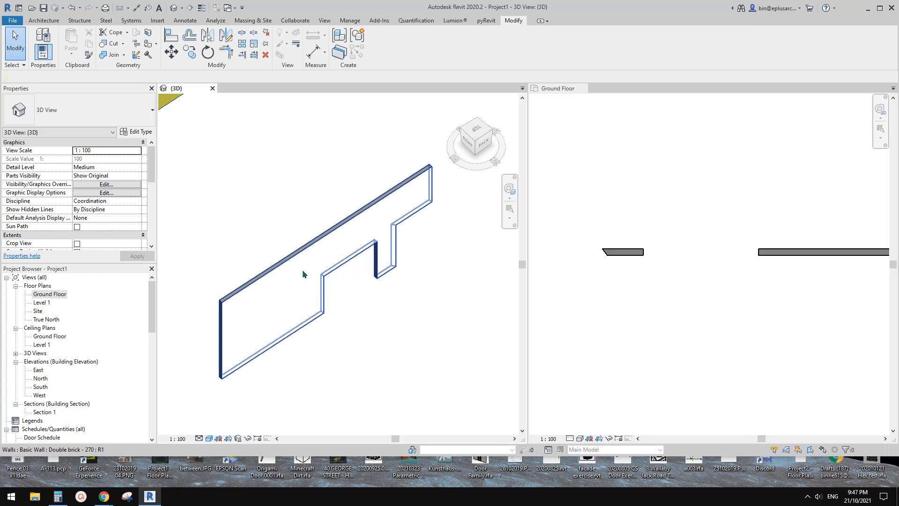
pyautogui.scroll(1, 347, 266)
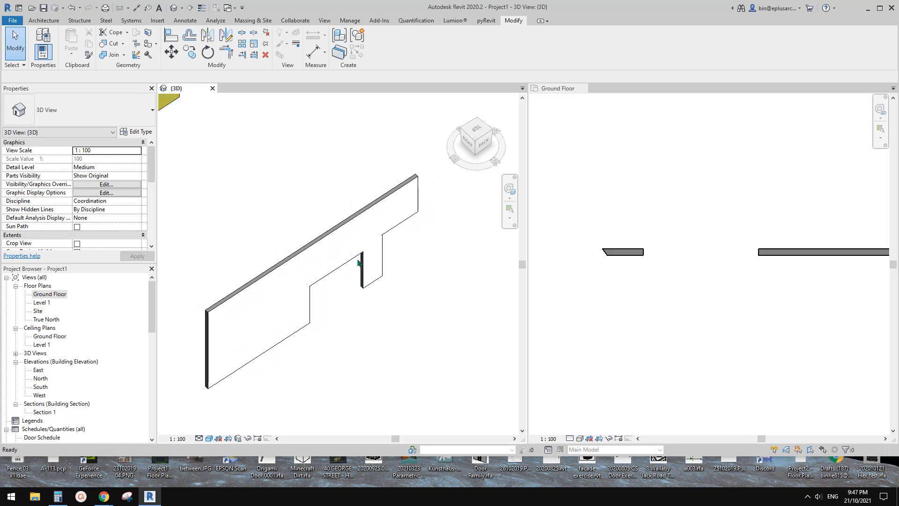
pyautogui.click(357, 257)
pyautogui.press('Escape')
pyautogui.scroll(-2, 373, 287)
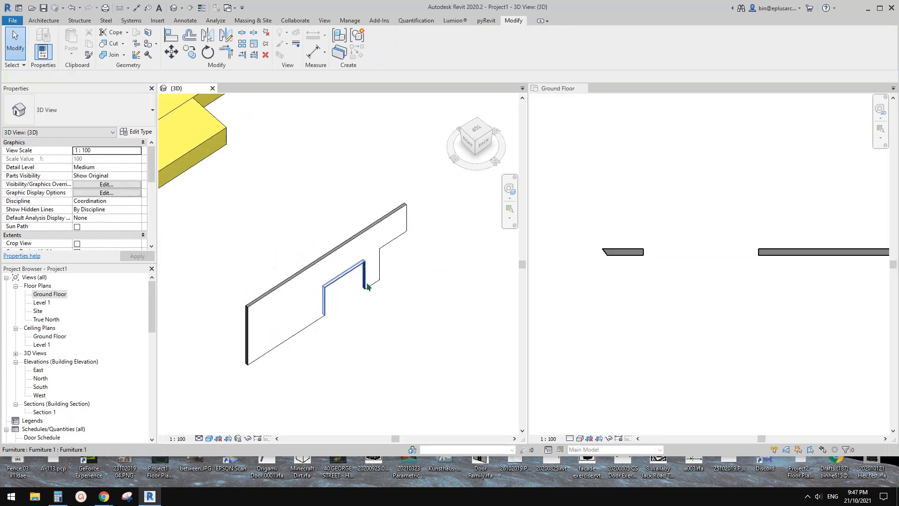
# Select the front yellow box in the 3D view and check which family category it belongs to
pyautogui.scroll(-3, 369, 284)
pyautogui.moveTo(353, 290)
pyautogui.mouseDown(button='middle')
pyautogui.moveTo(397, 288)
pyautogui.moveTo(331, 301)
pyautogui.moveTo(326, 321)
pyautogui.moveTo(351, 281)
pyautogui.mouseUp(button='middle')
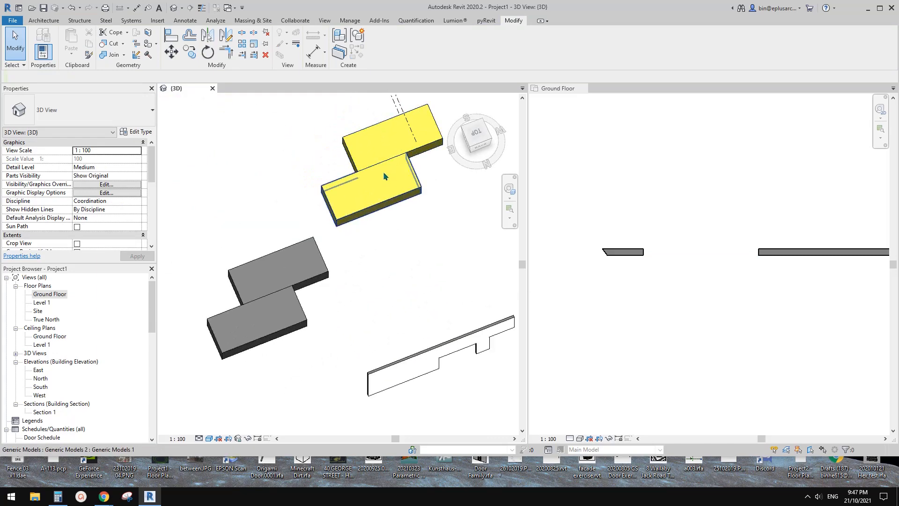
pyautogui.moveTo(385, 167); pyautogui.dragTo(364, 199, button='middle')
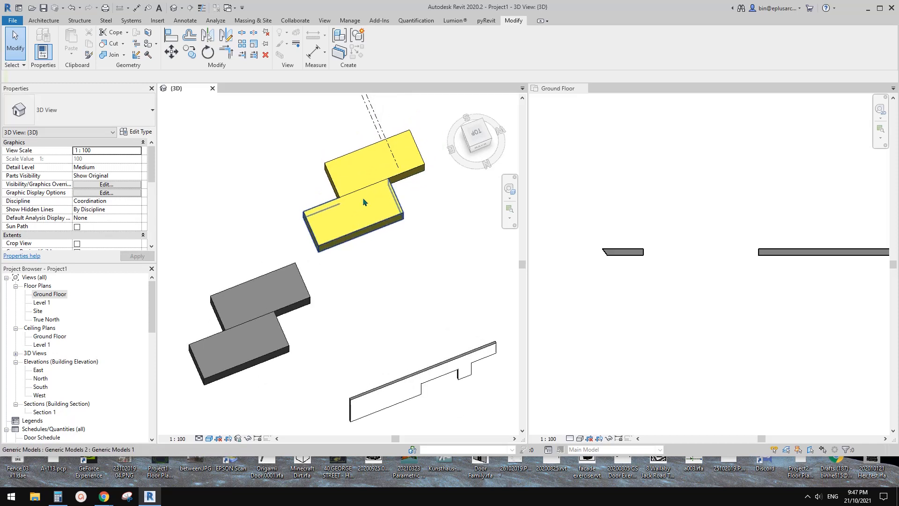
pyautogui.scroll(2, 373, 189)
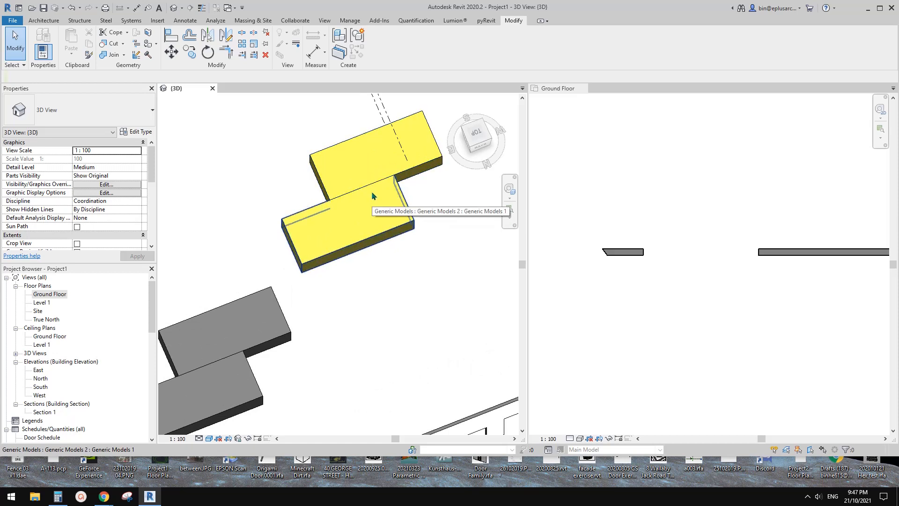
pyautogui.click(384, 186)
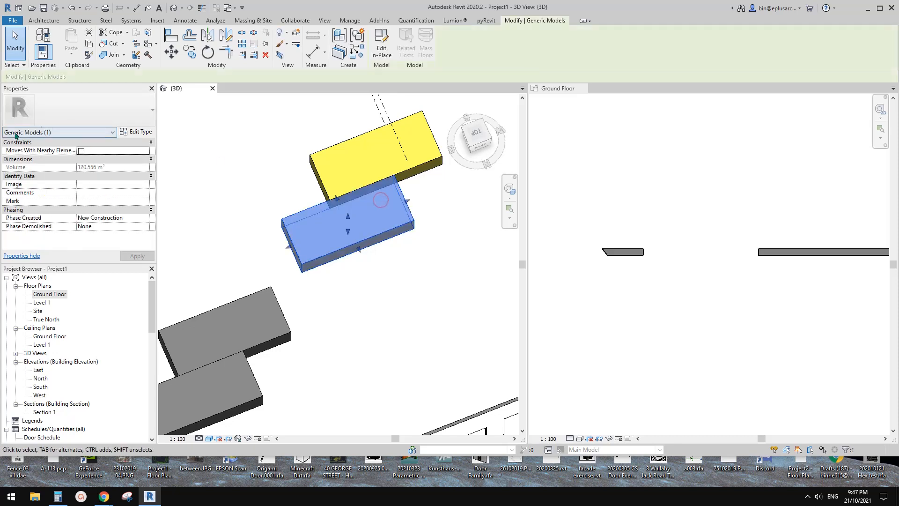
pyautogui.moveTo(405, 190); pyautogui.dragTo(406, 196, button='middle')
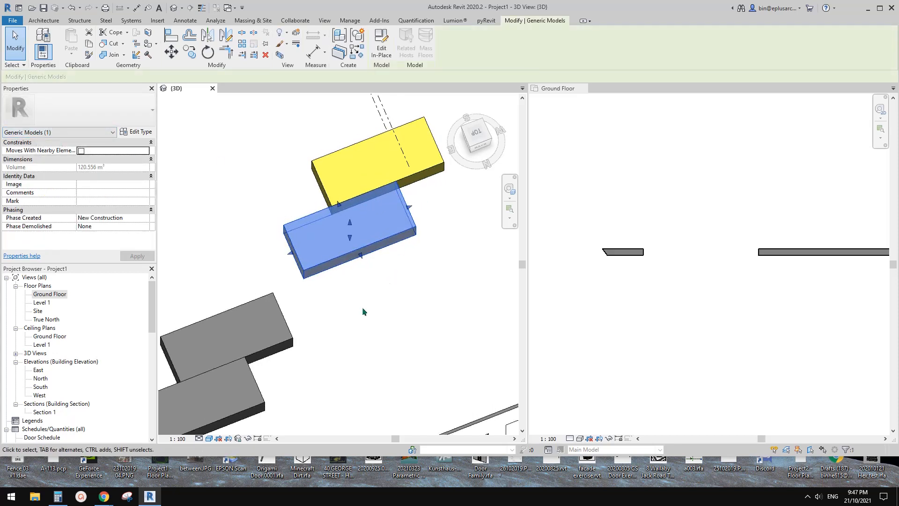
# Review the material column for the model categories, including Generic Models, in Object Styles, leaving the settings unchanged
pyautogui.click(341, 22)
pyautogui.click(65, 40)
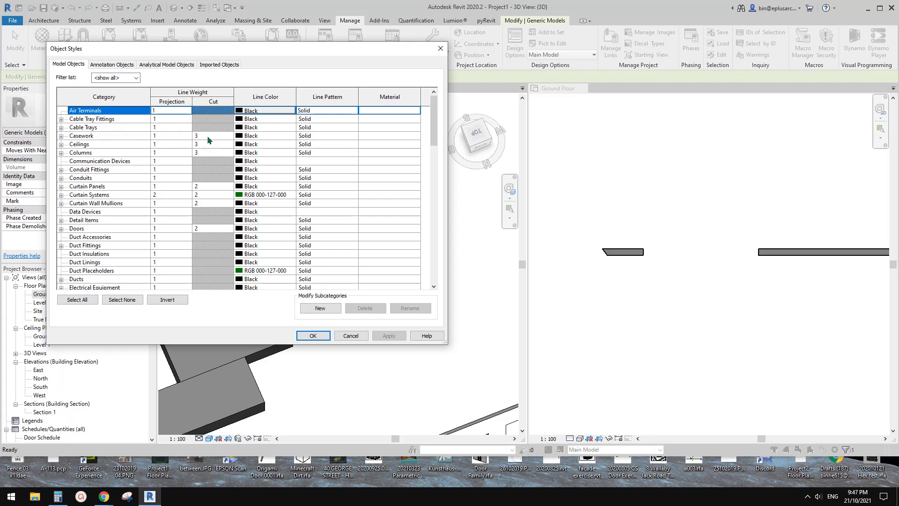
pyautogui.scroll(-2, 220, 135)
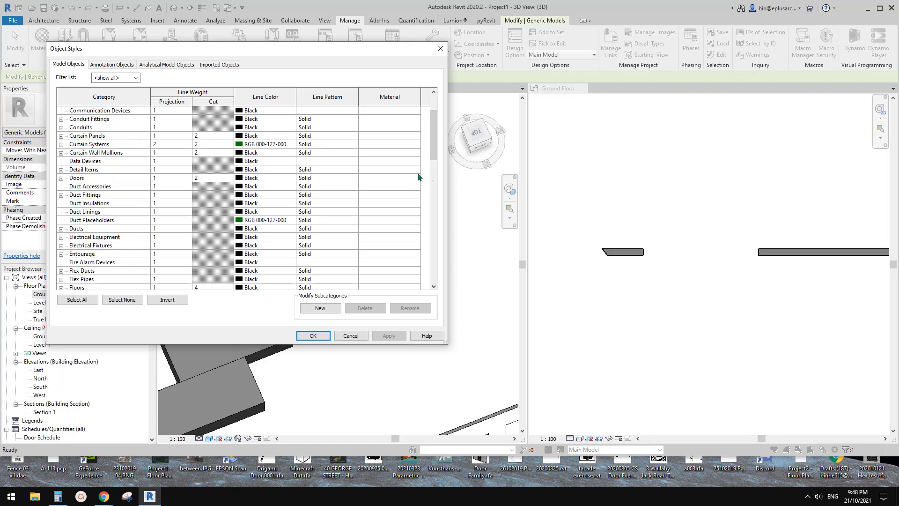
pyautogui.moveTo(433, 148); pyautogui.dragTo(435, 183)
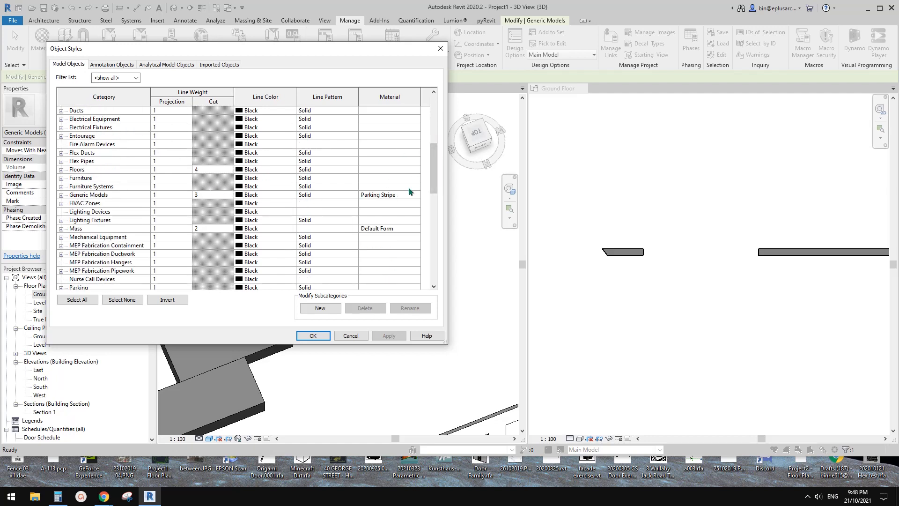
pyautogui.moveTo(431, 149); pyautogui.dragTo(431, 100)
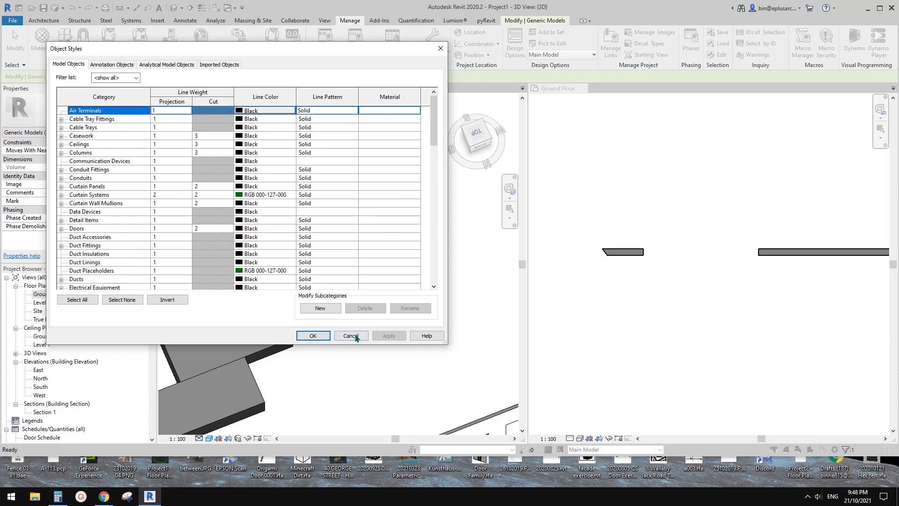
pyautogui.click(356, 336)
pyautogui.scroll(-3, 347, 337)
pyautogui.click(628, 328)
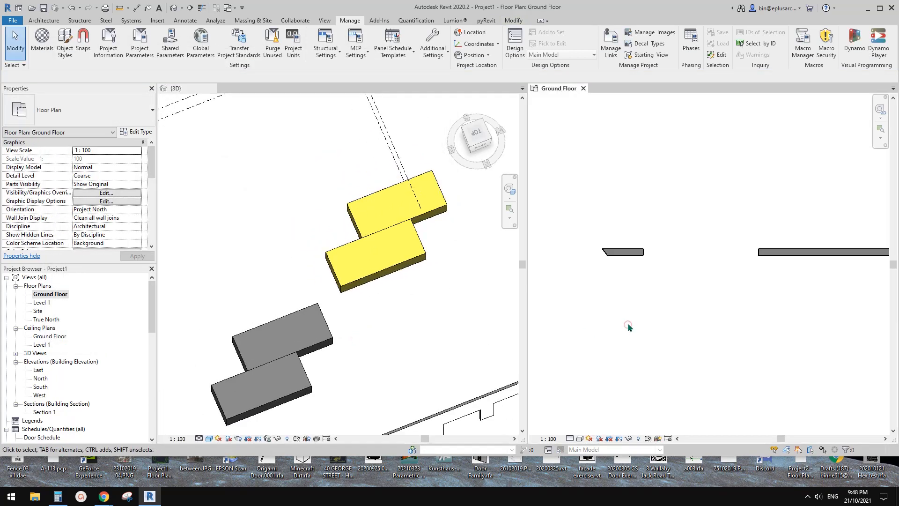
pyautogui.moveTo(628, 322); pyautogui.dragTo(674, 302, button='middle')
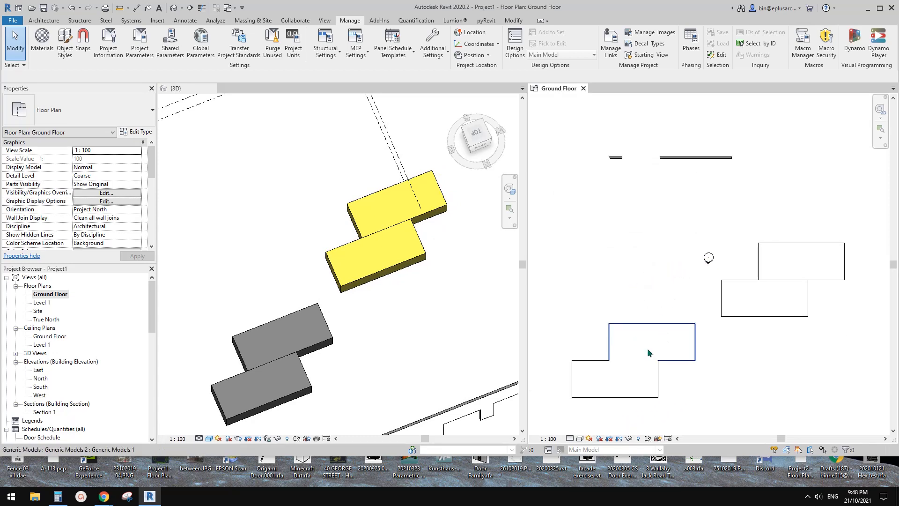
pyautogui.scroll(1, 650, 353)
pyautogui.scroll(-1, 651, 342)
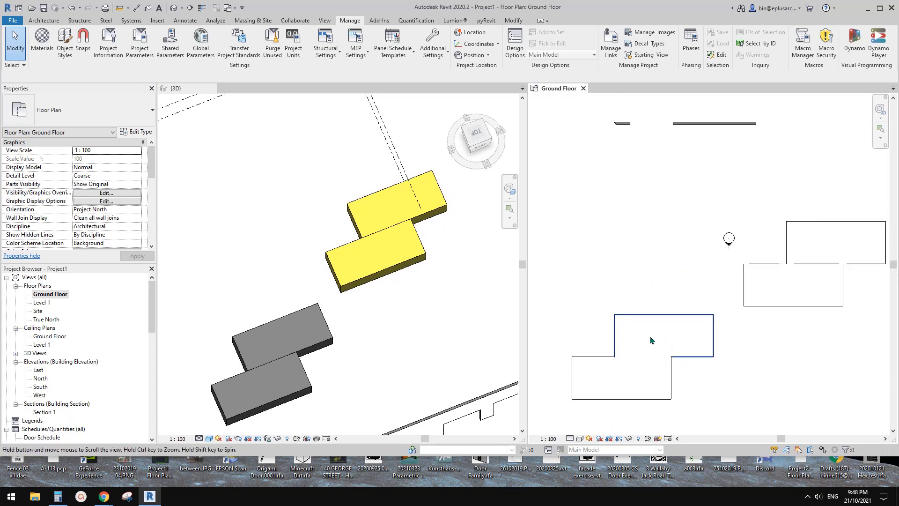
# Switch to the Google Docs outline to review the Family Category topics, and return to Revit
pyautogui.moveTo(103, 496)
pyautogui.click(145, 460)
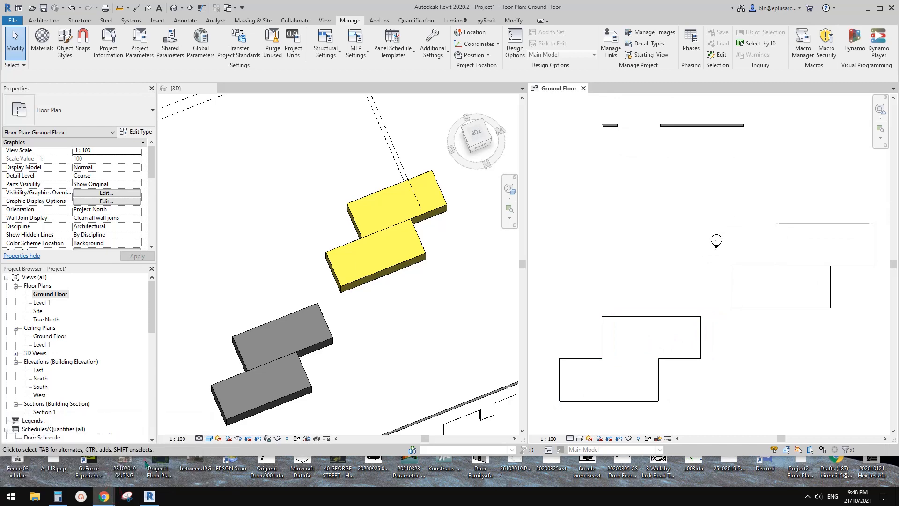
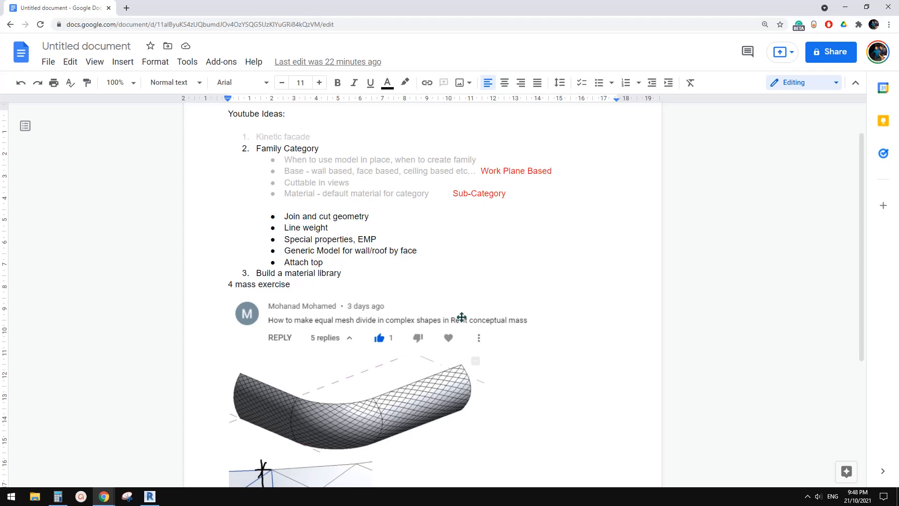
pyautogui.click(150, 498)
pyautogui.click(158, 459)
pyautogui.click(154, 500)
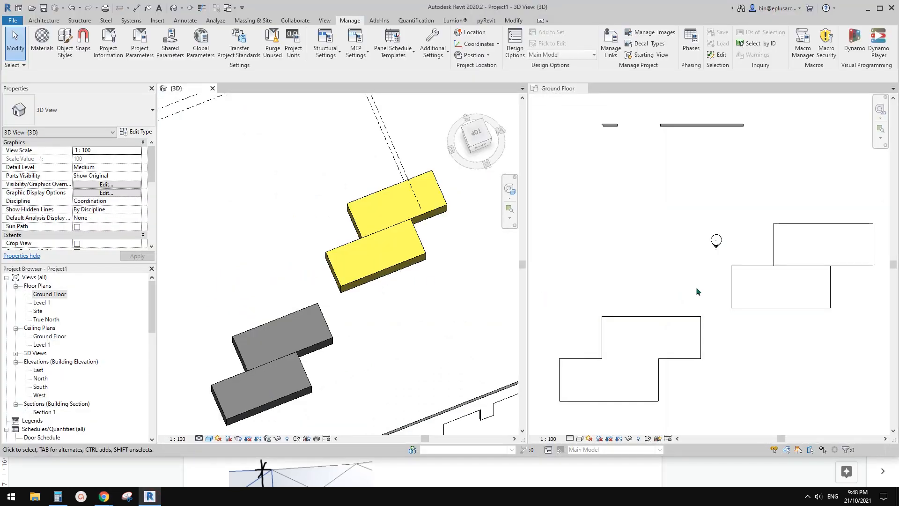
# Delete the walls, boxes, section and elevation markers together from the Ground Floor plan
pyautogui.scroll(-5, 696, 287)
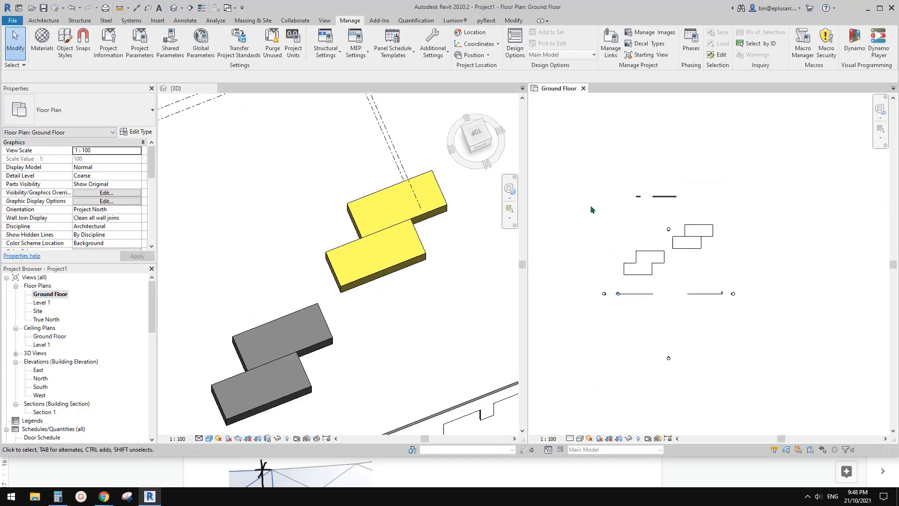
pyautogui.moveTo(590, 204); pyautogui.dragTo(768, 369)
pyautogui.press('Delete')
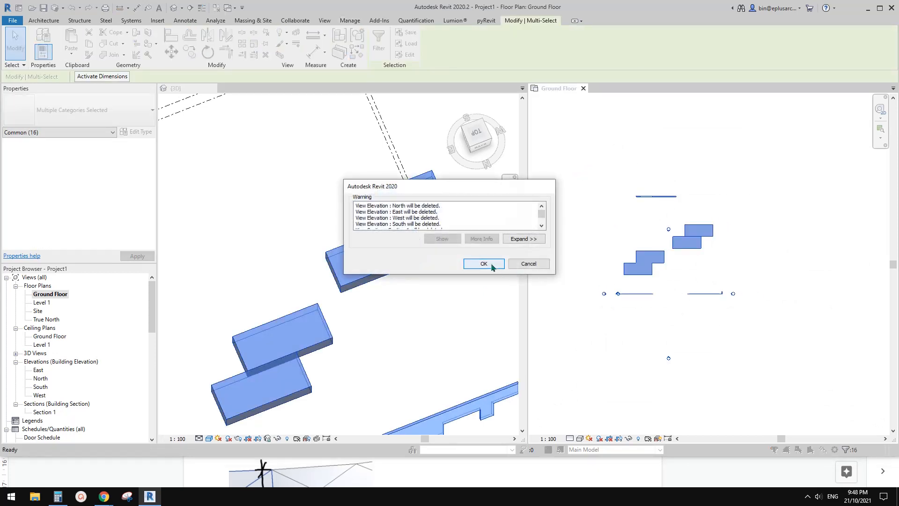
# Confirm deletion of the selected elements and their views, and start an in-place Generic Models component named Generic Models 1
pyautogui.click(484, 264)
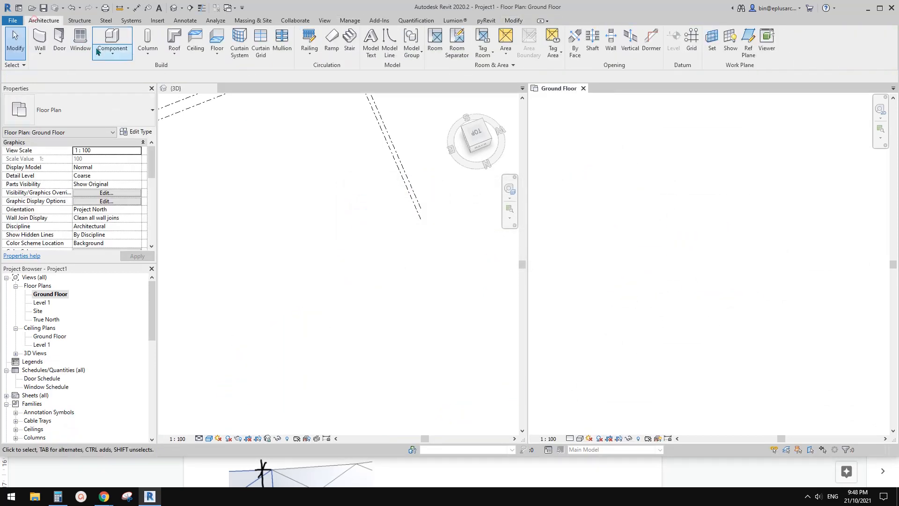
pyautogui.click(97, 52)
pyautogui.click(129, 89)
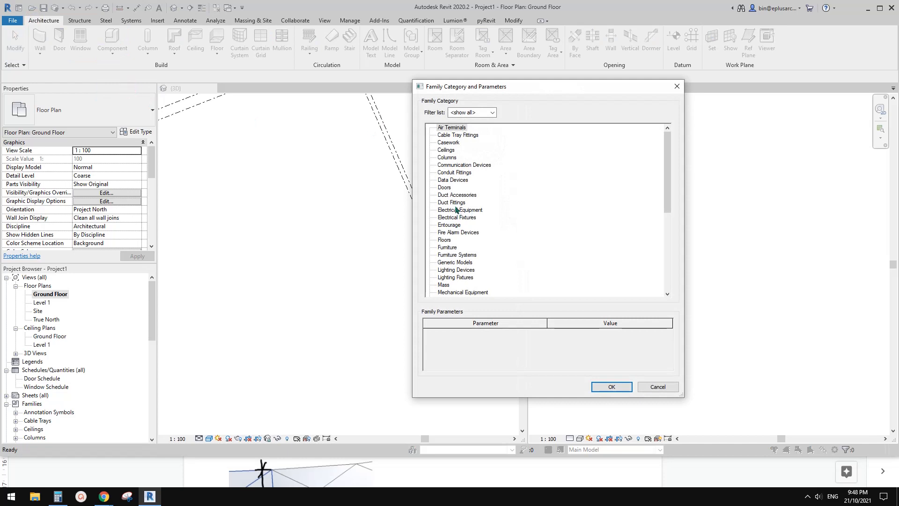
pyautogui.click(457, 209)
pyautogui.press('g')
pyautogui.click(612, 386)
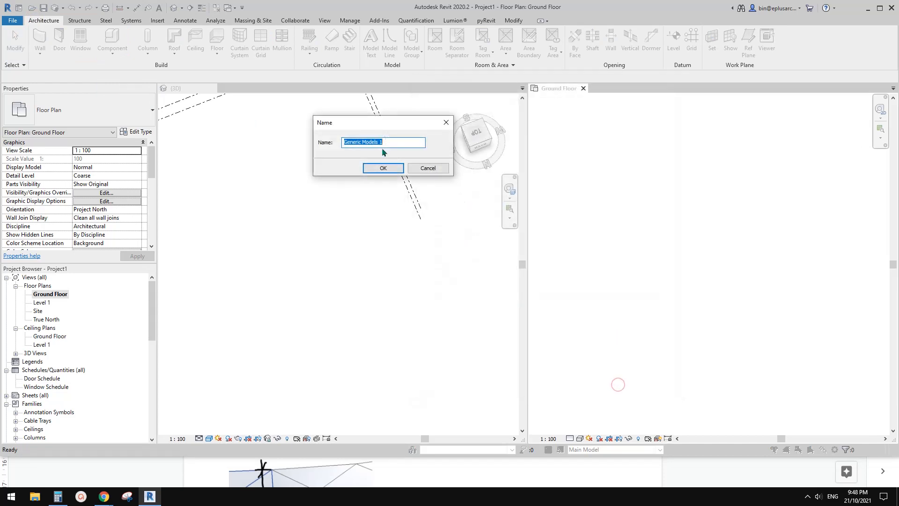
pyautogui.click(383, 168)
# Create an extrusion from a freehand horizontal rectangle in the middle of the Ground Floor plan
pyautogui.click(80, 41)
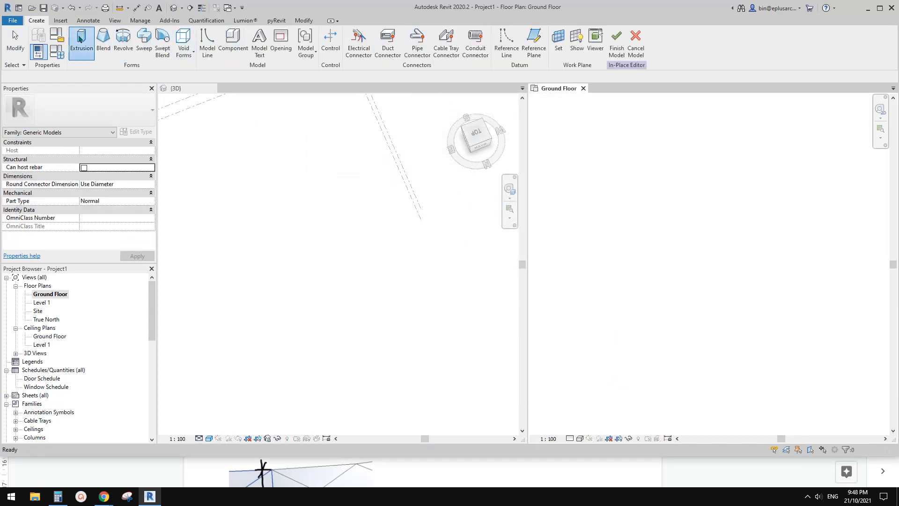
pyautogui.click(642, 237)
pyautogui.click(353, 33)
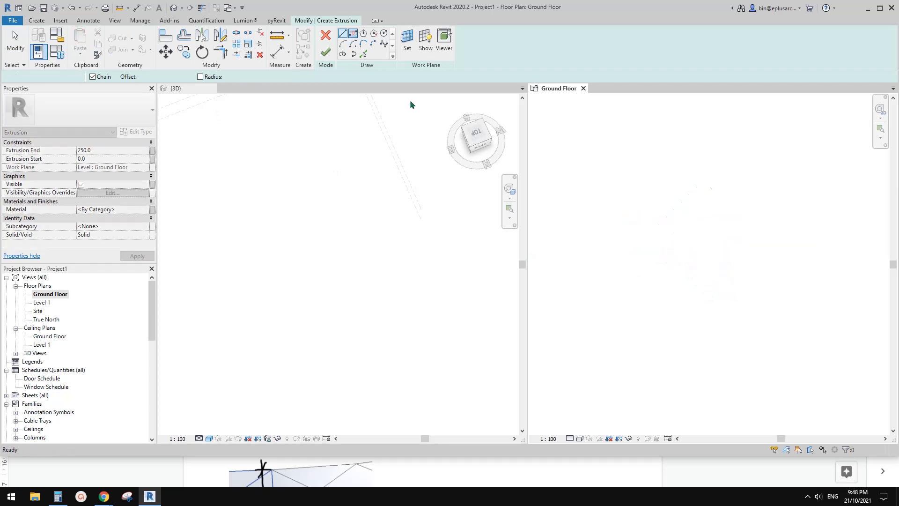
pyautogui.click(627, 225)
pyautogui.click(712, 270)
pyautogui.click(326, 51)
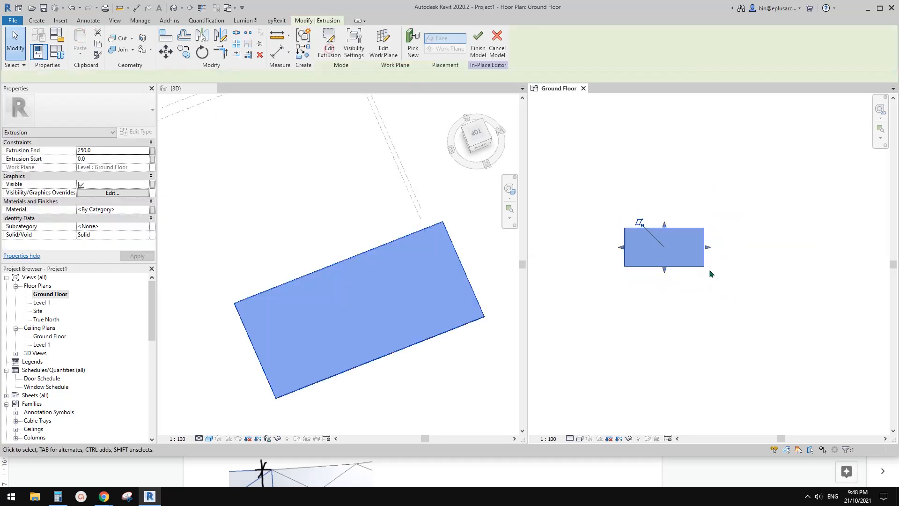
# Set the rectangular extrusion's end to 2400 and finish the in-place model
pyautogui.scroll(3, 625, 243)
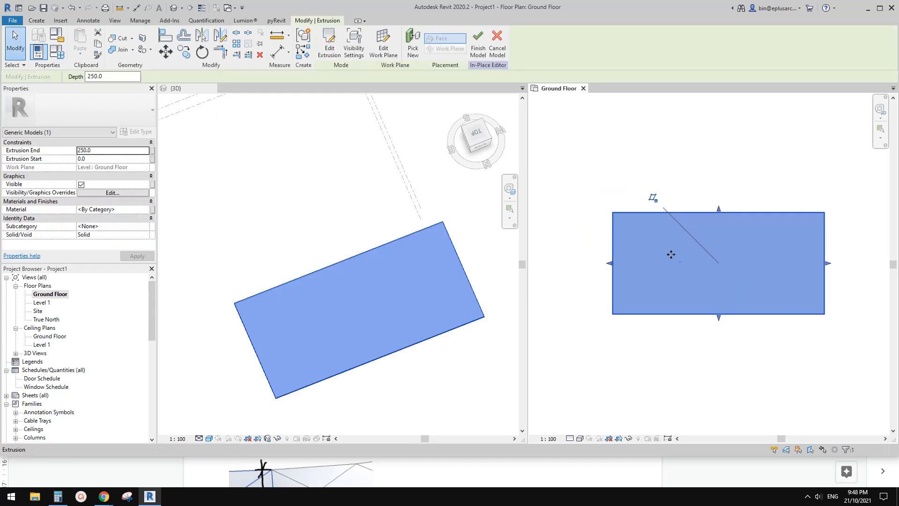
pyautogui.click(112, 150)
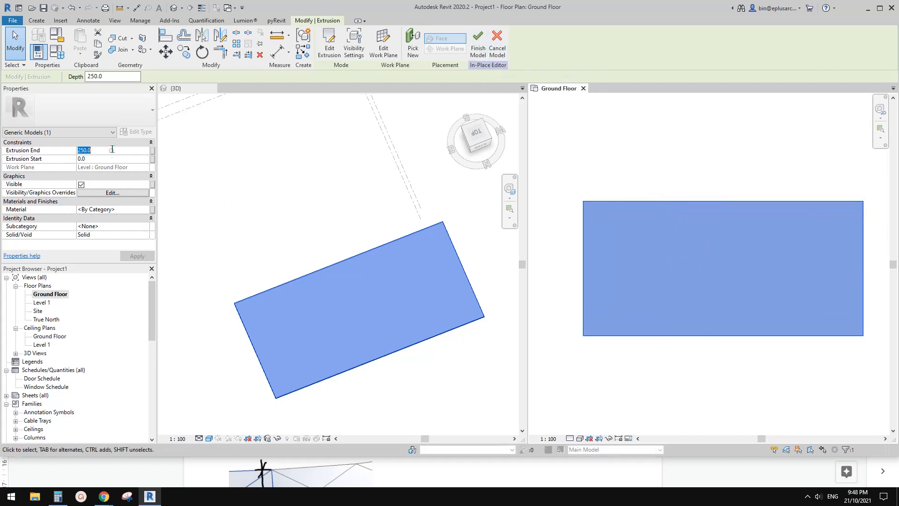
pyautogui.write('240')
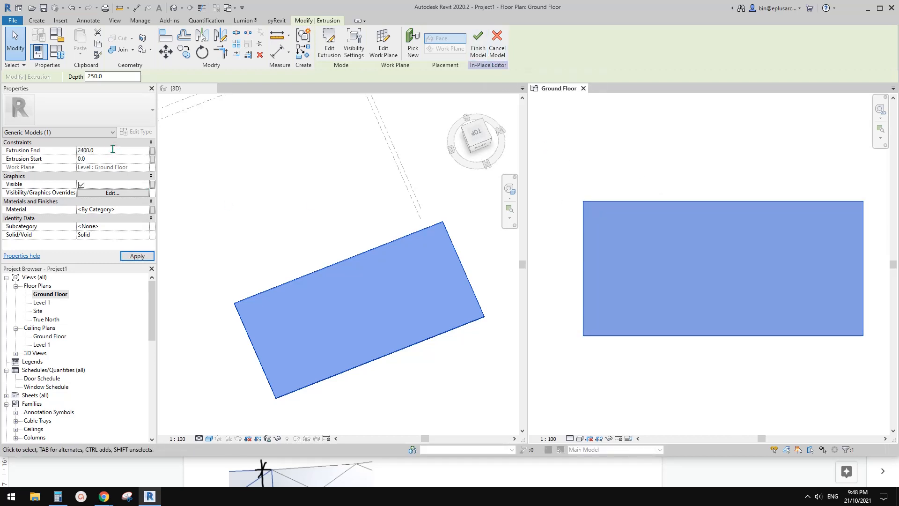
pyautogui.click(478, 42)
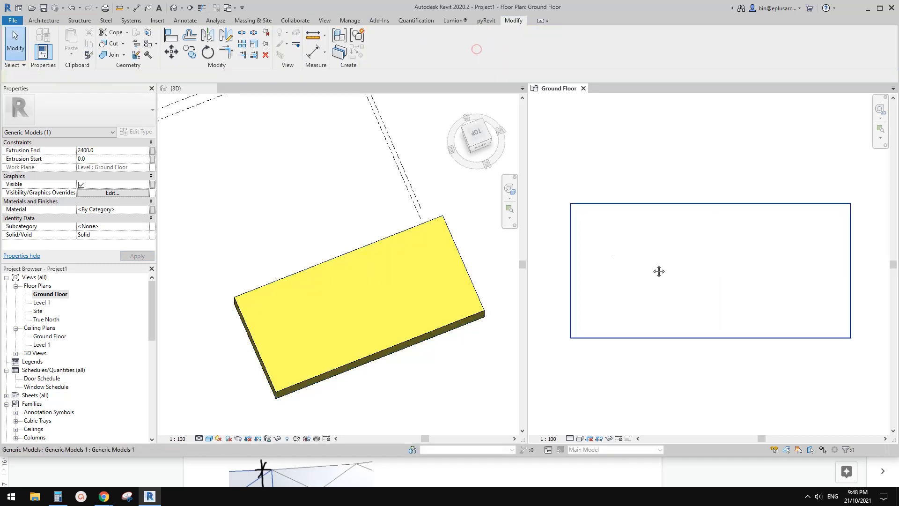
# Set the Ground Floor plan's view scale to 1:500
pyautogui.scroll(1, 581, 203)
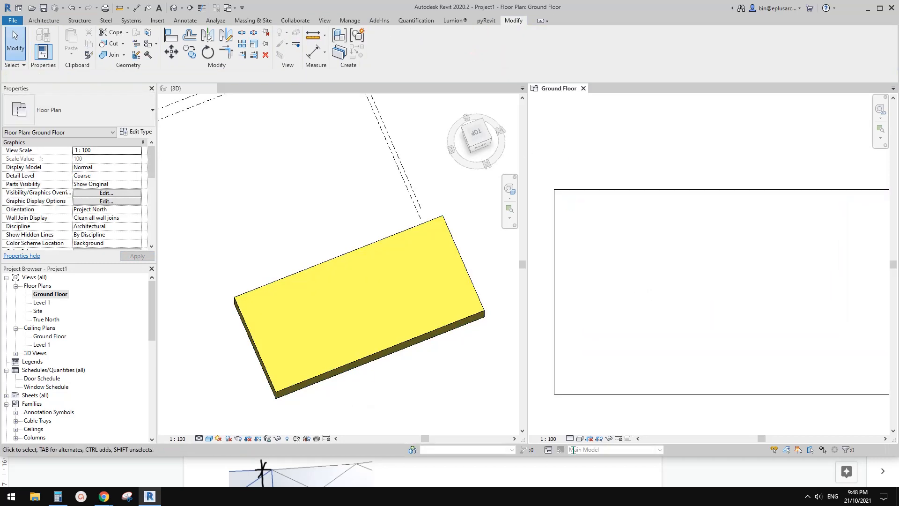
pyautogui.click(553, 439)
pyautogui.click(559, 397)
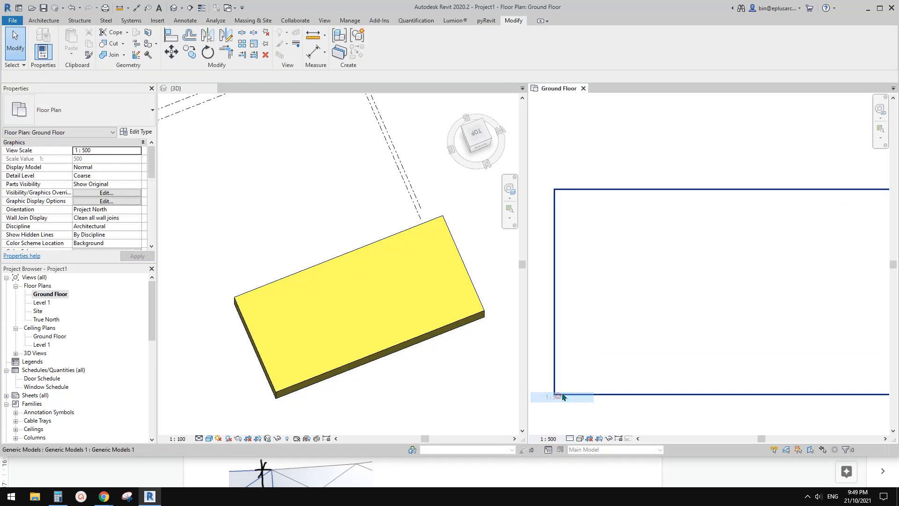
pyautogui.scroll(1, 560, 214)
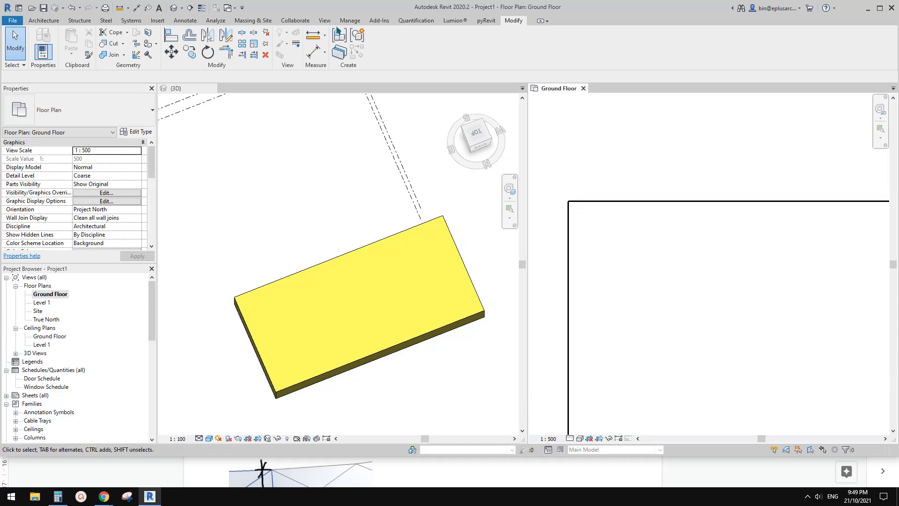
# Set the cut line weight of the Generic Models category to 7 in Object Styles and apply it
pyautogui.click(350, 20)
pyautogui.click(64, 42)
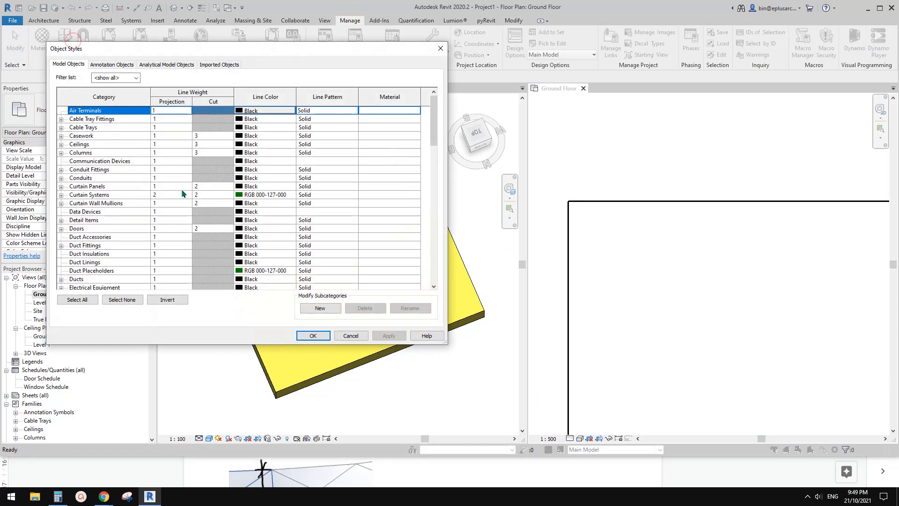
pyautogui.click(104, 197)
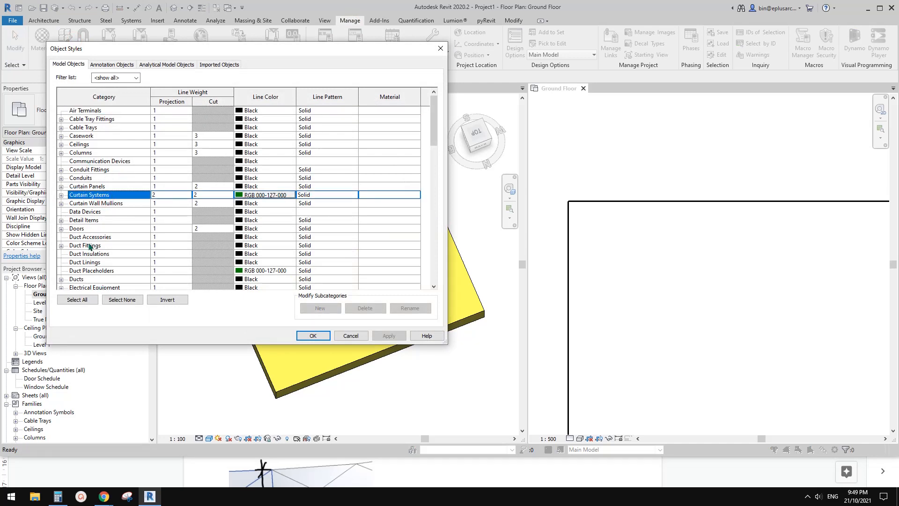
pyautogui.press('g')
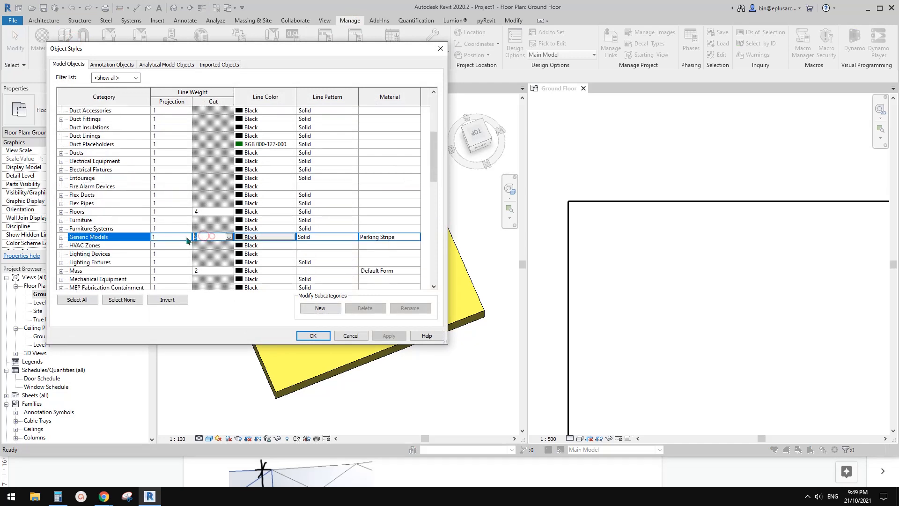
pyautogui.write('7')
pyautogui.click(389, 336)
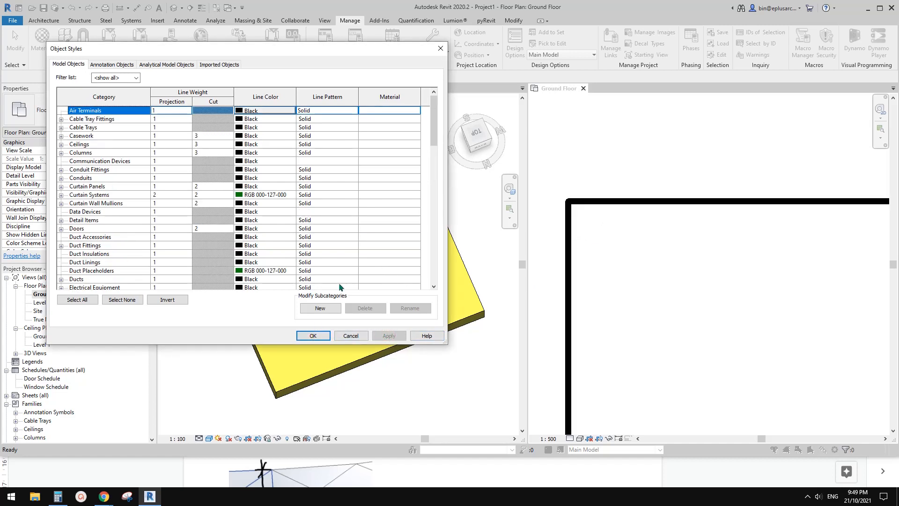
pyautogui.click(313, 336)
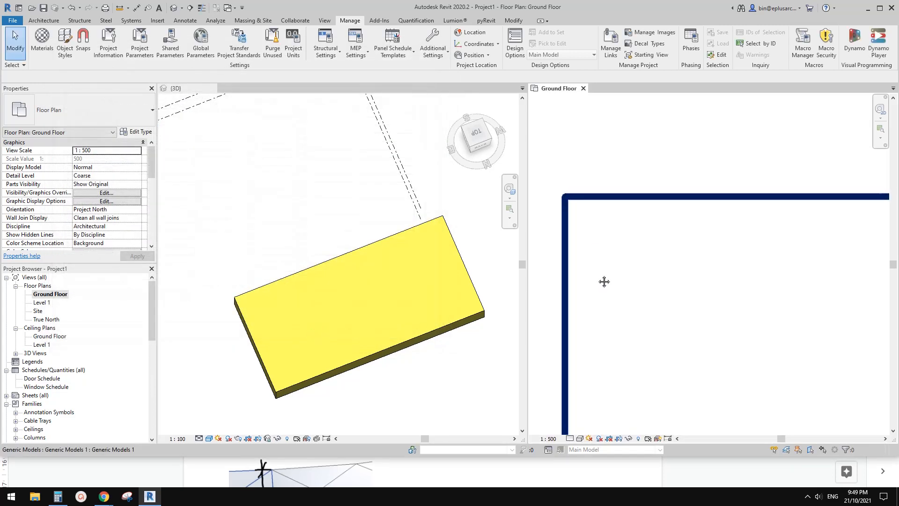
# Examine the subcategories under Generic Models in Object Styles, with their line weights, colours and materials, and leave without changes
pyautogui.click(582, 201)
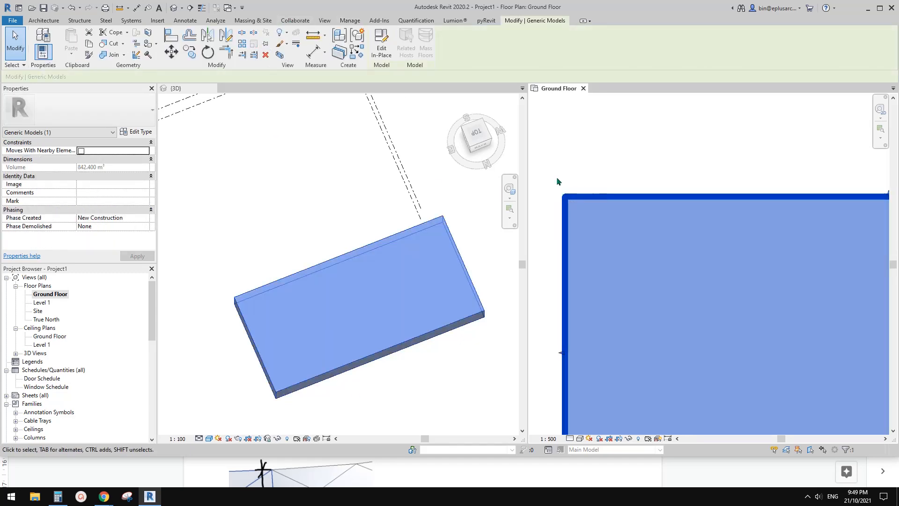
pyautogui.click(350, 21)
pyautogui.click(66, 44)
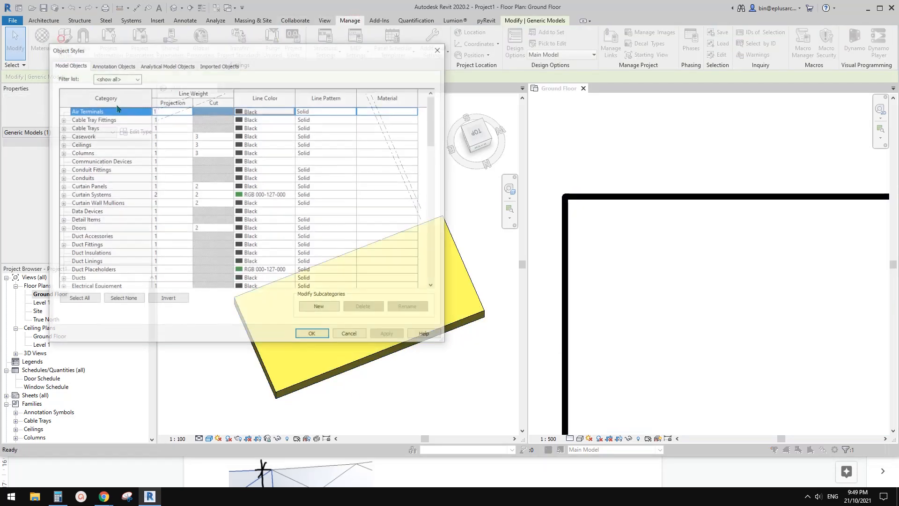
pyautogui.click(92, 195)
pyautogui.click(88, 255)
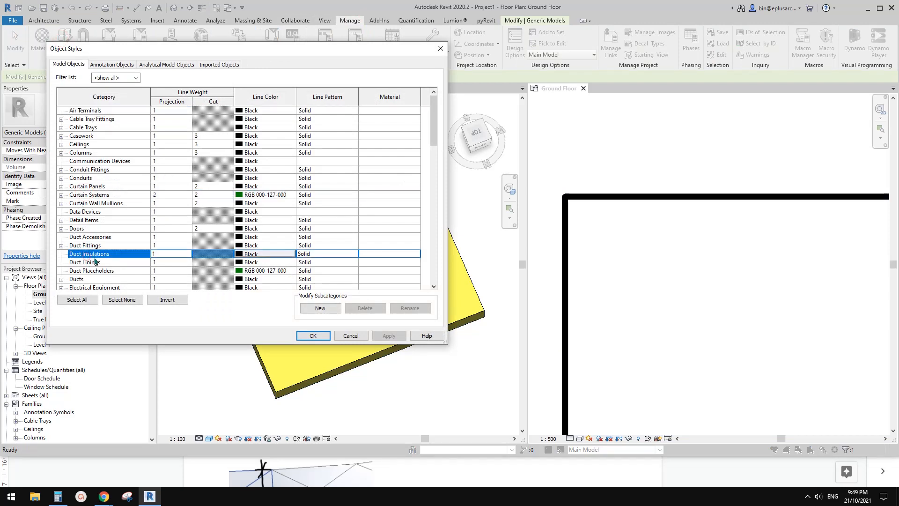
pyautogui.scroll(-2, 93, 261)
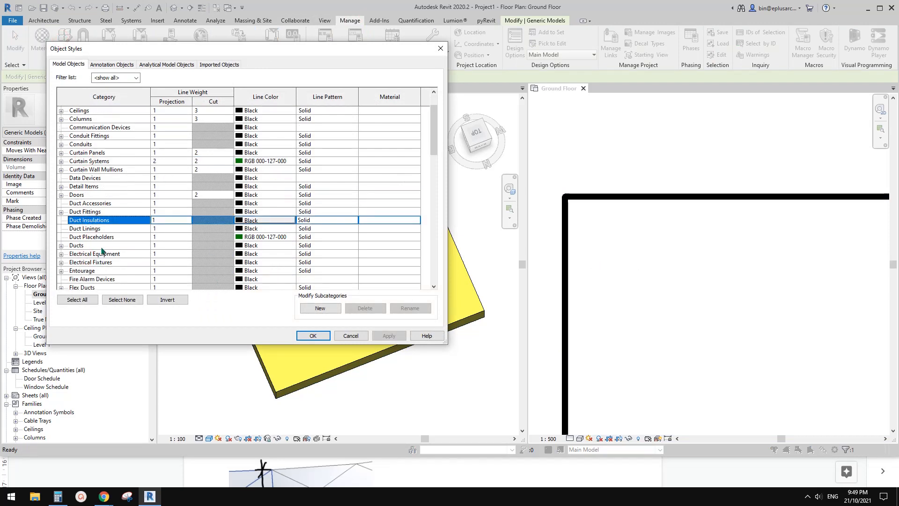
pyautogui.click(89, 264)
pyautogui.scroll(-2, 91, 265)
pyautogui.click(95, 270)
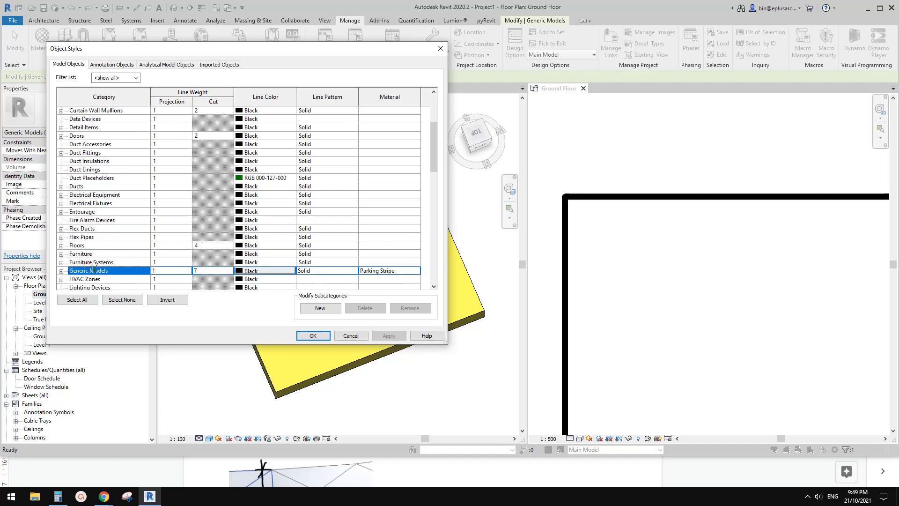
pyautogui.scroll(-1, 89, 264)
pyautogui.click(62, 246)
pyautogui.click(659, 259)
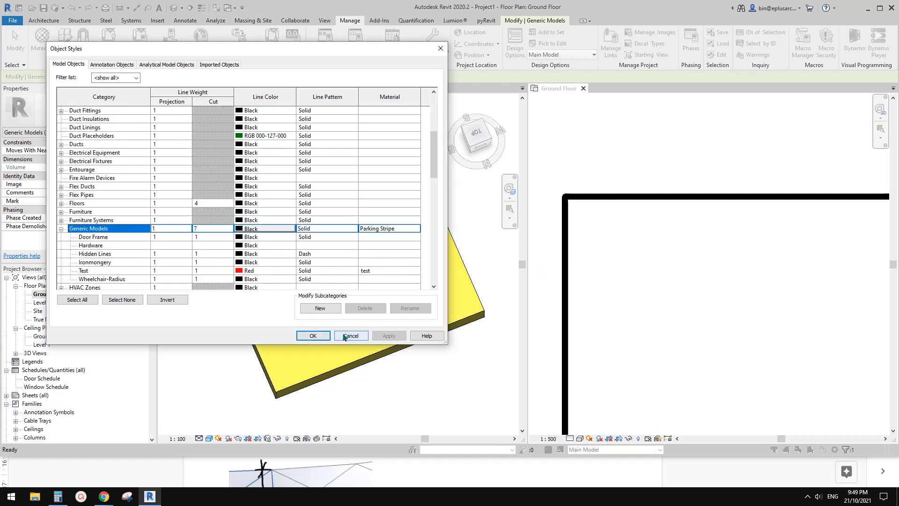
pyautogui.click(349, 337)
# Edit the generic model in place and add a small rectangular extrusion above its upper-left corner in plan, with extrusion end 2400
pyautogui.click(589, 216)
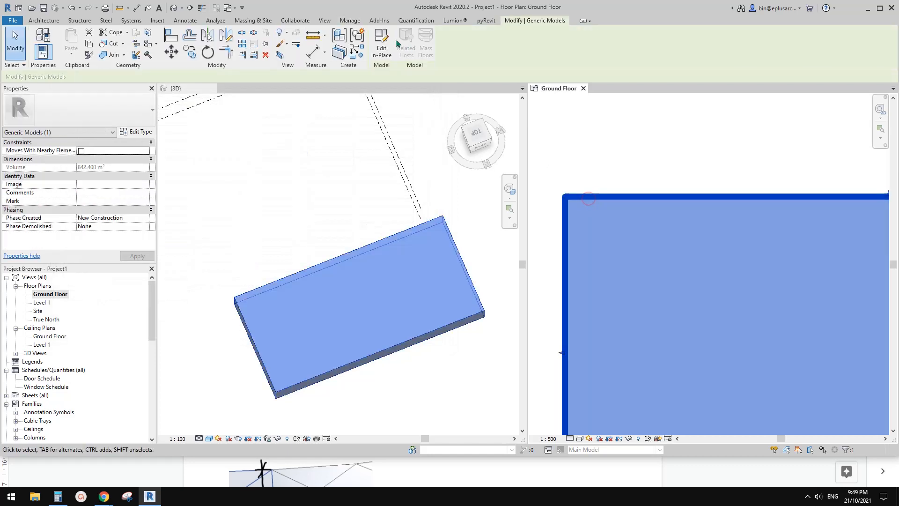
pyautogui.click(387, 38)
pyautogui.click(82, 41)
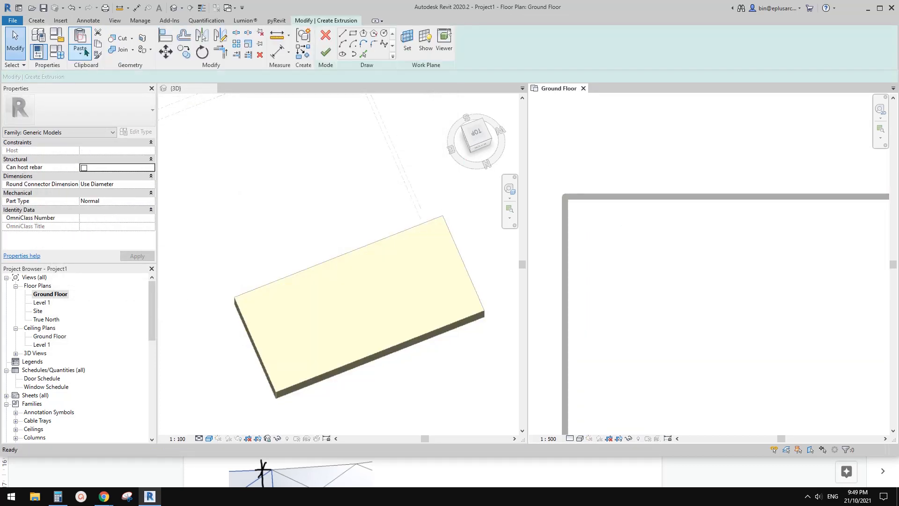
pyautogui.click(353, 34)
pyautogui.moveTo(626, 154); pyautogui.dragTo(626, 215, button='middle')
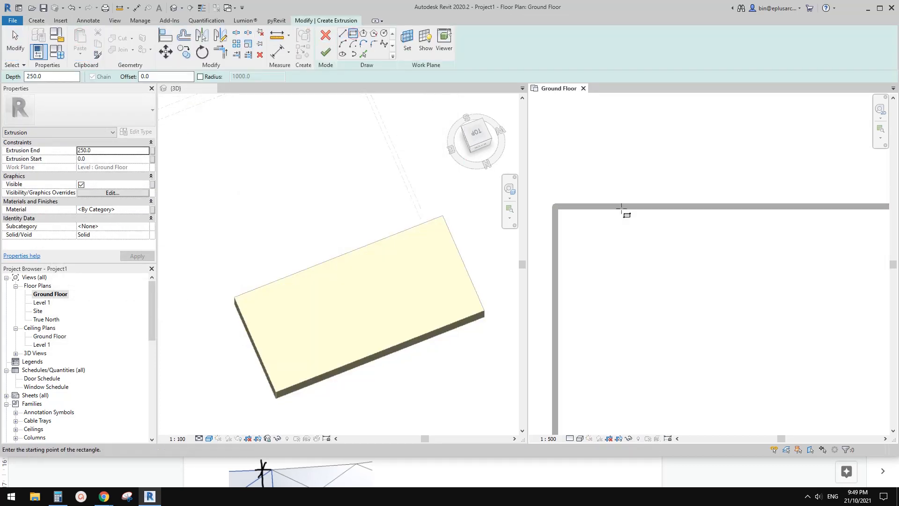
pyautogui.click(612, 149)
pyautogui.click(696, 219)
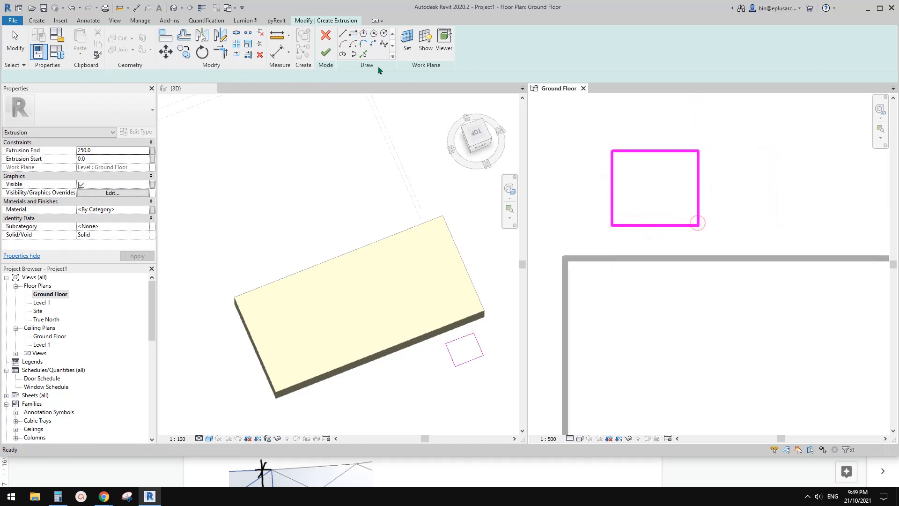
pyautogui.click(325, 51)
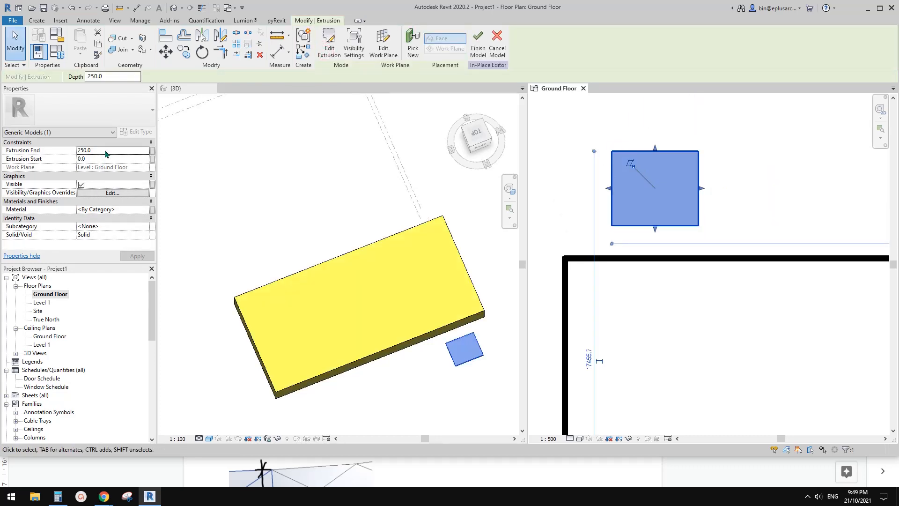
pyautogui.click(106, 151)
pyautogui.write('240')
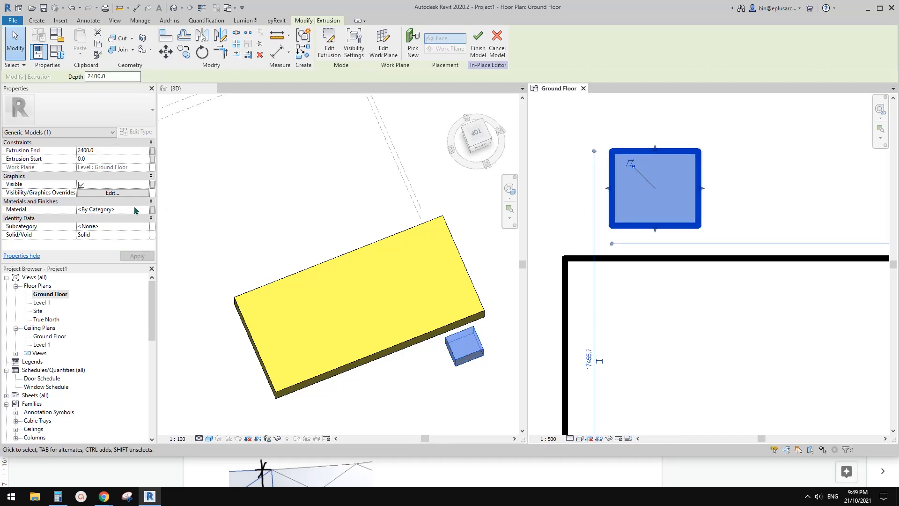
# Assign the small extrusion to the Test subcategory and finish the in-place model
pyautogui.click(145, 228)
pyautogui.scroll(-1, 140, 255)
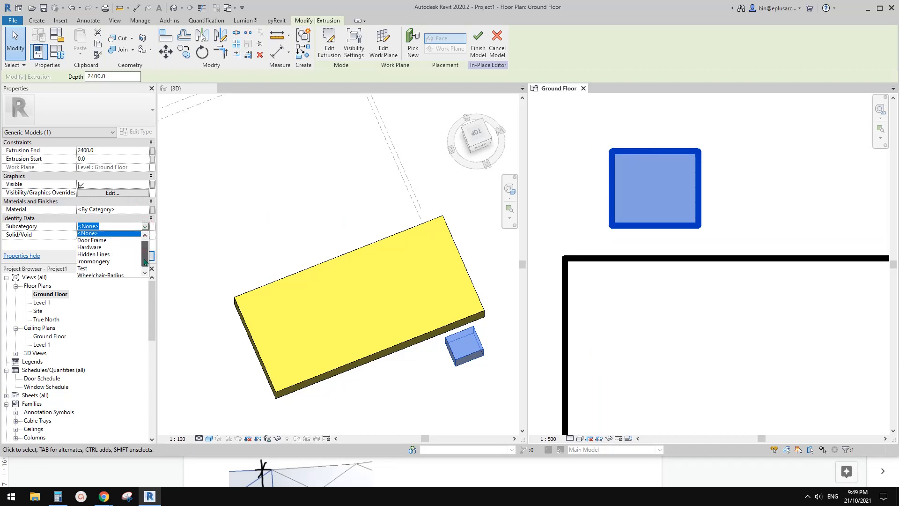
pyautogui.moveTo(146, 261); pyautogui.dragTo(149, 248)
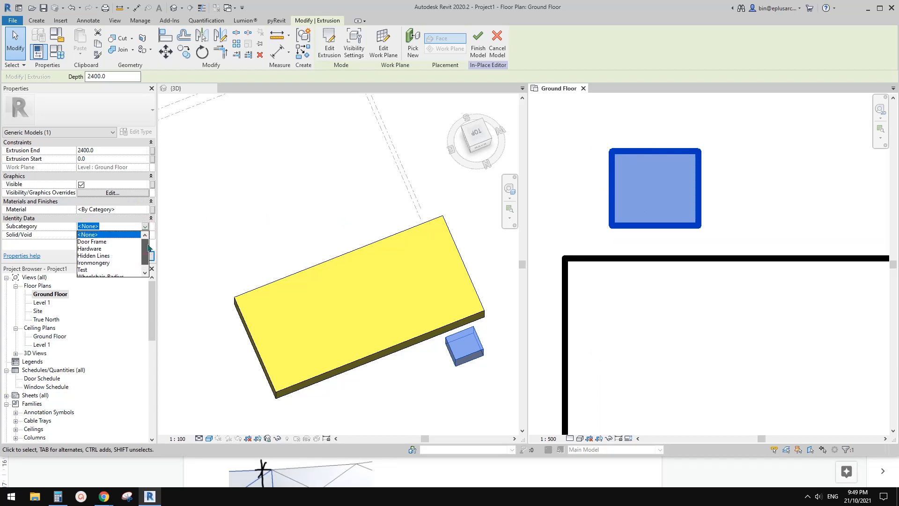
pyautogui.scroll(-1, 144, 254)
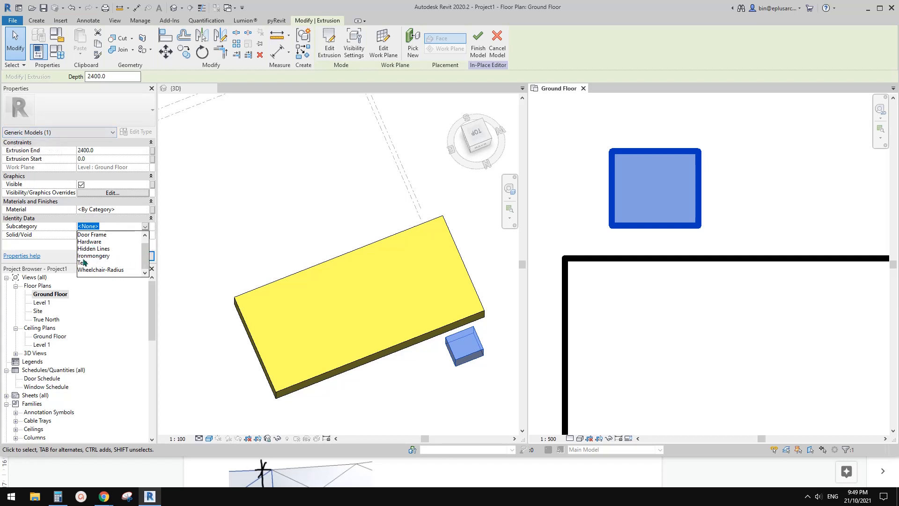
pyautogui.click(85, 262)
pyautogui.click(137, 256)
pyautogui.click(563, 164)
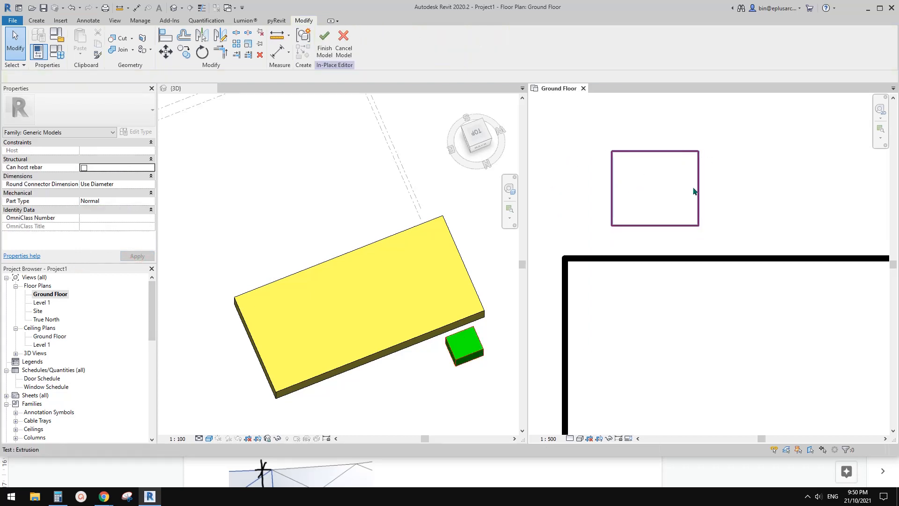
pyautogui.click(325, 51)
pyautogui.scroll(-2, 377, 206)
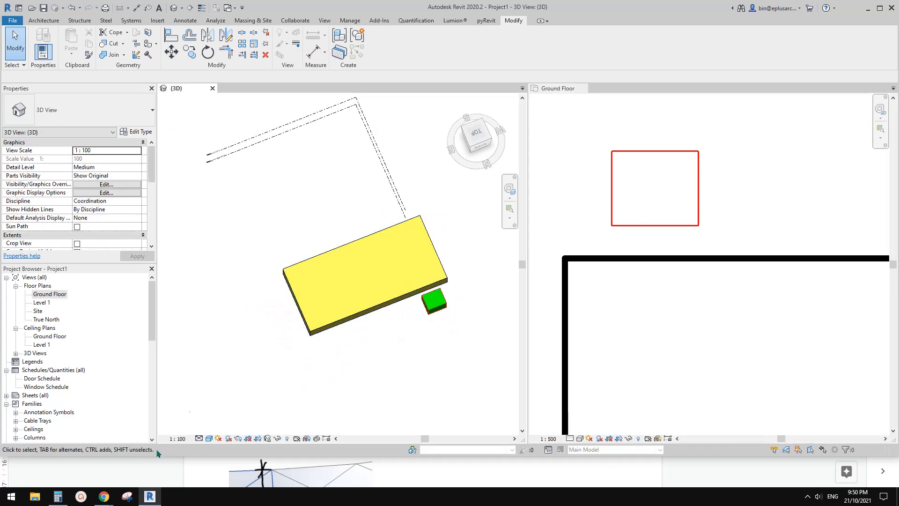
# Switch to the Google Docs notes and grey out the text of the "Join and cut geometry" and "Line weight" bullets
pyautogui.moveTo(110, 498)
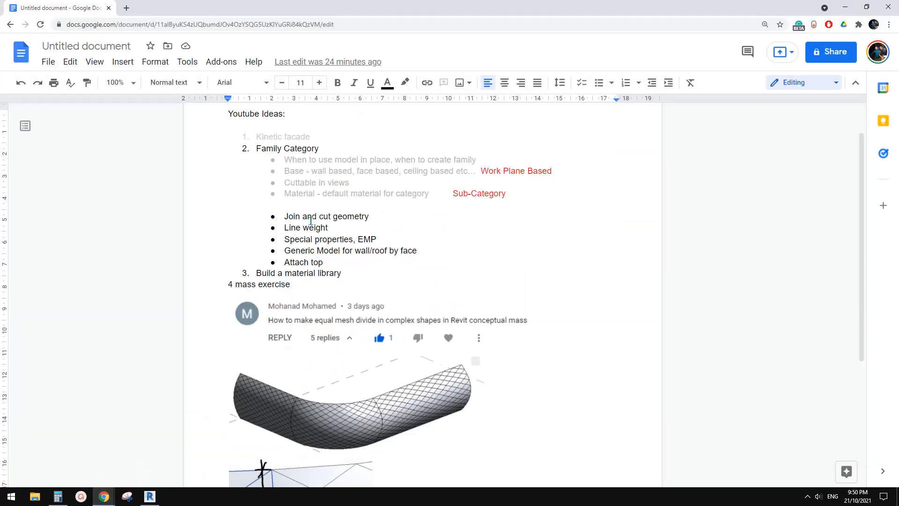
pyautogui.moveTo(298, 223); pyautogui.dragTo(280, 214)
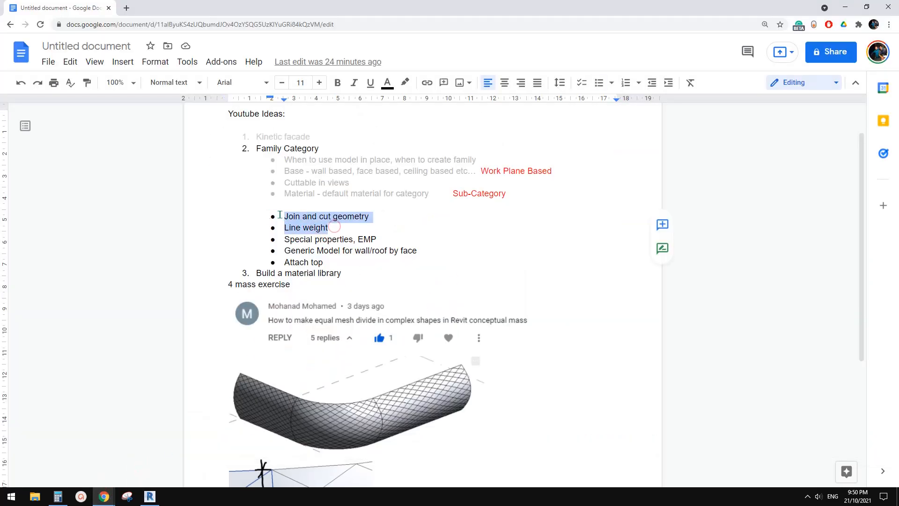
pyautogui.click(388, 83)
pyautogui.click(432, 141)
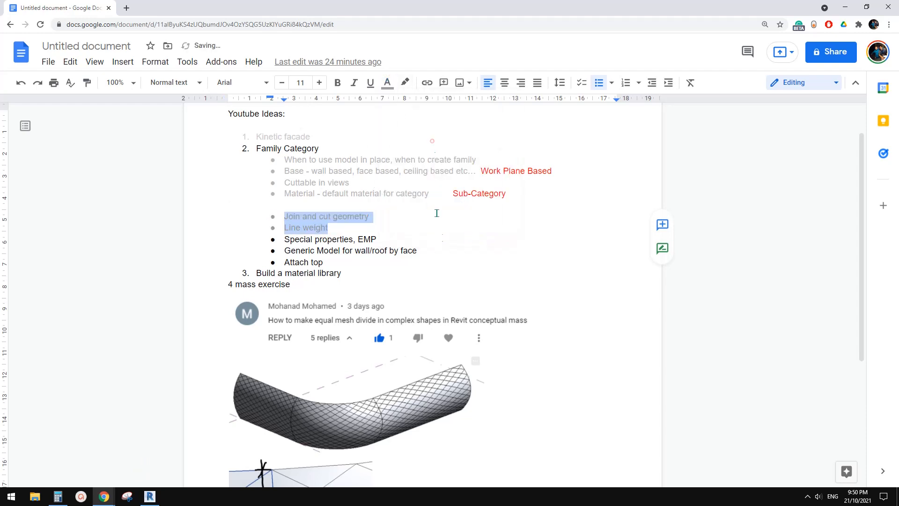
pyautogui.click(340, 238)
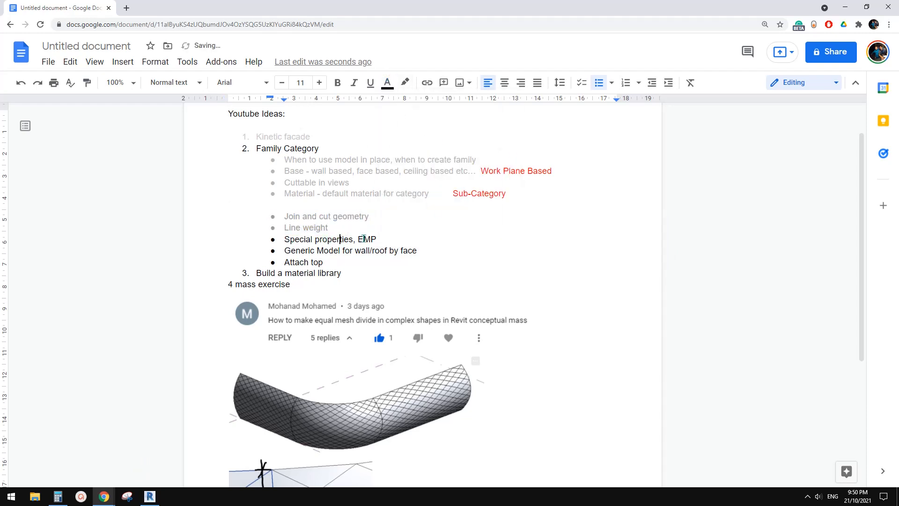
# Switch back to Revit, open the generic model for in-place editing from the Ground Floor plan and select its large extrusion
pyautogui.click(150, 496)
pyautogui.scroll(-1, 420, 279)
pyautogui.moveTo(418, 278); pyautogui.dragTo(349, 311, button='middle')
pyautogui.click(645, 284)
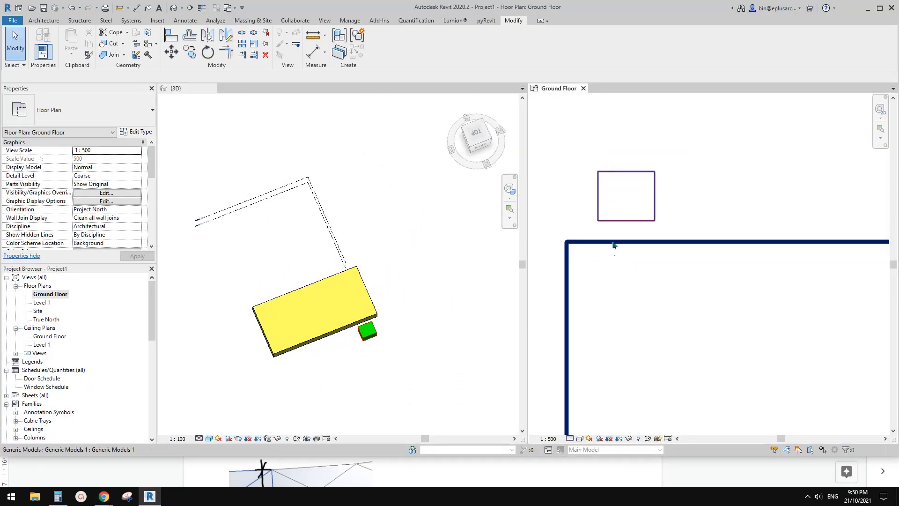
pyautogui.click(575, 216)
pyautogui.click(385, 49)
pyautogui.scroll(-1, 681, 304)
pyautogui.moveTo(681, 306); pyautogui.dragTo(661, 248, button='middle')
pyautogui.click(668, 205)
pyautogui.scroll(1, 681, 198)
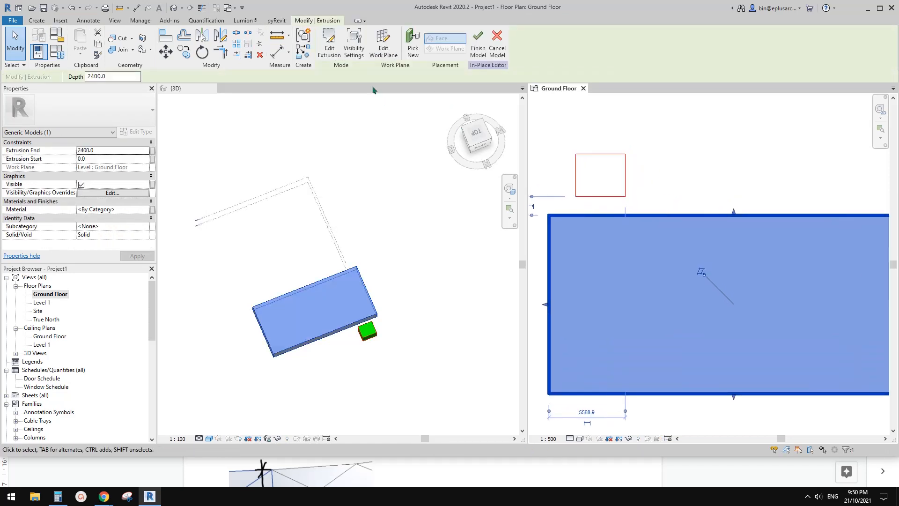
# Place a Power - Unbalance electrical connector on the top face of the small Test extrusion and finish the in-place model
pyautogui.click(37, 21)
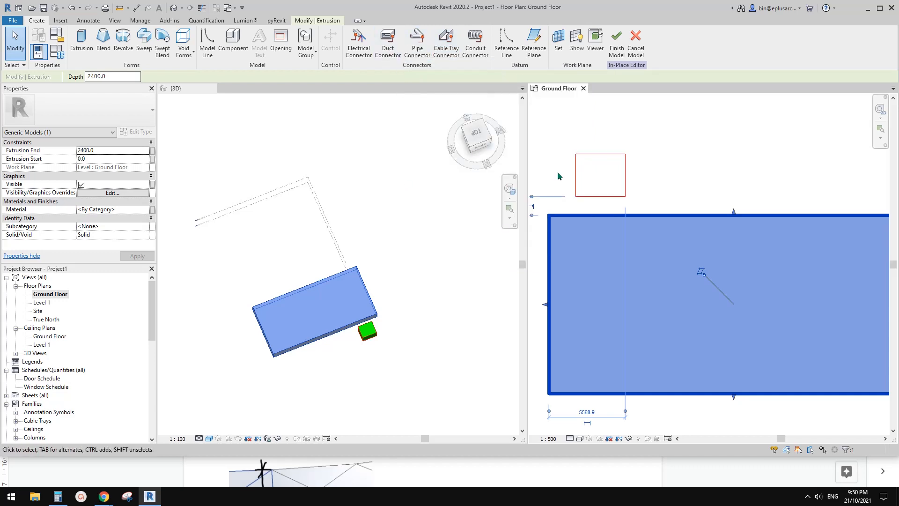
pyautogui.scroll(-1, 588, 196)
pyautogui.moveTo(588, 196); pyautogui.dragTo(616, 196, button='middle')
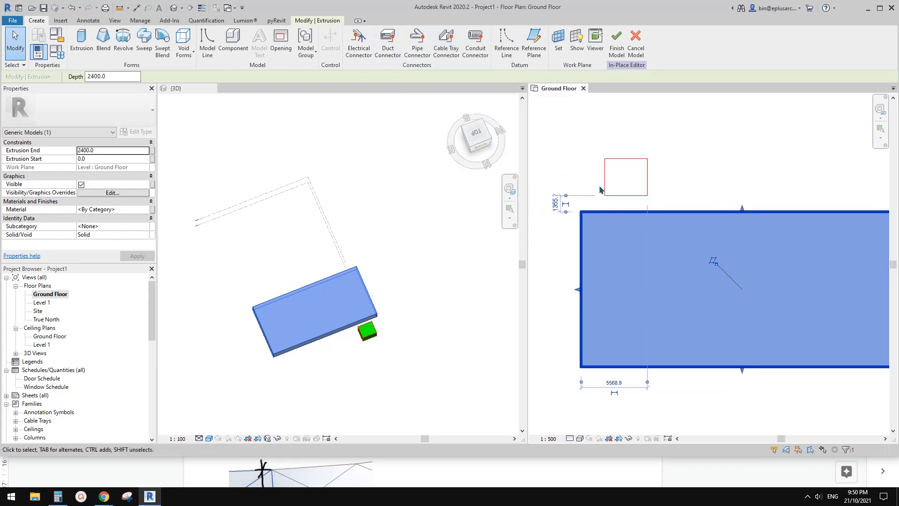
pyautogui.click(647, 168)
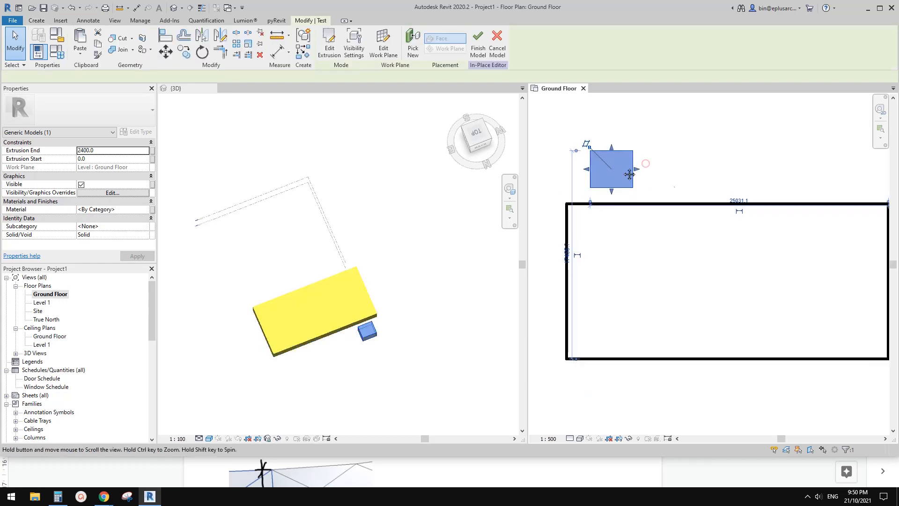
pyautogui.moveTo(646, 168); pyautogui.dragTo(636, 206, button='middle')
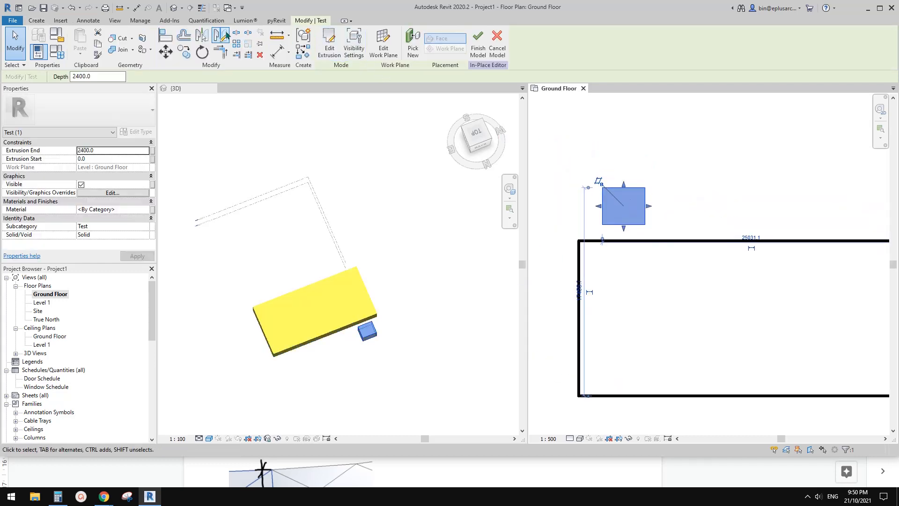
pyautogui.click(37, 20)
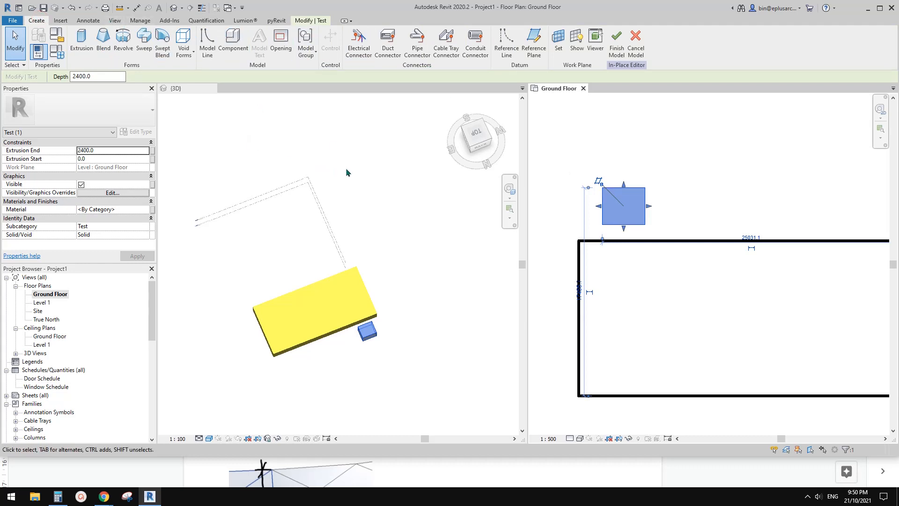
pyautogui.moveTo(597, 164); pyautogui.dragTo(606, 172, button='middle')
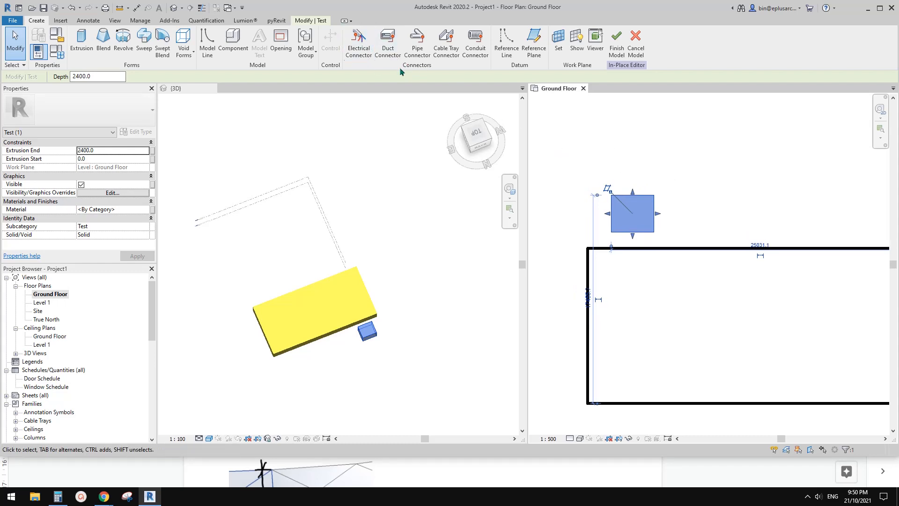
pyautogui.click(362, 53)
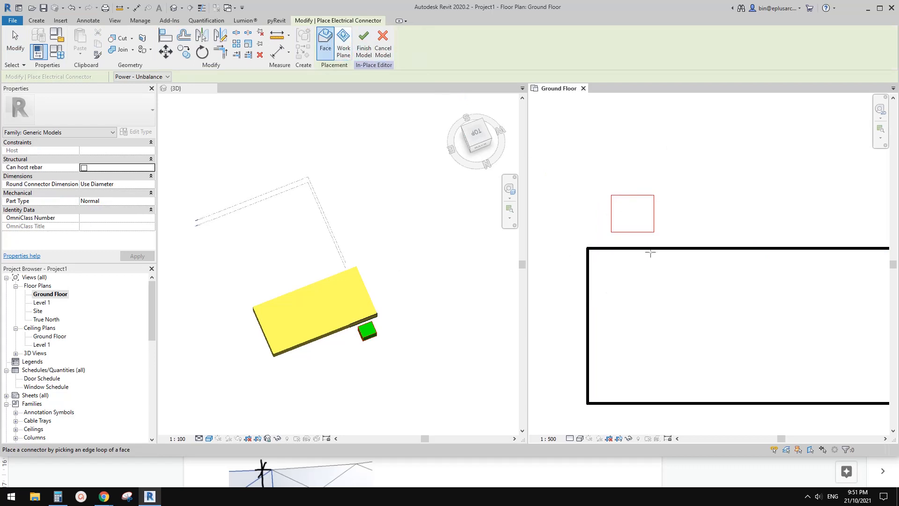
pyautogui.scroll(5, 399, 335)
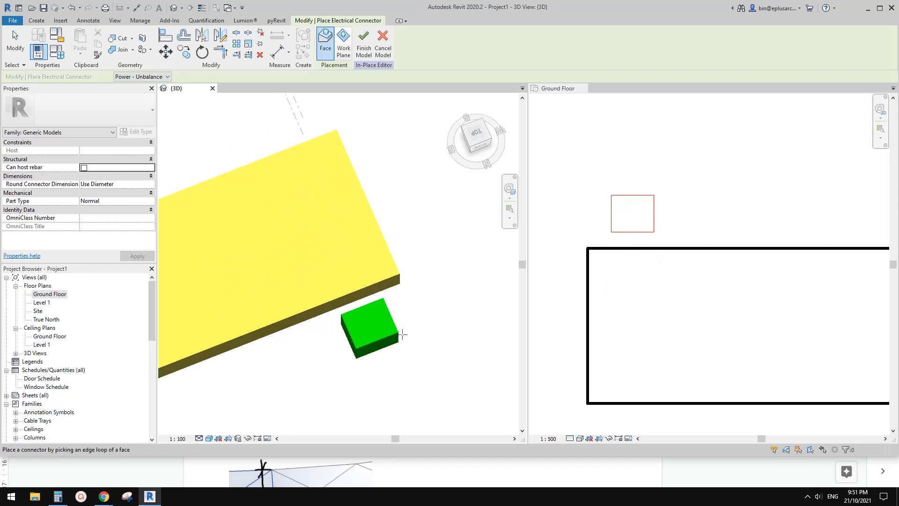
pyautogui.scroll(2, 392, 335)
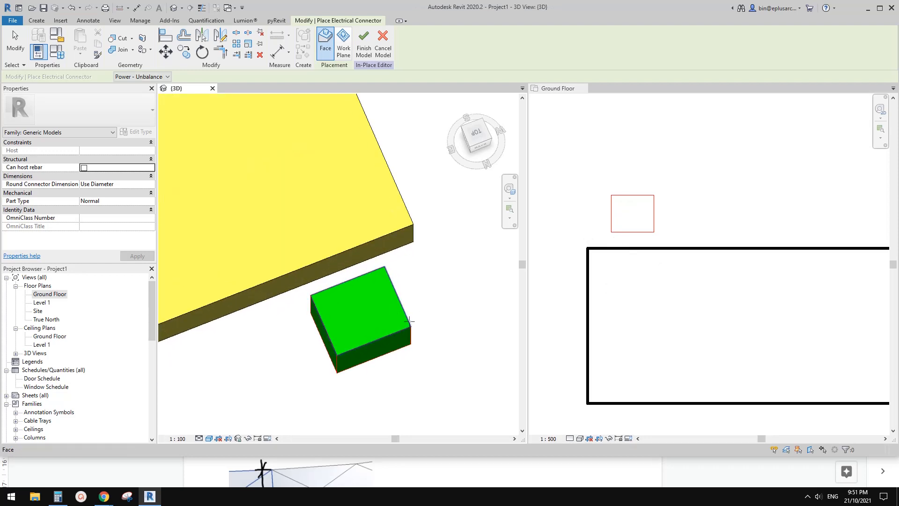
pyautogui.keyDown('shift'); pyautogui.moveTo(392, 335); pyautogui.dragTo(426, 293, button='middle'); pyautogui.keyUp('shift')
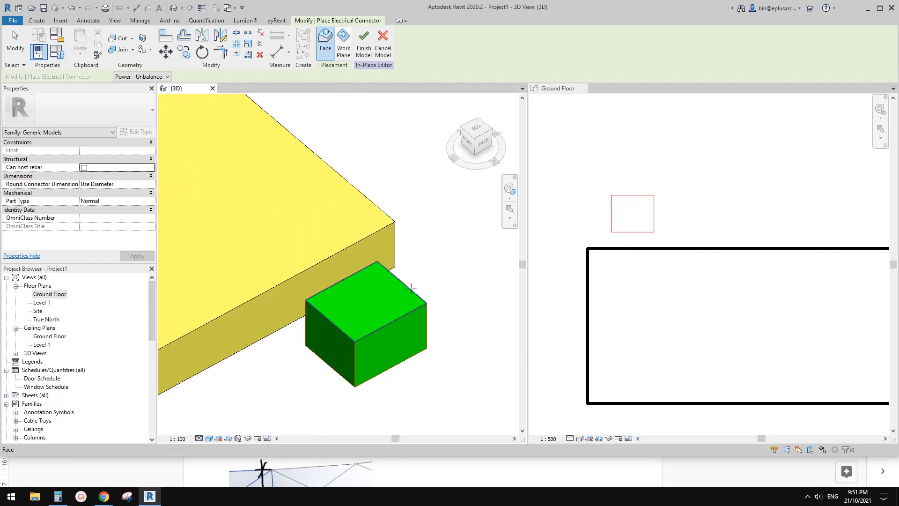
pyautogui.click(415, 289)
pyautogui.scroll(2, 370, 303)
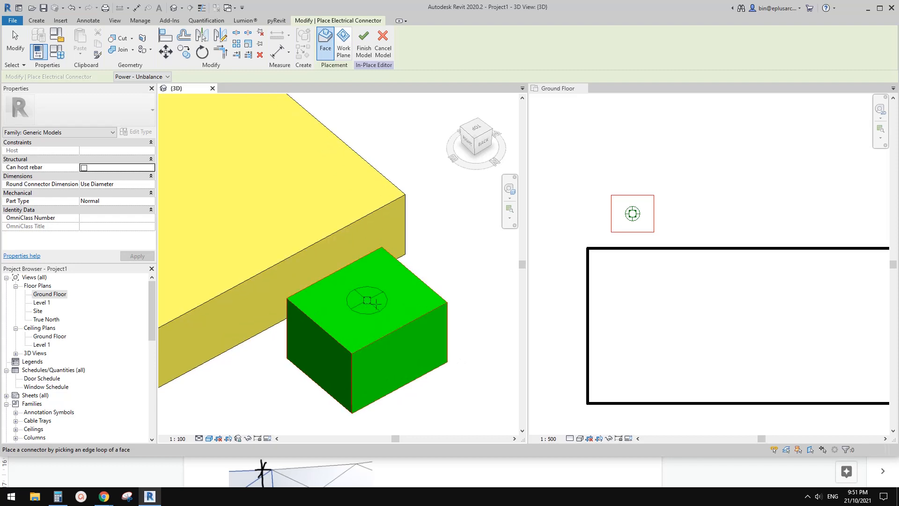
pyautogui.scroll(-2, 368, 302)
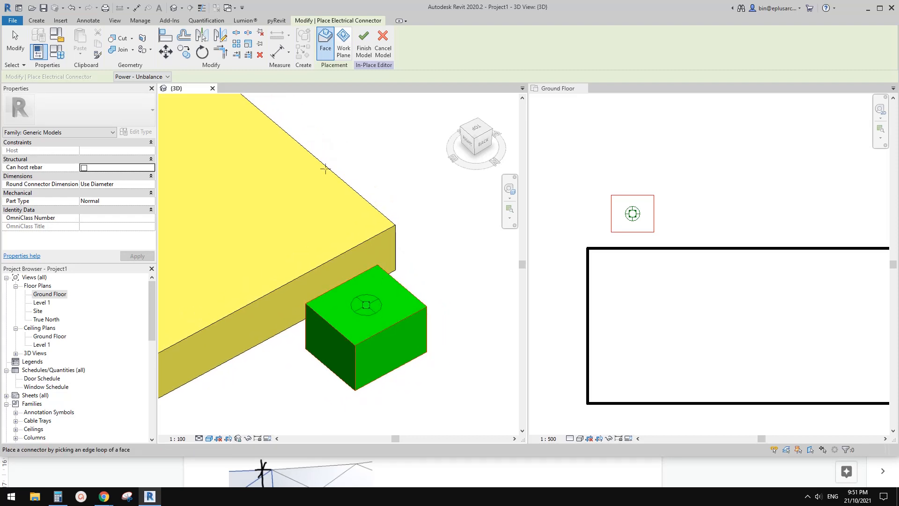
pyautogui.keyDown('shift'); pyautogui.moveTo(354, 130); pyautogui.dragTo(353, 135, button='middle'); pyautogui.keyUp('shift')
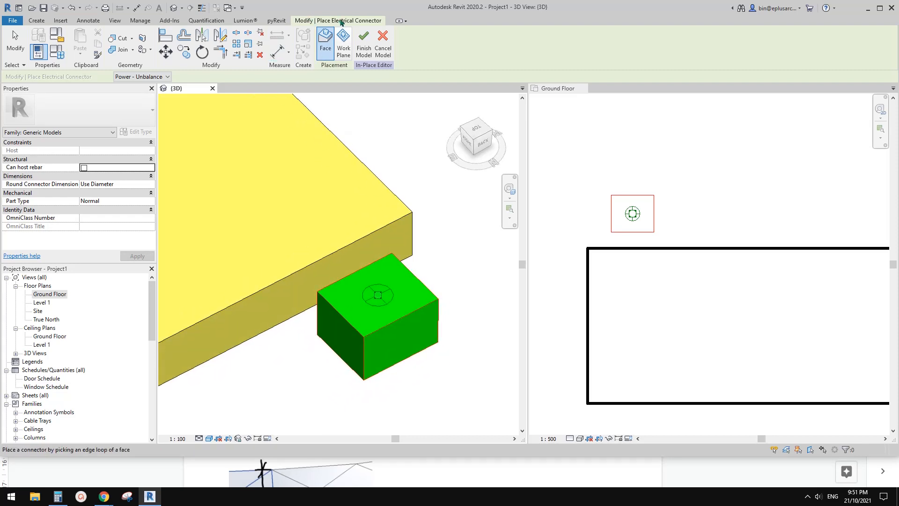
pyautogui.click(365, 52)
# Select the finished generic model in the Ground Floor plan to examine its electrical connector
pyautogui.scroll(-2, 361, 297)
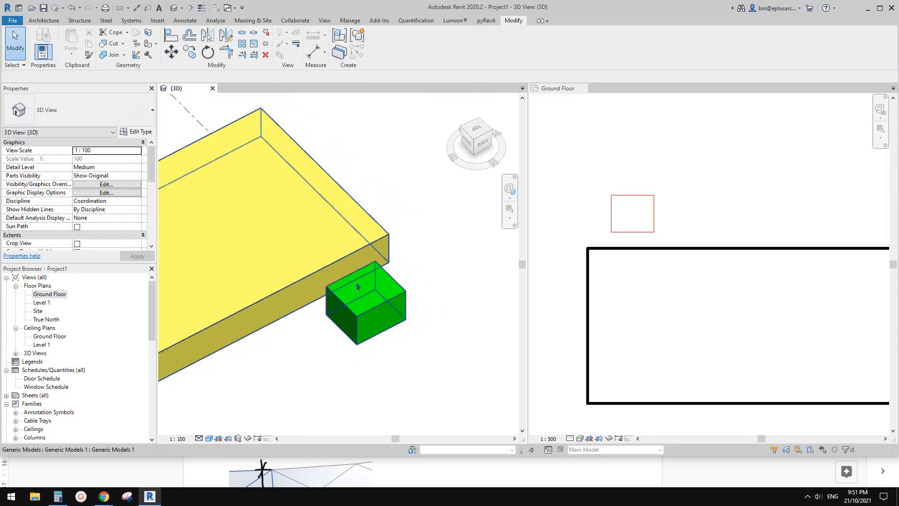
pyautogui.scroll(1, 359, 294)
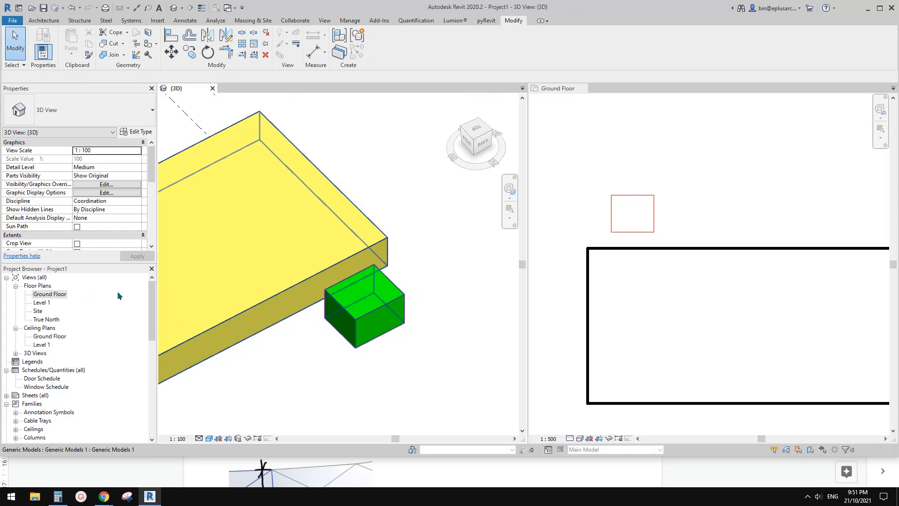
pyautogui.scroll(-2, 657, 227)
pyautogui.click(660, 228)
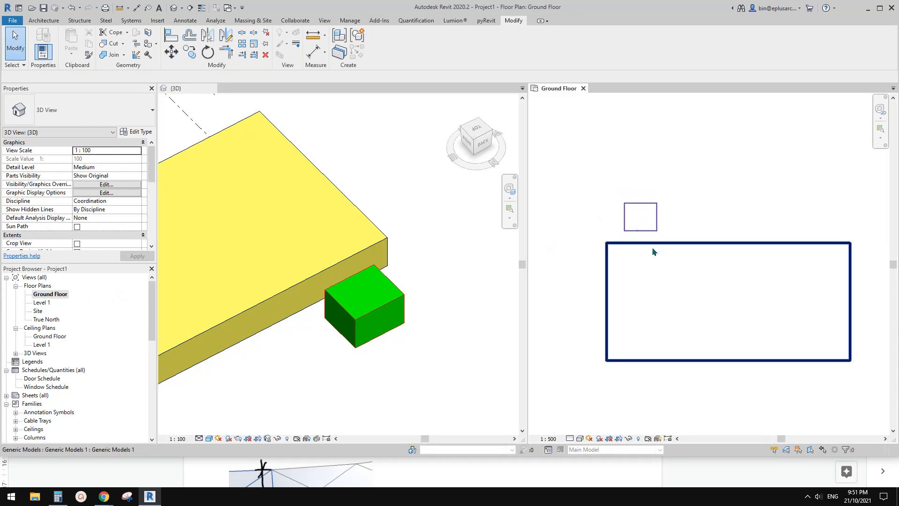
pyautogui.moveTo(696, 205); pyautogui.dragTo(663, 228, button='middle')
pyautogui.scroll(-1, 654, 226)
pyautogui.click(632, 234)
pyautogui.click(670, 210)
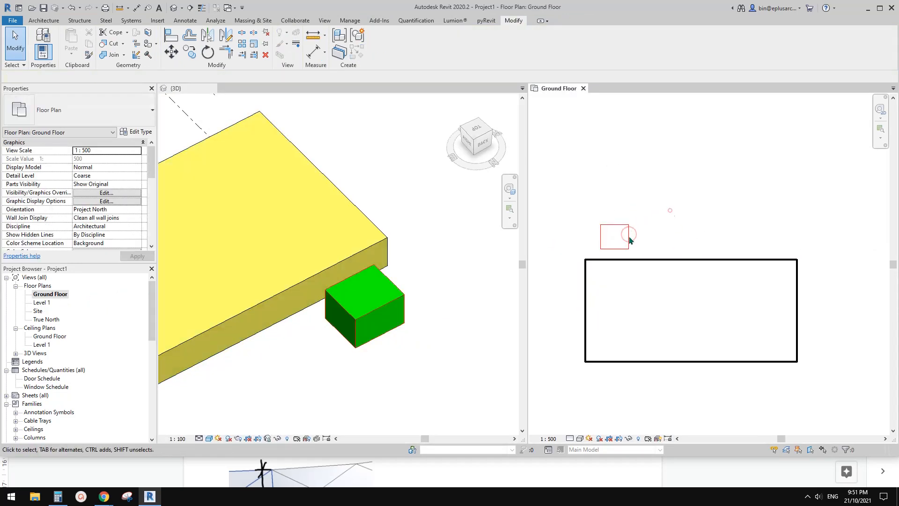
pyautogui.click(631, 240)
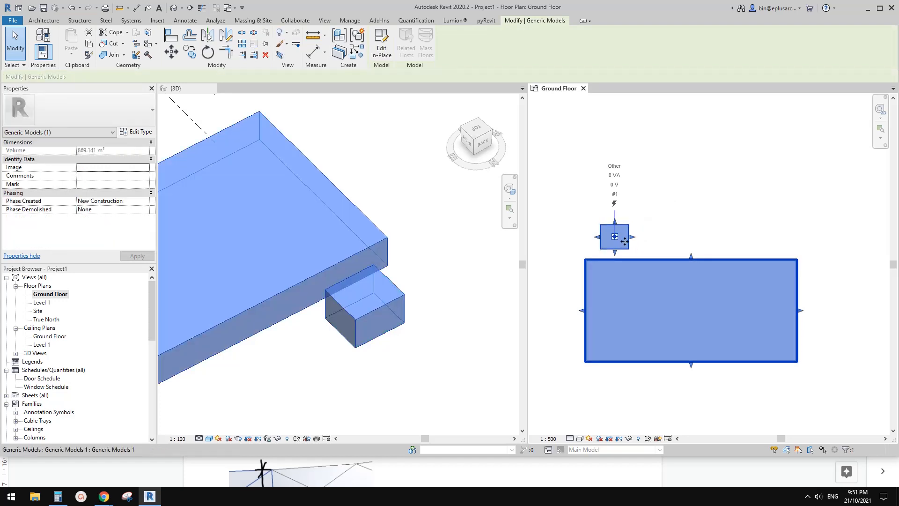
# Start the Lighting Fixture command and load Table Lamp - Arm Extension.rfa from the library's Lighting, Architectural, Internal folder
pyautogui.click(41, 21)
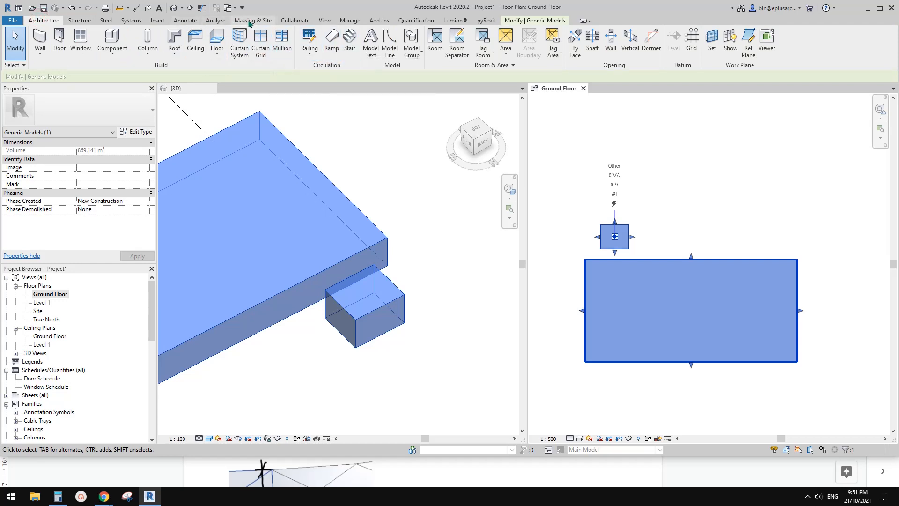
pyautogui.click(131, 21)
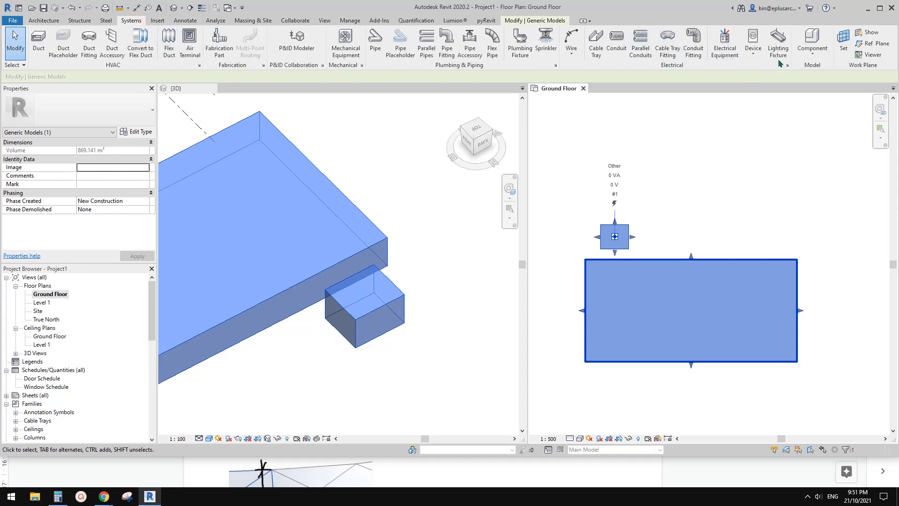
pyautogui.click(778, 41)
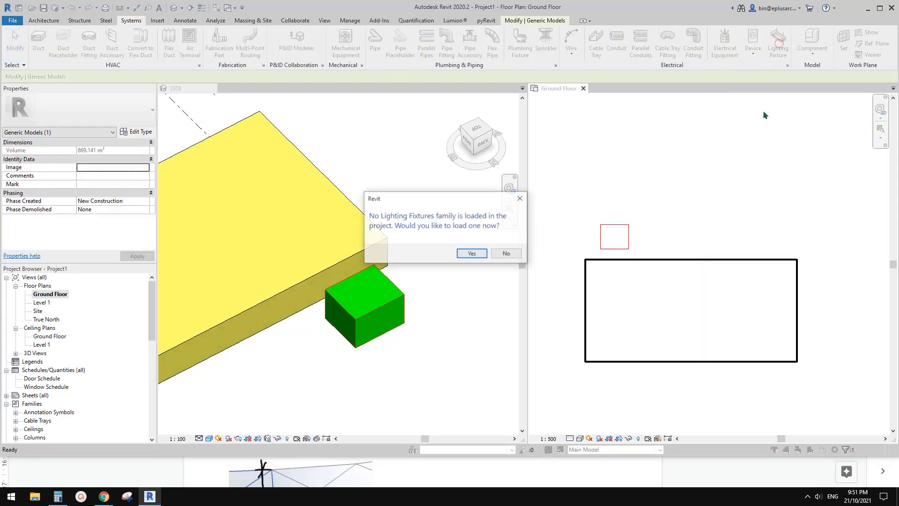
pyautogui.click(472, 254)
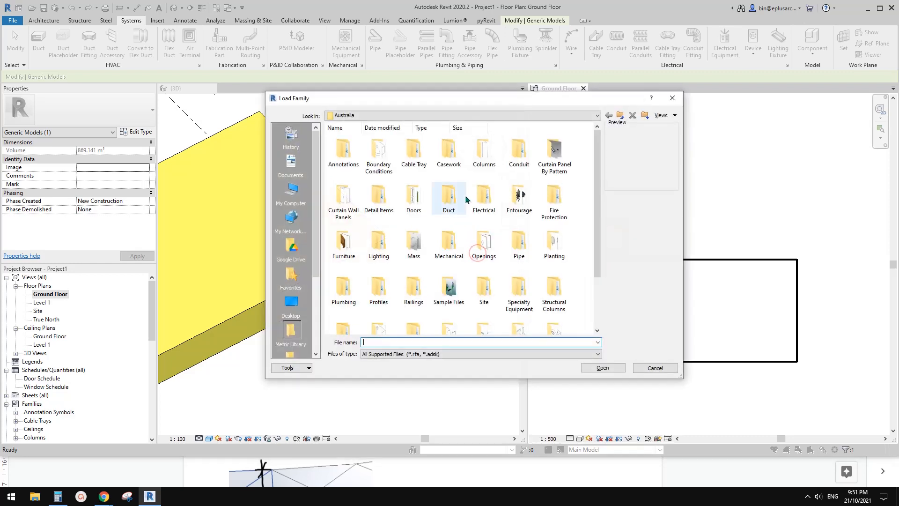
pyautogui.moveTo(600, 198); pyautogui.dragTo(596, 233)
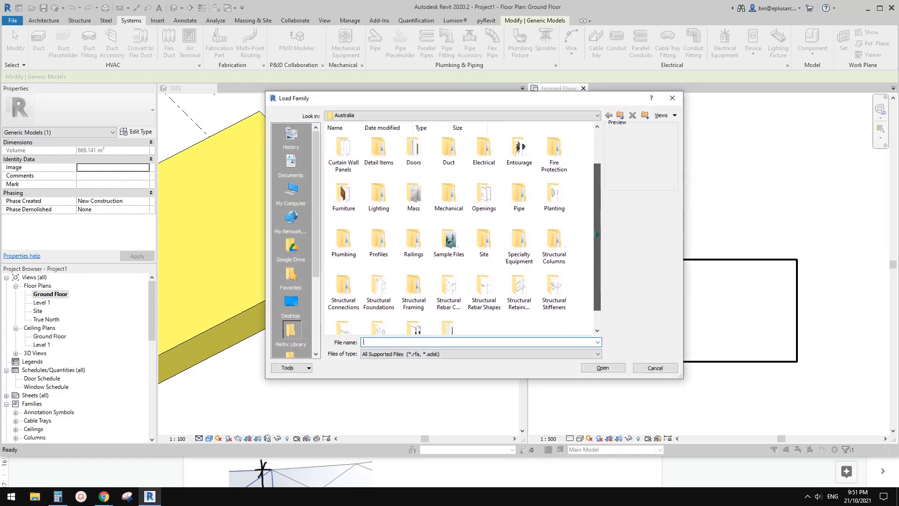
pyautogui.doubleClick(379, 195)
pyautogui.doubleClick(341, 154)
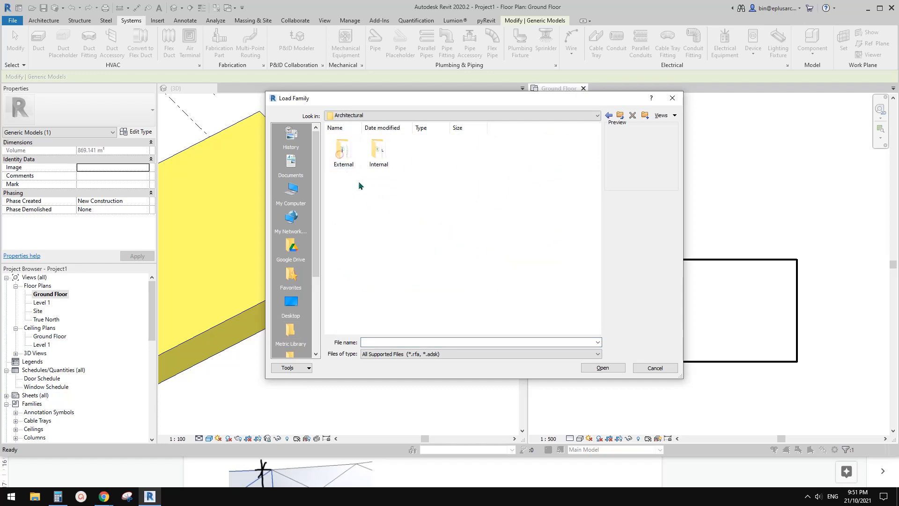
pyautogui.doubleClick(378, 152)
pyautogui.moveTo(596, 208); pyautogui.dragTo(601, 253)
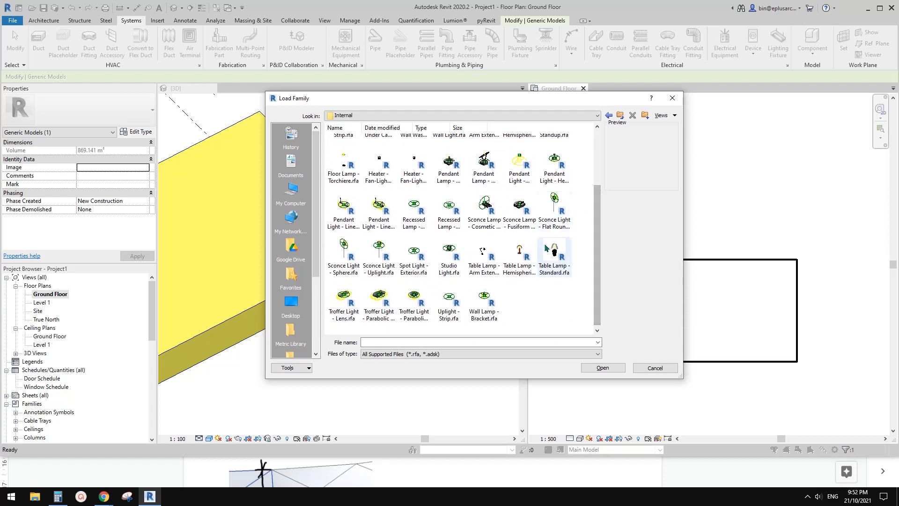
pyautogui.click(485, 274)
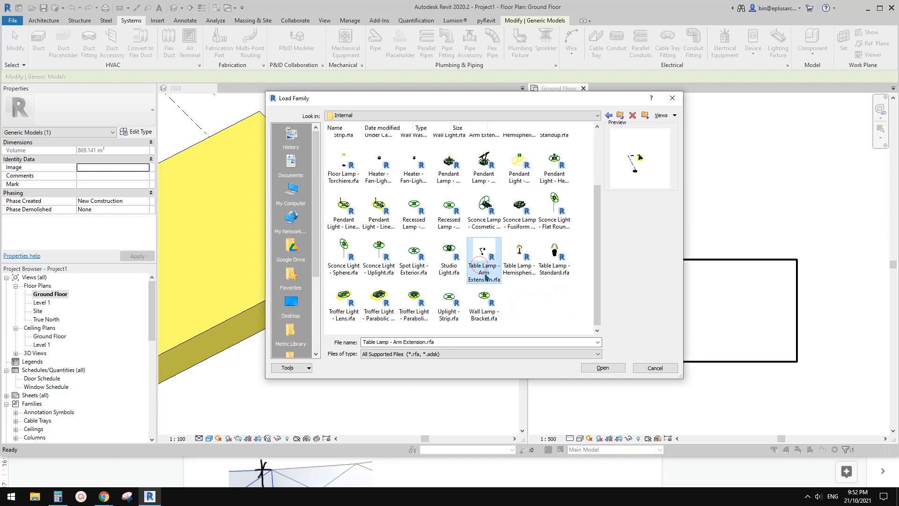
pyautogui.click(603, 367)
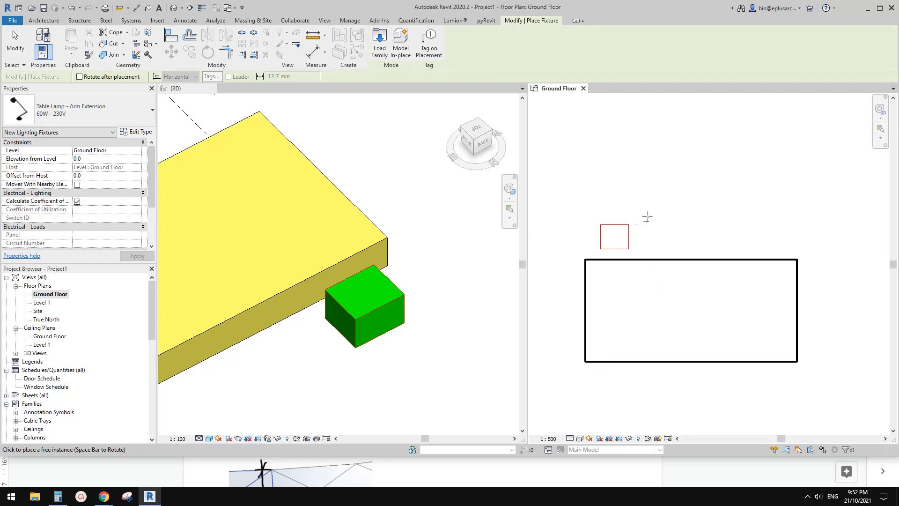
# Place one table lamp beside the small extrusion in the Ground Floor plan and select it in the 3D view
pyautogui.scroll(2, 652, 252)
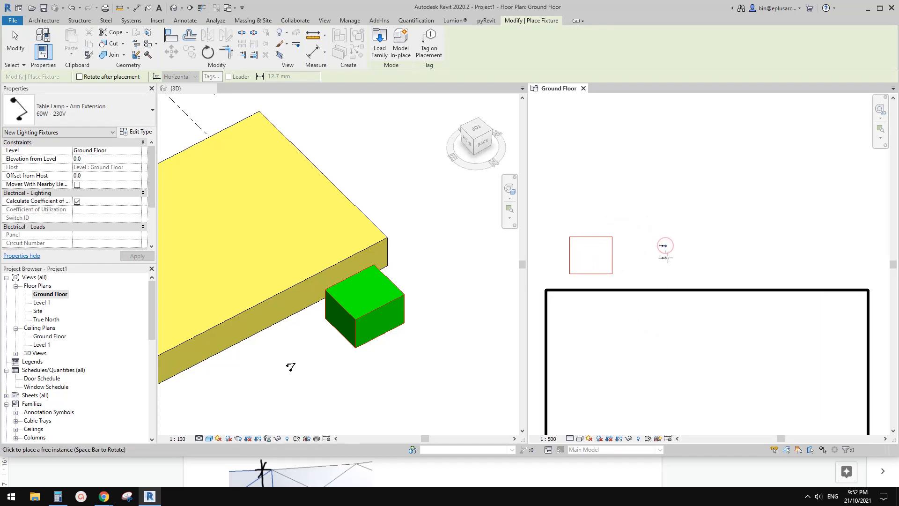
pyautogui.press('Escape')
pyautogui.press('Escape')
pyautogui.scroll(3, 299, 374)
pyautogui.click(280, 360)
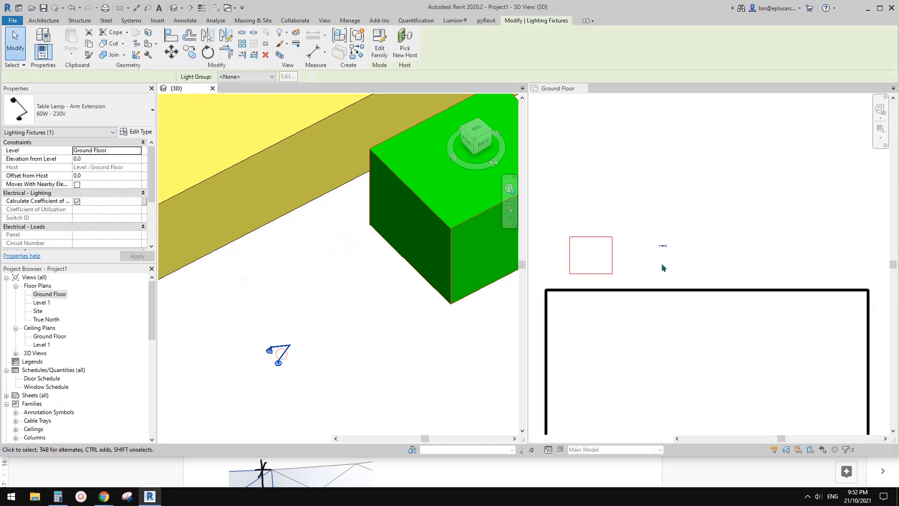
# Load the Ceiling Light - Flat Round family from the library's Internal lighting folder with the Component command
pyautogui.click(664, 265)
pyautogui.scroll(6, 667, 255)
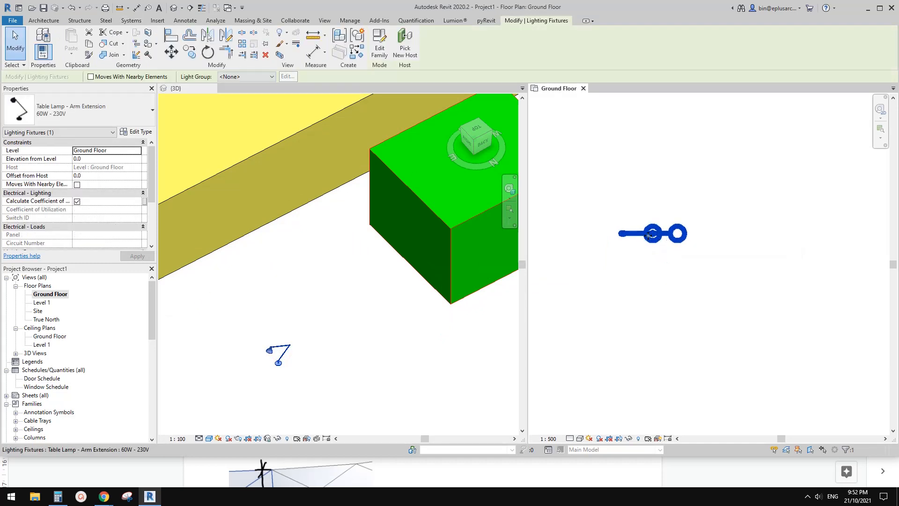
pyautogui.scroll(-5, 656, 235)
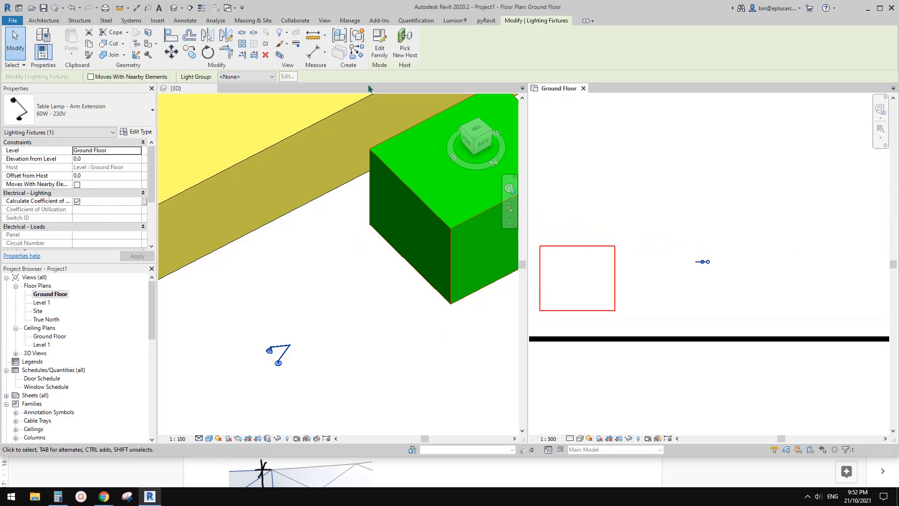
pyautogui.click(37, 21)
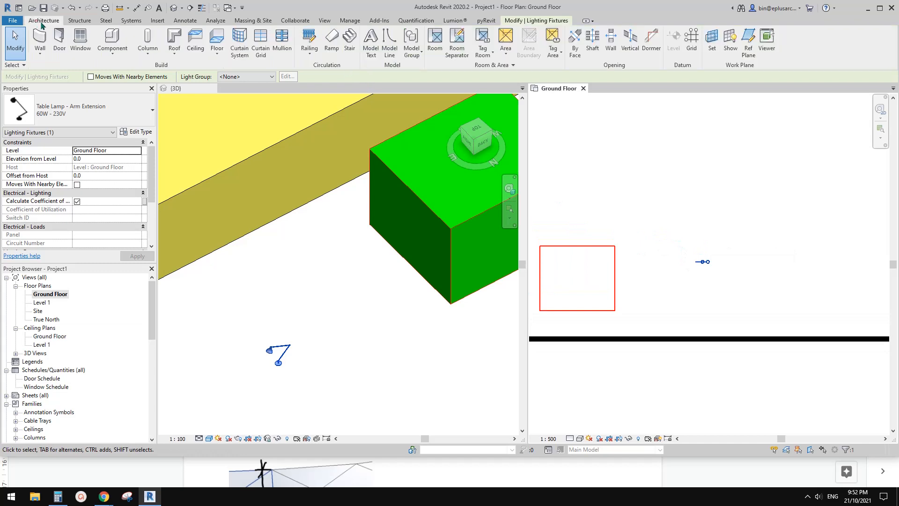
pyautogui.click(103, 33)
pyautogui.click(381, 46)
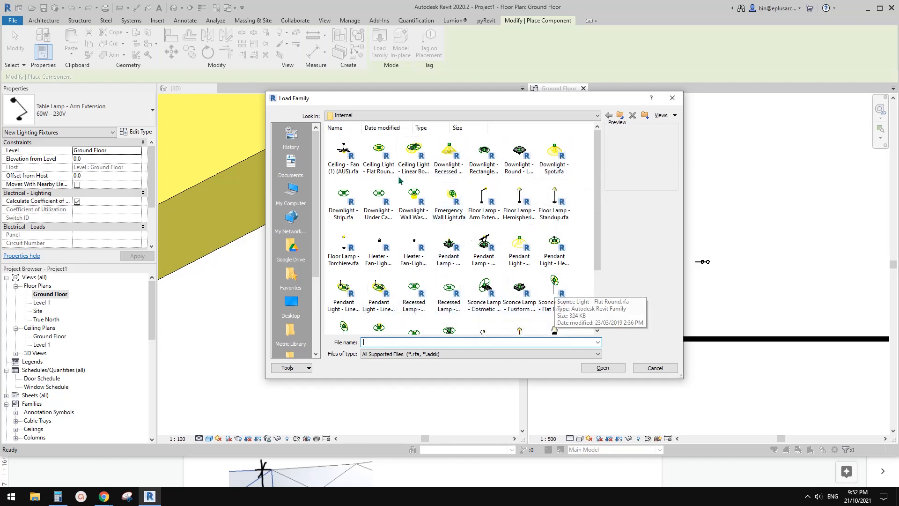
pyautogui.click(383, 159)
pyautogui.doubleClick(383, 160)
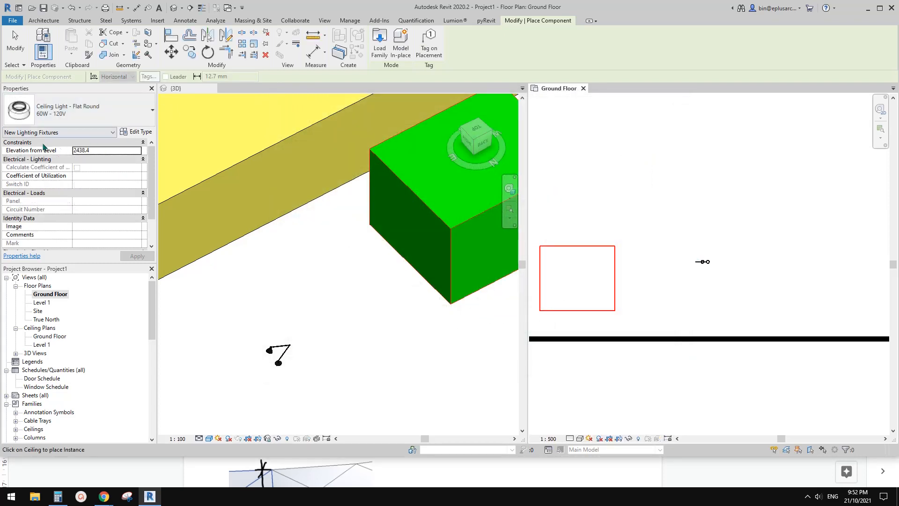
pyautogui.moveTo(151, 164)
pyautogui.mouseDown()
pyautogui.moveTo(154, 179)
pyautogui.moveTo(155, 152)
pyautogui.mouseUp()
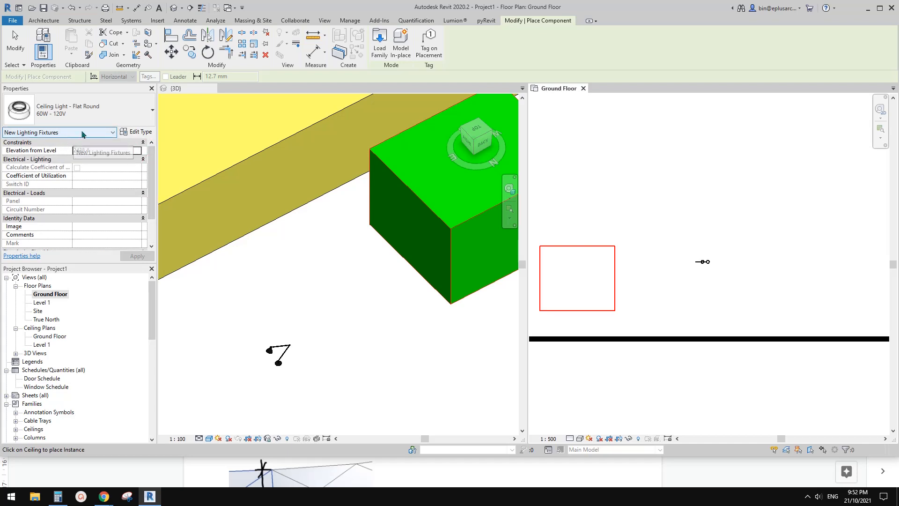
pyautogui.press('Escape')
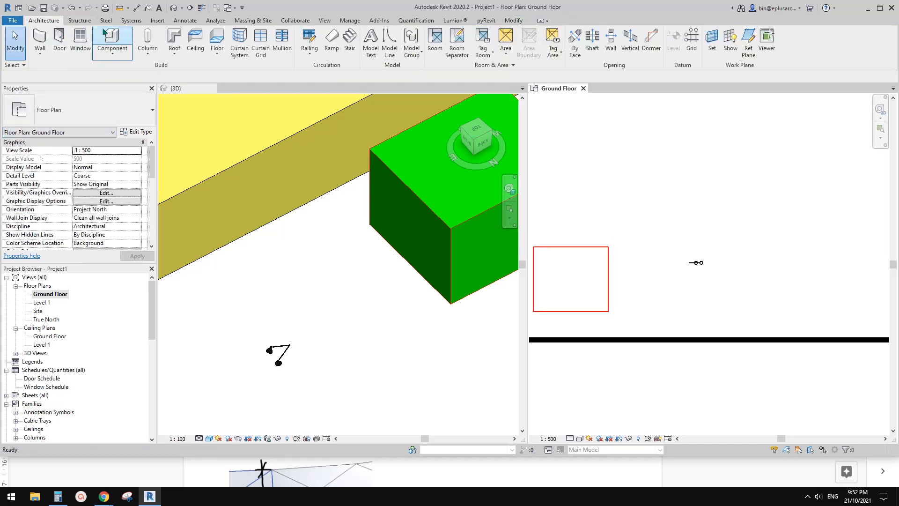
# Sketch a rectangular Compound Ceiling Plain about 5800 by 4600 mm around the table lamp in the Ground Floor plan and finish it
pyautogui.click(195, 40)
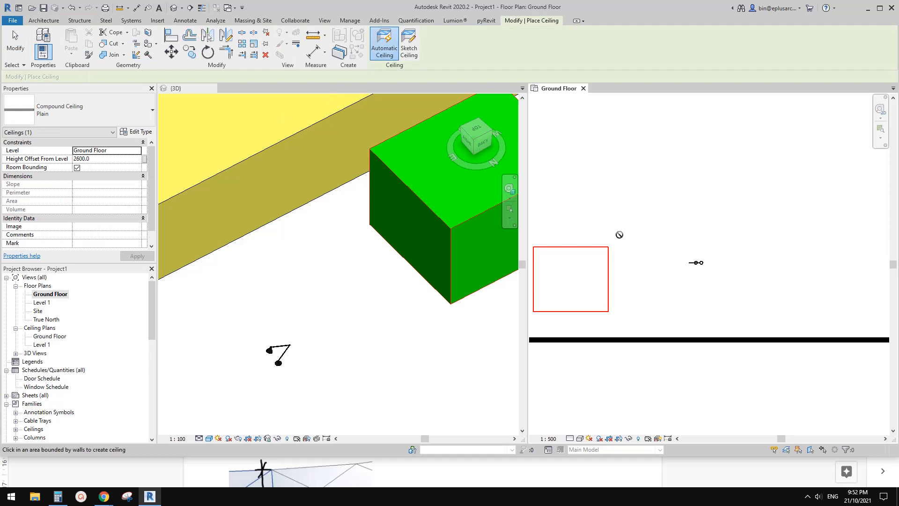
pyautogui.click(409, 47)
pyautogui.click(457, 33)
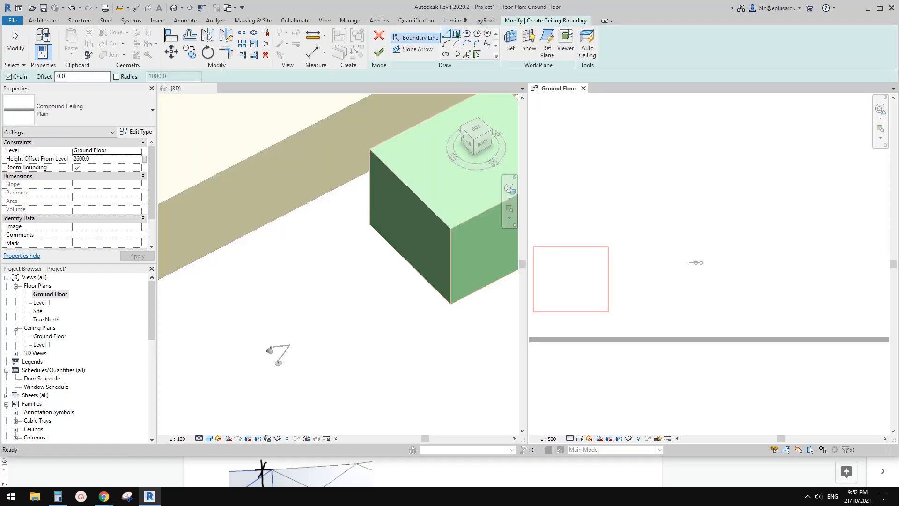
pyautogui.click(633, 216)
pyautogui.click(752, 311)
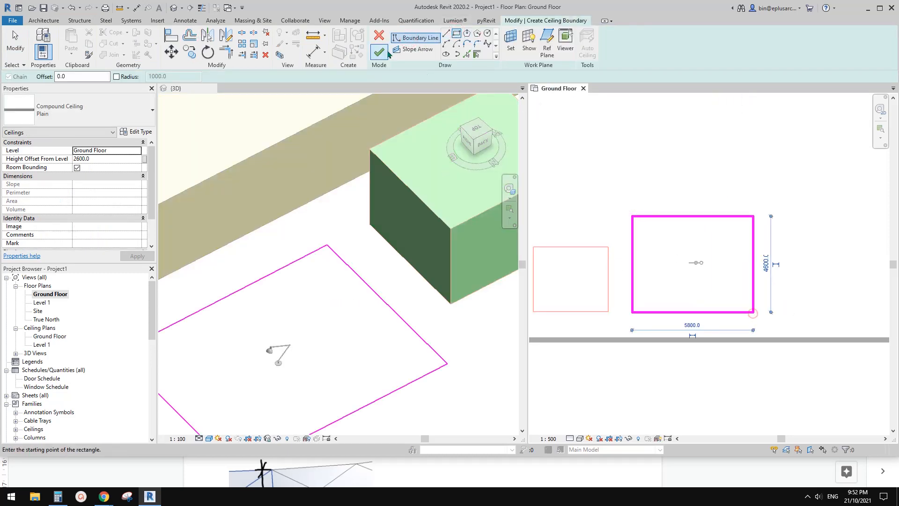
pyautogui.click(379, 52)
# Place one Ceiling Light - Flat Round 60W - 120V on the underside of the ceiling in the 3D view
pyautogui.scroll(-1, 461, 292)
pyautogui.click(426, 318)
pyautogui.scroll(1, 355, 330)
pyautogui.keyDown('shift'); pyautogui.moveTo(354, 330); pyautogui.dragTo(363, 226, button='middle'); pyautogui.keyUp('shift')
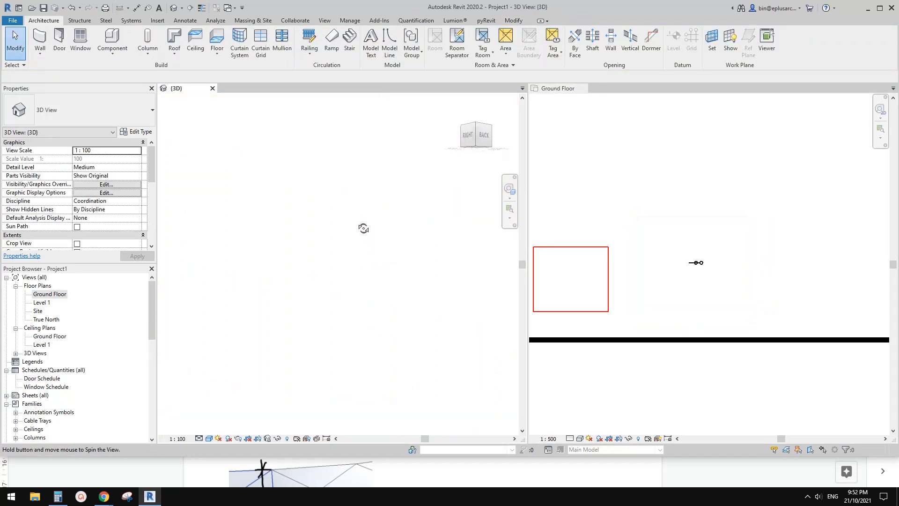
pyautogui.moveTo(355, 375); pyautogui.dragTo(398, 189, button='middle')
pyautogui.keyDown('shift'); pyautogui.moveTo(371, 299); pyautogui.dragTo(369, 245, button='middle'); pyautogui.keyUp('shift')
pyautogui.moveTo(368, 304); pyautogui.dragTo(370, 241, button='middle')
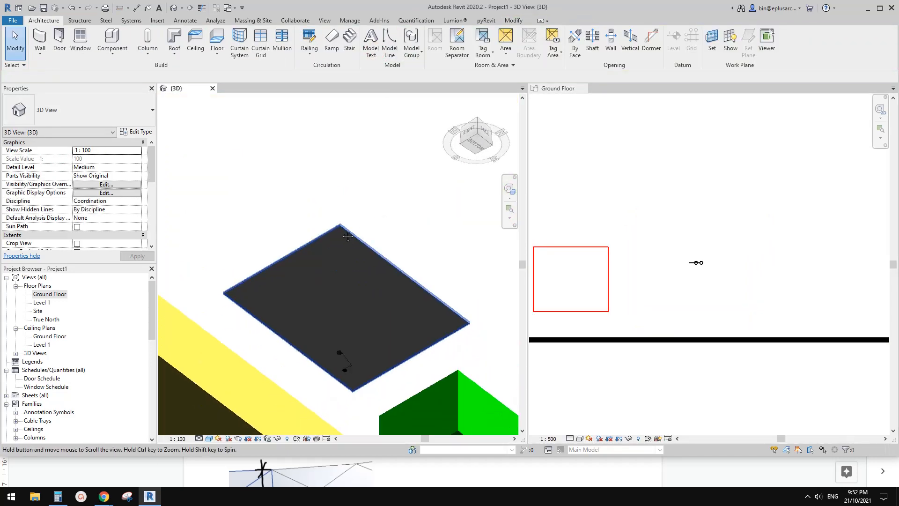
pyautogui.click(112, 35)
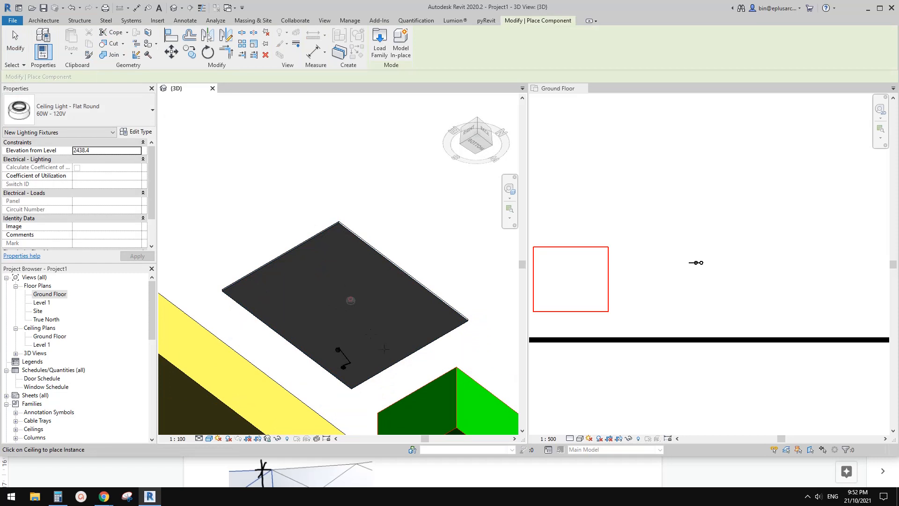
pyautogui.click(351, 301)
pyautogui.scroll(3, 351, 316)
pyautogui.press('Escape')
# Select the placed ceiling light in the 3D view to examine its electrical connector
pyautogui.click(351, 296)
pyautogui.scroll(-5, 352, 296)
pyautogui.keyDown('shift'); pyautogui.moveTo(355, 328); pyautogui.dragTo(448, 325, button='middle'); pyautogui.keyUp('shift')
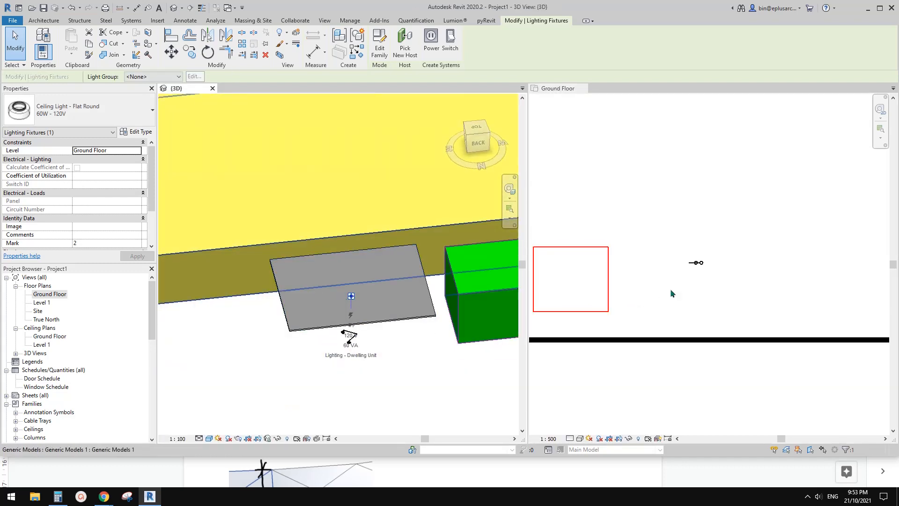
pyautogui.keyDown('shift'); pyautogui.moveTo(400, 329); pyautogui.dragTo(376, 279, button='middle'); pyautogui.keyUp('shift')
pyautogui.scroll(1, 370, 279)
pyautogui.press('Escape')
# Move the ceiling light along the ceiling and copy it once to make a second light beside it
pyautogui.moveTo(344, 304); pyautogui.dragTo(299, 309)
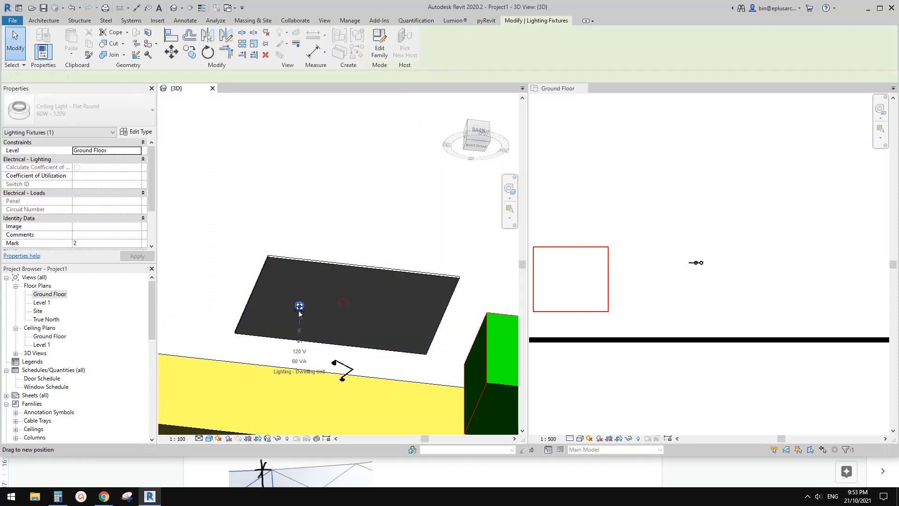
pyautogui.press('c')
pyautogui.press('o')
pyautogui.click(299, 309)
pyautogui.click(369, 307)
pyautogui.press('Escape')
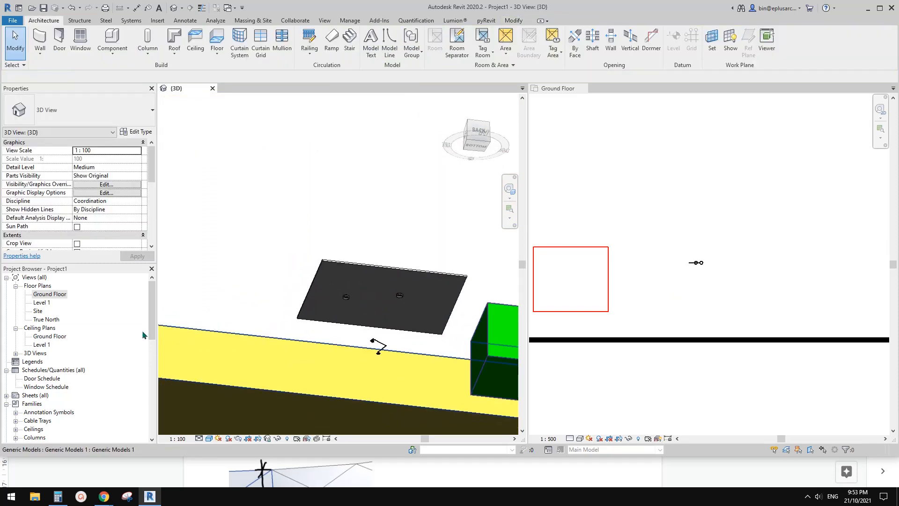
# Open the Ground Floor ceiling plan and select the ceiling lights to examine their electrical connectors
pyautogui.doubleClick(44, 336)
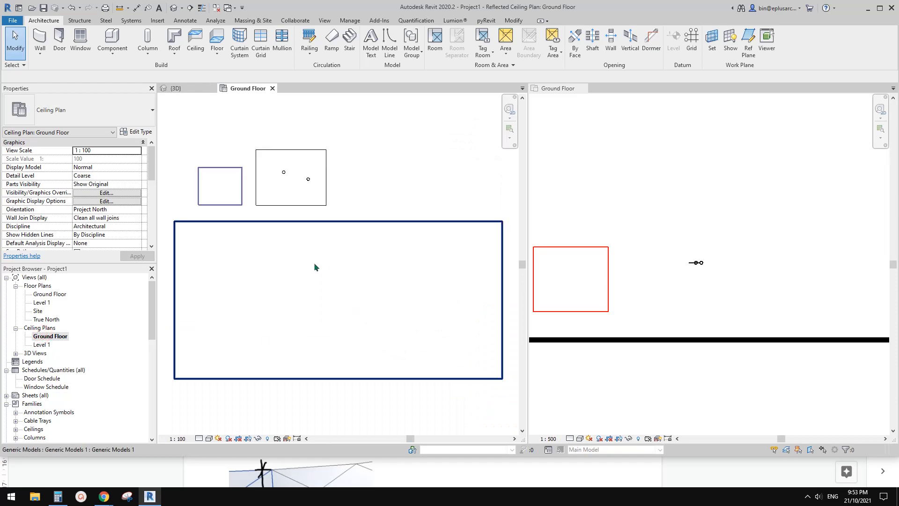
pyautogui.scroll(5, 326, 255)
pyautogui.click(319, 252)
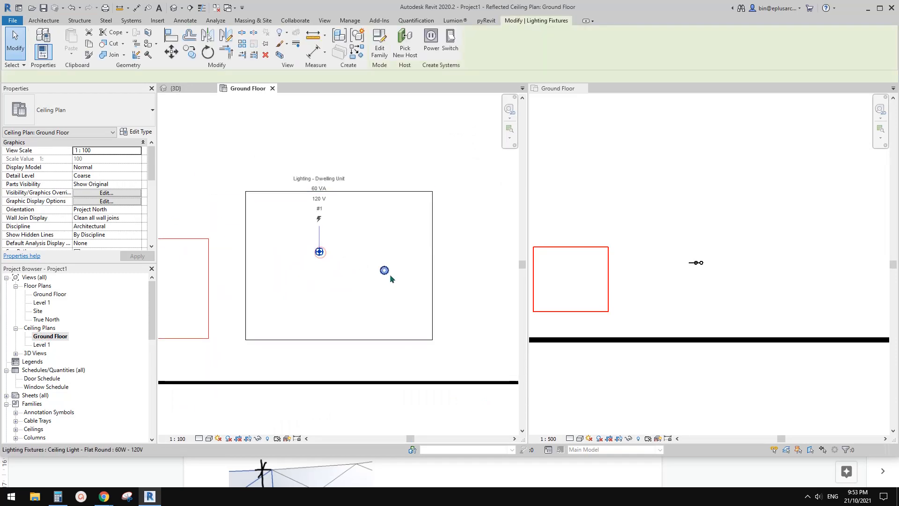
pyautogui.click(390, 274)
pyautogui.scroll(1, 388, 272)
pyautogui.click(383, 269)
pyautogui.click(315, 254)
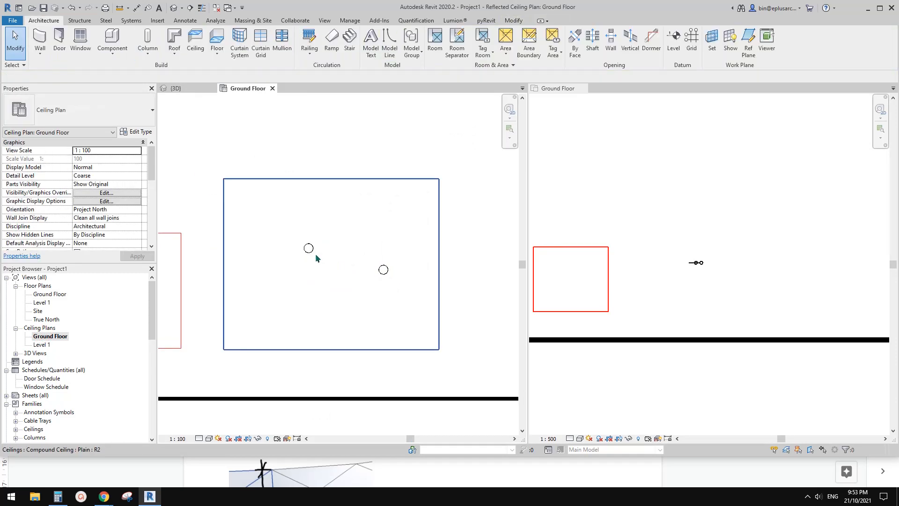
pyautogui.click(309, 248)
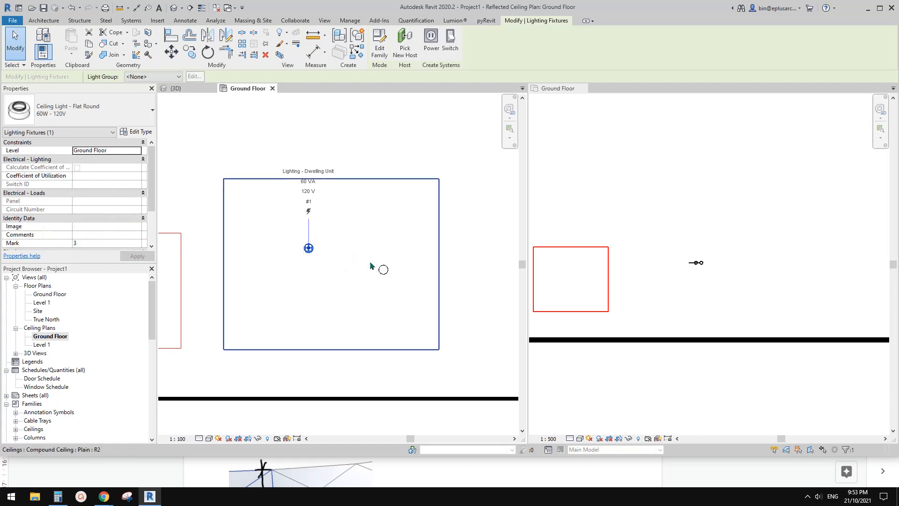
pyautogui.moveTo(369, 260); pyautogui.dragTo(368, 274, button='middle')
pyautogui.press('Escape')
# Copy the two ceiling lights to make a second pair below them, within the same ceiling
pyautogui.click(132, 20)
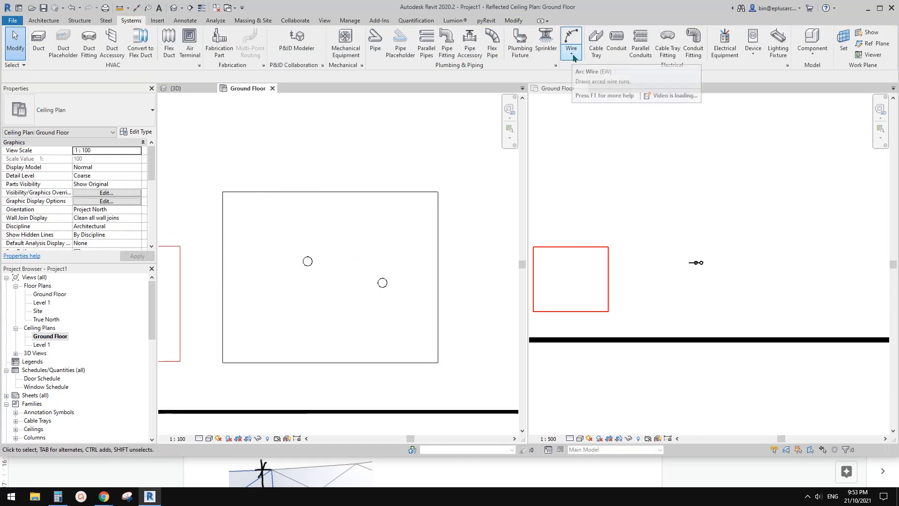
pyautogui.moveTo(280, 168); pyautogui.dragTo(411, 310)
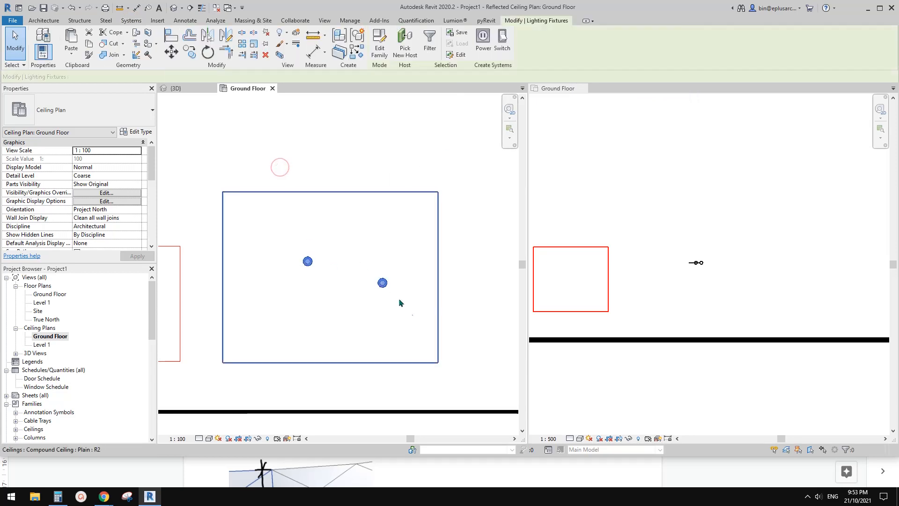
pyautogui.moveTo(280, 143); pyautogui.dragTo(319, 188)
pyautogui.moveTo(351, 303); pyautogui.dragTo(351, 304)
pyautogui.press('c')
pyautogui.press('o')
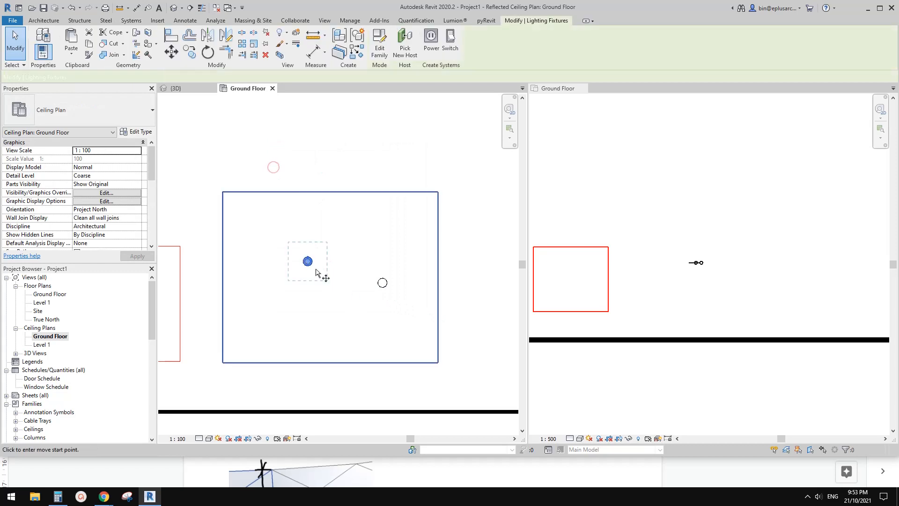
pyautogui.click(314, 268)
pyautogui.click(264, 312)
pyautogui.press('c')
pyautogui.press('o')
pyautogui.click(262, 305)
pyautogui.click(322, 327)
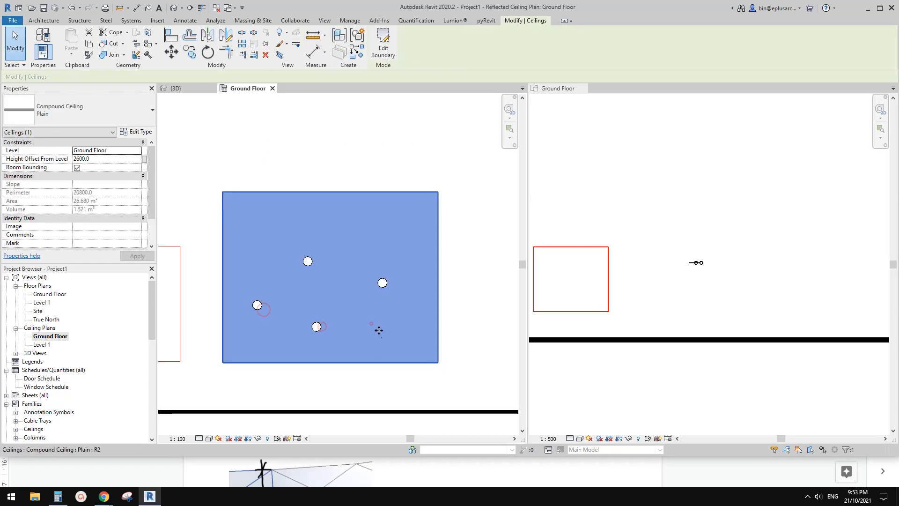
pyautogui.press('Escape')
pyautogui.press('Escape')
# Create a Power circuit from all four ceiling lights
pyautogui.moveTo(188, 238); pyautogui.dragTo(392, 352)
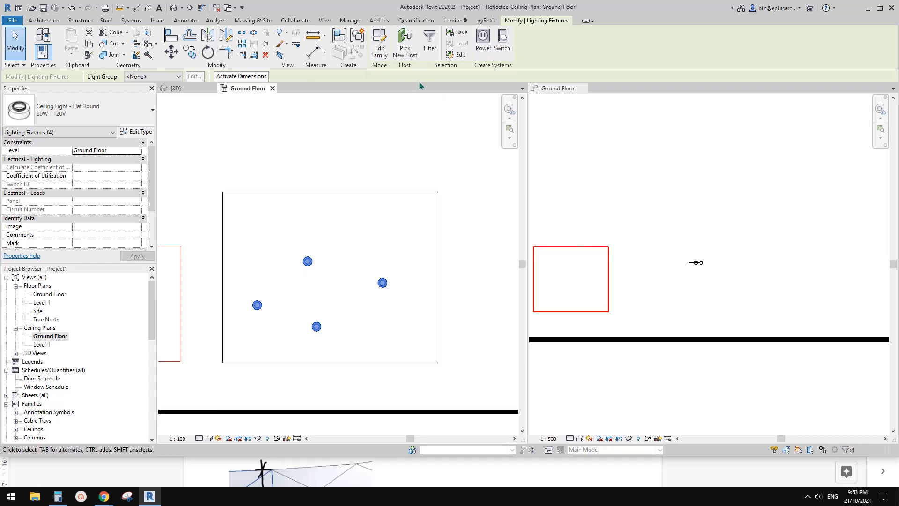
pyautogui.click(482, 41)
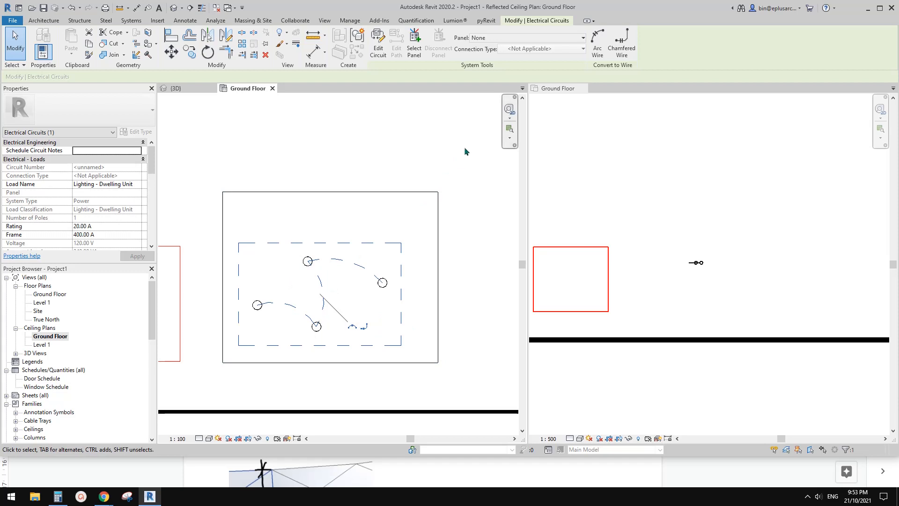
pyautogui.click(485, 175)
# Select the circuit joining the four ceiling lights and convert it to arc wiring
pyautogui.moveTo(359, 280); pyautogui.dragTo(404, 264, button='middle')
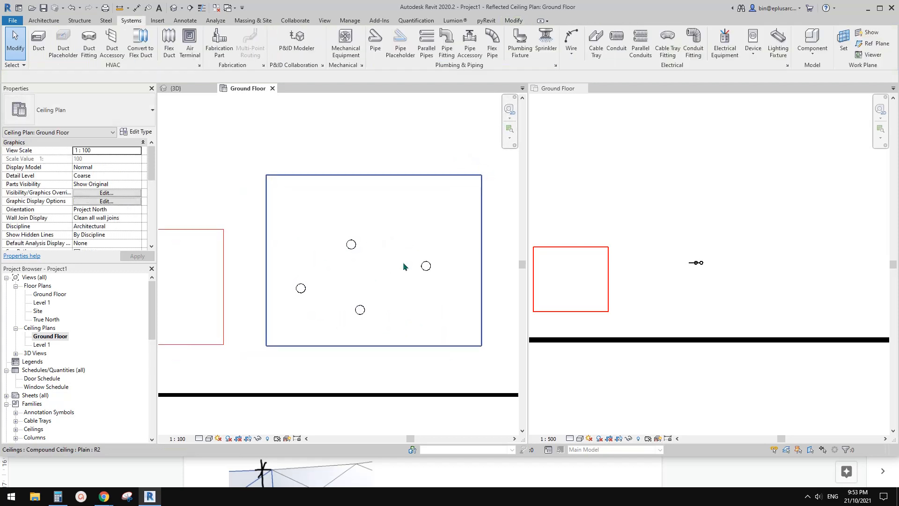
pyautogui.press('Tab')
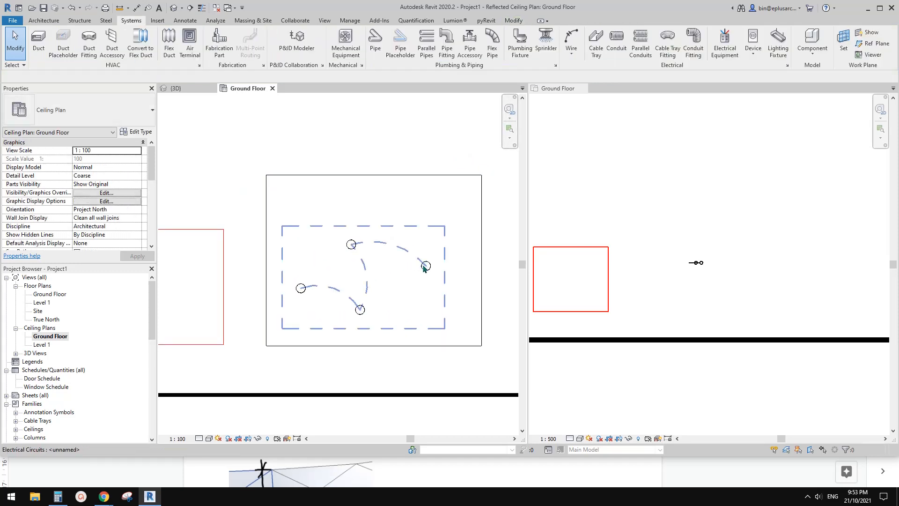
pyautogui.click(425, 266)
pyautogui.click(504, 238)
pyautogui.press('Tab')
pyautogui.click(425, 267)
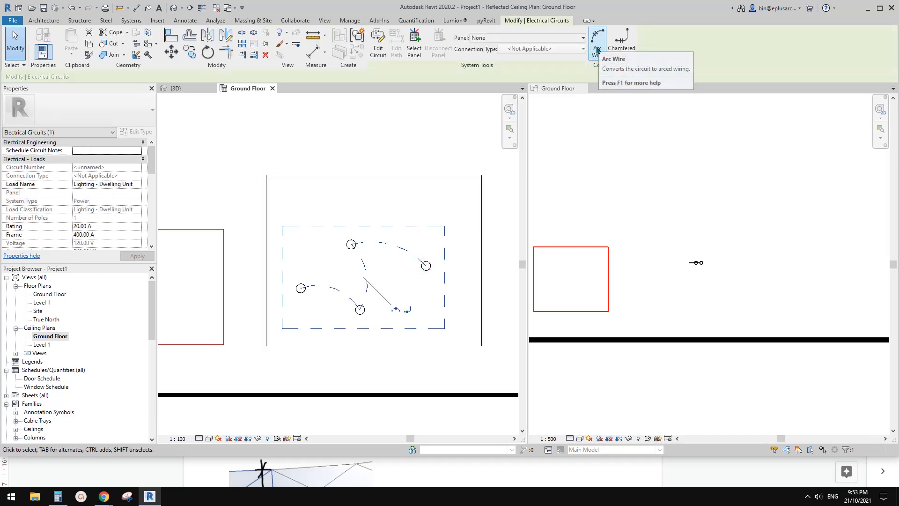
pyautogui.click(597, 44)
pyautogui.press('Escape')
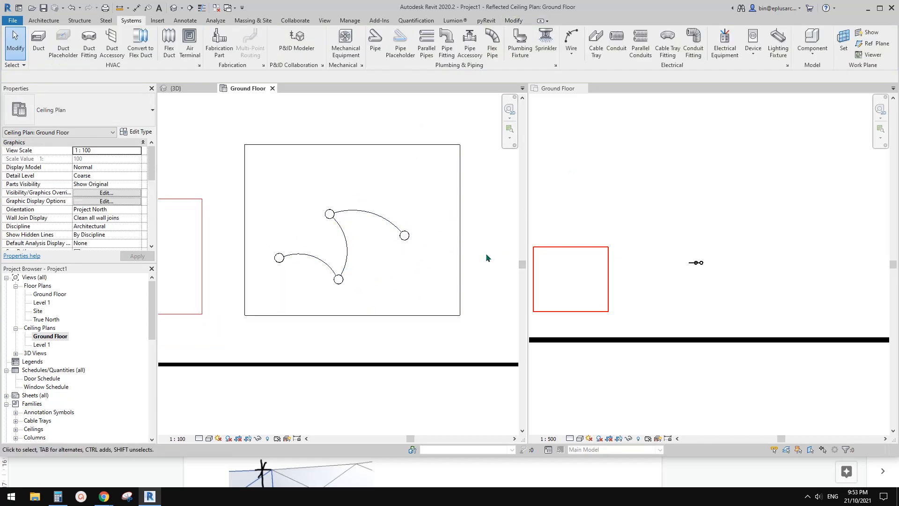
# Select the arc wire between the upper two ceiling lights to examine its electrical properties
pyautogui.scroll(2, 381, 230)
pyautogui.click(366, 206)
pyautogui.press('Escape')
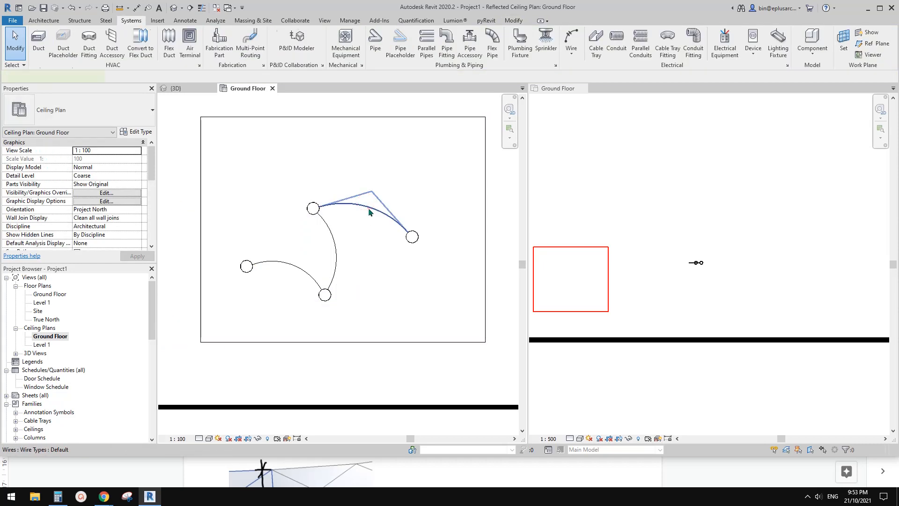
pyautogui.click(368, 208)
pyautogui.moveTo(365, 217); pyautogui.dragTo(399, 219, button='middle')
pyautogui.scroll(1, 374, 218)
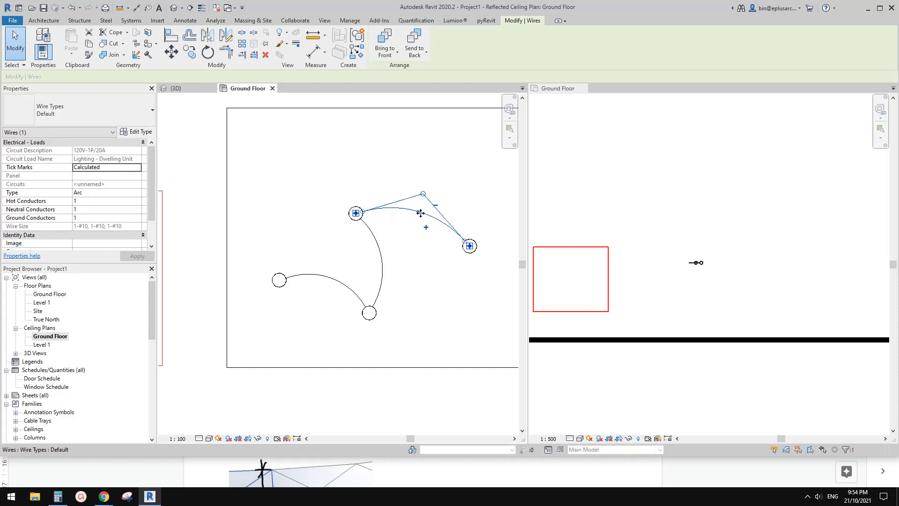
pyautogui.scroll(1, 424, 194)
pyautogui.press('Escape')
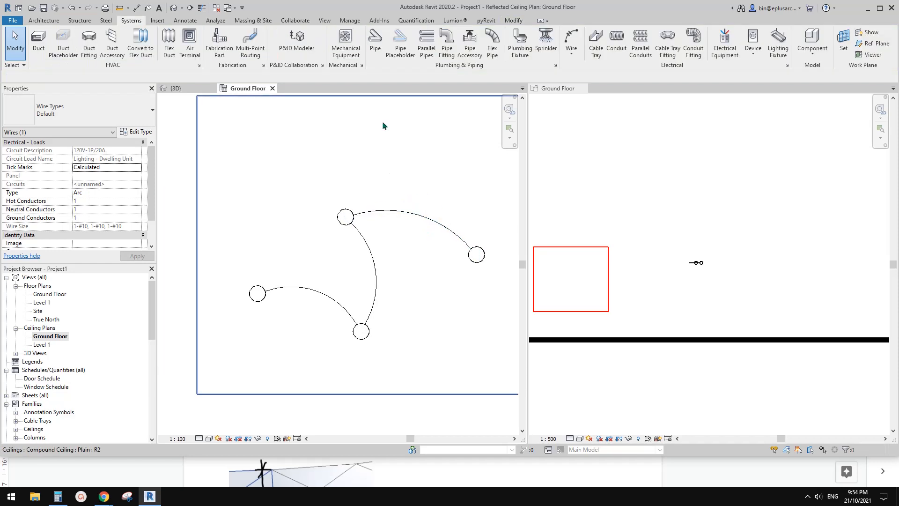
# Set the line pattern of the Wires category to Dash in the project's object styles and apply the change
pyautogui.scroll(-1, 383, 121)
pyautogui.click(351, 21)
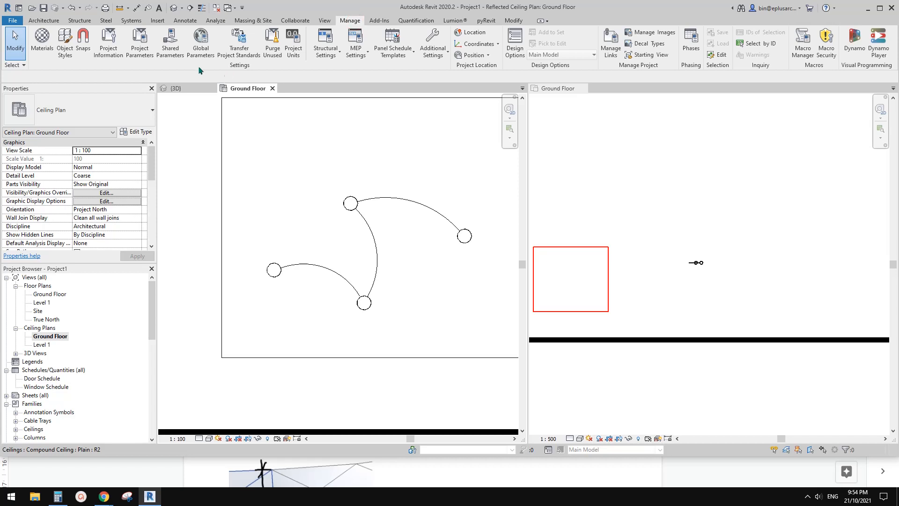
pyautogui.click(65, 42)
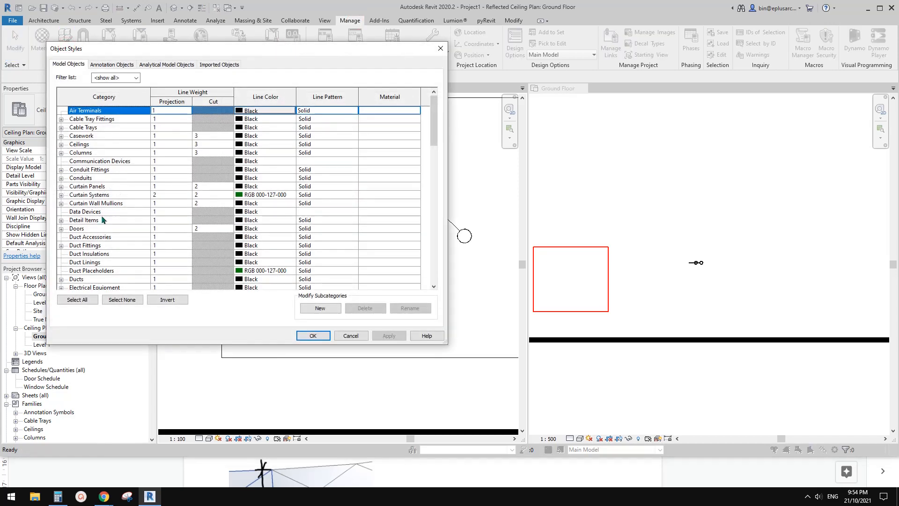
pyautogui.click(102, 216)
pyautogui.press('w')
pyautogui.scroll(-1, 106, 239)
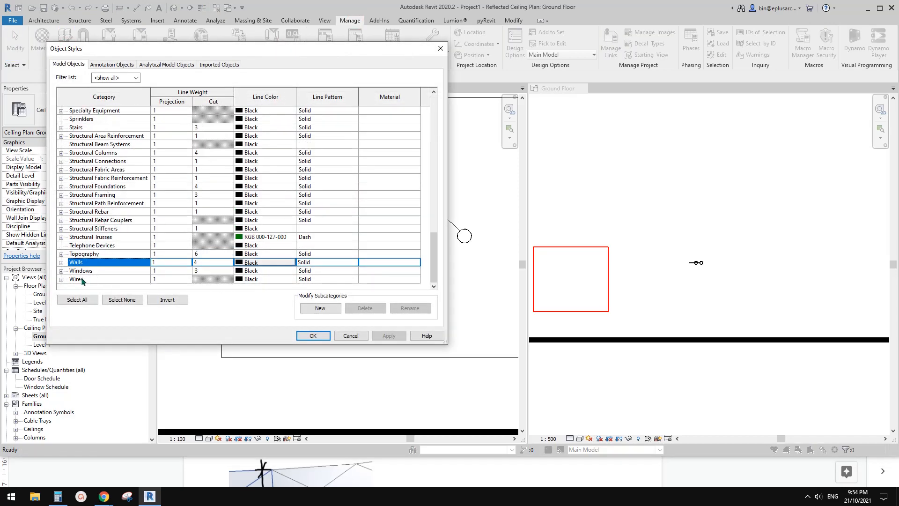
pyautogui.click(80, 280)
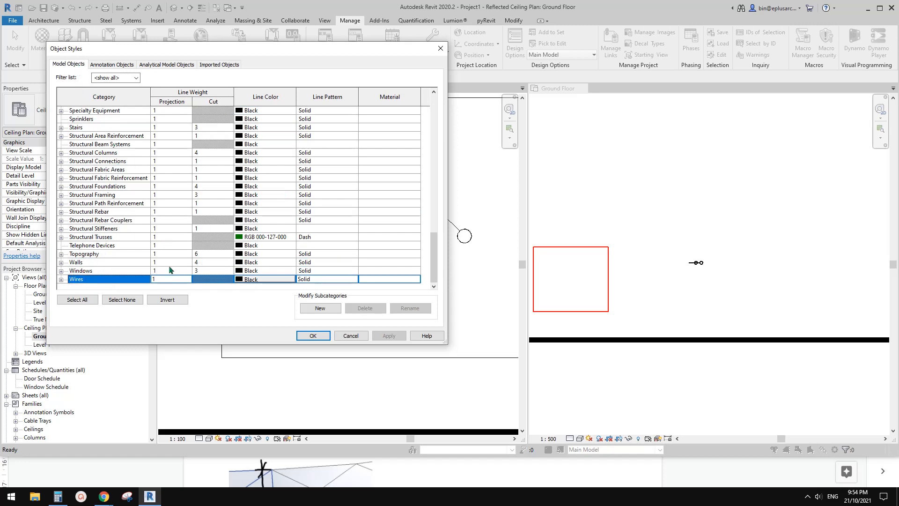
pyautogui.click(353, 279)
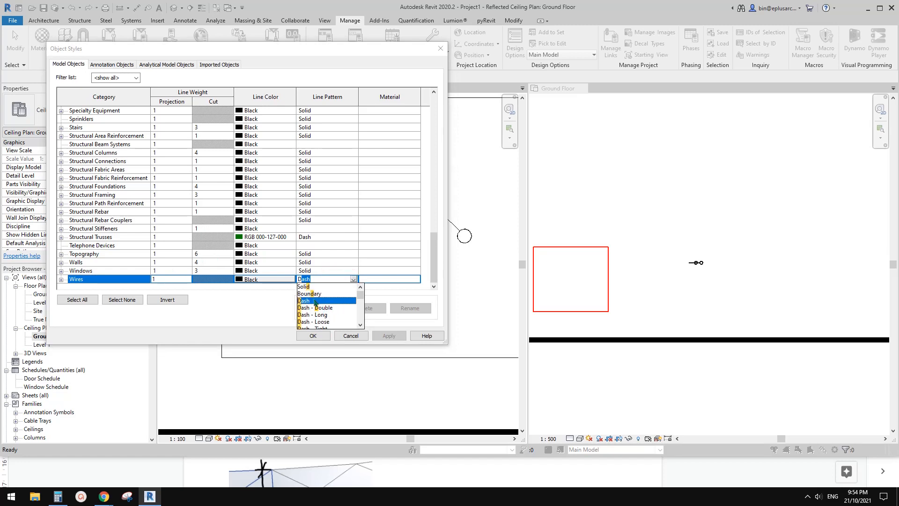
pyautogui.click(313, 308)
pyautogui.click(390, 336)
pyautogui.click(313, 336)
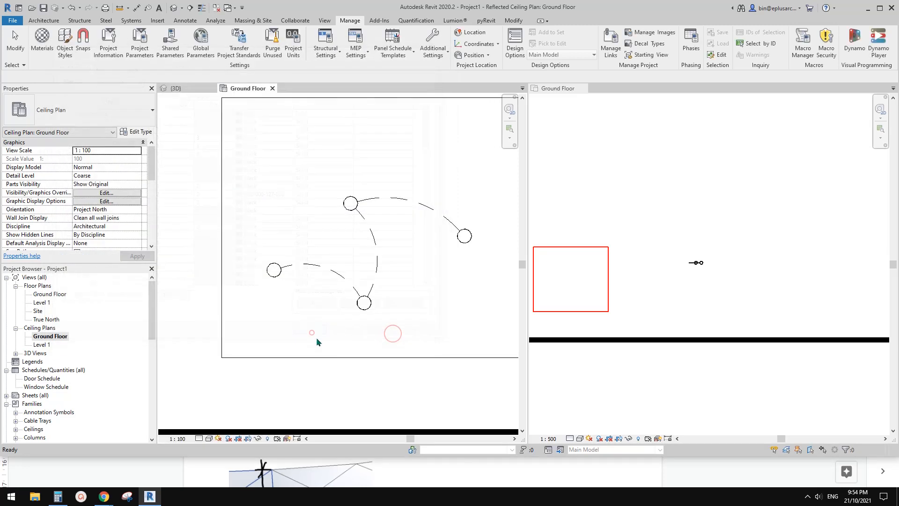
# Inspect the restyled wiring by selecting the arc wire between the upper two ceiling lights
pyautogui.scroll(-1, 416, 249)
pyautogui.scroll(-3, 423, 257)
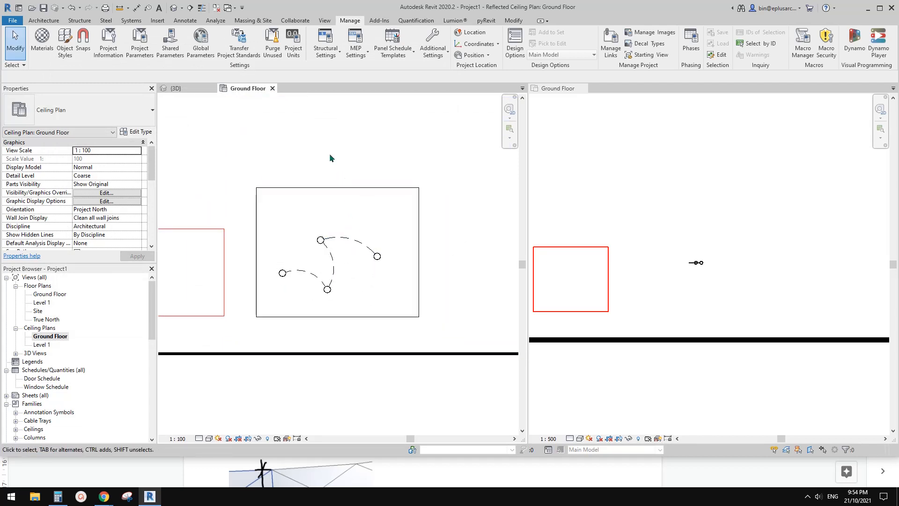
pyautogui.moveTo(328, 152); pyautogui.dragTo(327, 158, button='middle')
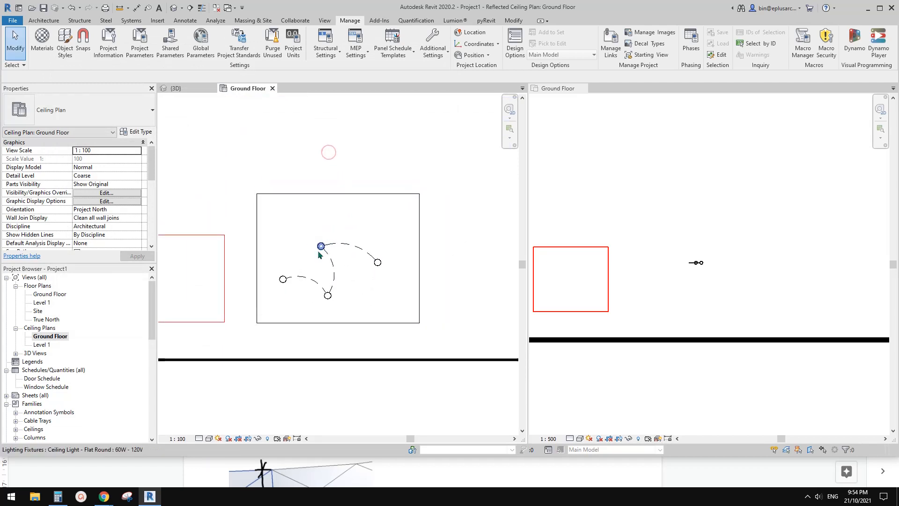
pyautogui.moveTo(355, 249); pyautogui.dragTo(361, 255, button='middle')
pyautogui.scroll(1, 361, 255)
pyautogui.click(361, 255)
pyautogui.scroll(2, 362, 257)
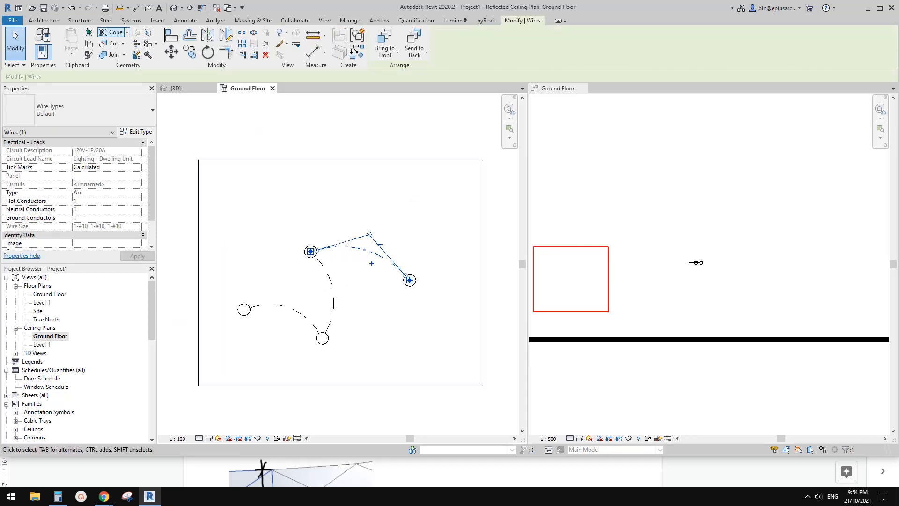
pyautogui.click(336, 142)
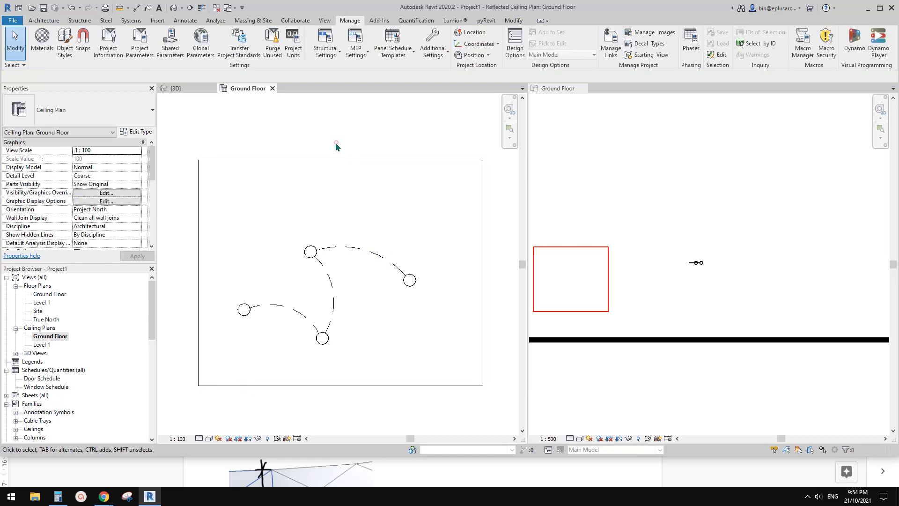
pyautogui.click(366, 250)
pyautogui.click(323, 141)
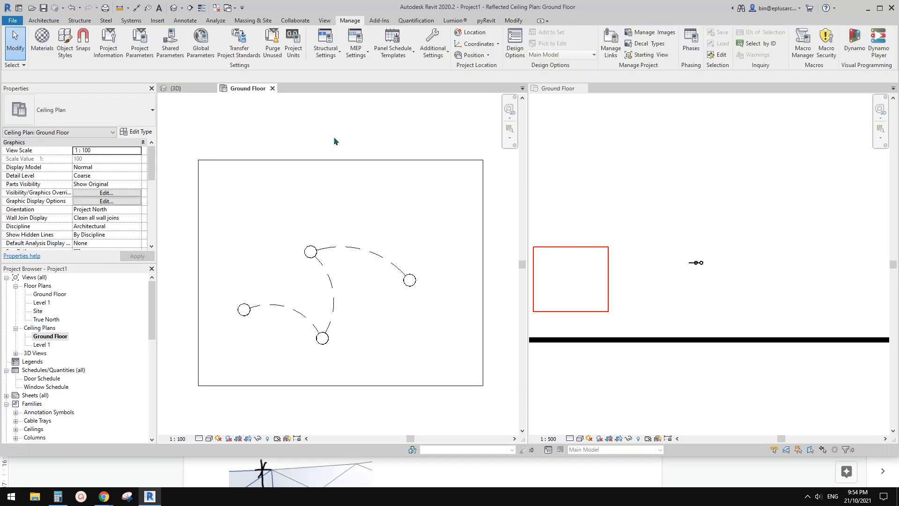
pyautogui.scroll(-2, 358, 236)
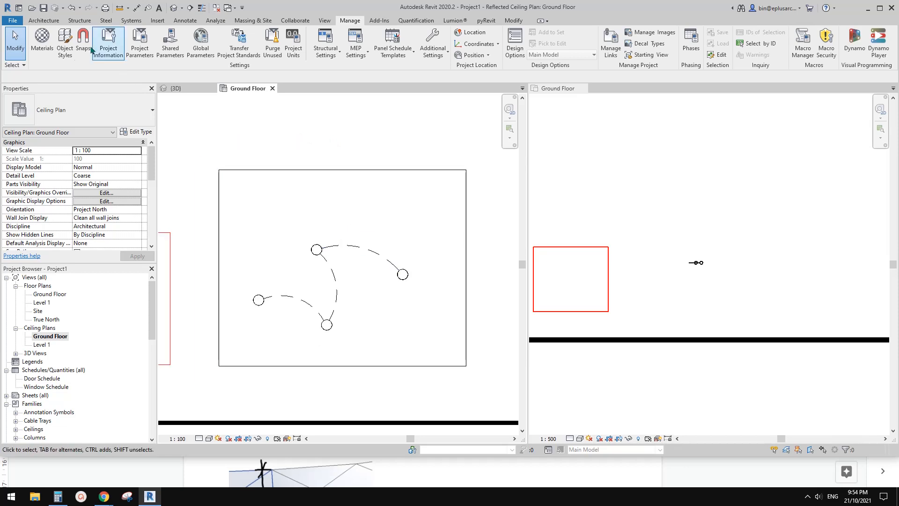
# Draw two freestanding arc wires above the wired lights, with points about 3 m apart on the first and 4 m on the second
pyautogui.click(132, 20)
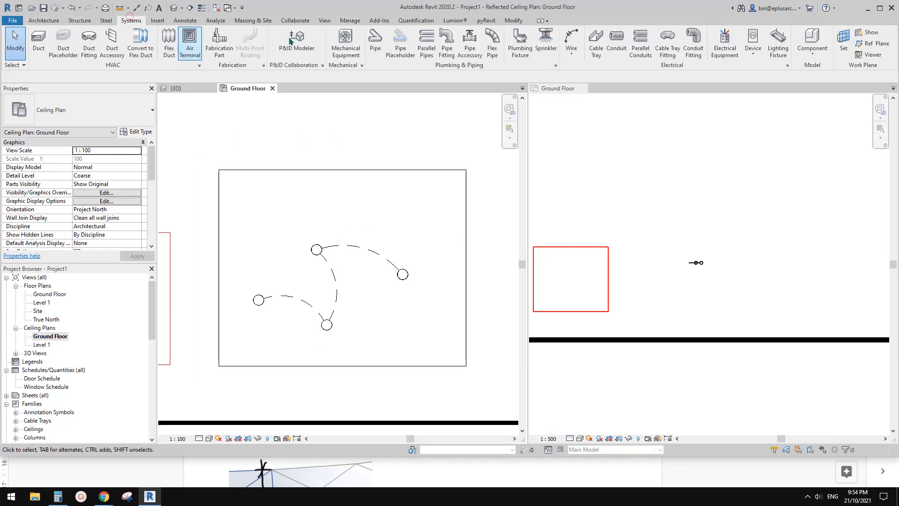
pyautogui.click(570, 39)
pyautogui.click(263, 239)
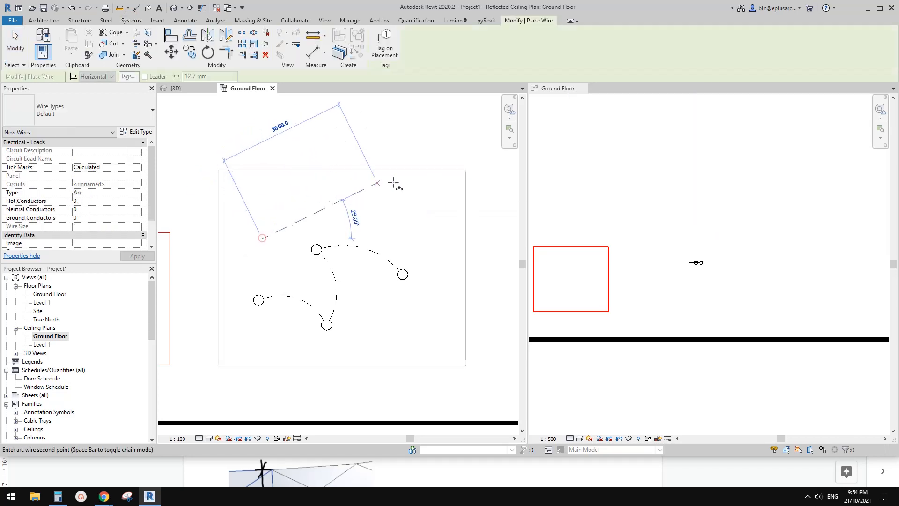
pyautogui.click(374, 185)
pyautogui.click(488, 189)
pyautogui.scroll(-1, 411, 253)
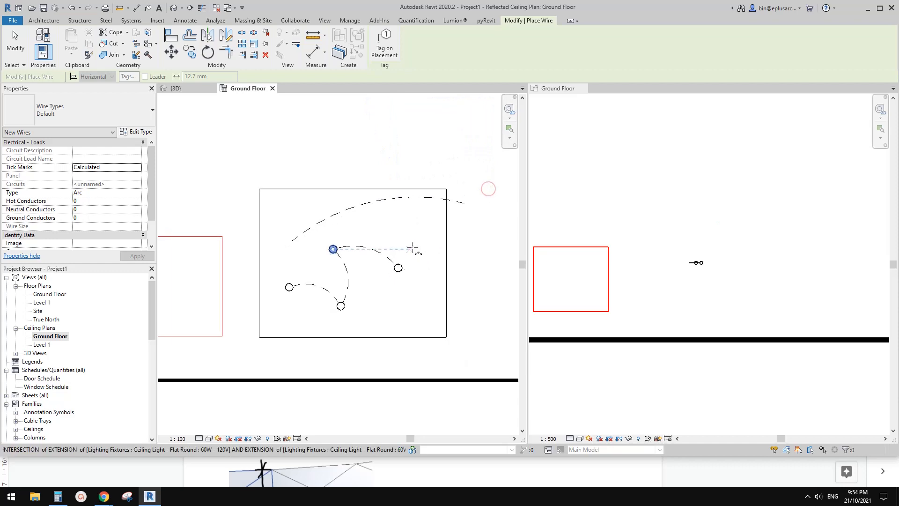
pyautogui.moveTo(415, 248); pyautogui.dragTo(345, 261, button='middle')
pyautogui.click(219, 206)
pyautogui.click(335, 163)
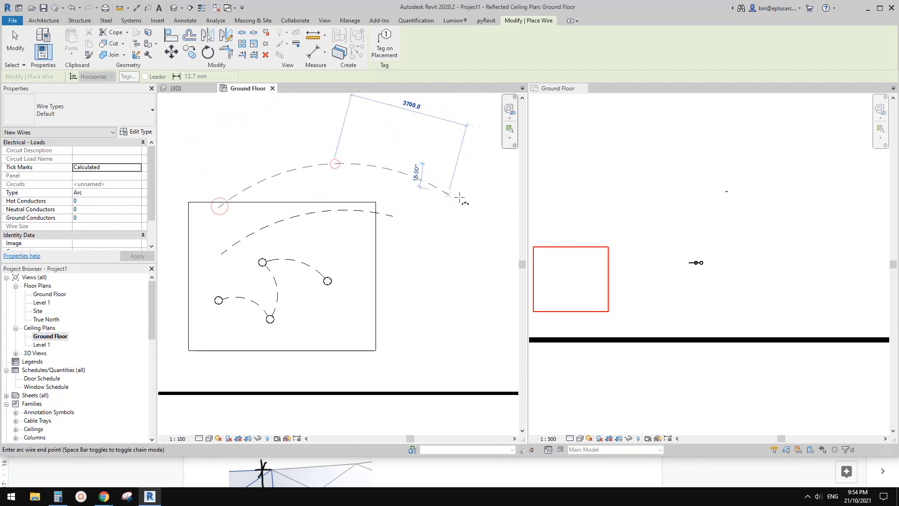
pyautogui.click(459, 196)
pyautogui.press('Escape')
# Place two more matching flat round ceiling lights on the ceiling, above the upper wired pair
pyautogui.scroll(3, 323, 253)
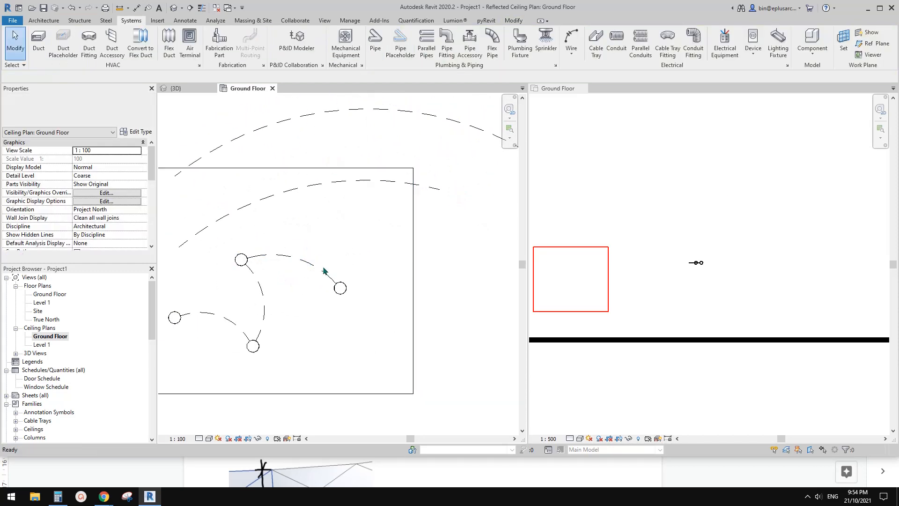
pyautogui.click(321, 228)
pyautogui.moveTo(326, 227); pyautogui.dragTo(331, 260, button='middle')
pyautogui.press('c')
pyautogui.press('s')
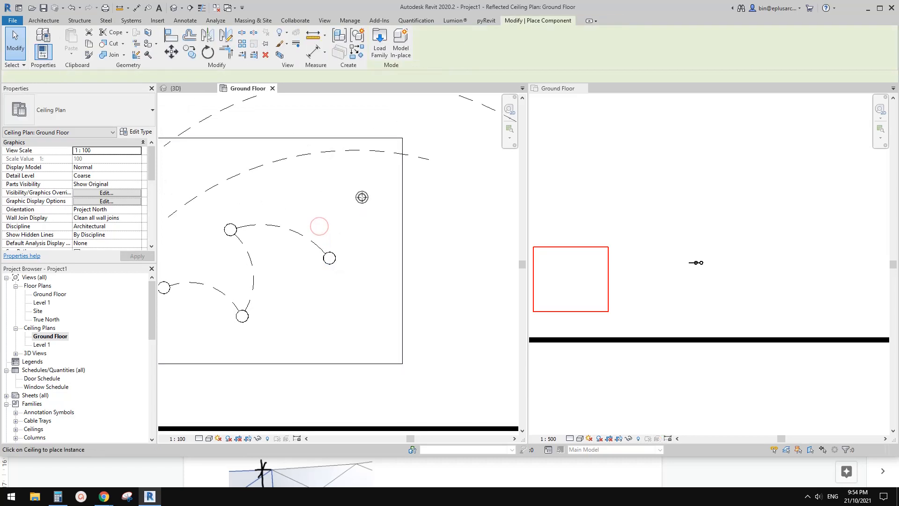
pyautogui.click(363, 197)
pyautogui.click(281, 192)
pyautogui.moveTo(297, 203); pyautogui.dragTo(301, 221, button='middle')
pyautogui.press('Escape')
pyautogui.press('Escape')
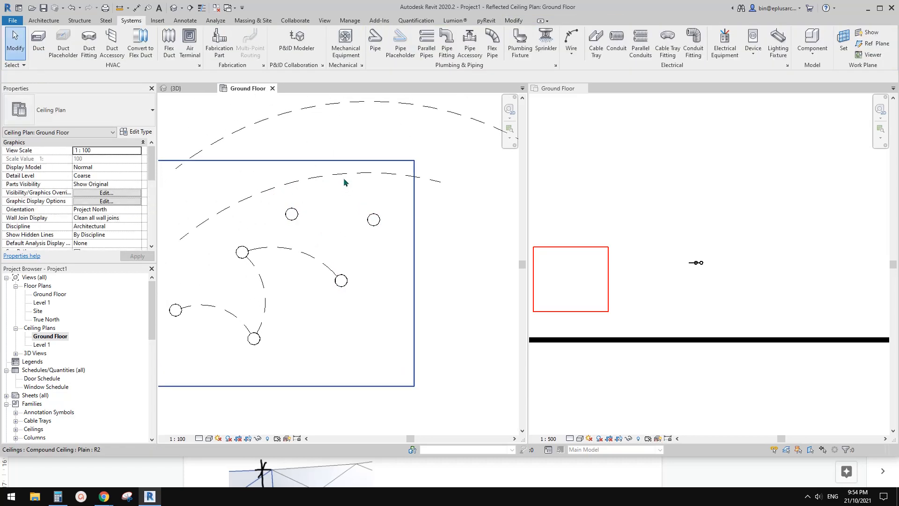
# Connect the two newly placed ceiling lights with an arc wire
pyautogui.scroll(2, 389, 207)
pyautogui.press('e')
pyautogui.press('w')
pyautogui.scroll(2, 352, 232)
pyautogui.click(346, 237)
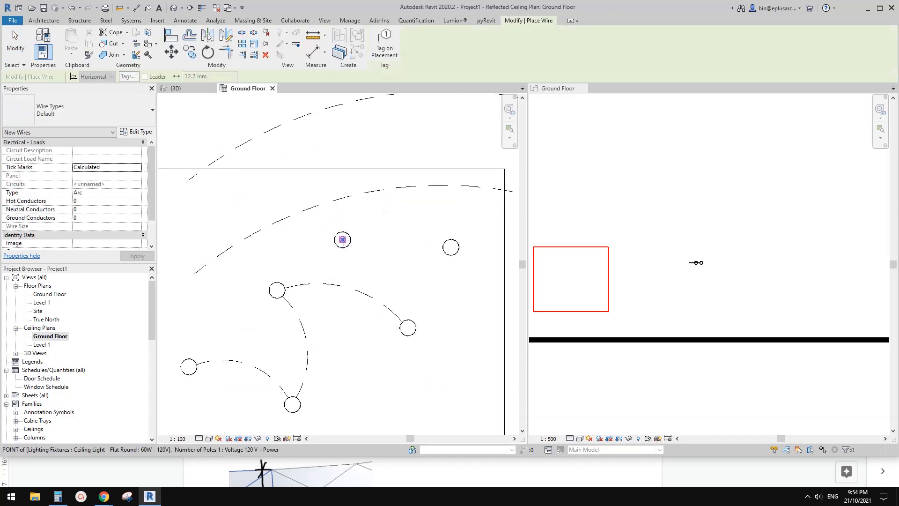
pyautogui.click(451, 247)
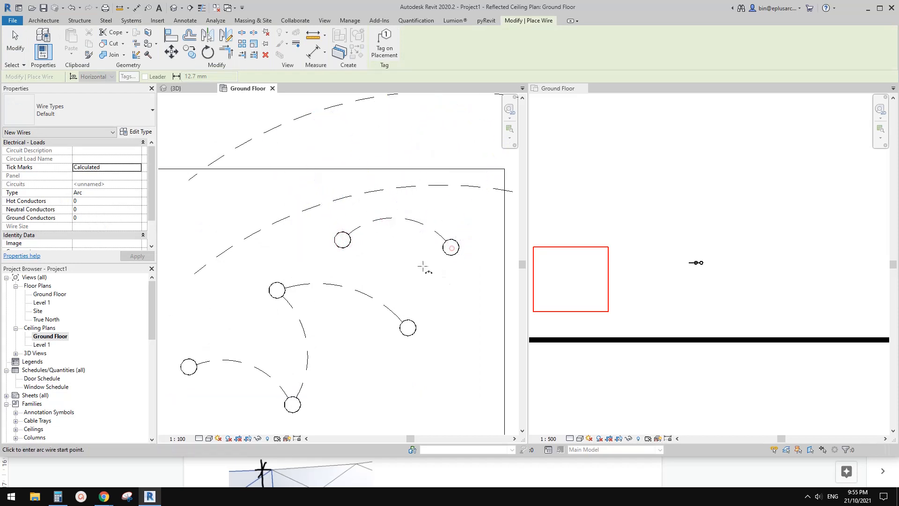
pyautogui.moveTo(407, 262); pyautogui.dragTo(405, 268, button='middle')
pyautogui.press('Escape')
pyautogui.press('Escape')
# Move the two newly wired ceiling lights to new positions to test that their wire follows
pyautogui.moveTo(451, 258)
pyautogui.mouseDown()
pyautogui.moveTo(397, 285)
pyautogui.moveTo(406, 292)
pyautogui.moveTo(464, 254)
pyautogui.moveTo(460, 268)
pyautogui.mouseUp()
pyautogui.moveTo(348, 241)
pyautogui.mouseDown()
pyautogui.moveTo(400, 272)
pyautogui.moveTo(386, 251)
pyautogui.moveTo(348, 248)
pyautogui.mouseUp()
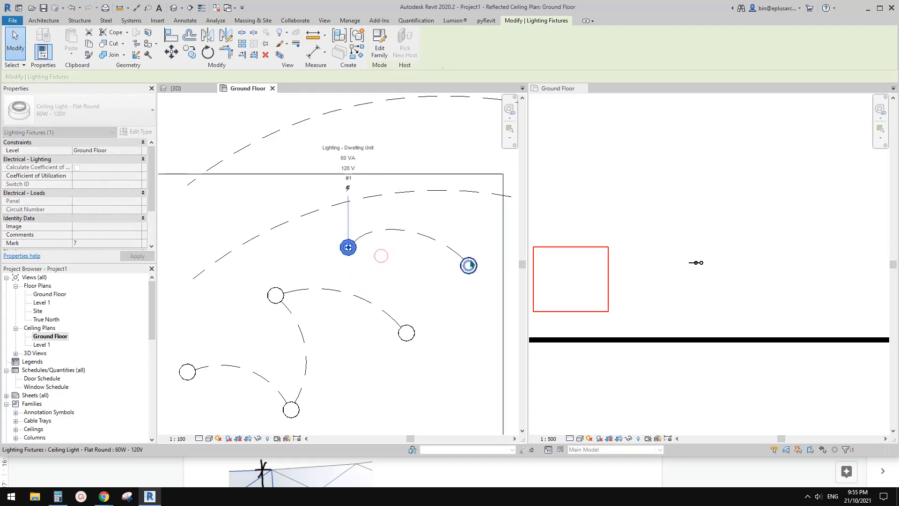
pyautogui.moveTo(469, 265); pyautogui.dragTo(471, 231)
pyautogui.press('Escape')
pyautogui.scroll(-3, 407, 262)
pyautogui.scroll(1, 398, 271)
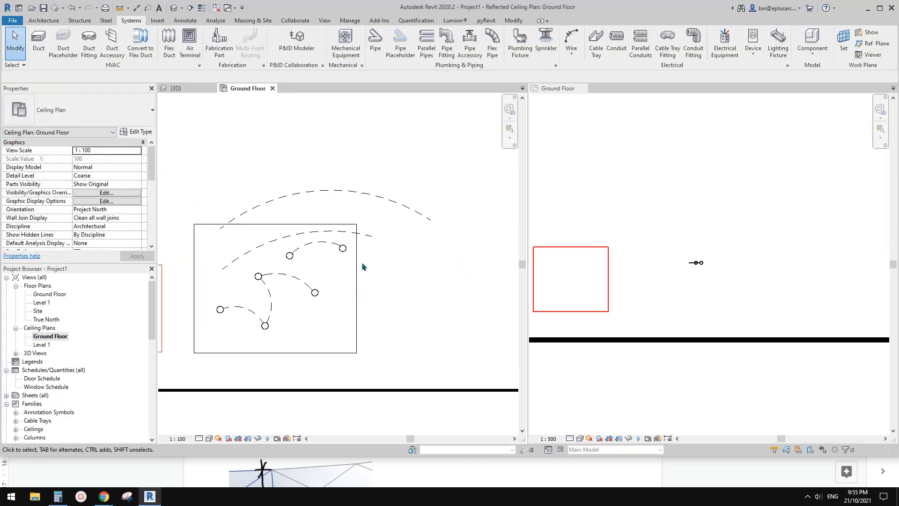
# Delete the two freestanding arc wires that are not attached to any light
pyautogui.scroll(2, 392, 246)
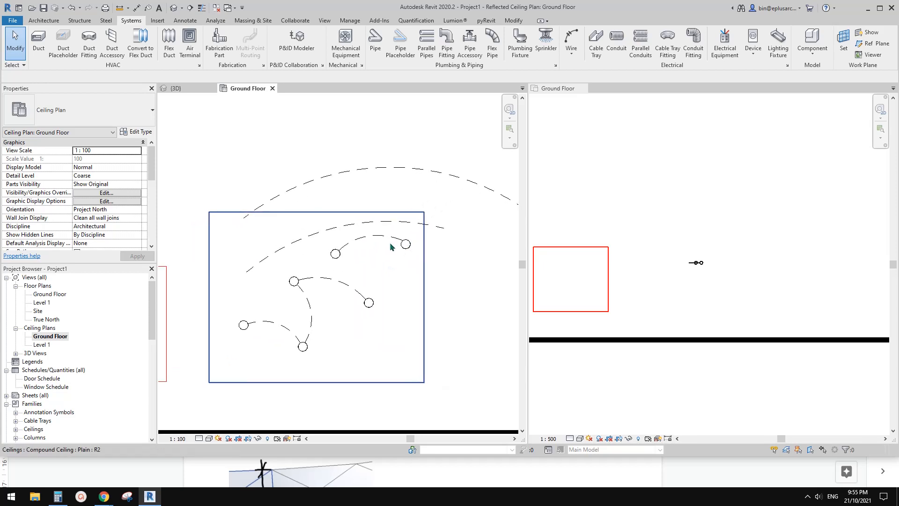
pyautogui.click(439, 228)
pyautogui.press('Delete')
pyautogui.click(424, 171)
pyautogui.press('Delete')
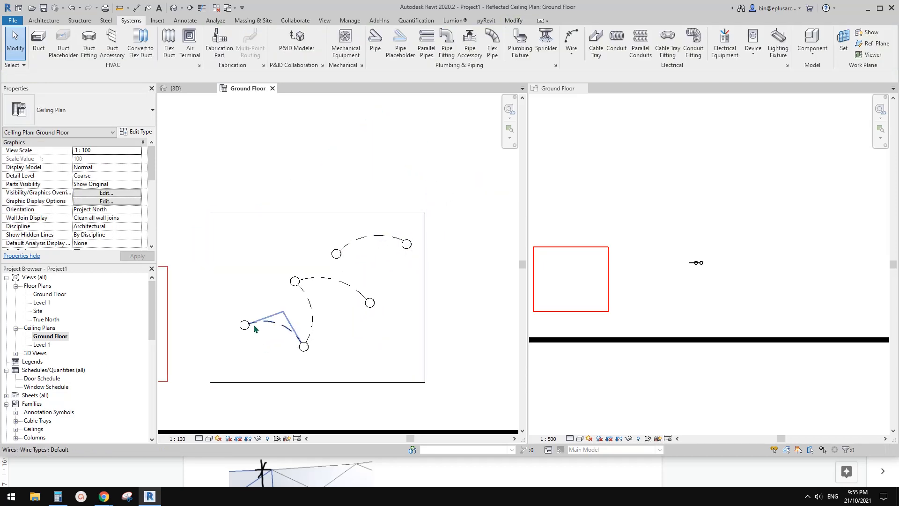
# Open the family of the uppermost ceiling light for editing
pyautogui.moveTo(253, 325); pyautogui.dragTo(278, 310, button='middle')
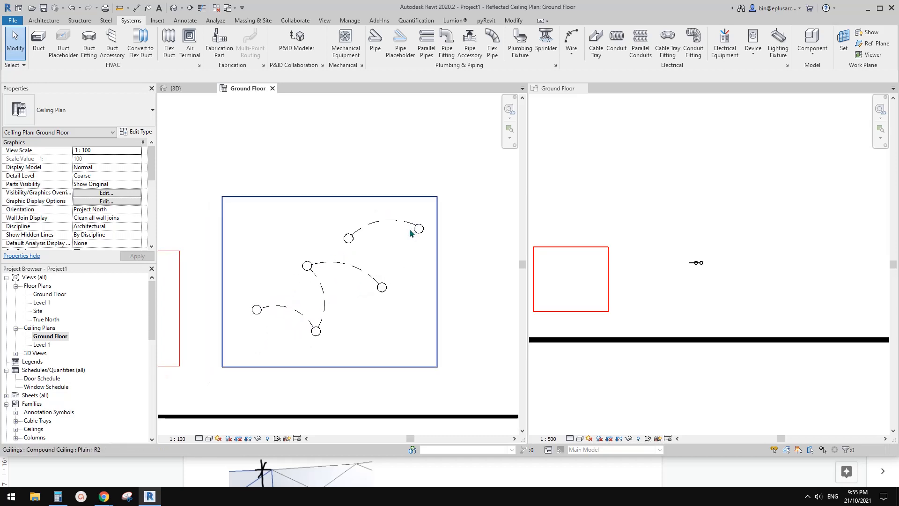
pyautogui.click(419, 229)
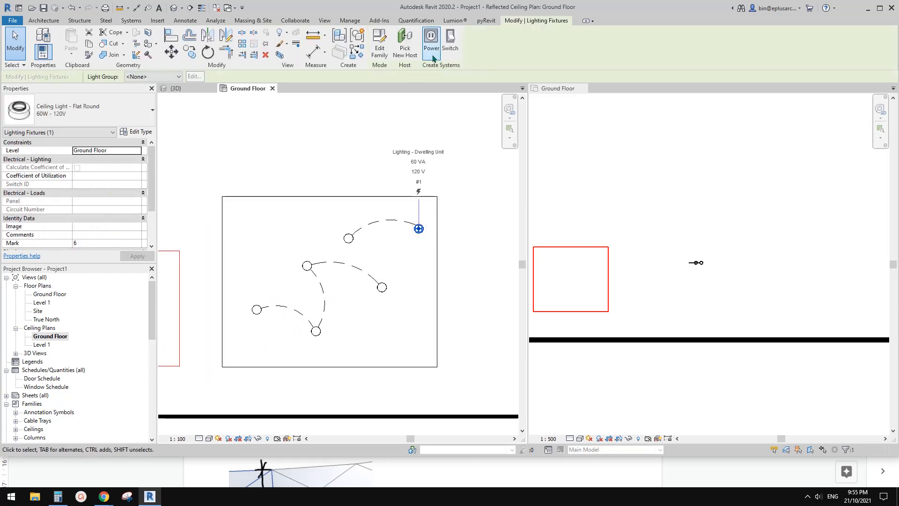
pyautogui.click(379, 46)
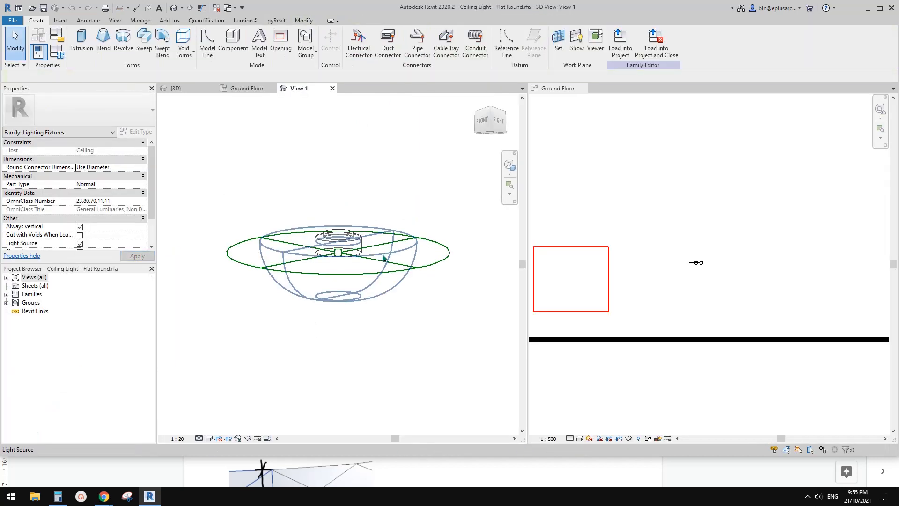
# Select the light source and the electrical connector in the family to examine their properties and the available connector types
pyautogui.click(426, 246)
pyautogui.keyDown('shift'); pyautogui.moveTo(424, 245); pyautogui.dragTo(426, 263, button='middle'); pyautogui.keyUp('shift')
pyautogui.click(330, 124)
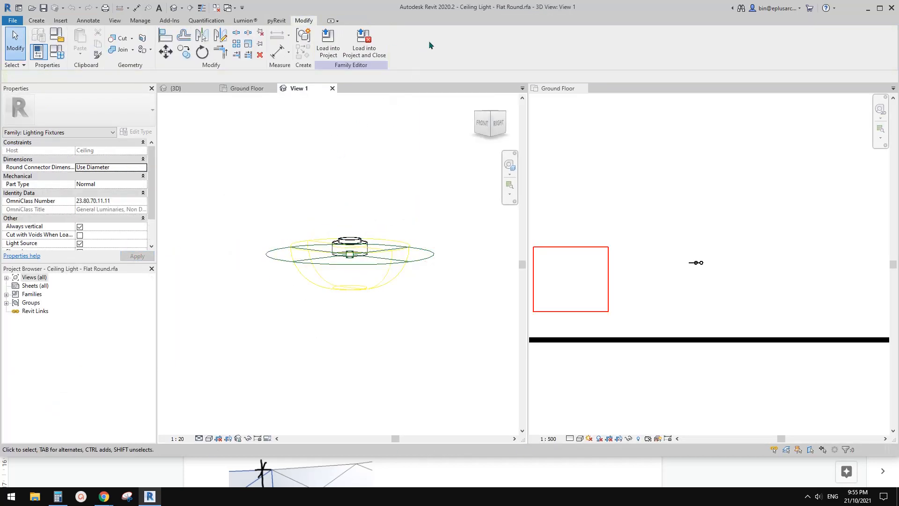
pyautogui.click(427, 251)
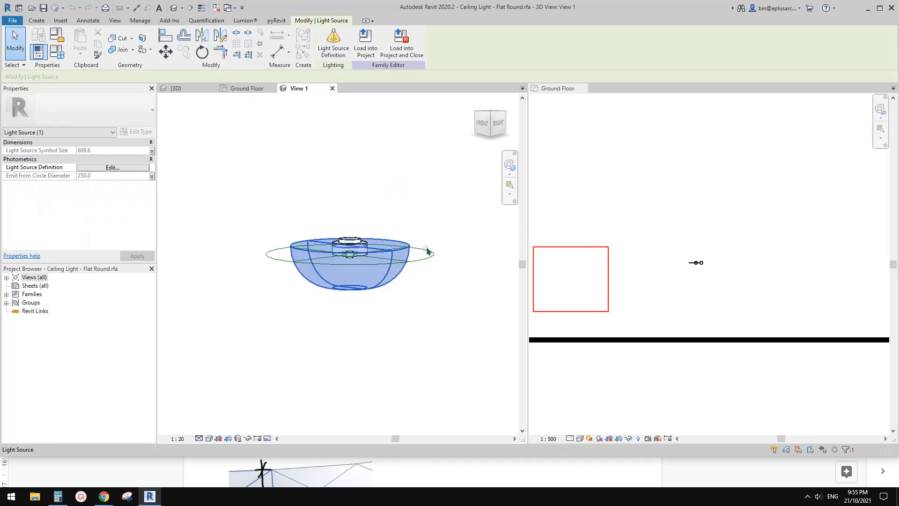
pyautogui.click(435, 258)
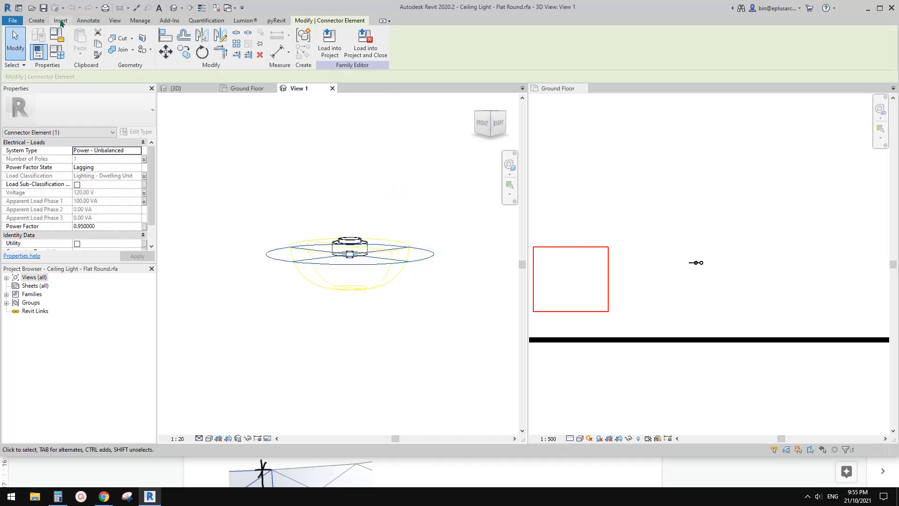
pyautogui.click(36, 20)
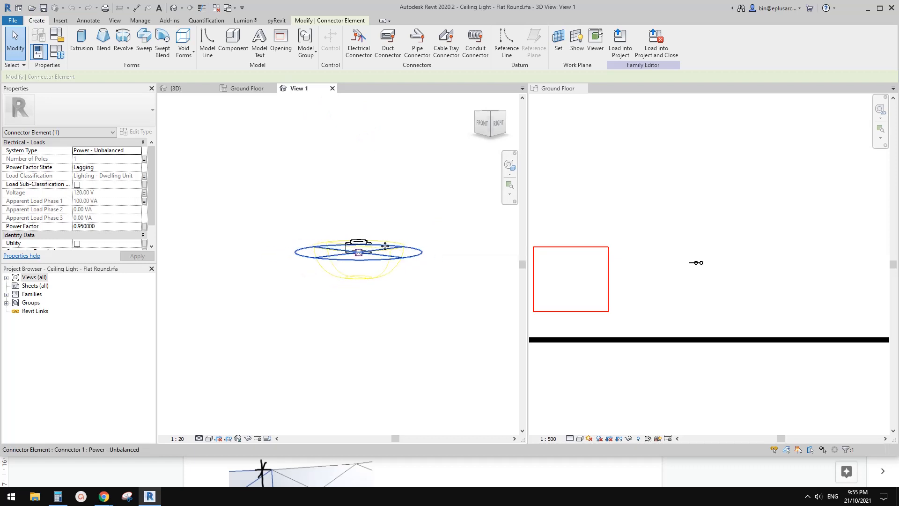
pyautogui.keyDown('shift'); pyautogui.moveTo(388, 245); pyautogui.dragTo(378, 297, button='middle'); pyautogui.keyUp('shift')
pyautogui.click(271, 232)
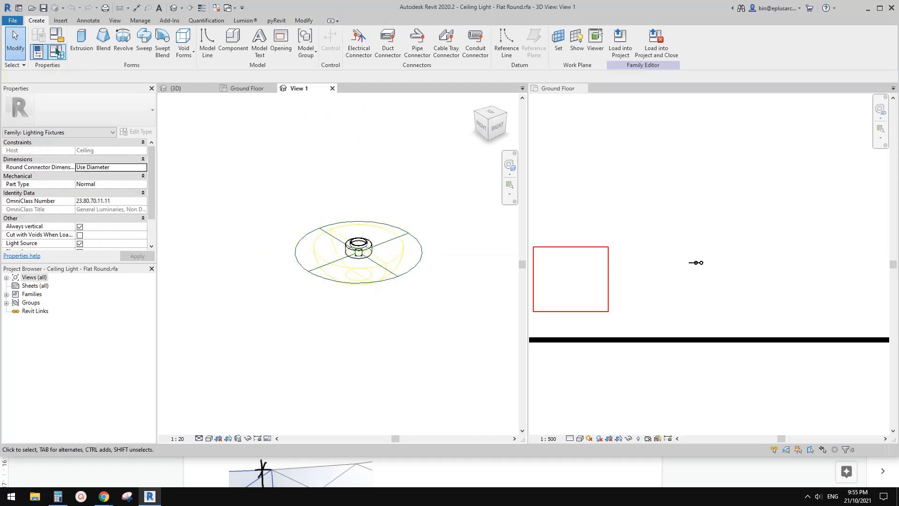
# Change the ceiling light family's category from Lighting Fixtures to Furniture
pyautogui.click(54, 39)
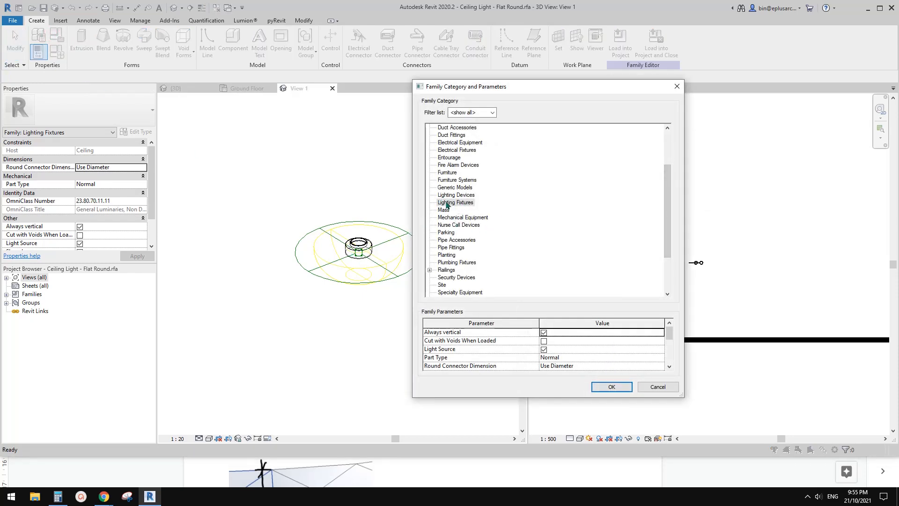
pyautogui.moveTo(668, 210)
pyautogui.mouseDown()
pyautogui.moveTo(673, 162)
pyautogui.moveTo(678, 205)
pyautogui.mouseUp()
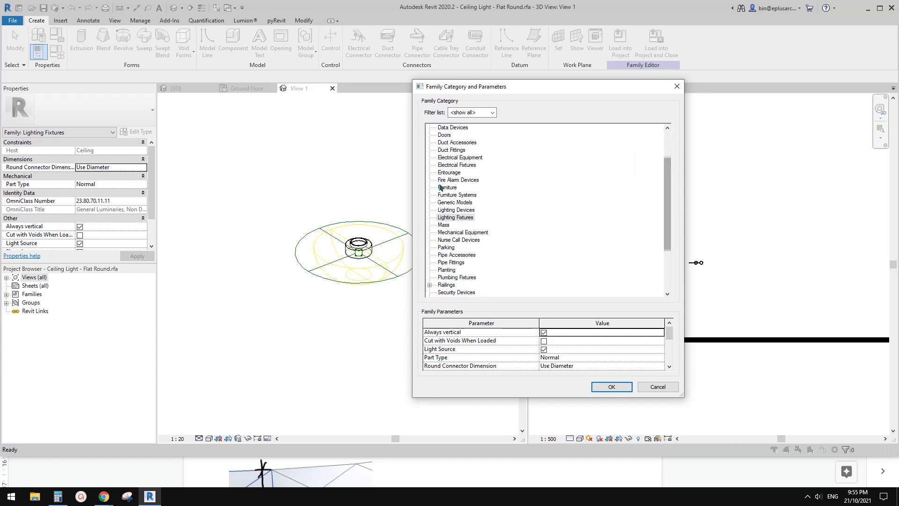
pyautogui.click(445, 187)
pyautogui.click(610, 386)
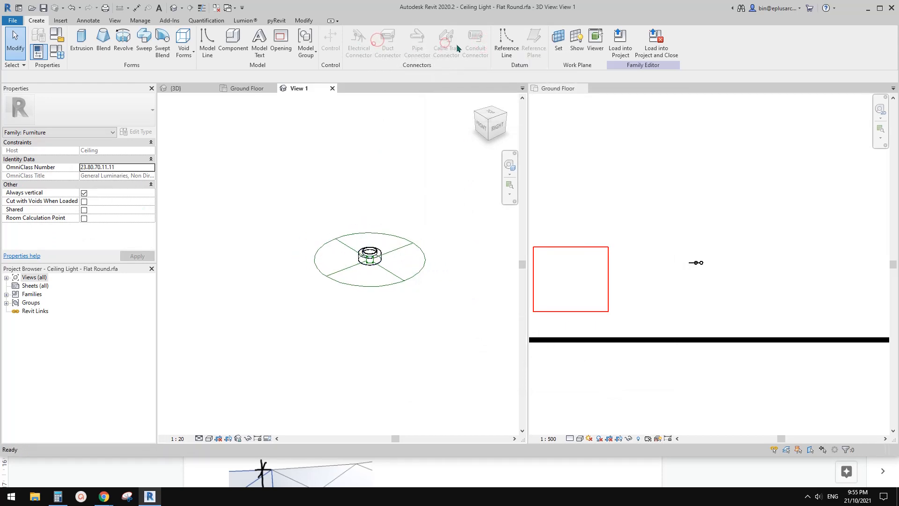
# Inspect the electrical connector and available connector tools in the recategorised family, and close the family without saving
pyautogui.click(425, 259)
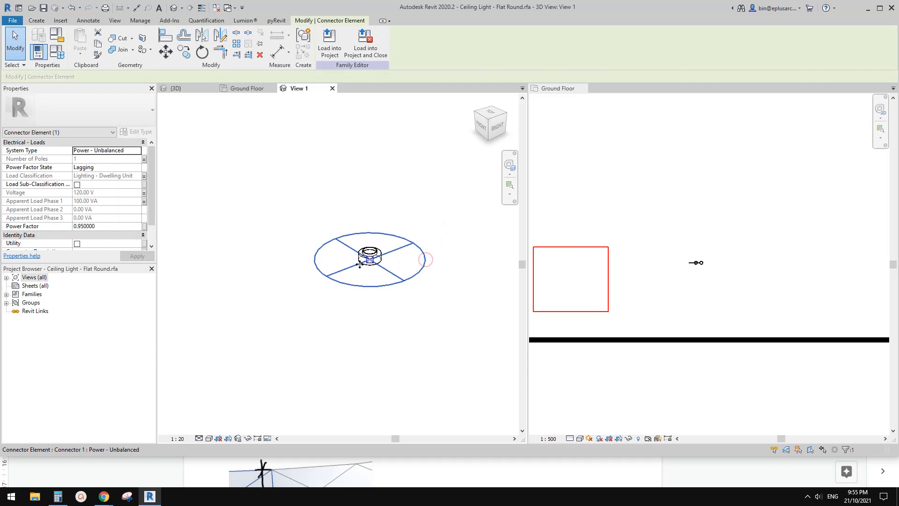
pyautogui.click(341, 201)
pyautogui.click(31, 19)
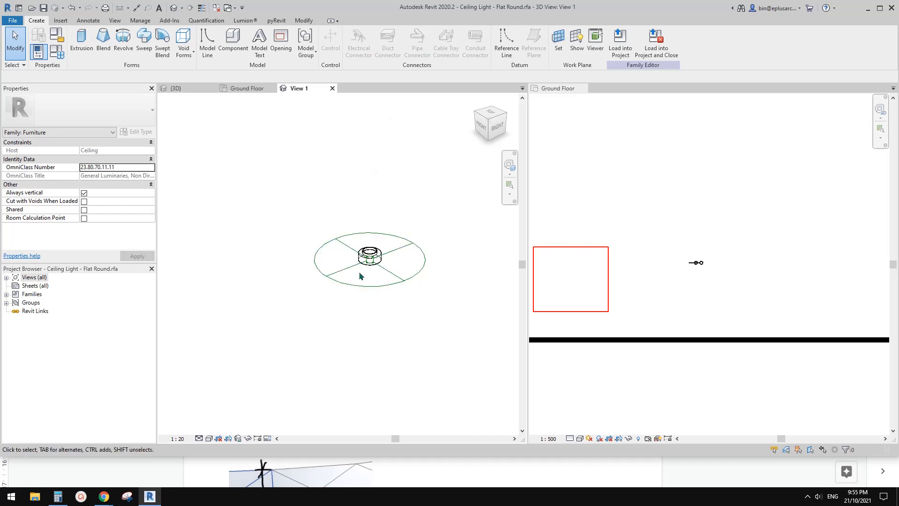
pyautogui.moveTo(403, 209); pyautogui.dragTo(403, 218, button='middle')
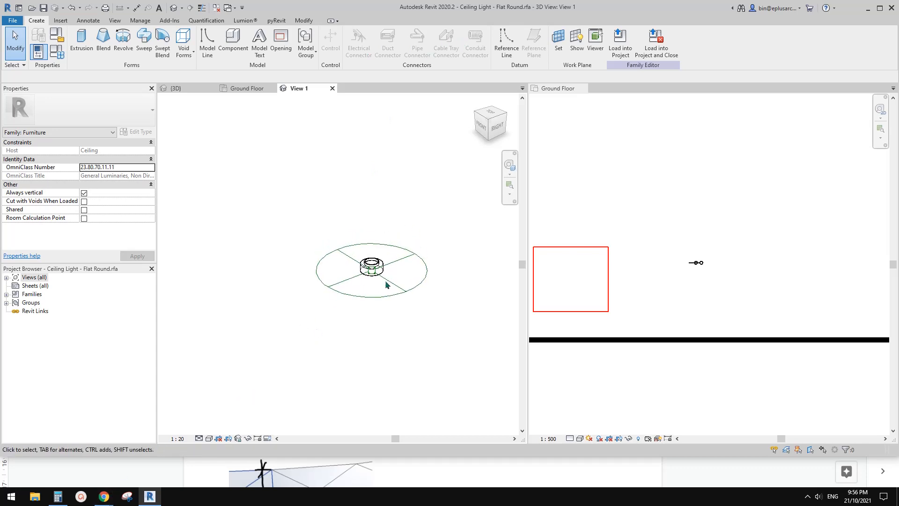
pyautogui.click(332, 88)
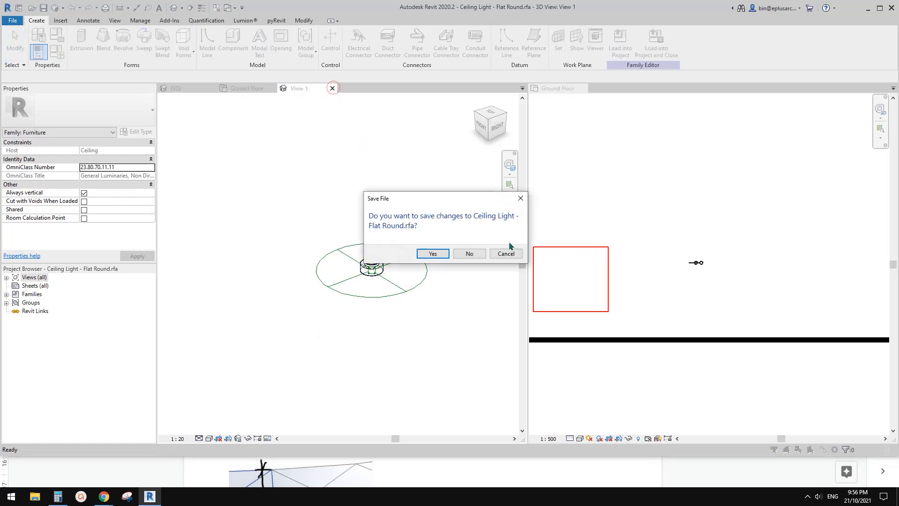
pyautogui.click(478, 252)
# Switch to the Google Docs notes and colour the "Special properties, EMP" bullet light grey
pyautogui.click(160, 455)
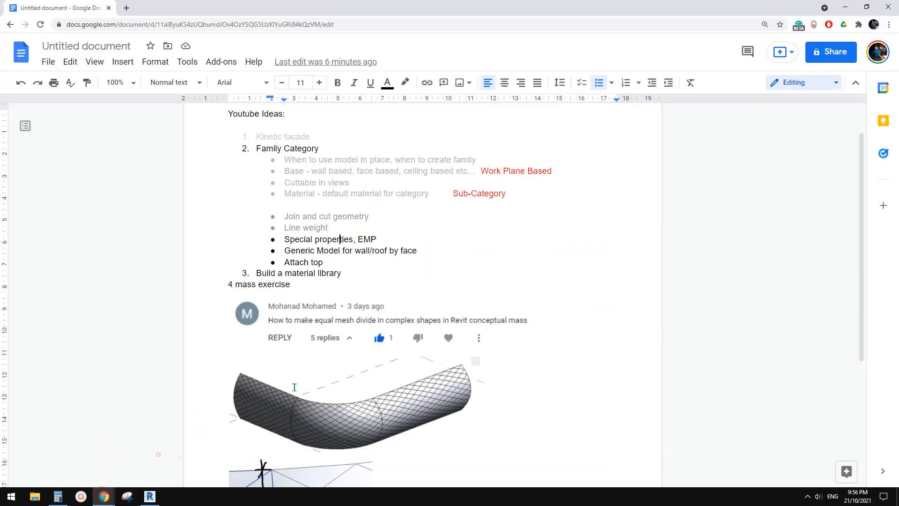
pyautogui.moveTo(381, 239); pyautogui.dragTo(275, 241)
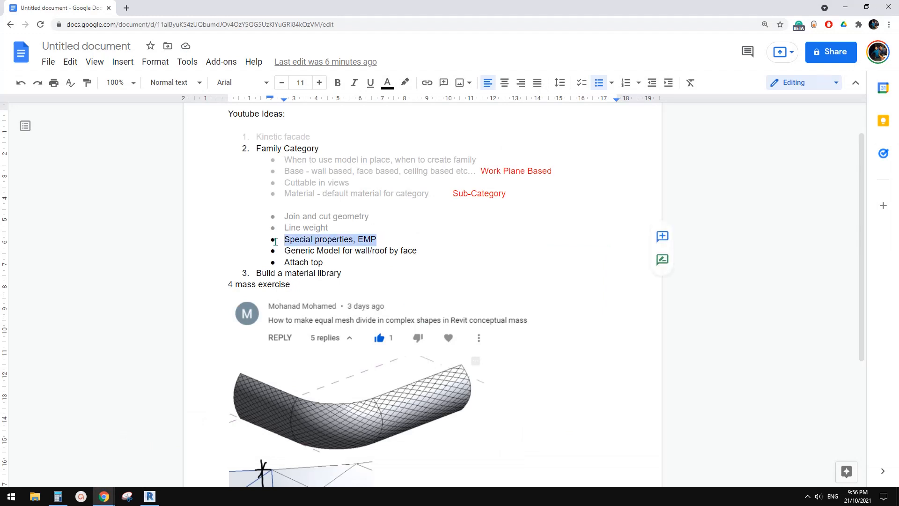
pyautogui.click(387, 83)
pyautogui.click(445, 142)
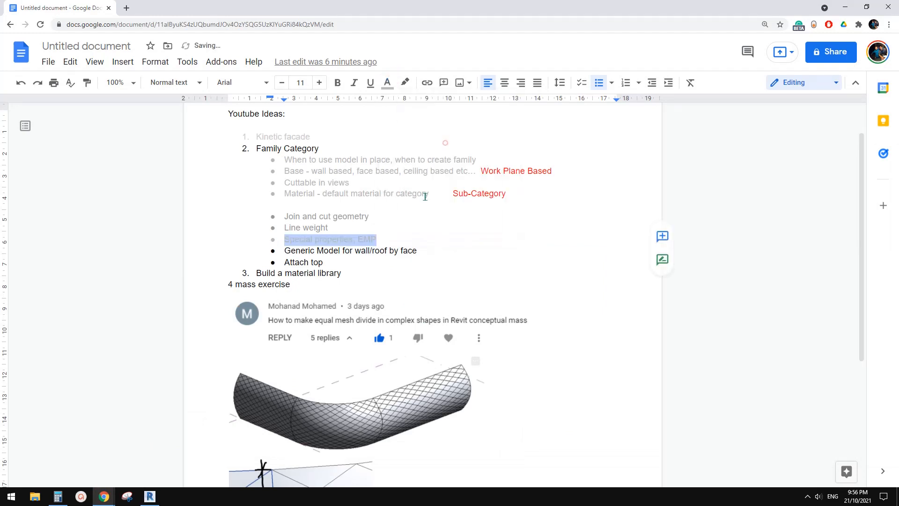
pyautogui.click(321, 250)
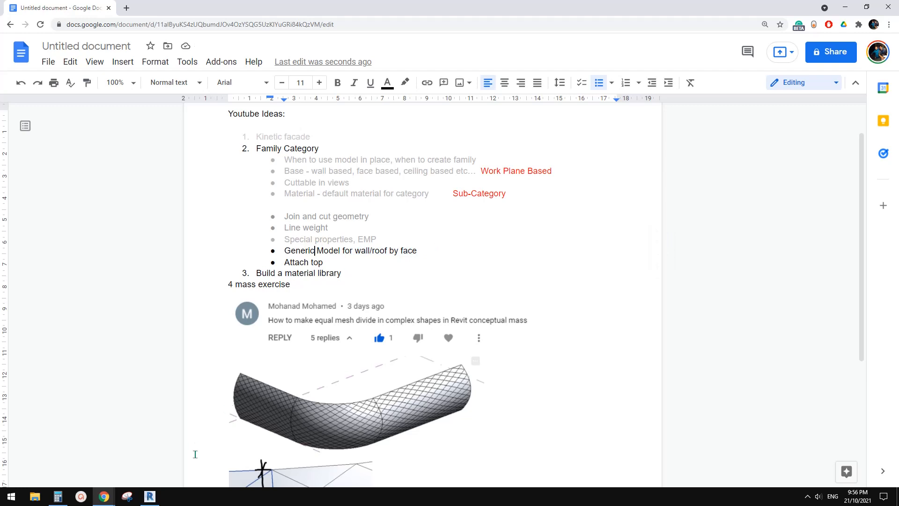
# Switch back to Revit and view the family categories offered for a new in-place model, without creating one
pyautogui.click(142, 502)
pyautogui.scroll(-6, 330, 356)
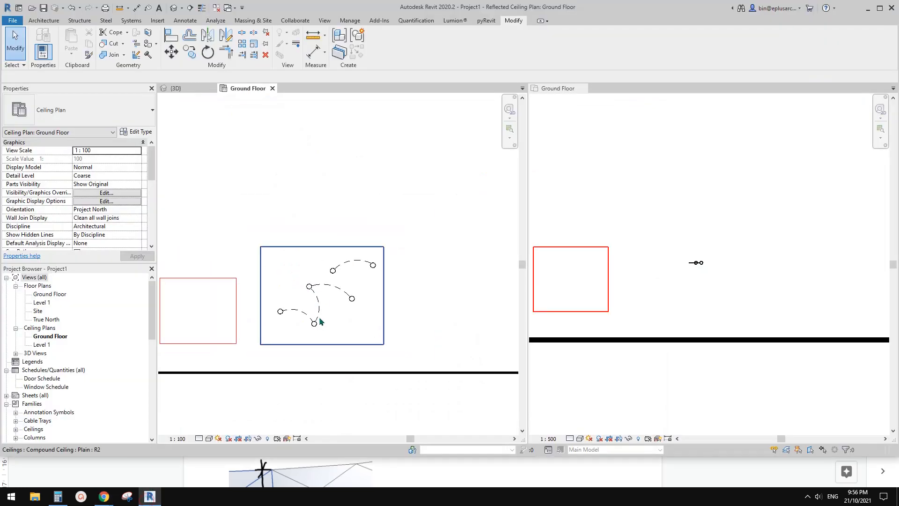
pyautogui.scroll(2, 329, 356)
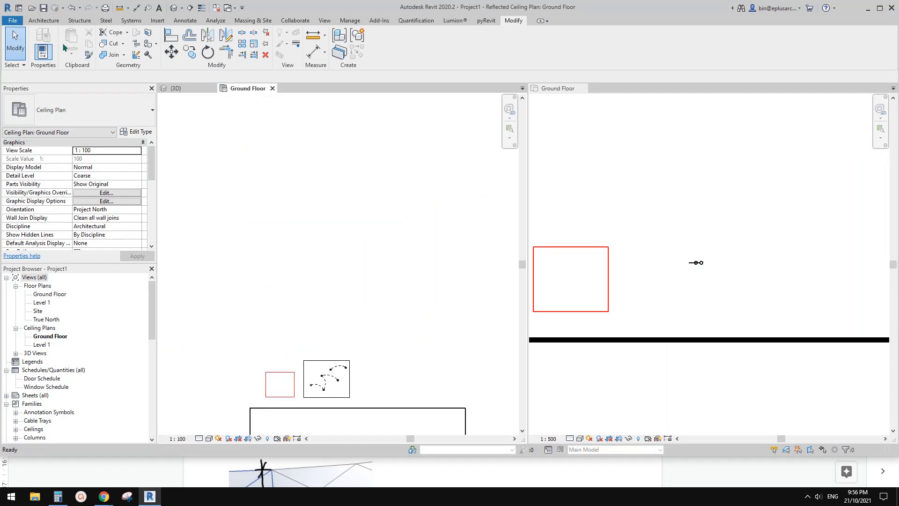
pyautogui.click(41, 21)
pyautogui.click(113, 52)
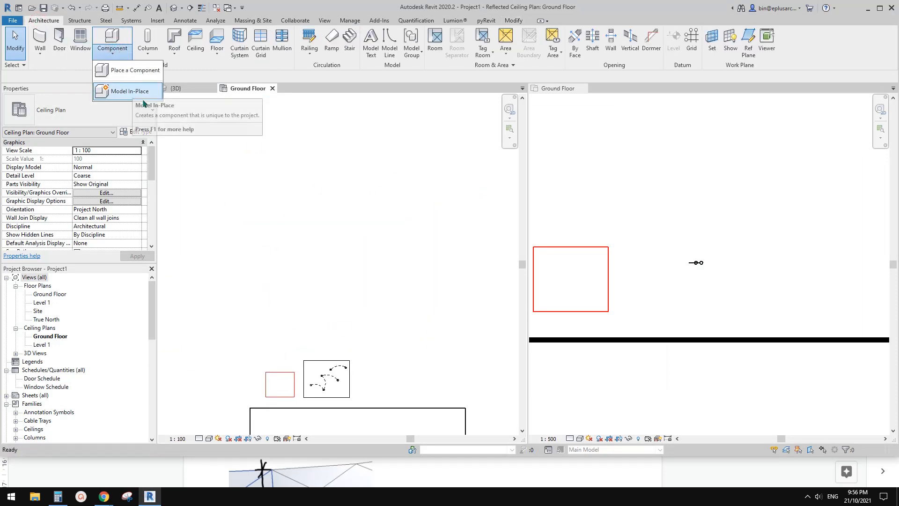
pyautogui.click(276, 222)
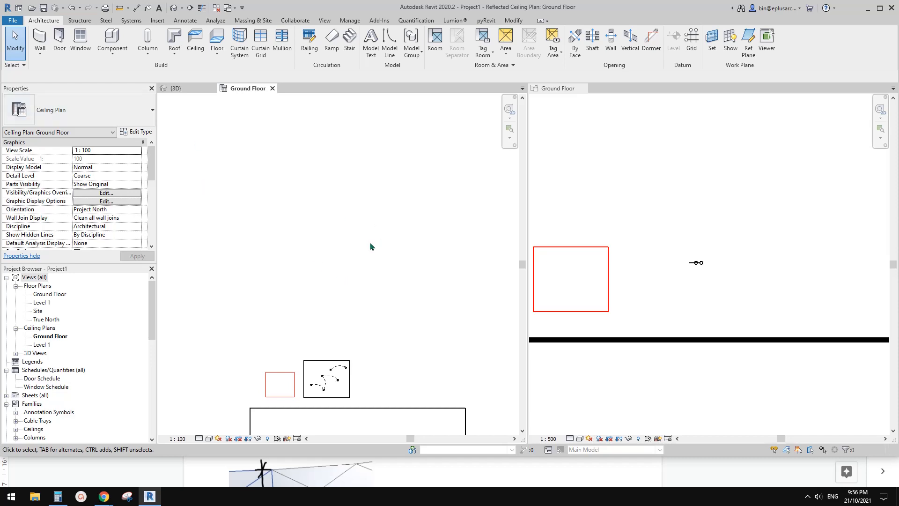
pyautogui.click(117, 56)
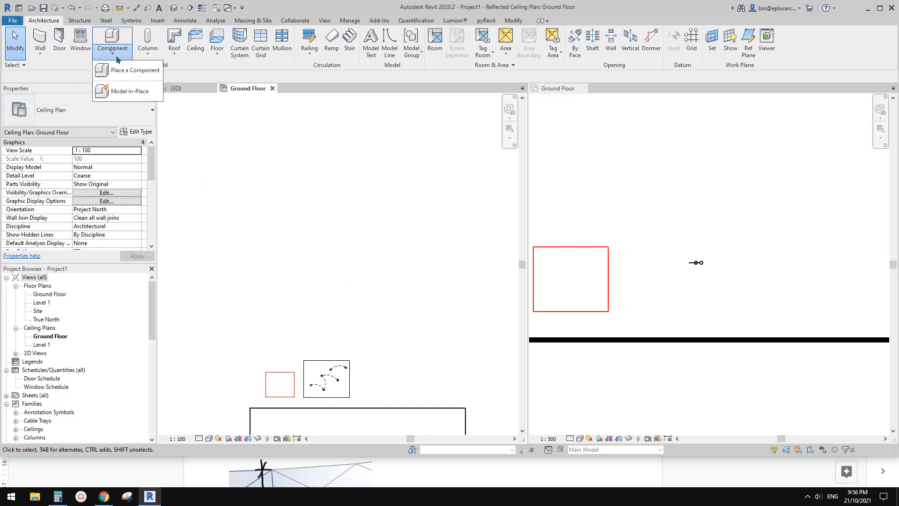
pyautogui.click(136, 93)
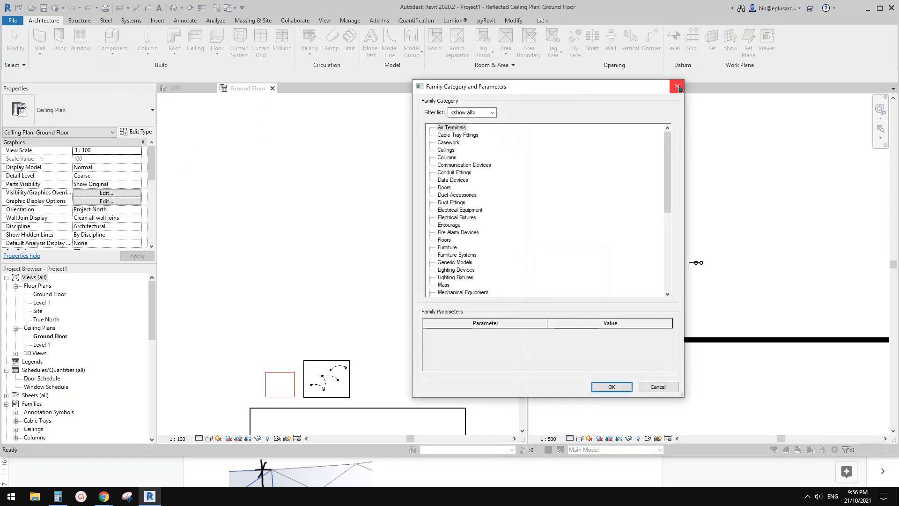
pyautogui.click(677, 86)
# View the types of new file that can be created, including Family and Conceptual Mass
pyautogui.click(13, 20)
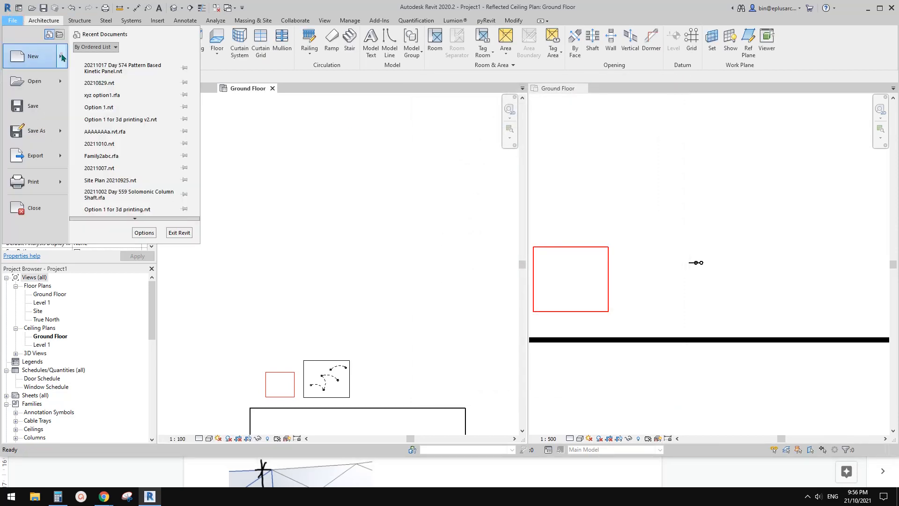
pyautogui.moveTo(61, 57)
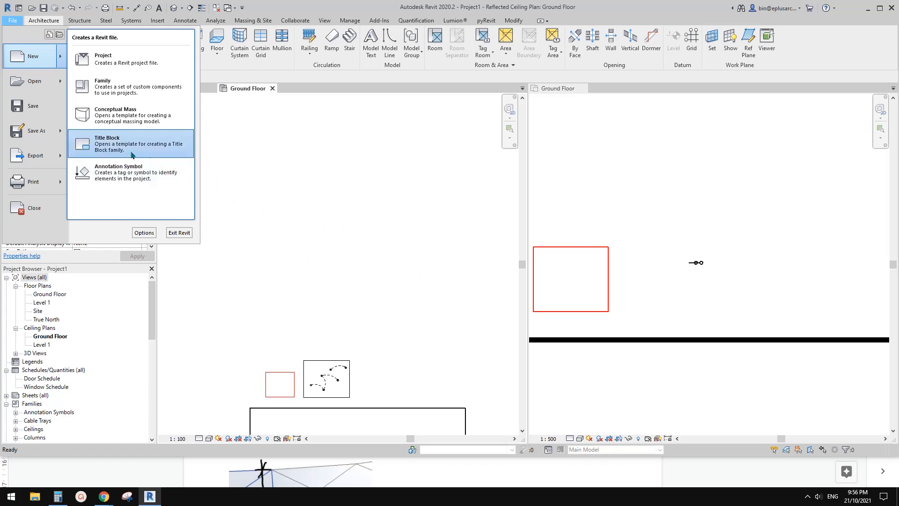
pyautogui.click(13, 21)
pyautogui.click(13, 20)
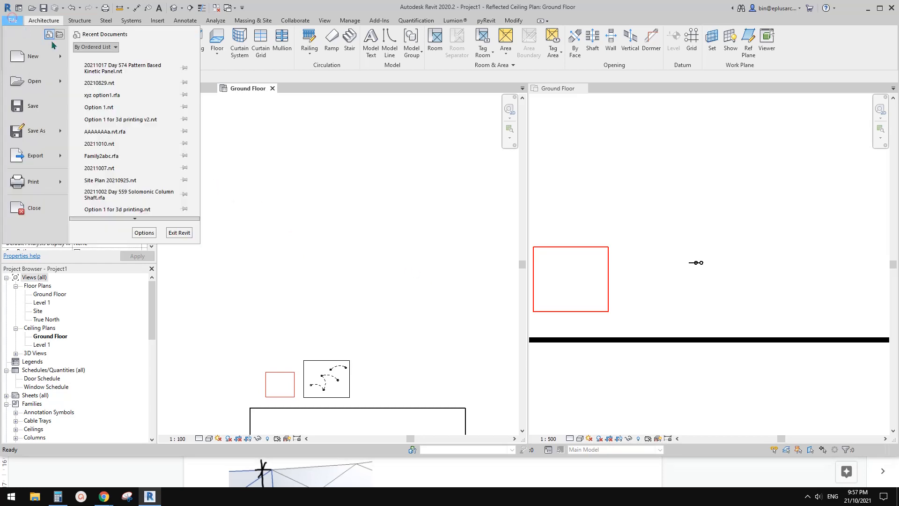
pyautogui.click(324, 168)
# Examine the Mass and Generic Models categories for a new in-place model, without creating one
pyautogui.click(111, 52)
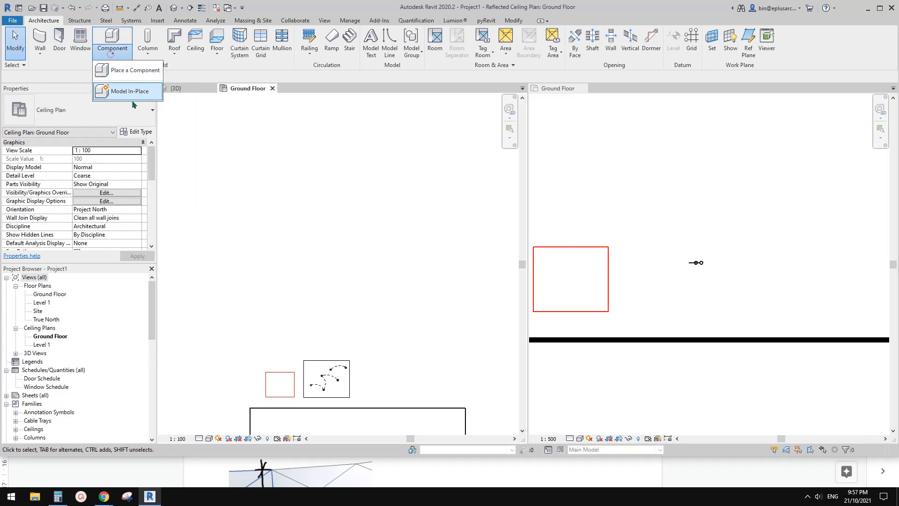
pyautogui.click(129, 92)
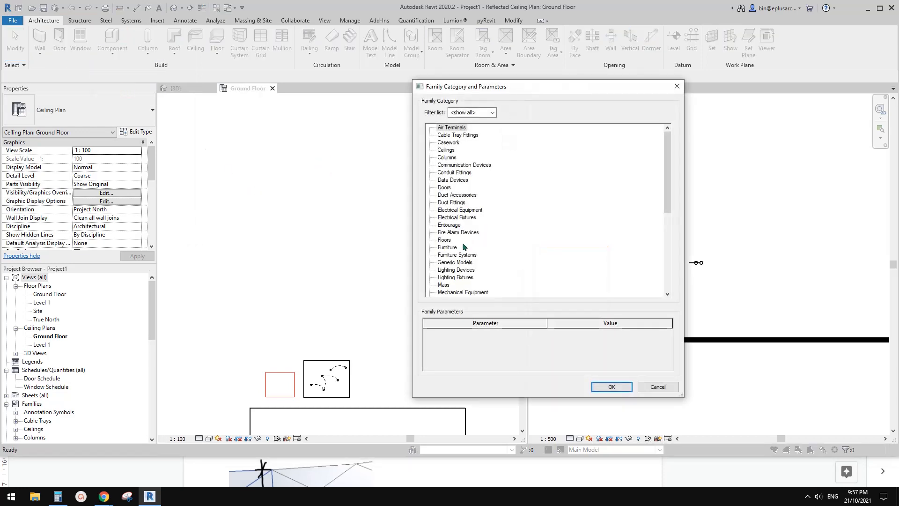
pyautogui.scroll(-3, 464, 251)
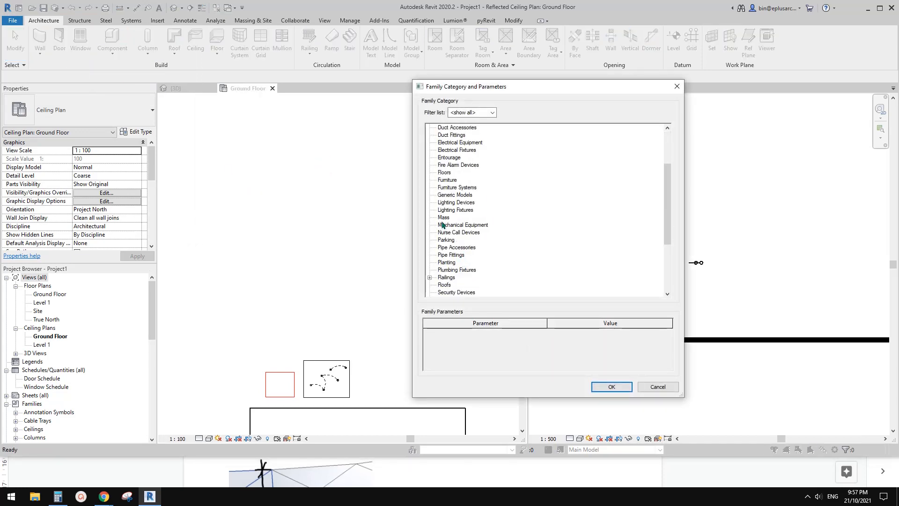
pyautogui.scroll(3, 456, 256)
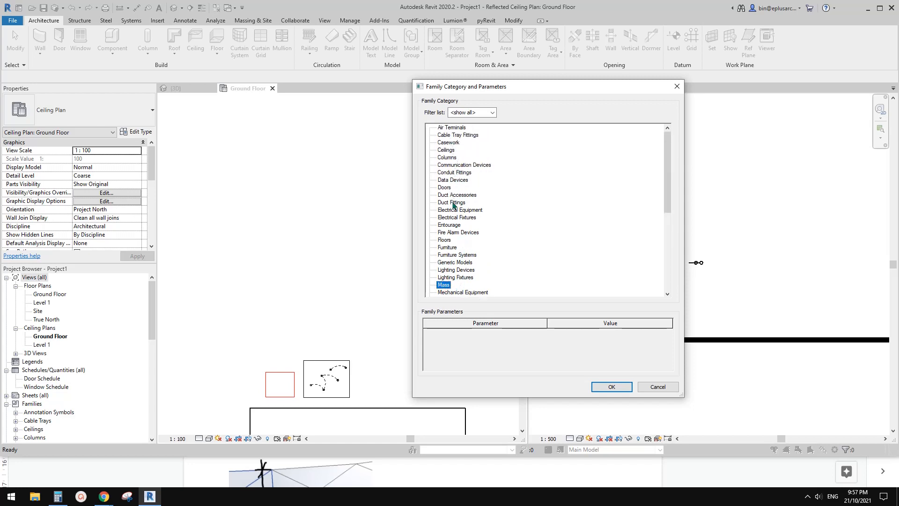
pyautogui.scroll(-1, 459, 225)
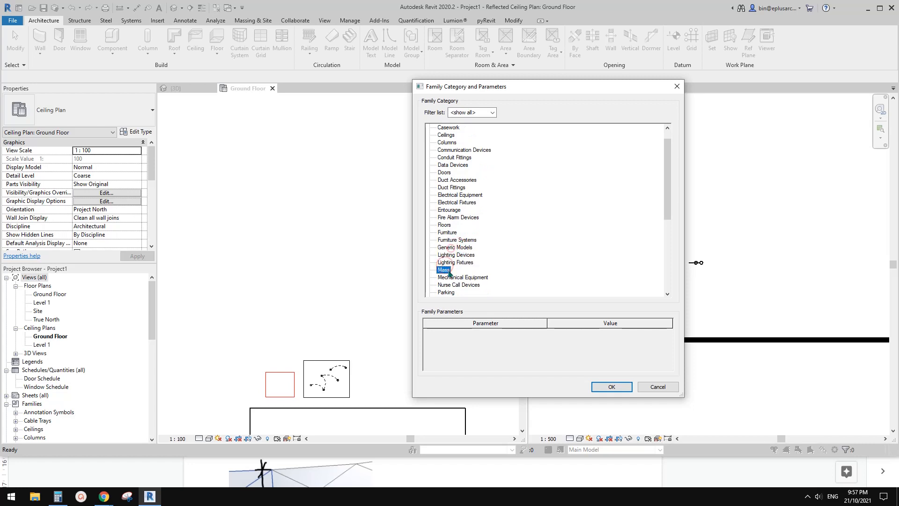
pyautogui.scroll(1, 456, 254)
pyautogui.scroll(-1, 455, 262)
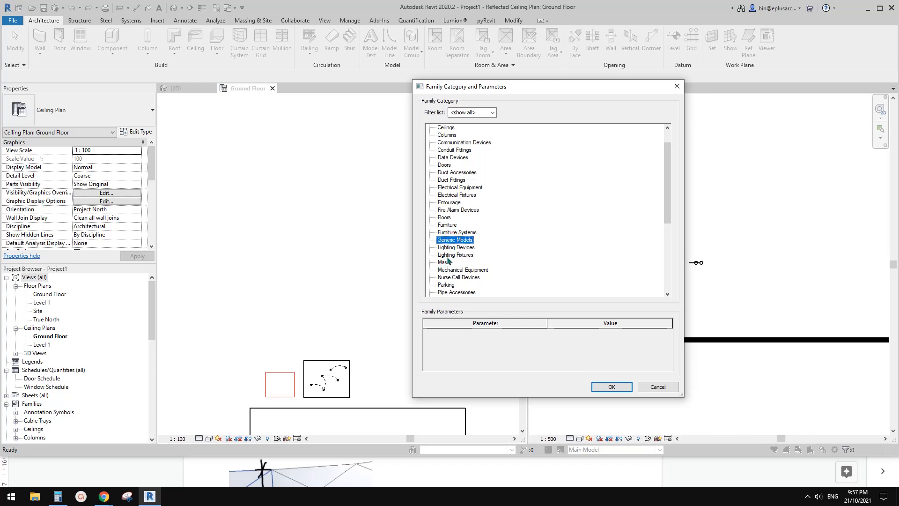
pyautogui.click(661, 387)
# View the wall and roof creation options, including Wall by Face and Roof by Face
pyautogui.click(40, 53)
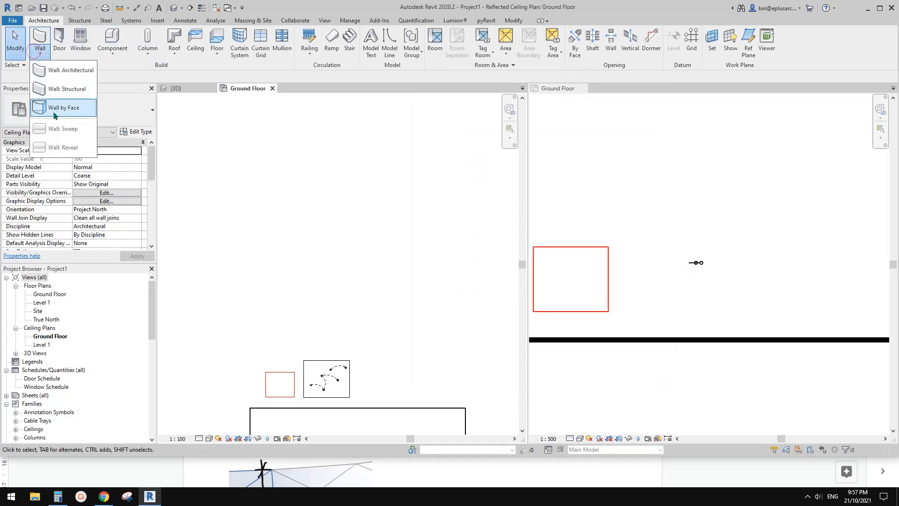
pyautogui.click(175, 53)
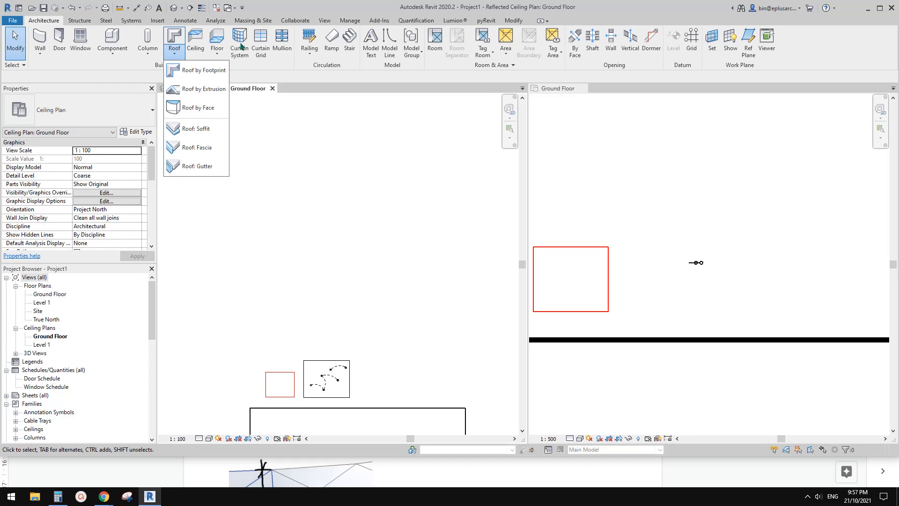
pyautogui.click(357, 233)
# Draw two connected Double brick - 270 walls in an L shape in the empty area above the ceilings
pyautogui.moveTo(313, 275); pyautogui.dragTo(337, 271, button='middle')
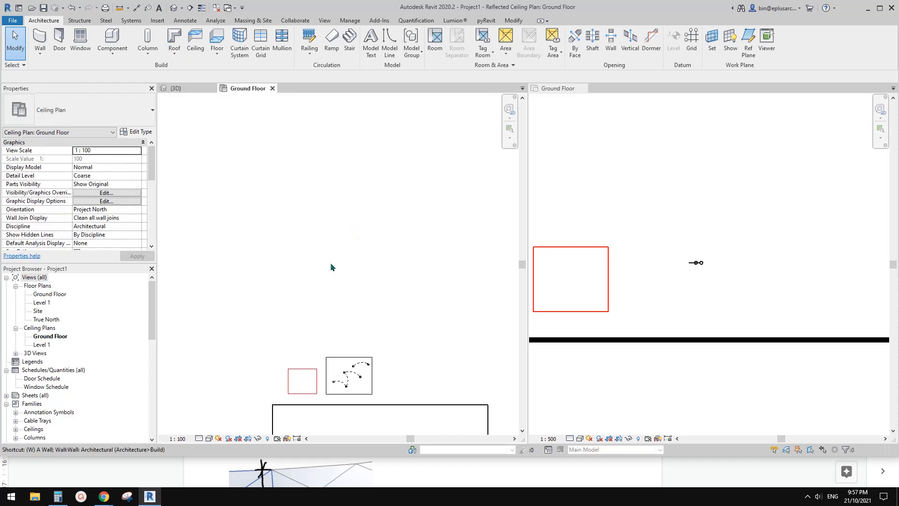
pyautogui.press('a')
pyautogui.click(286, 213)
pyautogui.click(287, 294)
pyautogui.click(421, 294)
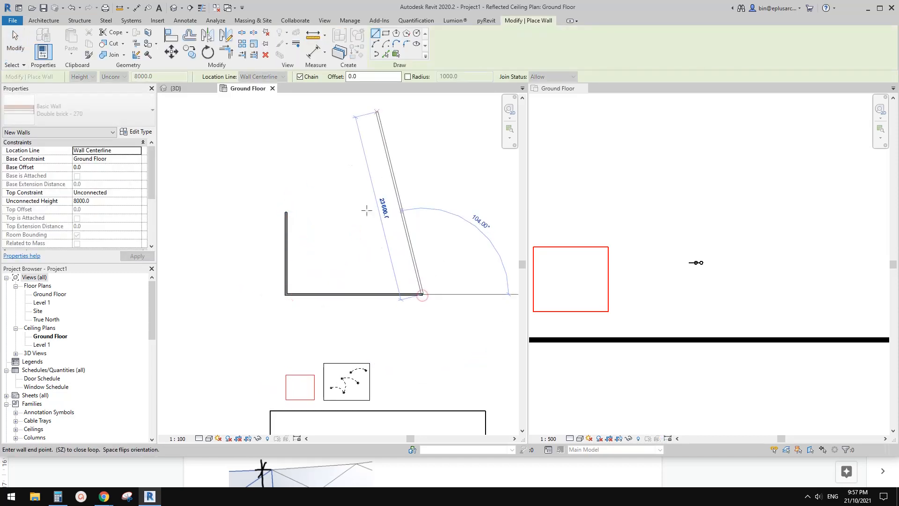
pyautogui.press('Escape')
pyautogui.press('Escape')
# Create an in-place model in the Mass category, accepting the suggested name
pyautogui.scroll(2, 344, 245)
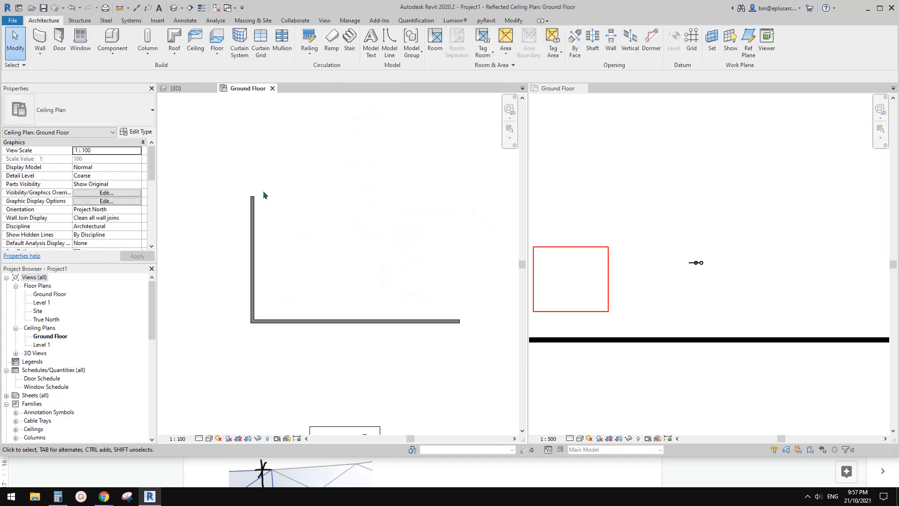
pyautogui.moveTo(409, 234); pyautogui.dragTo(409, 238, button='middle')
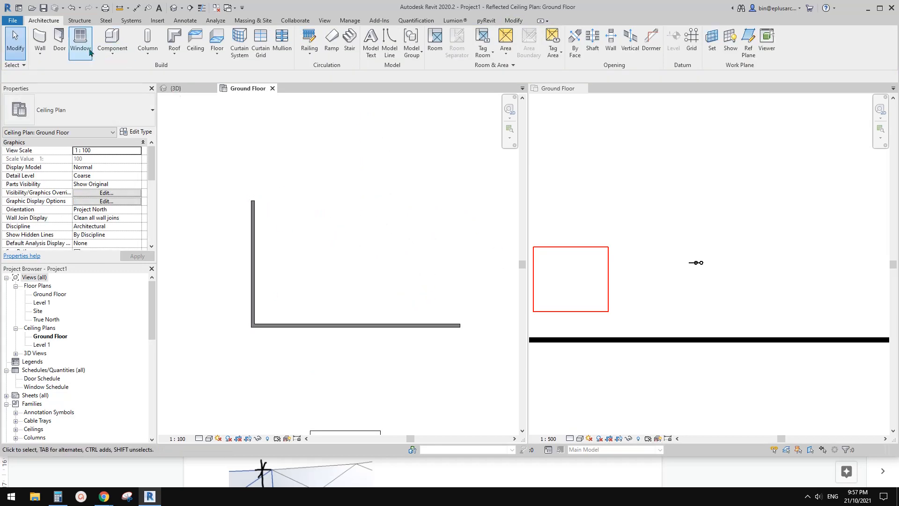
pyautogui.click(113, 52)
pyautogui.click(128, 92)
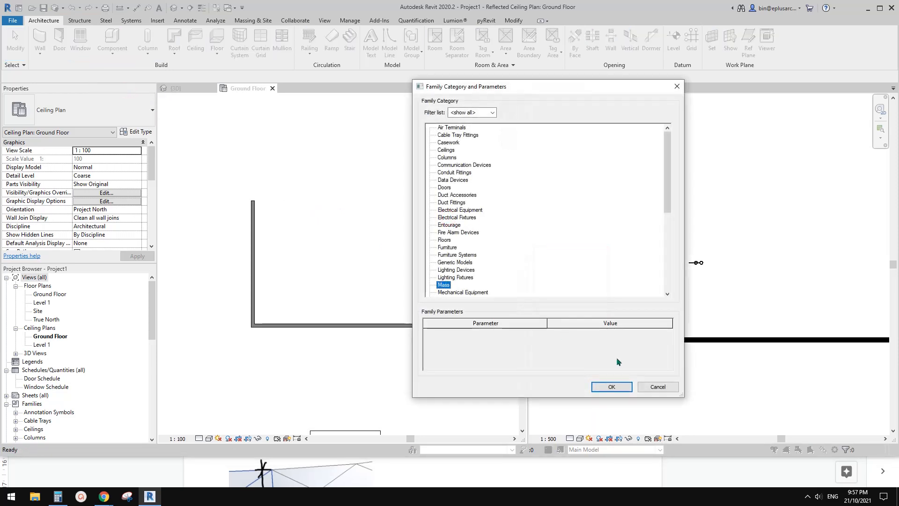
pyautogui.click(626, 386)
pyautogui.click(383, 168)
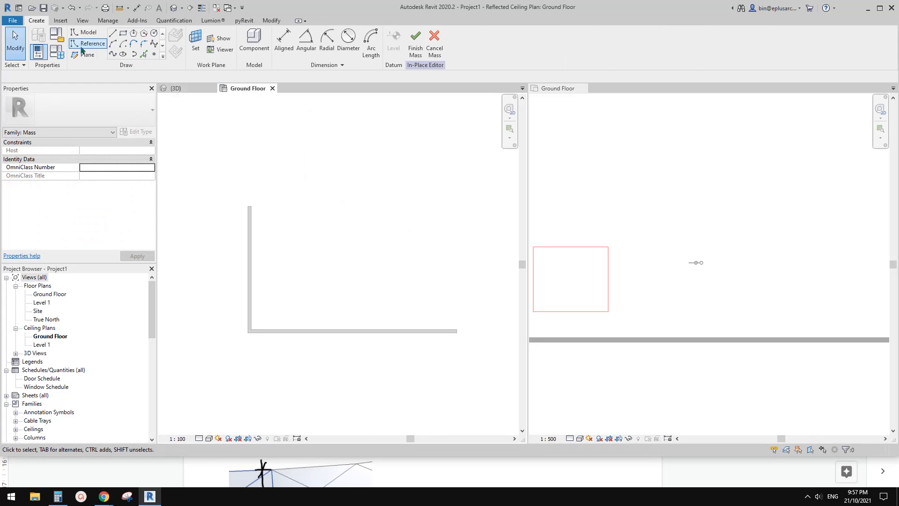
pyautogui.click(84, 44)
pyautogui.click(249, 206)
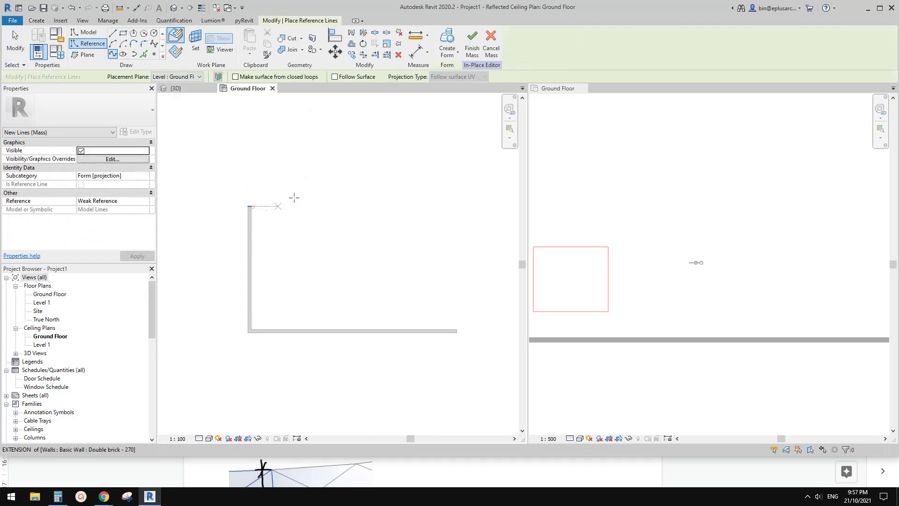
pyautogui.click(369, 276)
pyautogui.click(436, 265)
pyautogui.click(435, 283)
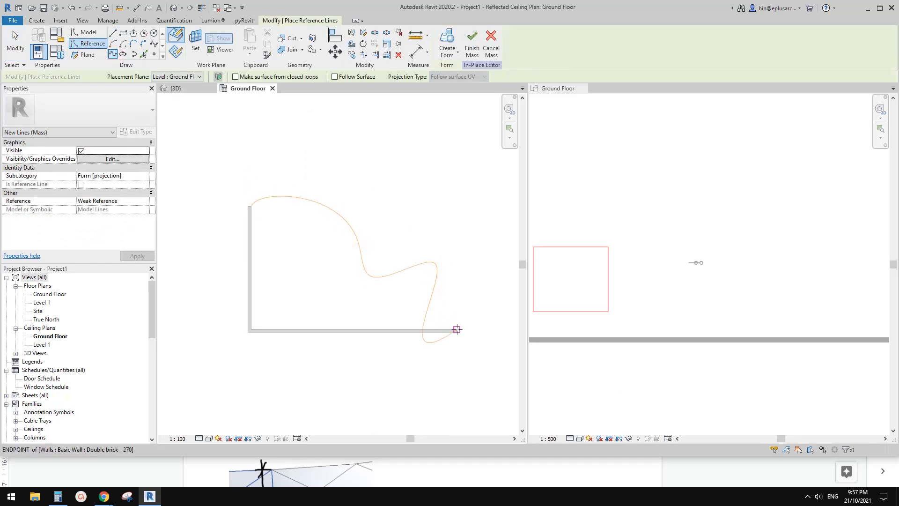
pyautogui.click(457, 330)
pyautogui.press('Escape')
pyautogui.press('Escape')
pyautogui.click(431, 298)
pyautogui.press('Escape')
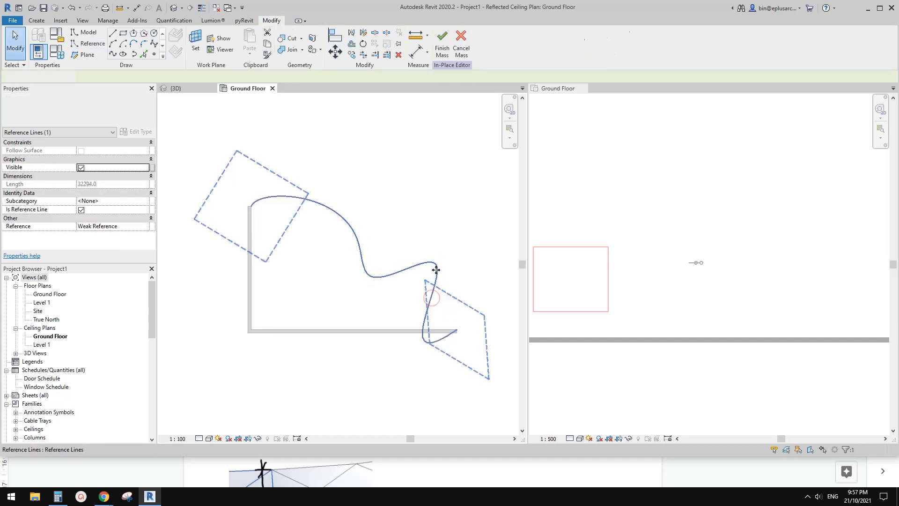
pyautogui.click(436, 269)
pyautogui.press('Delete')
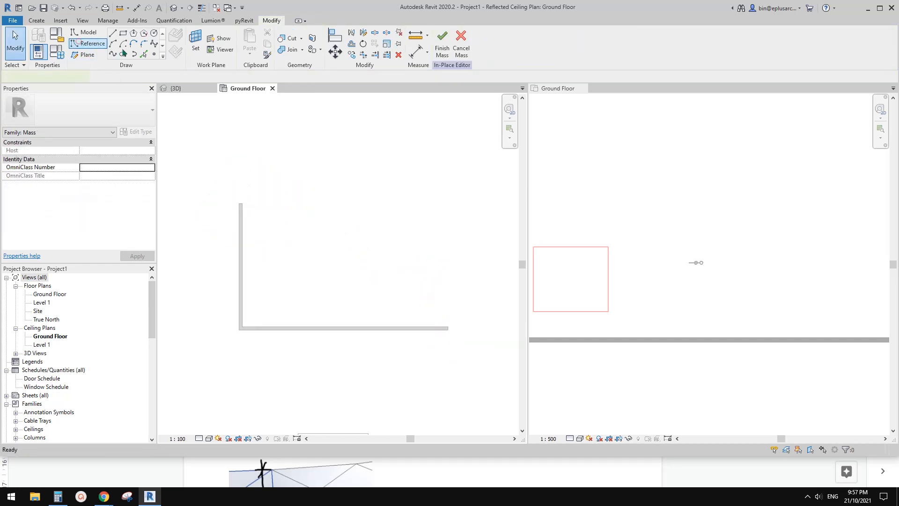
# Draw a spline reference line curving from the free end of one wall to the free end of the other
pyautogui.click(113, 54)
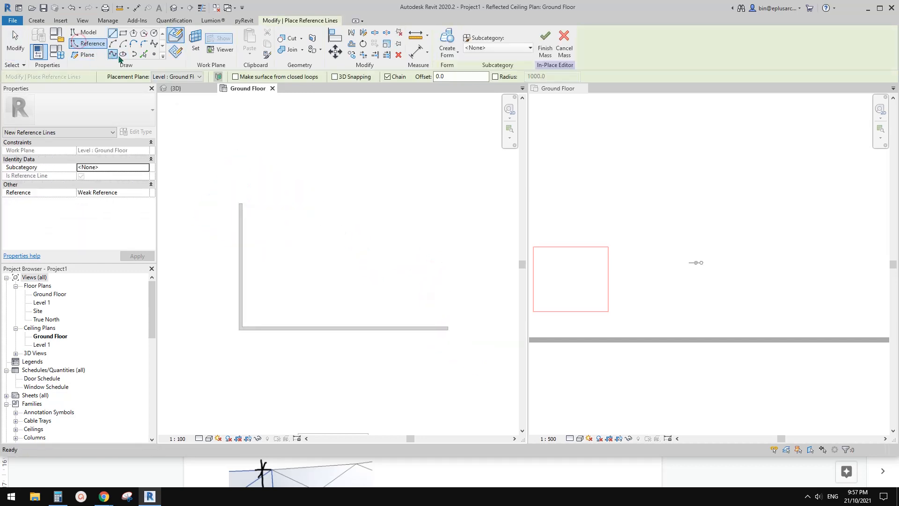
pyautogui.click(371, 218)
pyautogui.click(367, 247)
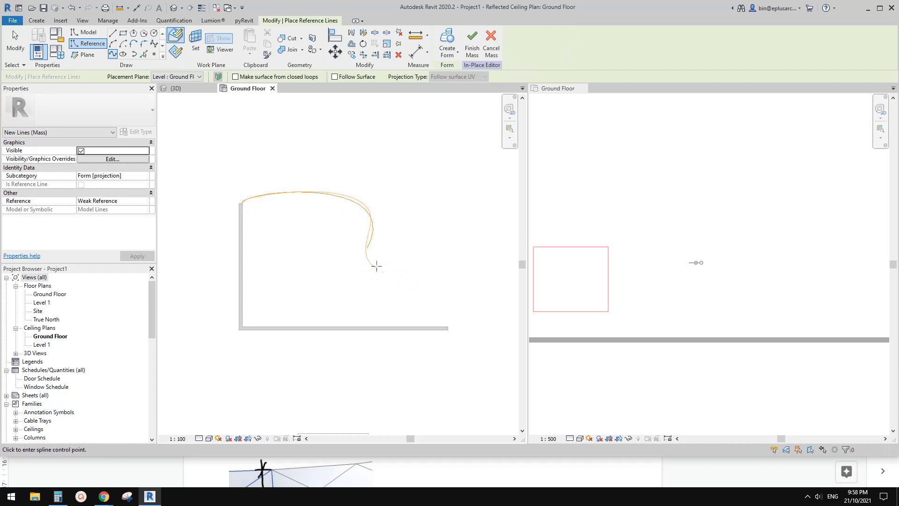
pyautogui.click(369, 276)
pyautogui.click(406, 291)
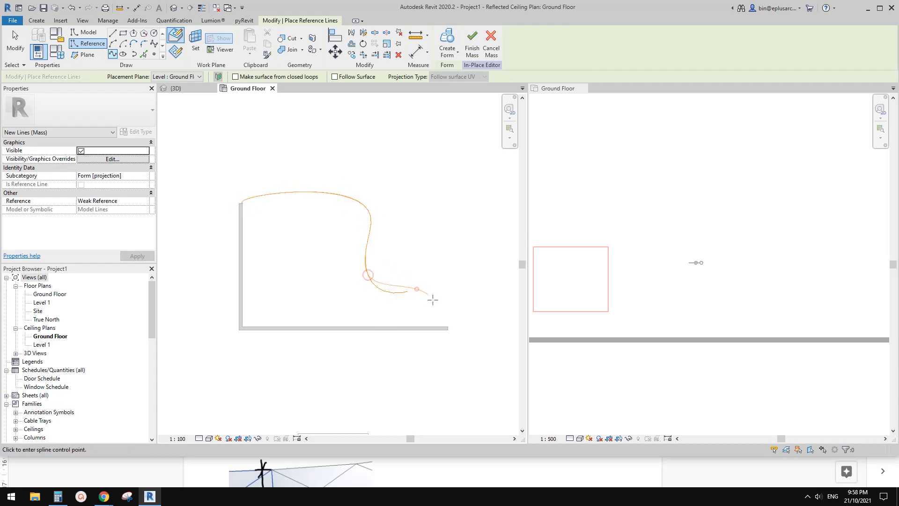
pyautogui.click(447, 327)
pyautogui.press('Escape')
pyautogui.press('Escape')
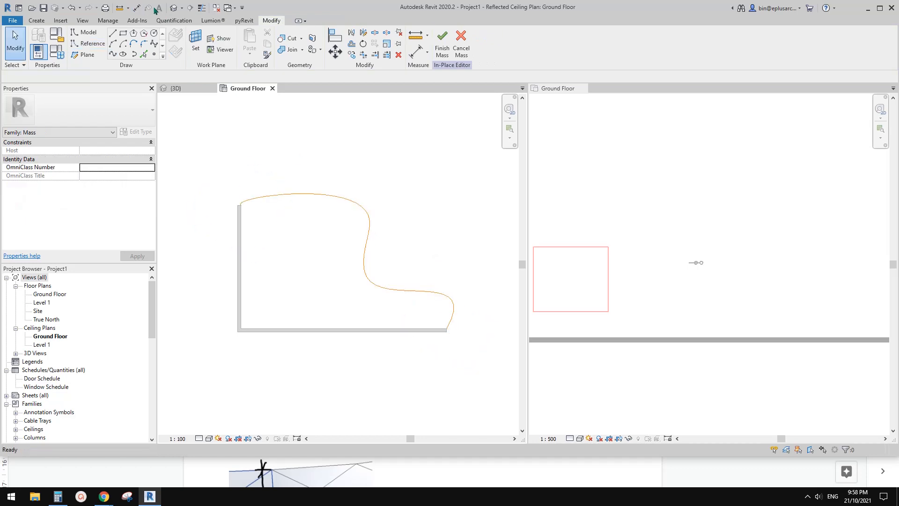
# In the 3D view, move the spline's raised end points down to the base of the walls
pyautogui.click(173, 10)
pyautogui.keyDown('shift'); pyautogui.moveTo(377, 345); pyautogui.dragTo(430, 222, button='middle'); pyautogui.keyUp('shift')
pyautogui.scroll(2, 409, 216)
pyautogui.click(414, 219)
pyautogui.moveTo(301, 165); pyautogui.dragTo(337, 192)
pyautogui.scroll(2, 337, 179)
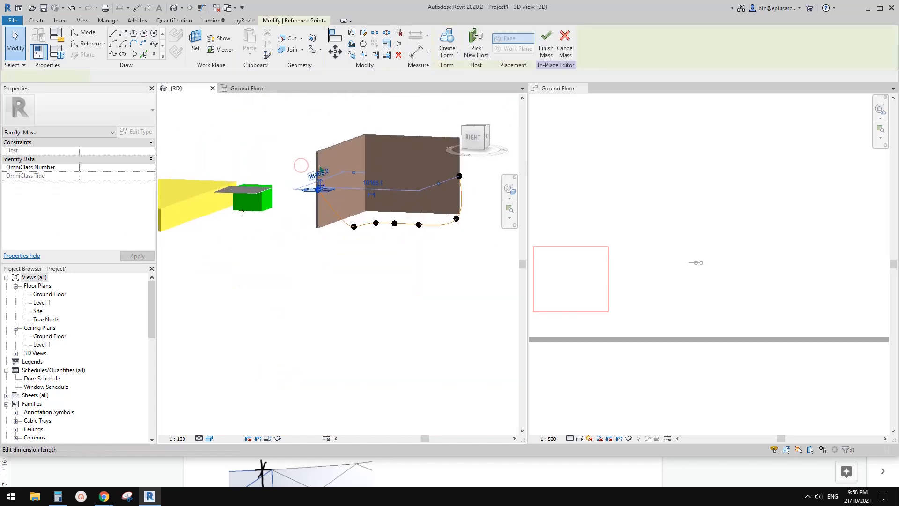
pyautogui.scroll(3, 323, 188)
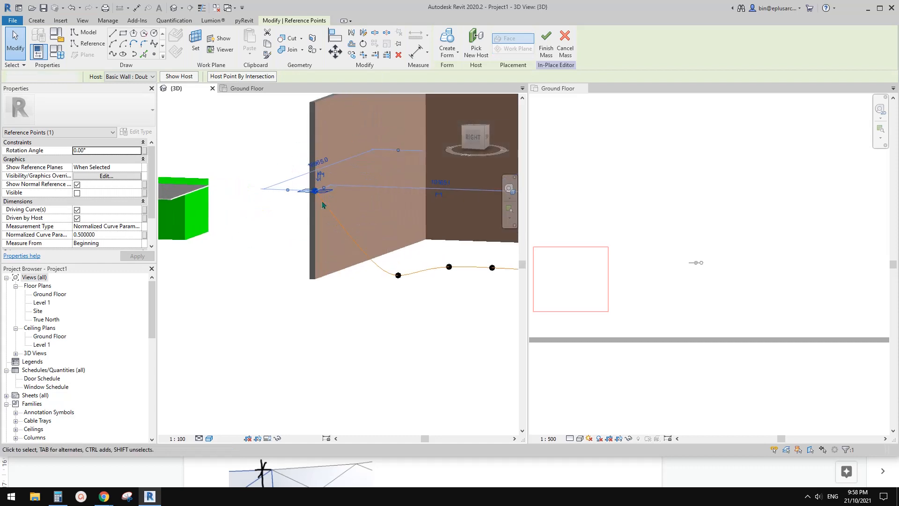
pyautogui.press('Escape')
pyautogui.moveTo(318, 224); pyautogui.dragTo(330, 282)
pyautogui.scroll(-4, 304, 262)
pyautogui.scroll(4, 406, 237)
pyautogui.press('Escape')
pyautogui.scroll(-2, 423, 201)
pyautogui.moveTo(375, 202); pyautogui.dragTo(463, 187, button='middle')
pyautogui.press('Escape')
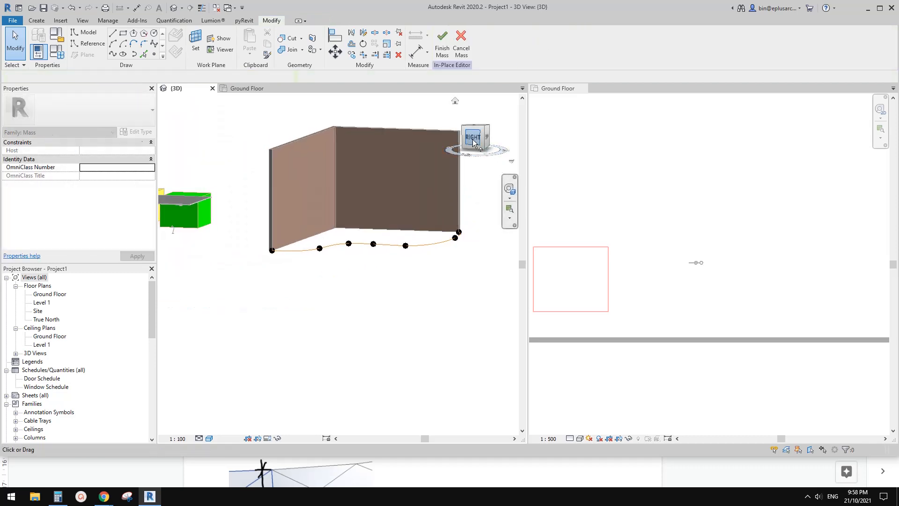
# Viewing the model from the right side, copy the spline reference line vertically up towards the top of the walls
pyautogui.click(474, 140)
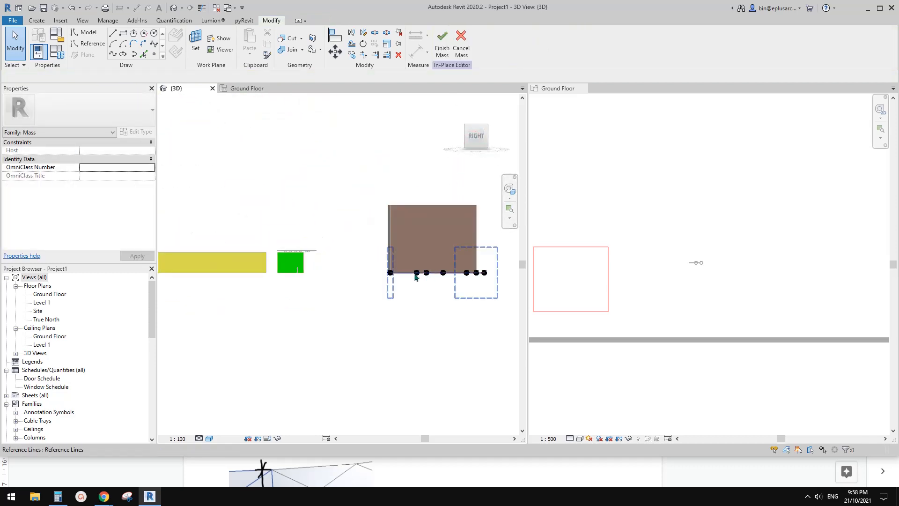
pyautogui.click(409, 273)
pyautogui.moveTo(386, 271); pyautogui.dragTo(317, 278, button='middle')
pyautogui.press('c')
pyautogui.press('o')
pyautogui.click(374, 280)
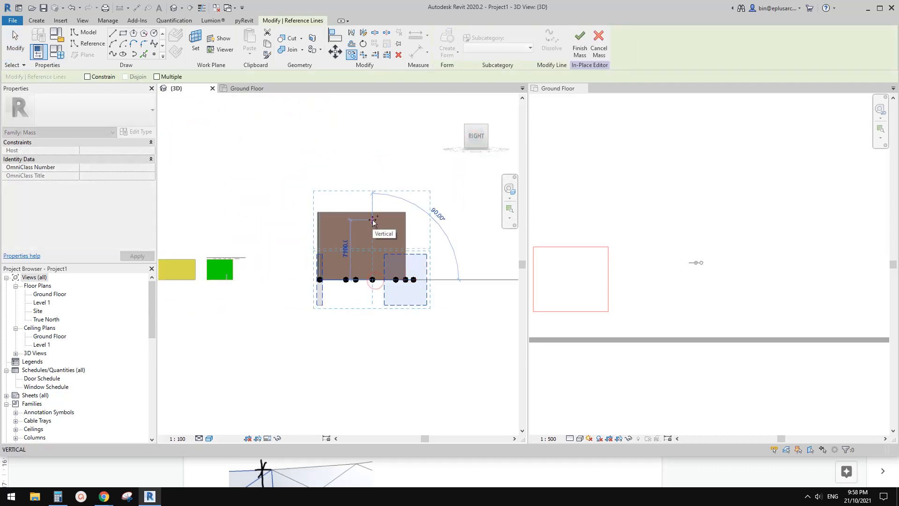
pyautogui.click(397, 212)
pyautogui.keyDown('shift'); pyautogui.moveTo(397, 213); pyautogui.dragTo(368, 263, button='middle'); pyautogui.keyUp('shift')
pyautogui.scroll(2, 361, 241)
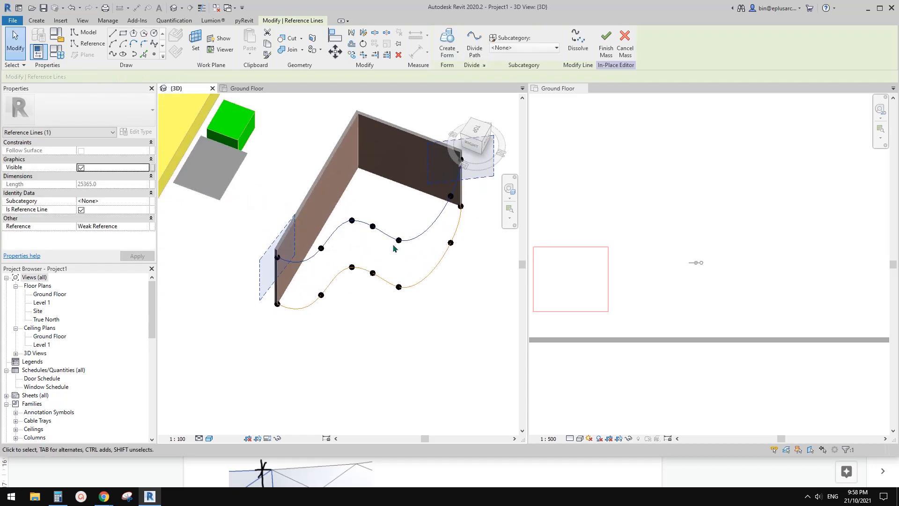
# Shift one control point of the upper spline inward to change its curve
pyautogui.press('Escape')
pyautogui.click(400, 242)
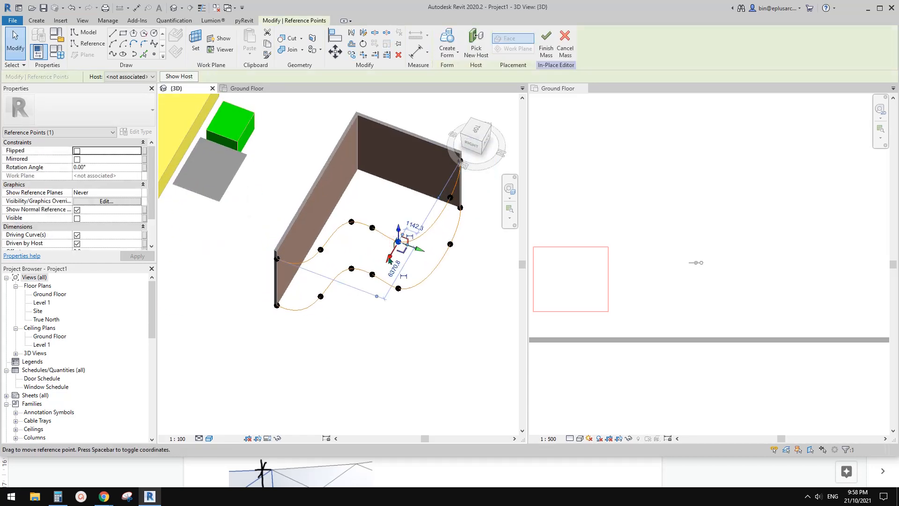
pyautogui.click(387, 256)
pyautogui.keyDown('shift'); pyautogui.moveTo(398, 272); pyautogui.dragTo(411, 221, button='middle'); pyautogui.keyUp('shift')
pyautogui.click(388, 295)
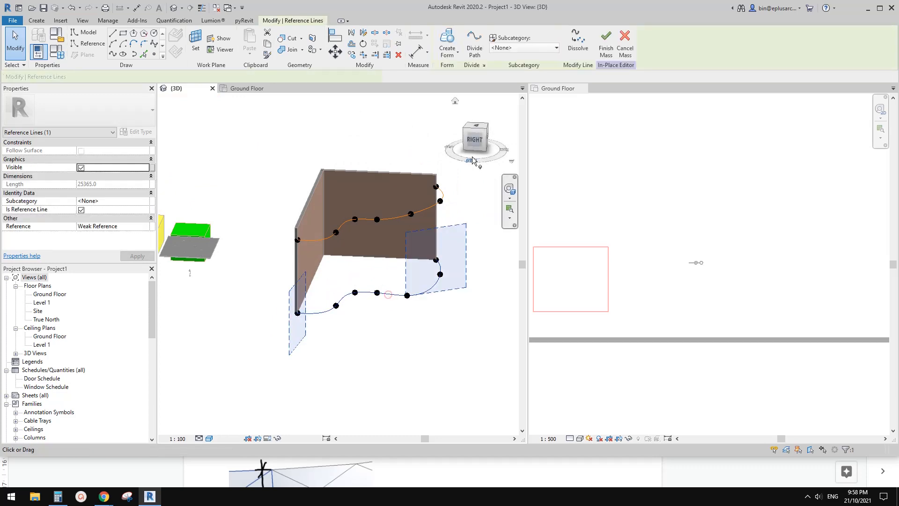
pyautogui.moveTo(474, 143); pyautogui.dragTo(456, 160)
pyautogui.press('c')
pyautogui.press('o')
pyautogui.click(423, 247)
pyautogui.moveTo(349, 225); pyautogui.dragTo(364, 269, button='middle')
pyautogui.click(424, 197)
pyautogui.press('Escape')
pyautogui.click(357, 234)
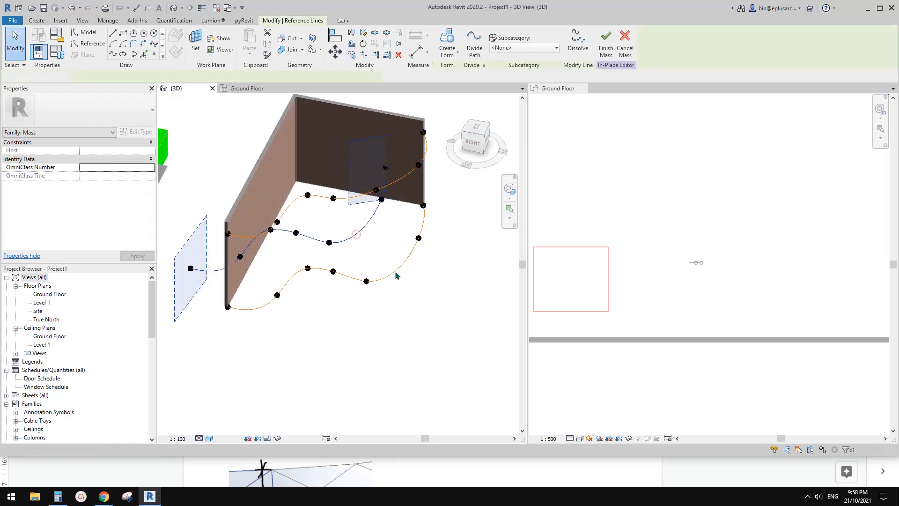
pyautogui.press('Delete')
# Viewing from the right side, copy the lower spline vertically to a height between the two existing splines
pyautogui.click(397, 272)
pyautogui.click(465, 153)
pyautogui.press('m')
pyautogui.press('v')
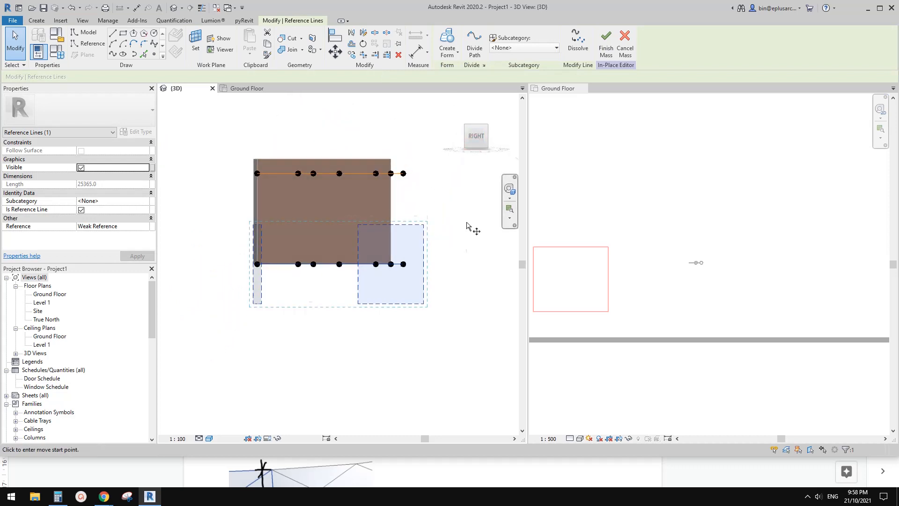
pyautogui.click(469, 187)
pyautogui.keyDown('shift'); pyautogui.moveTo(440, 212); pyautogui.dragTo(414, 243, button='middle'); pyautogui.keyUp('shift')
pyautogui.press('Escape')
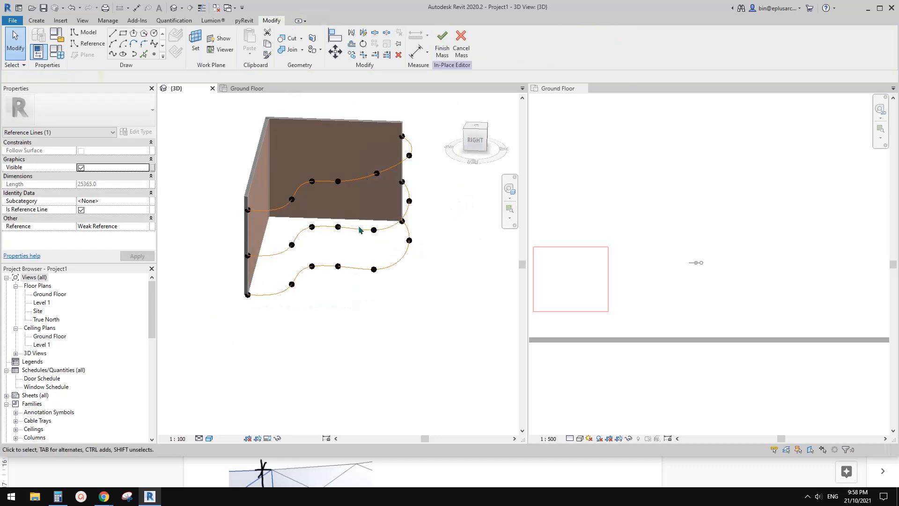
# Reshape the middle spline by shifting two of its control points horizontally
pyautogui.moveTo(364, 231)
pyautogui.keyDown('shift'); pyautogui.mouseDown(button='middle')
pyautogui.moveTo(347, 257)
pyautogui.moveTo(358, 242)
pyautogui.mouseUp(button='middle'); pyautogui.keyUp('shift')
pyautogui.click(359, 242)
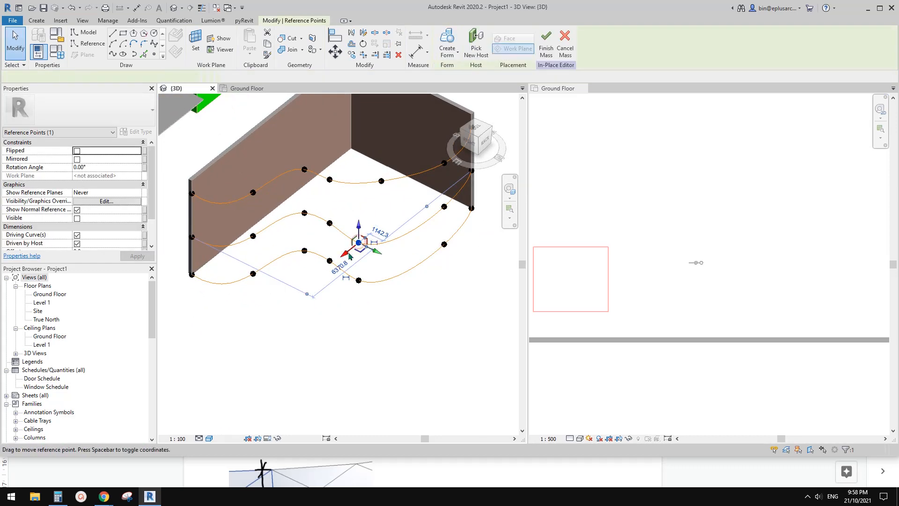
pyautogui.moveTo(377, 233); pyautogui.dragTo(376, 233)
pyautogui.press('Escape')
pyautogui.click(302, 213)
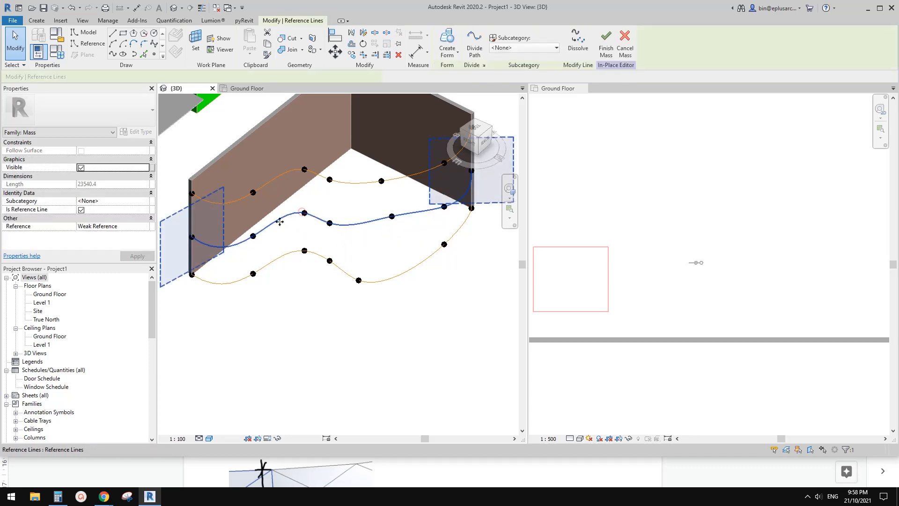
pyautogui.press('Escape')
pyautogui.click(253, 236)
pyautogui.scroll(1, 253, 236)
pyautogui.moveTo(271, 246); pyautogui.dragTo(284, 252)
pyautogui.press('Escape')
# Create a form surface through the three splines and finish the in-place mass
pyautogui.click(309, 262)
pyautogui.keyDown('ctrl'); pyautogui.click(301, 218); pyautogui.keyUp('ctrl')
pyautogui.keyDown('ctrl'); pyautogui.click(304, 155); pyautogui.keyUp('ctrl')
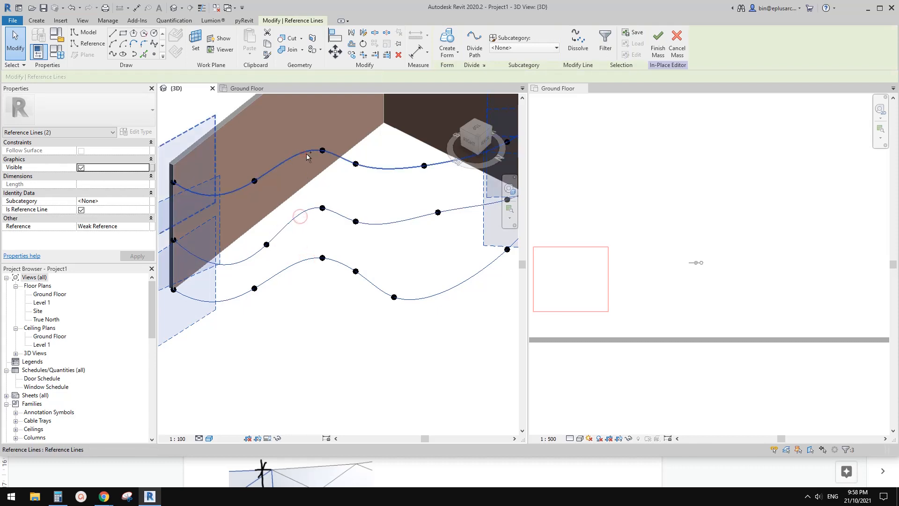
pyautogui.click(452, 39)
pyautogui.scroll(-1, 394, 188)
pyautogui.keyDown('shift'); pyautogui.moveTo(375, 235); pyautogui.dragTo(181, 209, button='middle'); pyautogui.keyUp('shift')
pyautogui.click(221, 277)
pyautogui.keyDown('shift'); pyautogui.moveTo(216, 279); pyautogui.dragTo(303, 246, button='middle'); pyautogui.keyUp('shift')
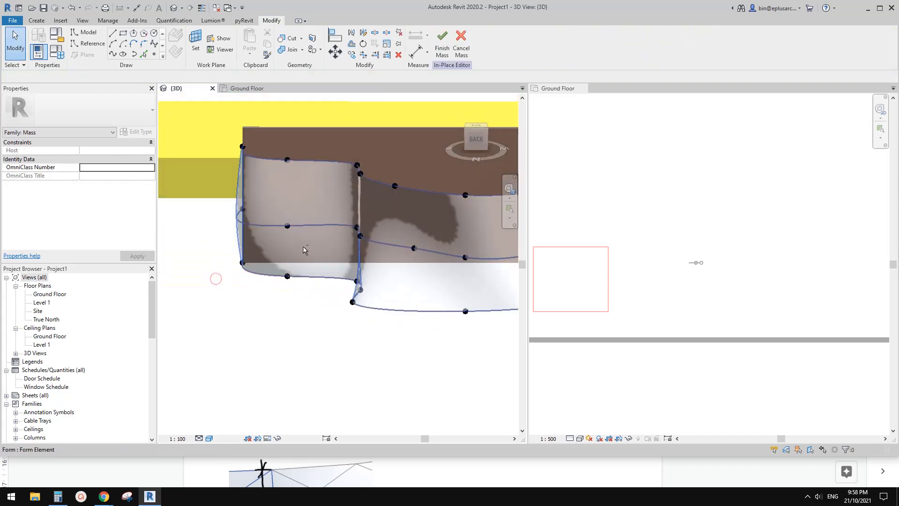
pyautogui.click(441, 53)
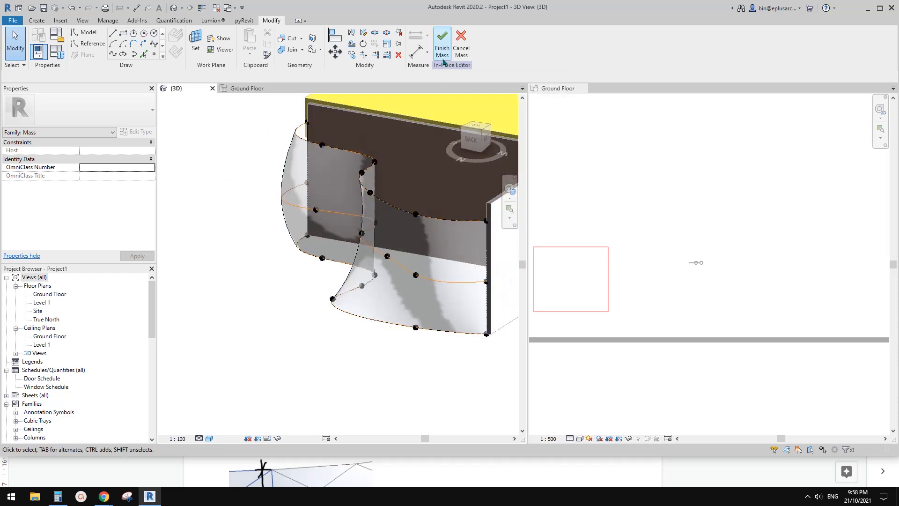
pyautogui.moveTo(415, 221); pyautogui.dragTo(405, 261, button='middle')
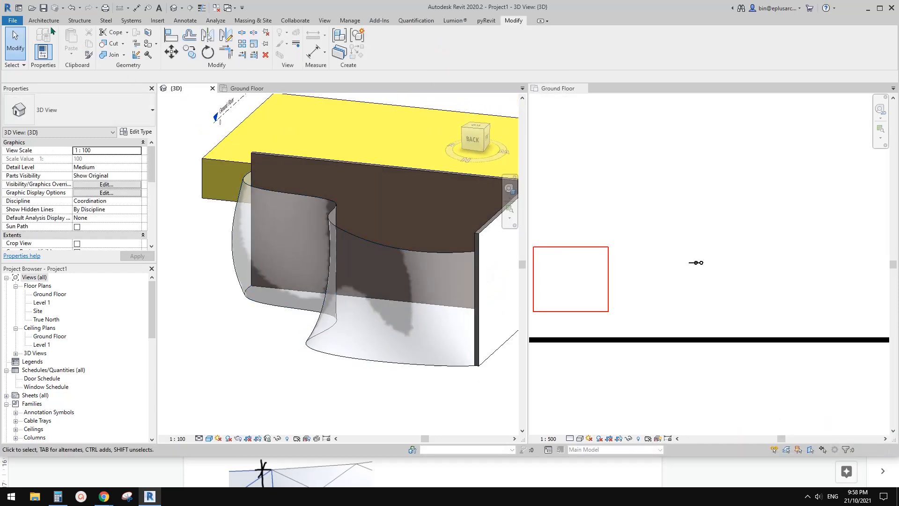
# Place a Double brick - 270 wall on the curved mass surface using Wall by Face
pyautogui.click(32, 20)
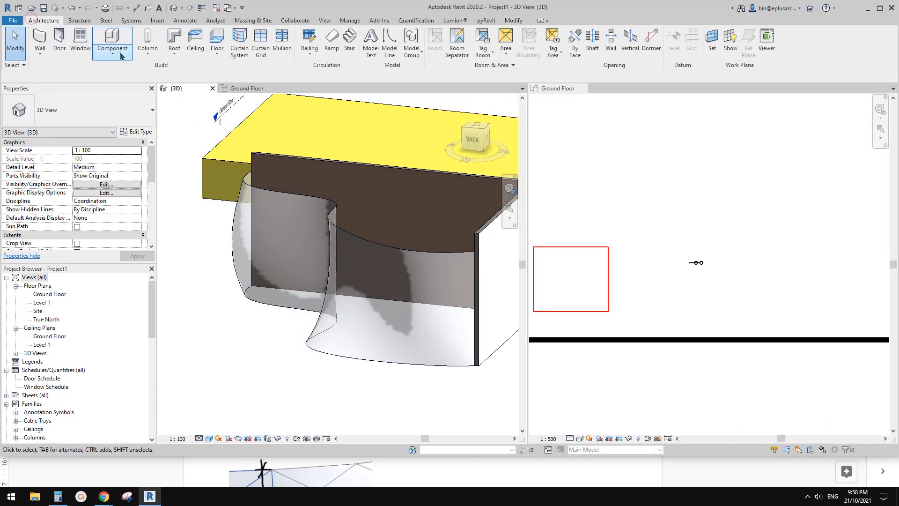
pyautogui.click(40, 53)
pyautogui.click(65, 109)
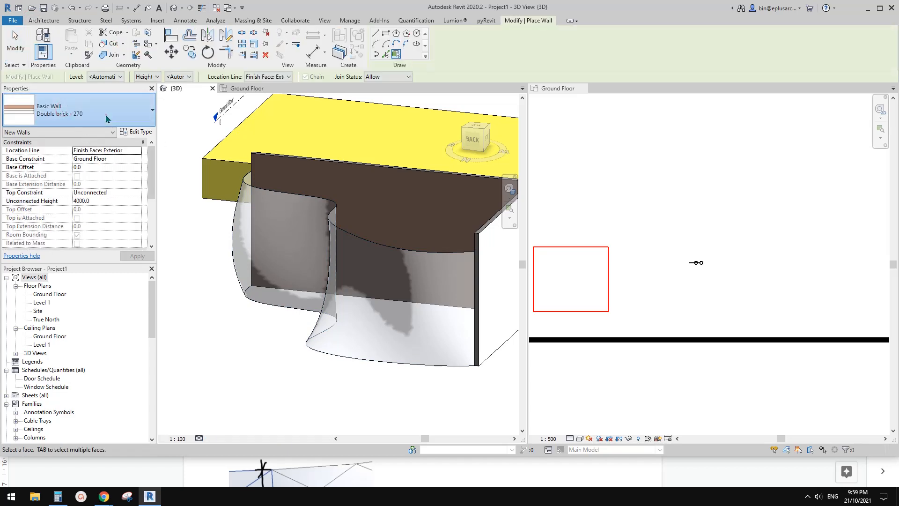
pyautogui.click(75, 110)
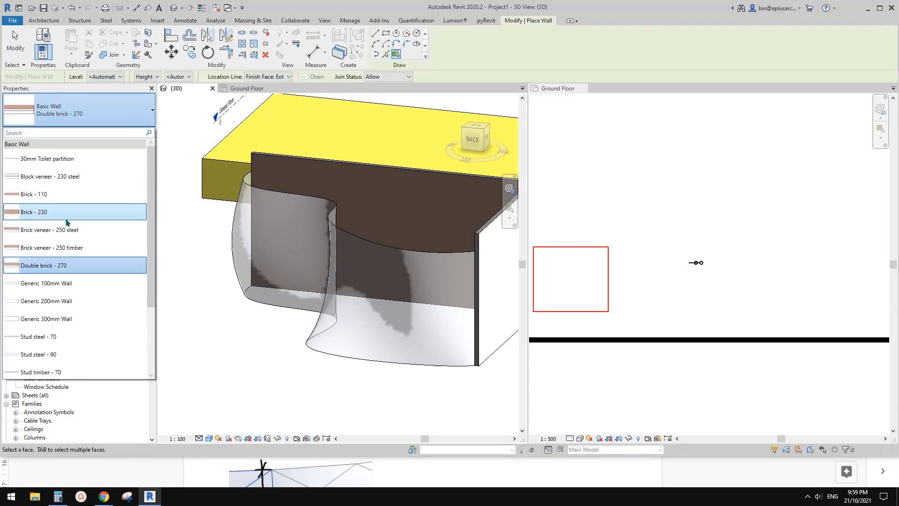
pyautogui.click(164, 245)
pyautogui.click(271, 296)
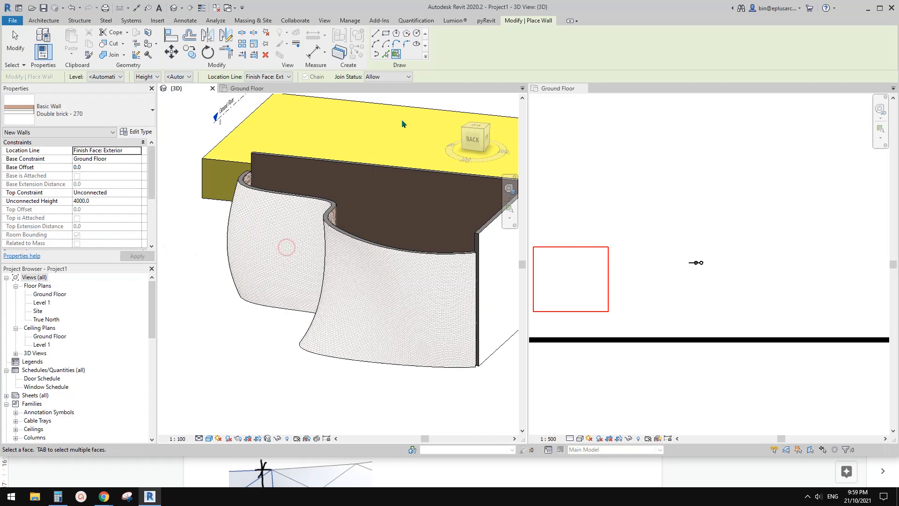
pyautogui.keyDown('shift'); pyautogui.moveTo(304, 393); pyautogui.dragTo(294, 365, button='middle'); pyautogui.keyUp('shift')
pyautogui.press('Escape')
pyautogui.scroll(1, 329, 334)
pyautogui.moveTo(335, 320); pyautogui.dragTo(341, 232, button='middle')
# Delete the curved brick wall and the mass behind it, leaving the two straight walls
pyautogui.click(356, 293)
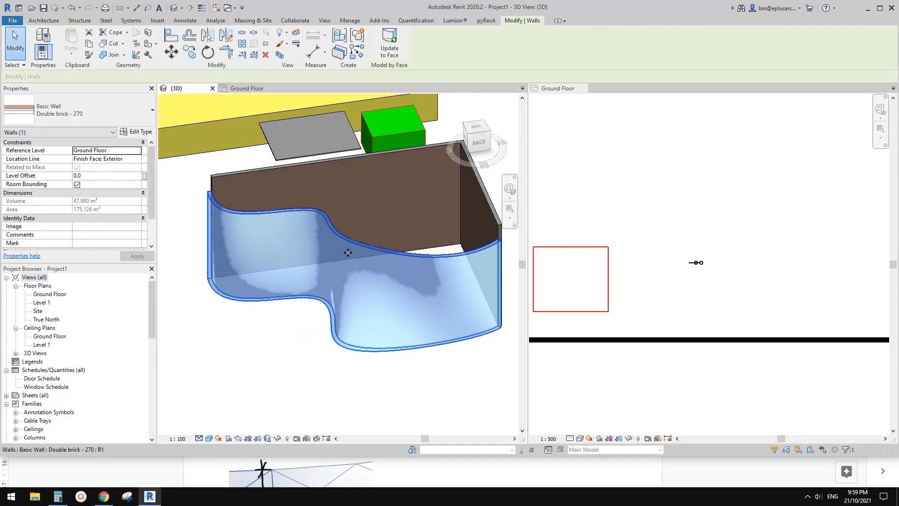
pyautogui.scroll(-2, 348, 253)
pyautogui.doubleClick(42, 295)
pyautogui.scroll(-1, 345, 255)
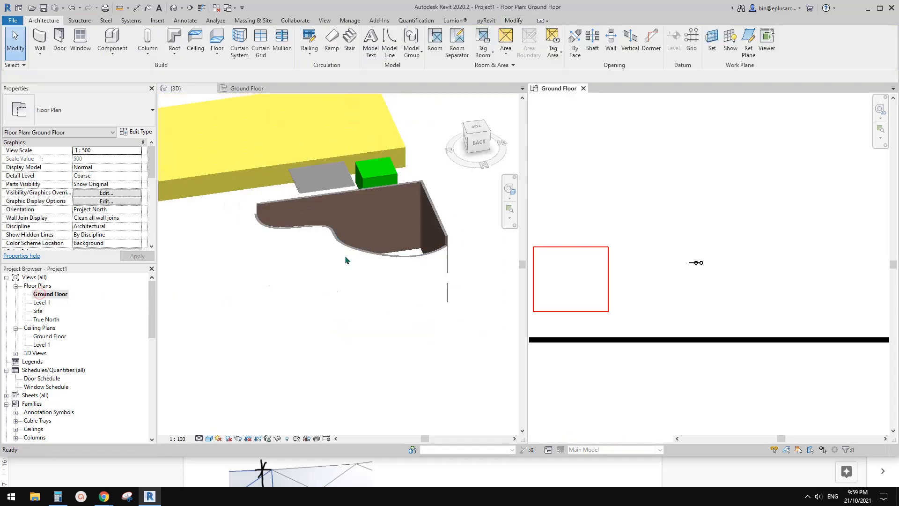
pyautogui.click(344, 256)
pyautogui.click(370, 283)
pyautogui.press('Escape')
pyautogui.scroll(2, 410, 261)
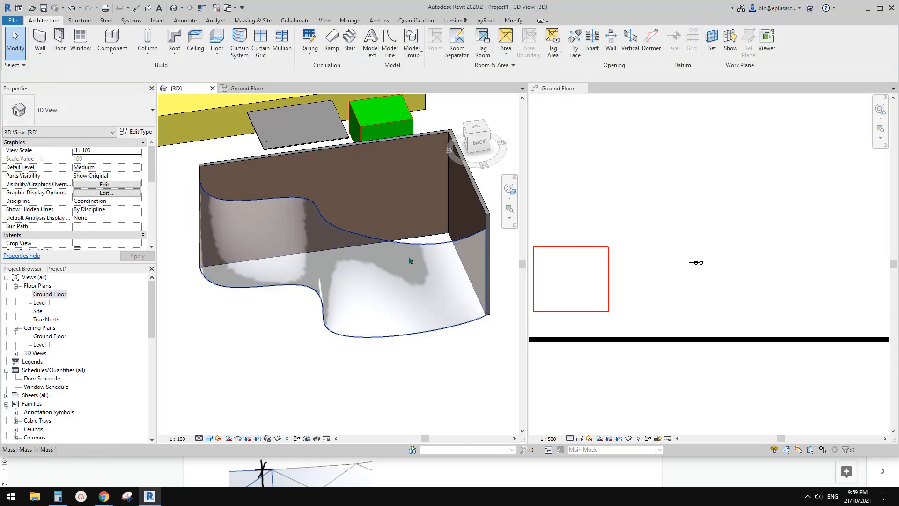
pyautogui.click(399, 282)
pyautogui.press('Delete')
pyautogui.moveTo(178, 284); pyautogui.dragTo(172, 288, button='middle')
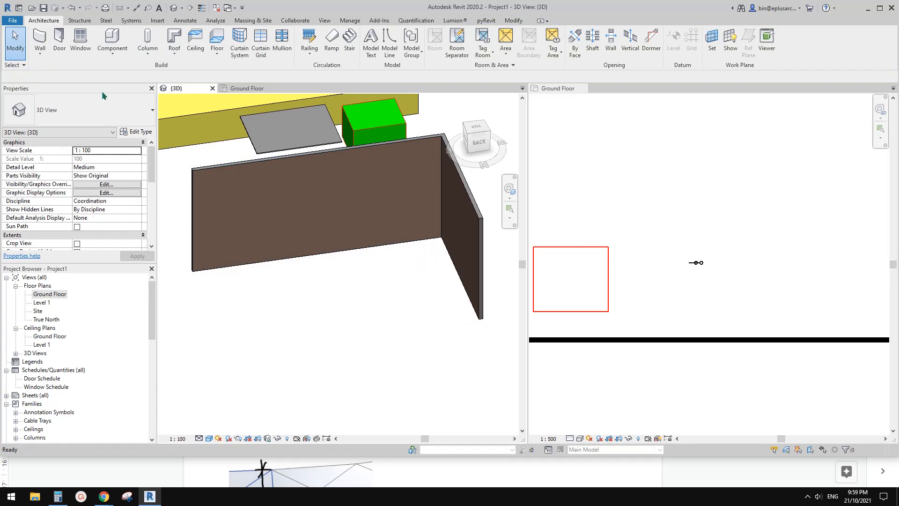
# Start an in-place model in the Generic Models category, accepting the name Generic Models 2
pyautogui.click(112, 52)
pyautogui.click(118, 86)
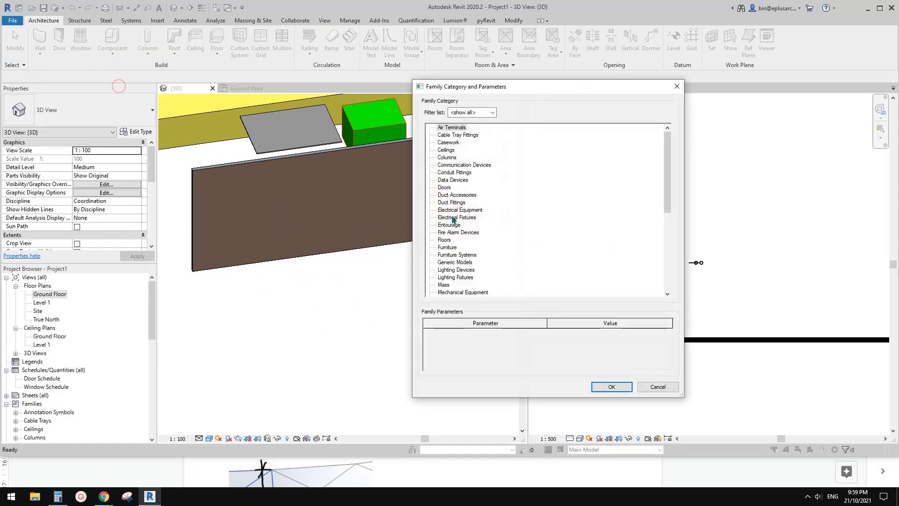
pyautogui.click(612, 386)
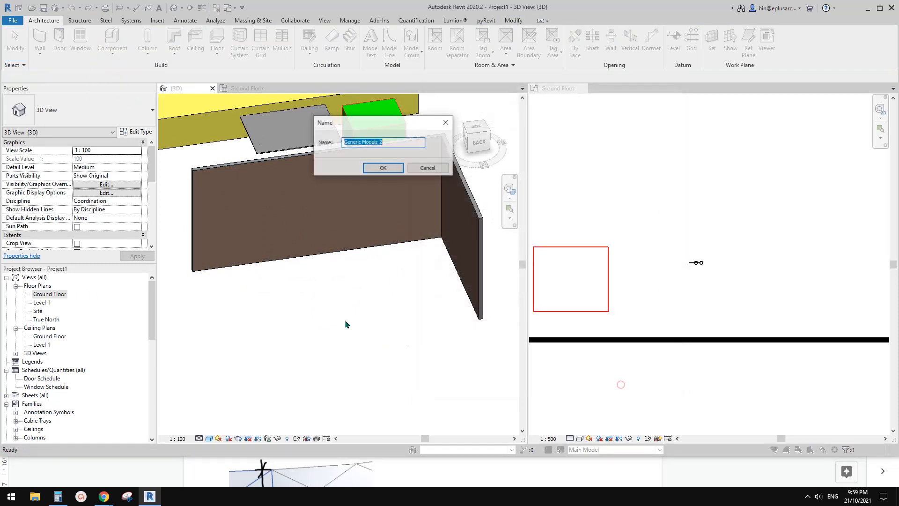
pyautogui.click(387, 168)
# Start a Blend in the in-place model with its base work plane on Level : Ground Floor
pyautogui.keyDown('shift'); pyautogui.moveTo(273, 266); pyautogui.dragTo(291, 278, button='middle'); pyautogui.keyUp('shift')
pyautogui.scroll(-1, 304, 250)
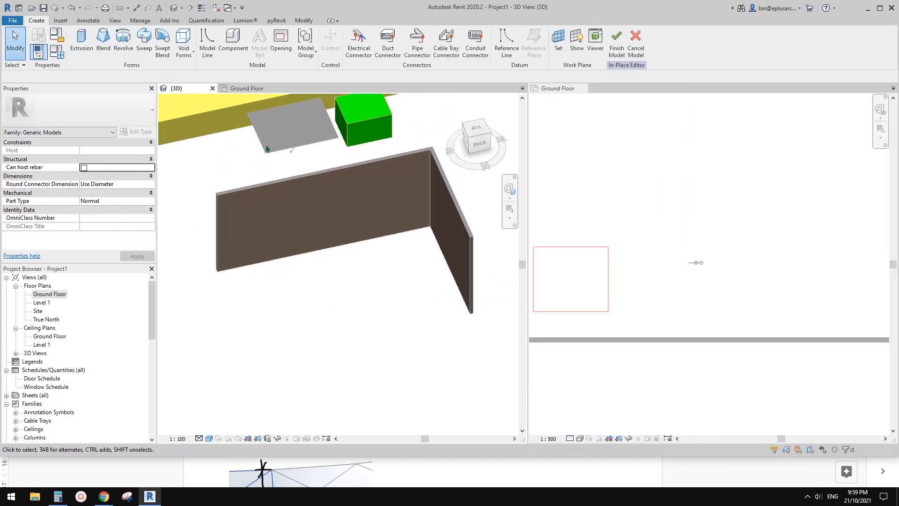
pyautogui.keyDown('shift'); pyautogui.moveTo(266, 149); pyautogui.dragTo(282, 192, button='middle'); pyautogui.keyUp('shift')
pyautogui.keyDown('shift'); pyautogui.moveTo(218, 133); pyautogui.dragTo(240, 128, button='middle'); pyautogui.keyUp('shift')
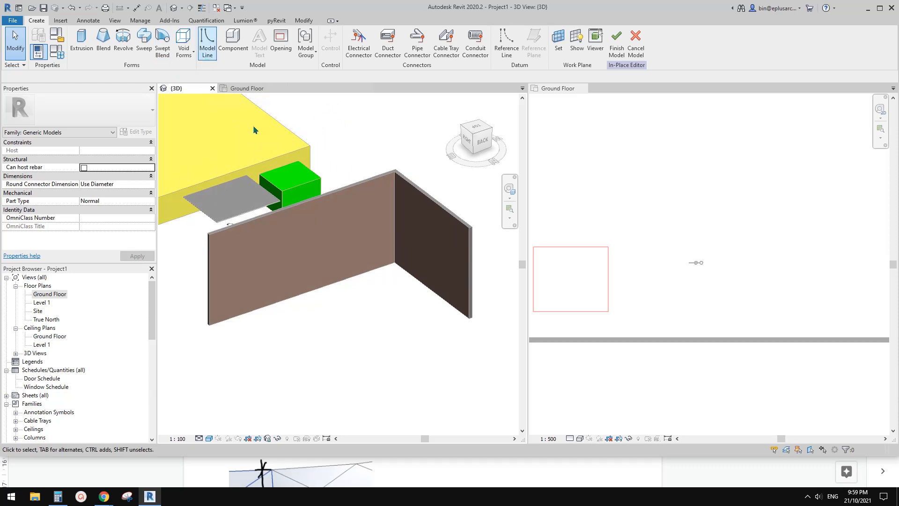
pyautogui.moveTo(328, 233); pyautogui.dragTo(343, 222, button='middle')
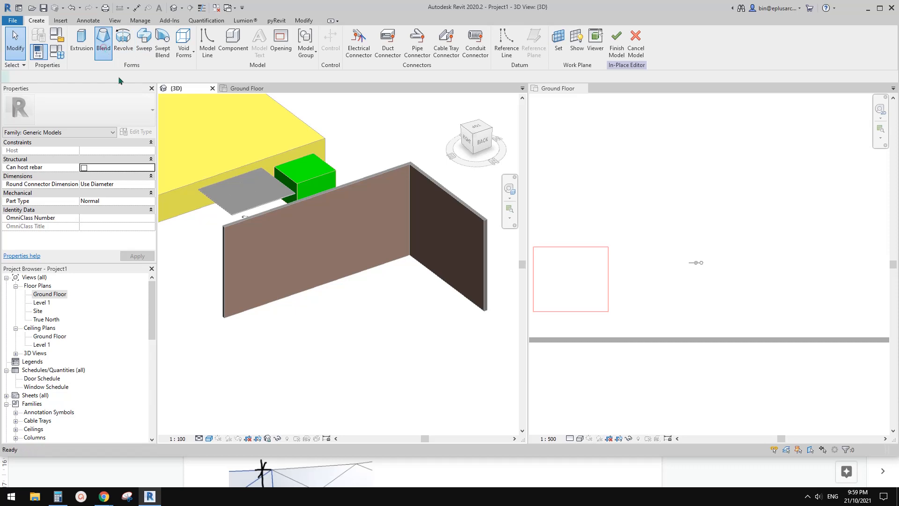
pyautogui.keyDown('shift'); pyautogui.moveTo(309, 242); pyautogui.dragTo(312, 253, button='middle'); pyautogui.keyUp('shift')
pyautogui.click(454, 40)
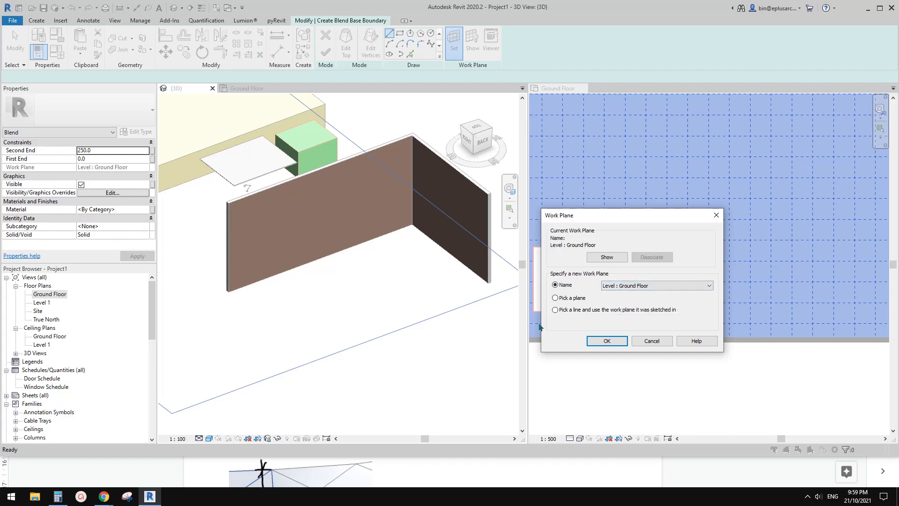
pyautogui.click(607, 341)
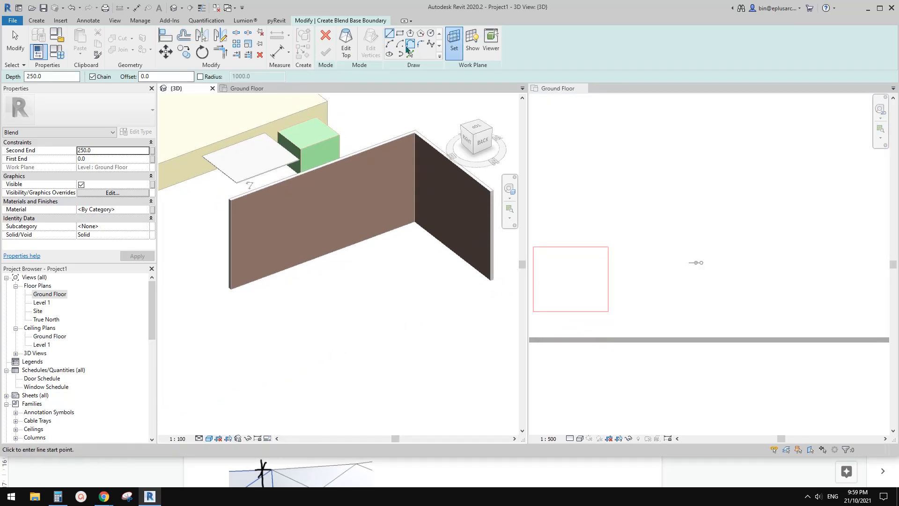
# Sketch a wavy five-point spline on the ground between the bottom free ends of the two straight walls
pyautogui.click(431, 44)
pyautogui.keyDown('shift'); pyautogui.moveTo(302, 239); pyautogui.dragTo(292, 288, button='middle'); pyautogui.keyUp('shift')
pyautogui.click(234, 283)
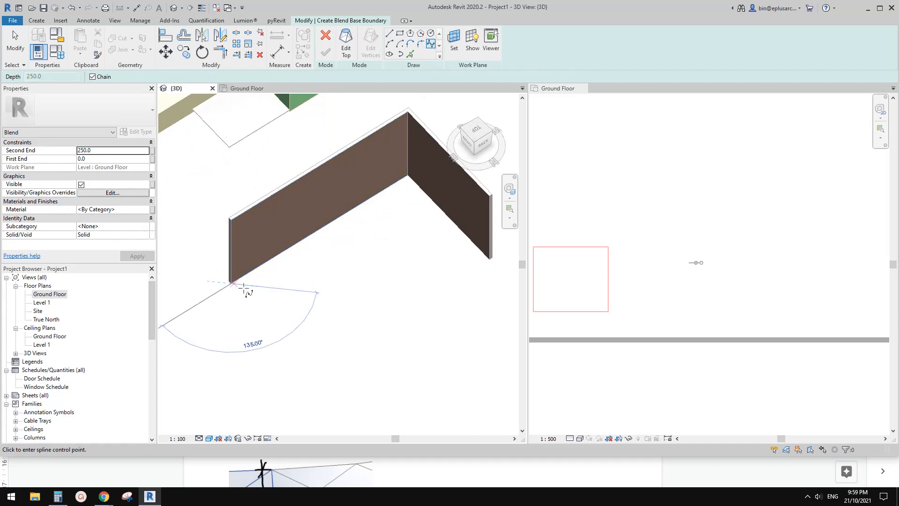
pyautogui.click(293, 305)
pyautogui.click(382, 267)
pyautogui.click(454, 276)
pyautogui.click(491, 260)
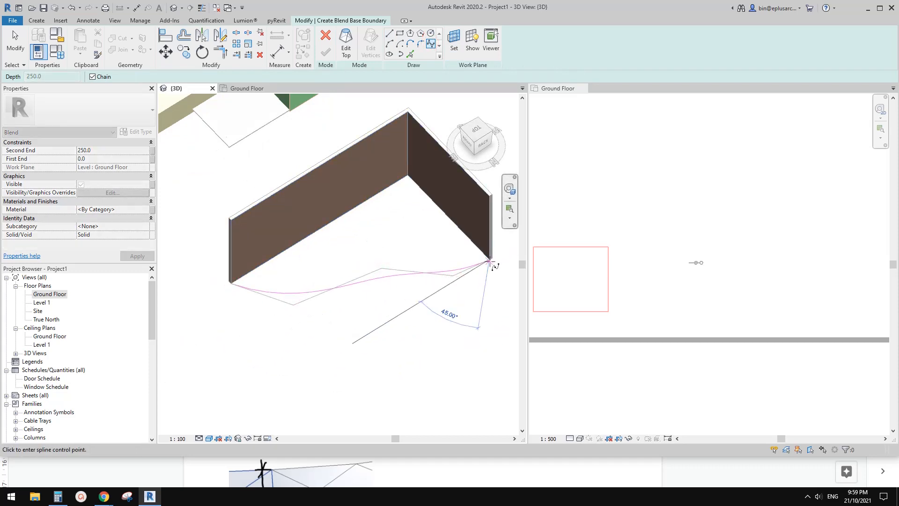
pyautogui.press('Escape')
# Try to switch to the blend's top boundary with only the spline drawn in the base sketch
pyautogui.keyDown('shift'); pyautogui.moveTo(405, 273); pyautogui.dragTo(369, 200, button='middle'); pyautogui.keyUp('shift')
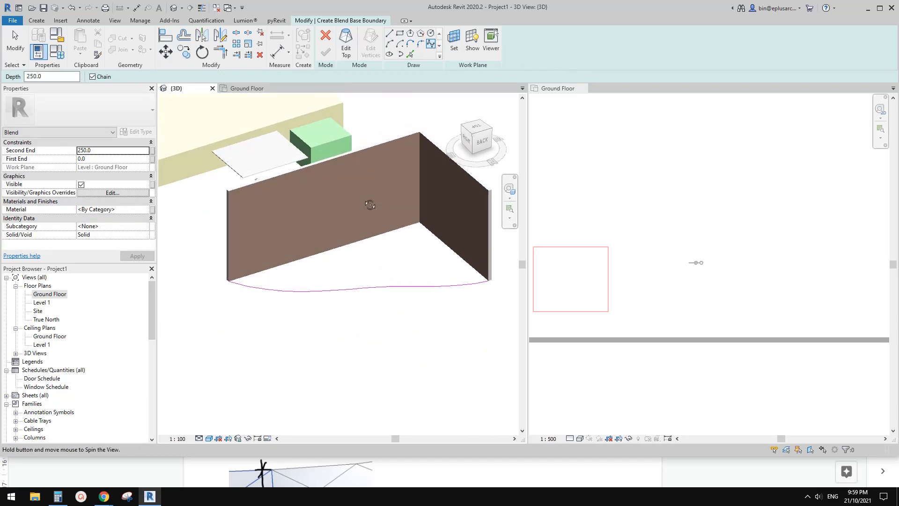
pyautogui.click(453, 39)
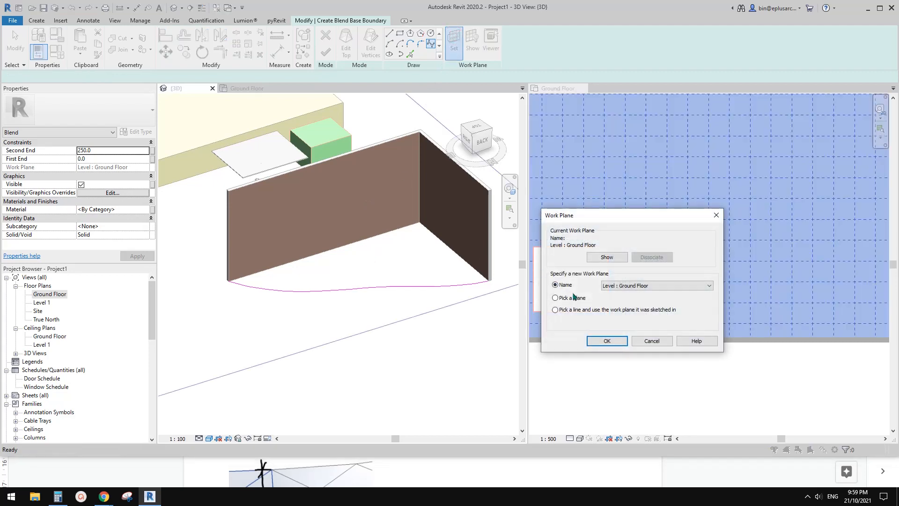
pyautogui.click(652, 341)
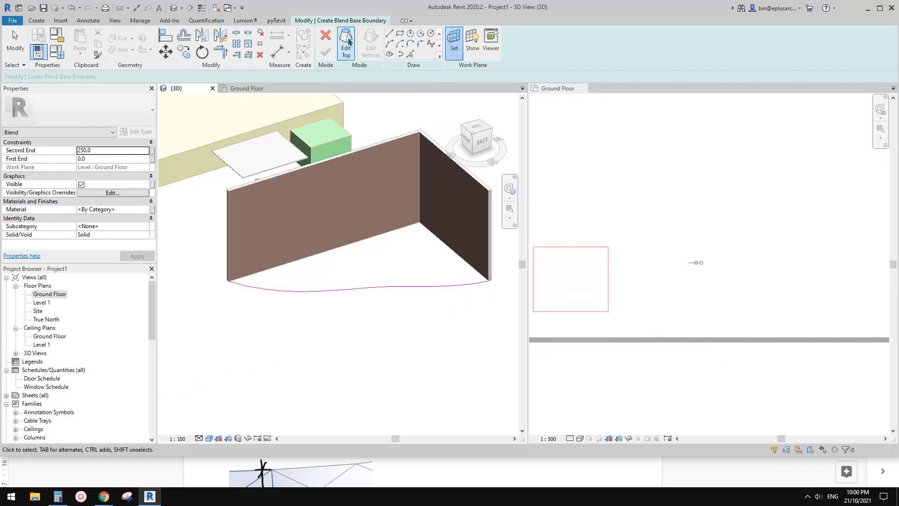
pyautogui.click(347, 44)
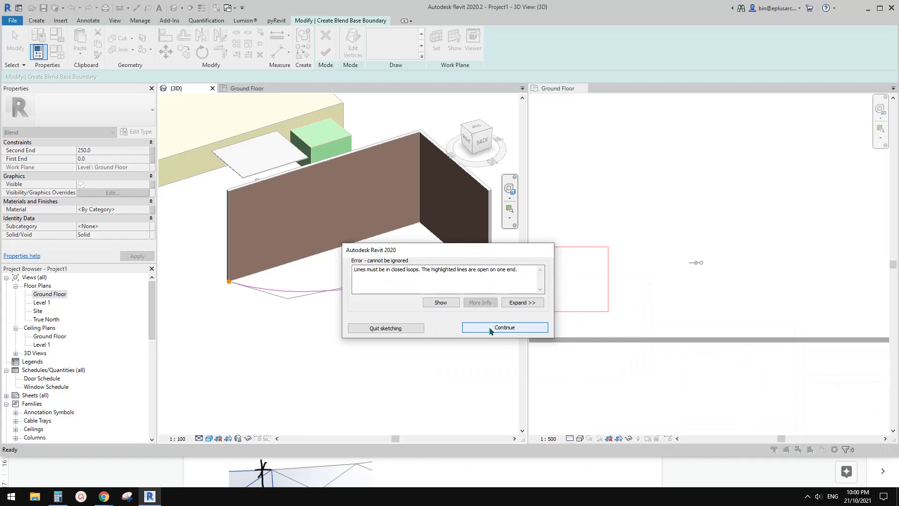
pyautogui.click(491, 329)
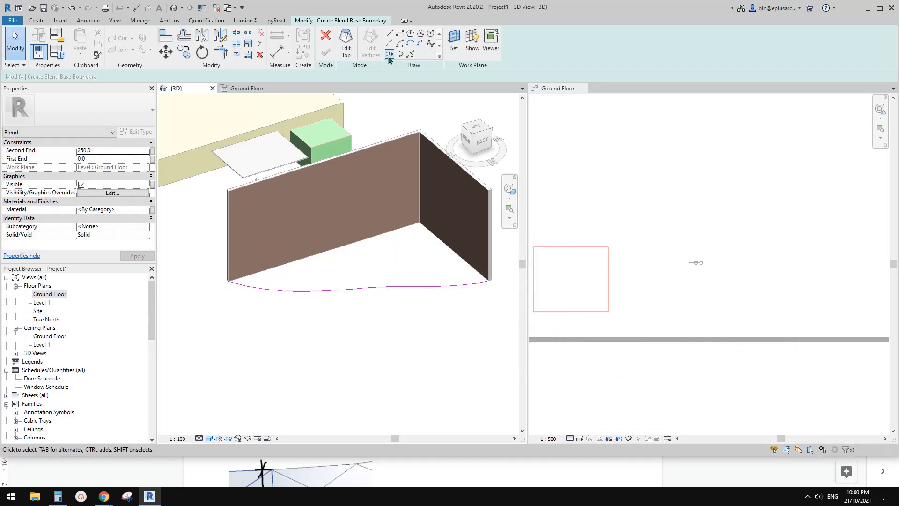
# Close the blend's base sketch with straight lines along the bottom edges of the two walls
pyautogui.click(390, 35)
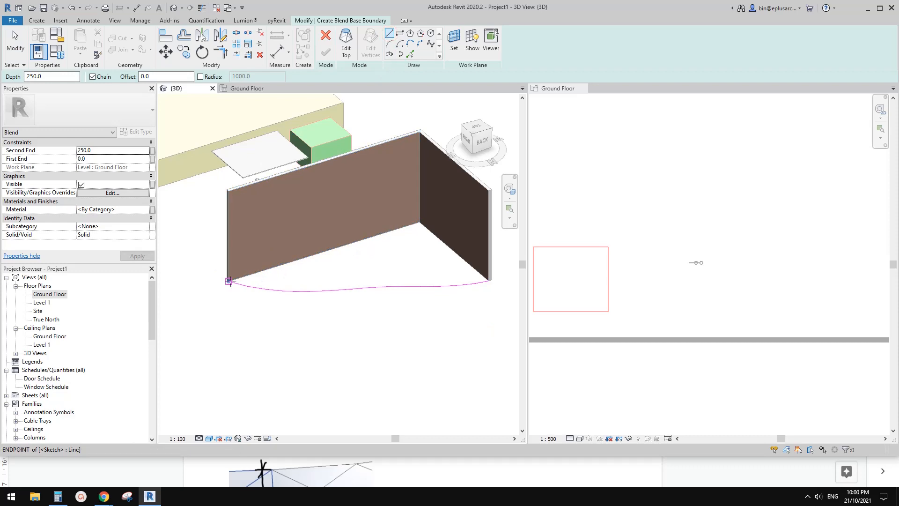
pyautogui.click(231, 280)
pyautogui.click(487, 281)
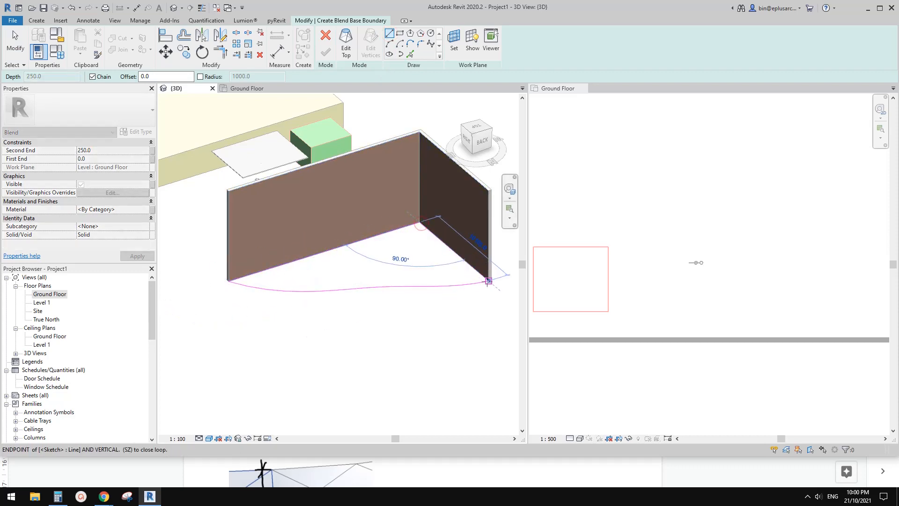
pyautogui.press('Escape')
# Switch to the blend's top boundary and pick the top face of the shorter wall as its work plane
pyautogui.click(349, 47)
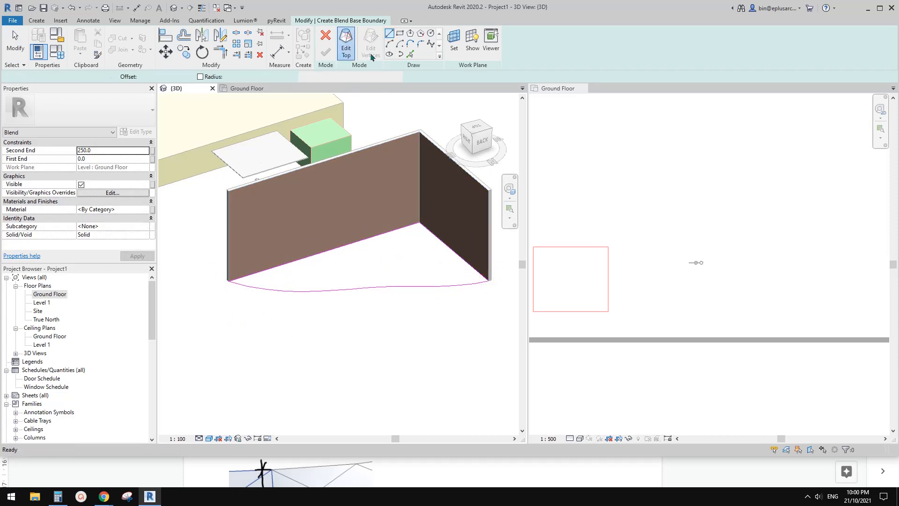
pyautogui.click(454, 39)
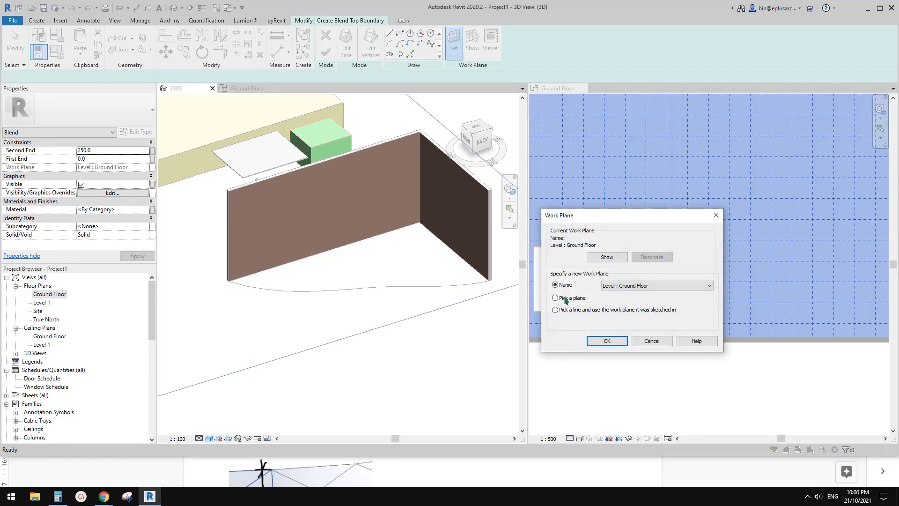
pyautogui.click(607, 338)
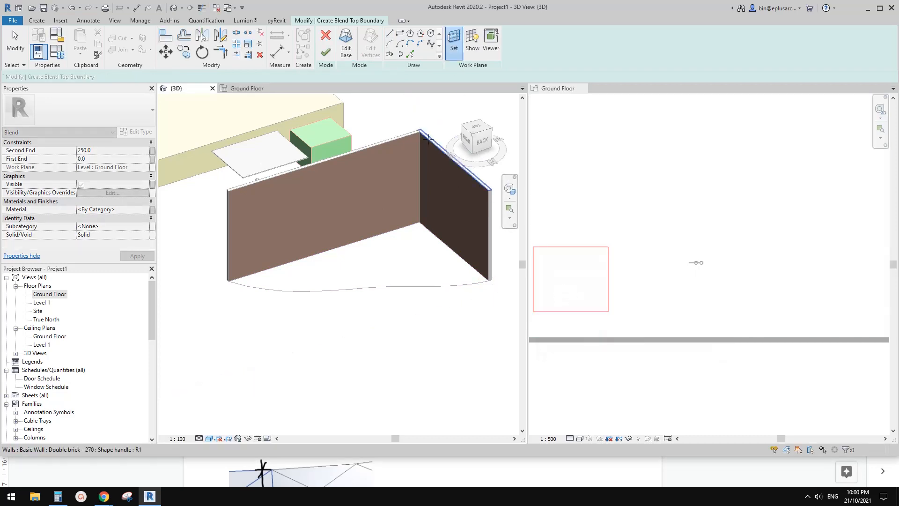
pyautogui.click(429, 137)
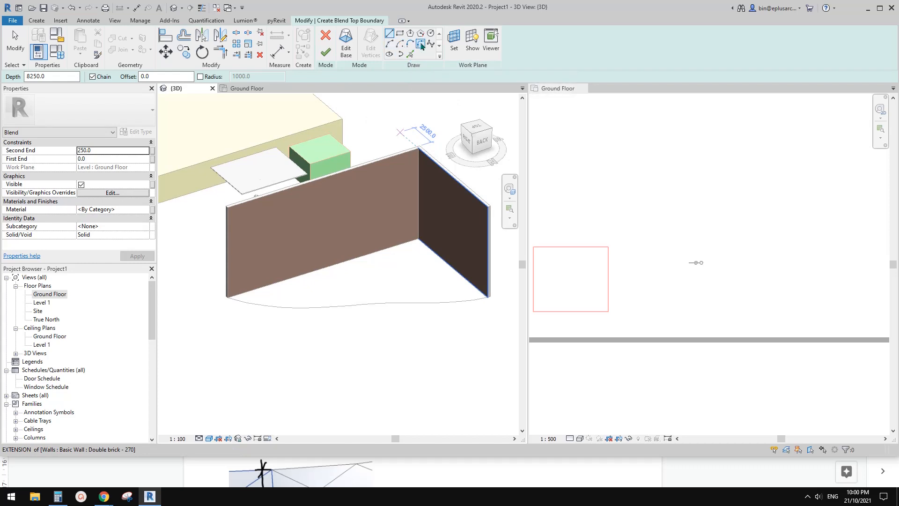
# Sketch the blend's top boundary from lines along both wall tops and a spline joining their free ends, and finish the blend
pyautogui.click(411, 54)
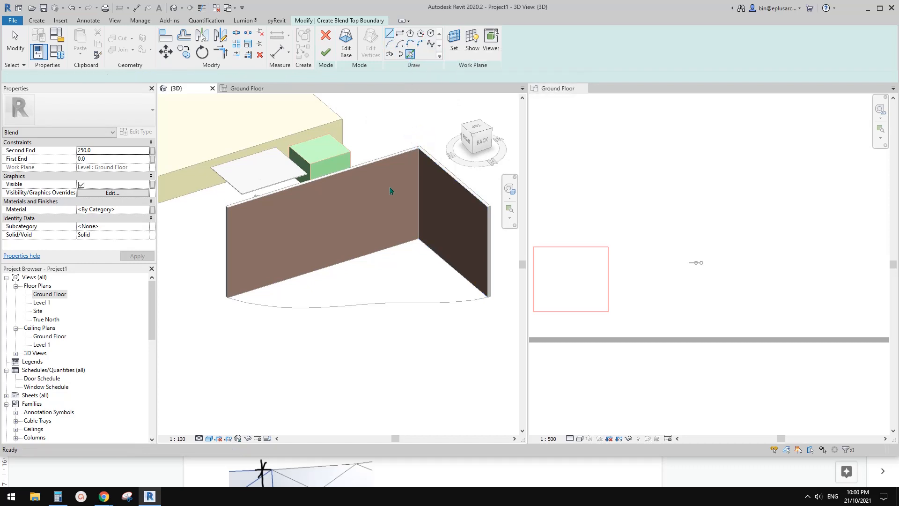
pyautogui.click(431, 43)
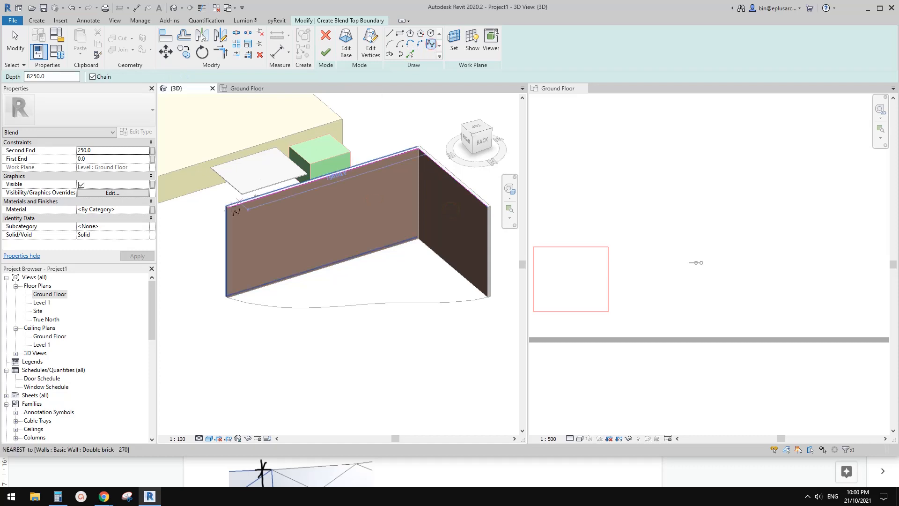
pyautogui.click(229, 207)
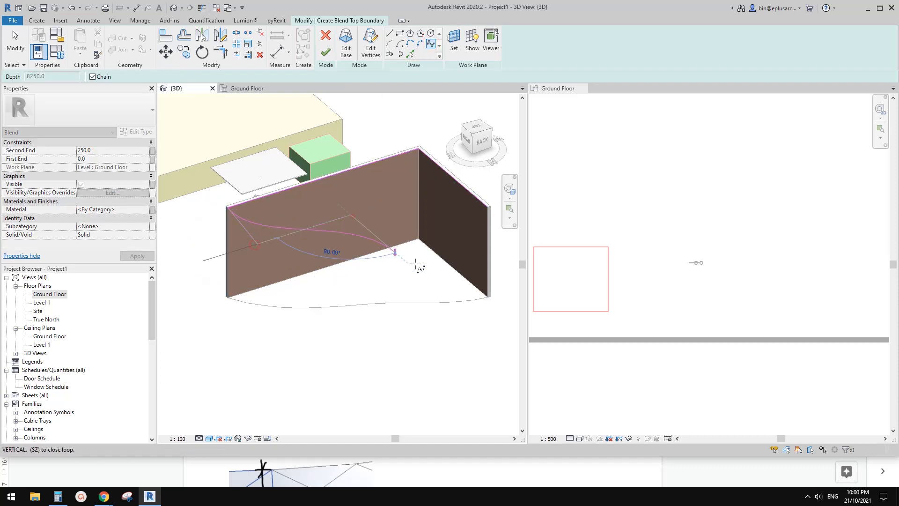
pyautogui.doubleClick(487, 207)
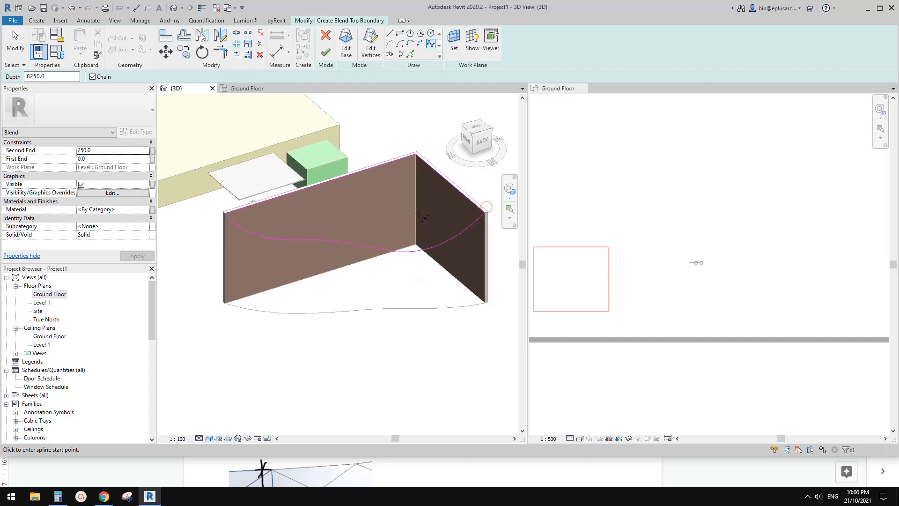
pyautogui.click(326, 52)
# Inspect the blend solid, finish the in-place generic model and select it
pyautogui.keyDown('shift'); pyautogui.moveTo(492, 308); pyautogui.dragTo(317, 262, button='middle'); pyautogui.keyUp('shift')
pyautogui.click(359, 191)
pyautogui.moveTo(359, 191)
pyautogui.keyDown('shift'); pyautogui.mouseDown(button='middle')
pyautogui.moveTo(327, 204)
pyautogui.moveTo(480, 227)
pyautogui.moveTo(492, 213)
pyautogui.moveTo(468, 216)
pyautogui.mouseUp(button='middle'); pyautogui.keyUp('shift')
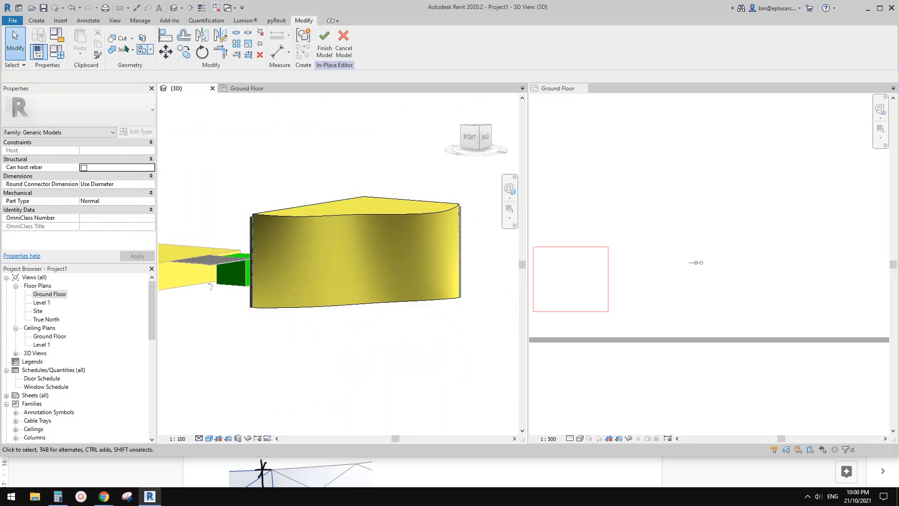
pyautogui.keyDown('shift'); pyautogui.moveTo(346, 243); pyautogui.dragTo(358, 181, button='middle'); pyautogui.keyUp('shift')
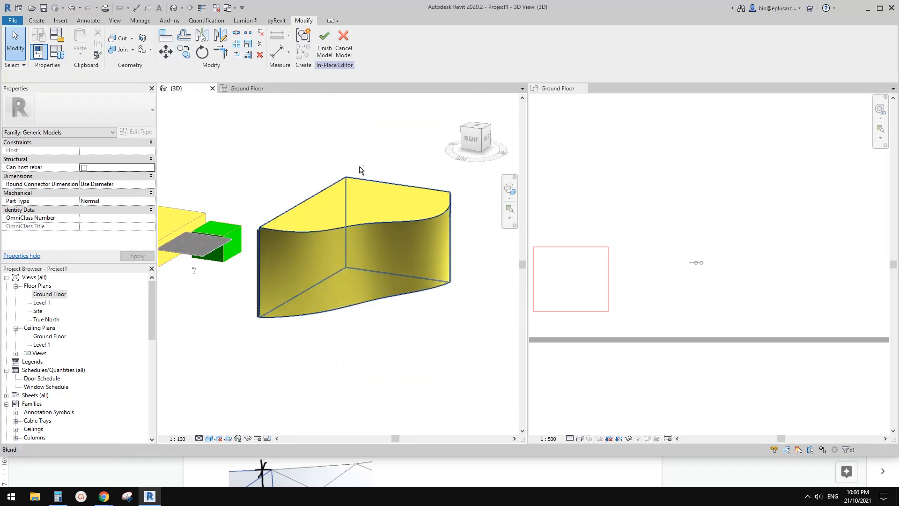
pyautogui.click(324, 43)
pyautogui.keyDown('shift'); pyautogui.moveTo(386, 241); pyautogui.dragTo(360, 257, button='middle'); pyautogui.keyUp('shift')
pyautogui.click(395, 253)
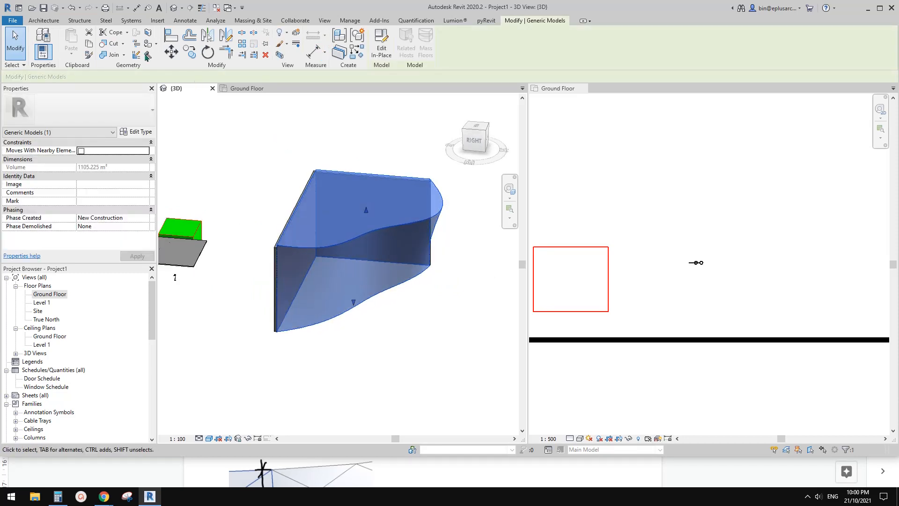
# Place a Double brick - 270 wall on the generic model's curved face using Wall by Face
pyautogui.click(38, 21)
pyautogui.click(40, 59)
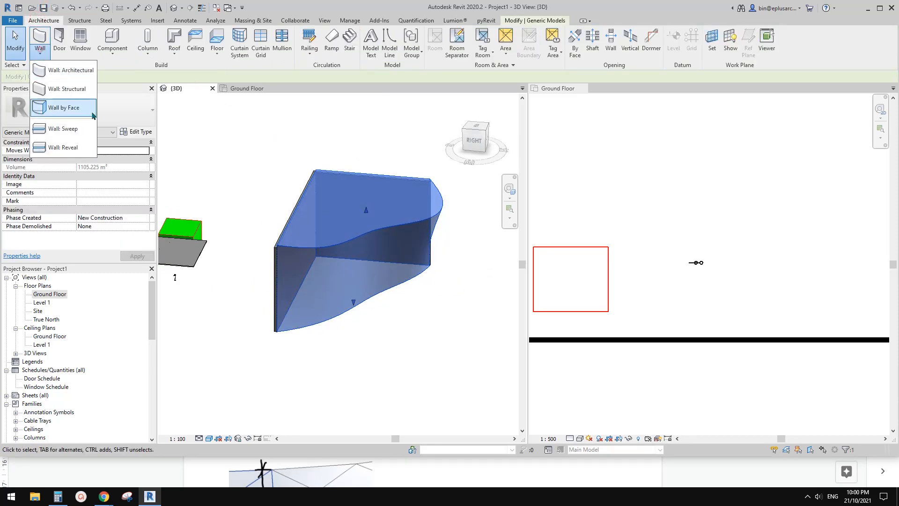
pyautogui.click(46, 110)
pyautogui.click(364, 276)
pyautogui.keyDown('shift'); pyautogui.moveTo(427, 310); pyautogui.dragTo(428, 333, button='middle'); pyautogui.keyUp('shift')
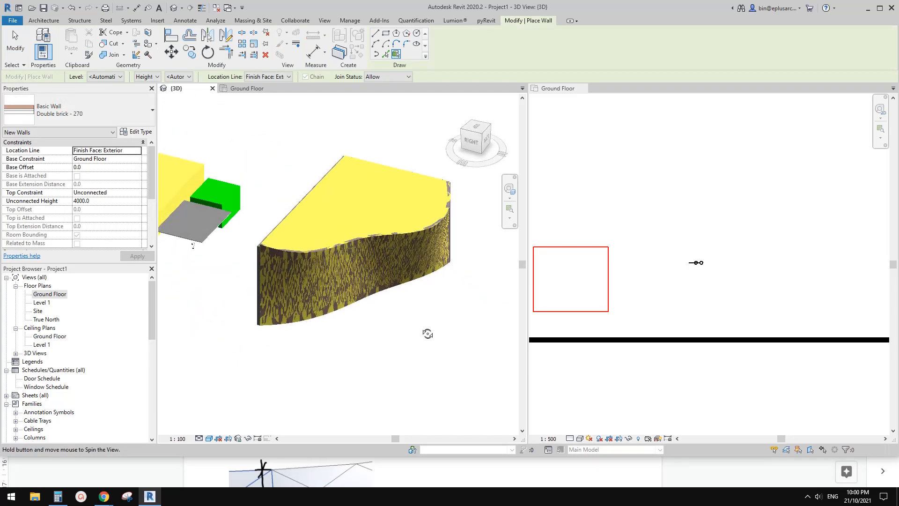
# Leave the wall command and delete the curved brick wall from the generic model's face
pyautogui.press('Escape')
pyautogui.press('Escape')
pyautogui.click(394, 290)
pyautogui.press('Delete')
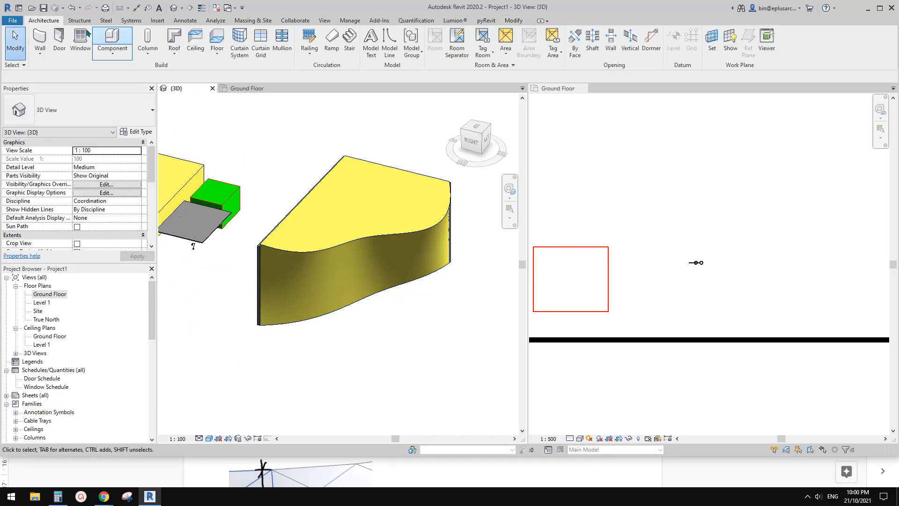
# Try to create a roof on the generic model's curved face using Roof by Face
pyautogui.click(174, 51)
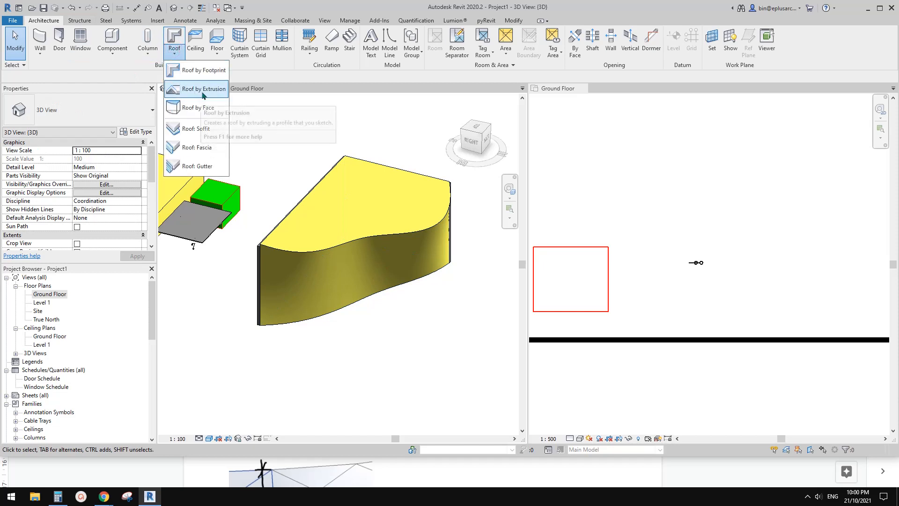
pyautogui.click(203, 109)
pyautogui.click(390, 275)
pyautogui.keyDown('shift'); pyautogui.moveTo(393, 296); pyautogui.dragTo(358, 273, button='middle'); pyautogui.keyUp('shift')
pyautogui.click(422, 58)
pyautogui.keyDown('shift'); pyautogui.moveTo(356, 338); pyautogui.dragTo(291, 262, button='middle'); pyautogui.keyUp('shift')
pyautogui.click(302, 271)
pyautogui.click(341, 318)
# Create a 1500 x 3000mm curtain system on the generic model's curved face
pyautogui.click(239, 43)
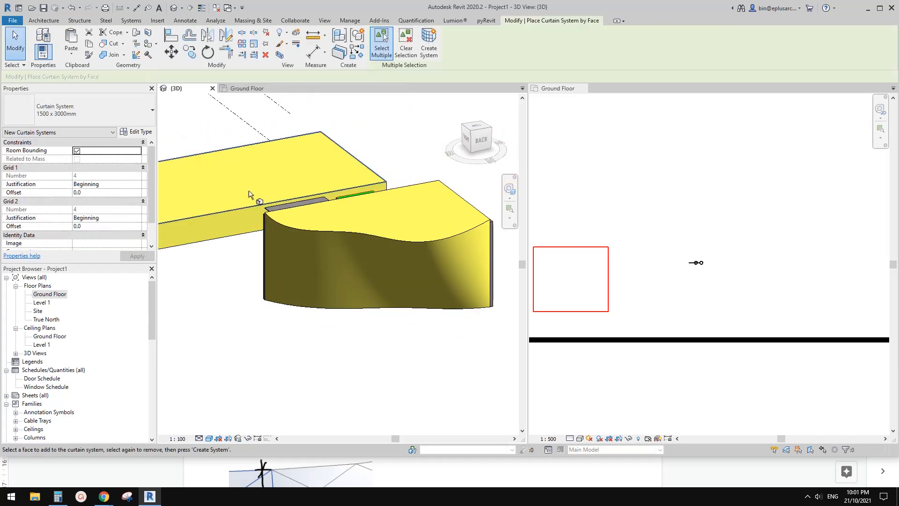
pyautogui.keyDown('shift'); pyautogui.moveTo(251, 194); pyautogui.dragTo(308, 303, button='middle'); pyautogui.keyUp('shift')
pyautogui.click(388, 286)
pyautogui.press('Escape')
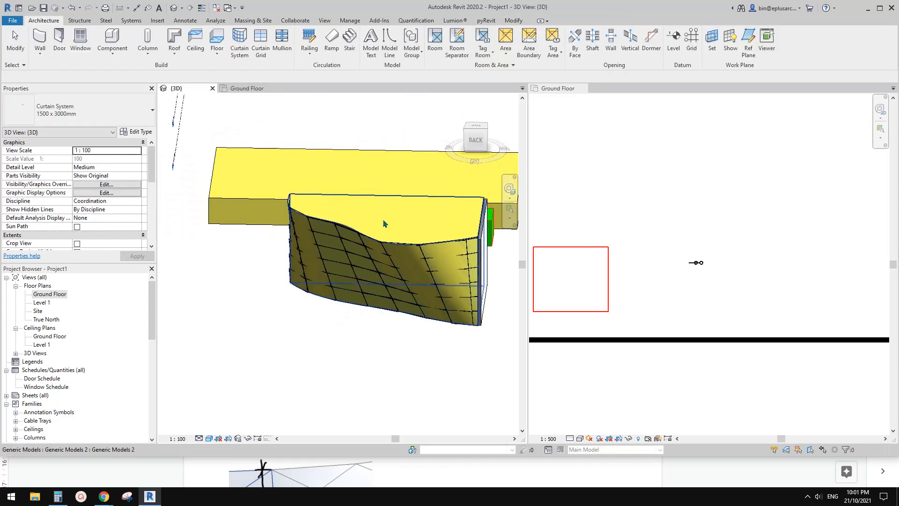
# Delete the generic model solid and the curtain system, leaving the two straight walls
pyautogui.click(384, 222)
pyautogui.press('Delete')
pyautogui.keyDown('shift'); pyautogui.moveTo(364, 375); pyautogui.dragTo(372, 409, button='middle'); pyautogui.keyUp('shift')
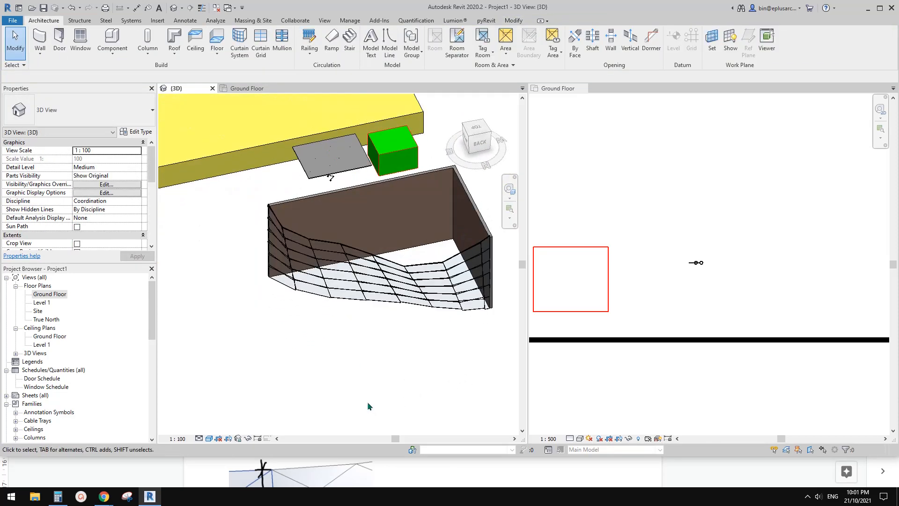
pyautogui.click(412, 293)
pyautogui.press('Delete')
# Switch to the Google Docs notes in Chrome to review the Family Category topics
pyautogui.keyDown('shift'); pyautogui.moveTo(390, 304); pyautogui.dragTo(321, 294, button='middle'); pyautogui.keyUp('shift')
pyautogui.click(105, 494)
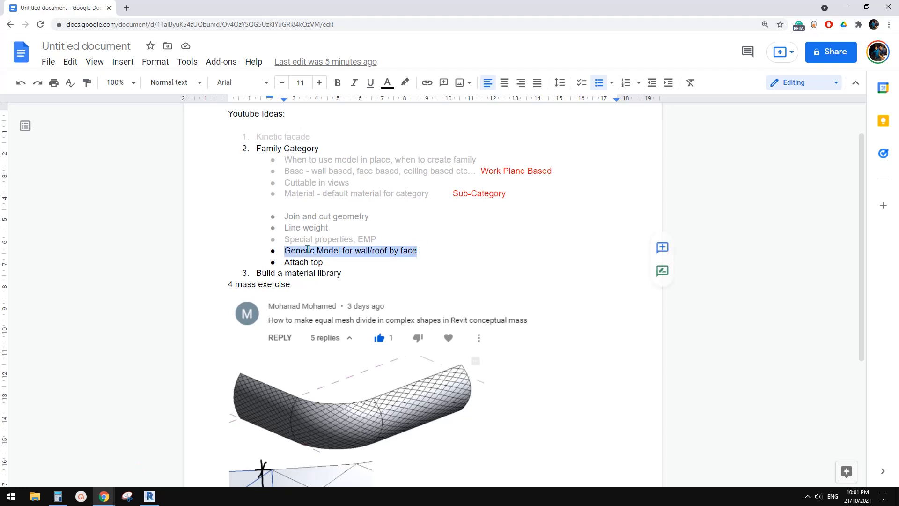
# Highlight the Attach top item in the notes, then switch back to Revit
pyautogui.click(347, 237)
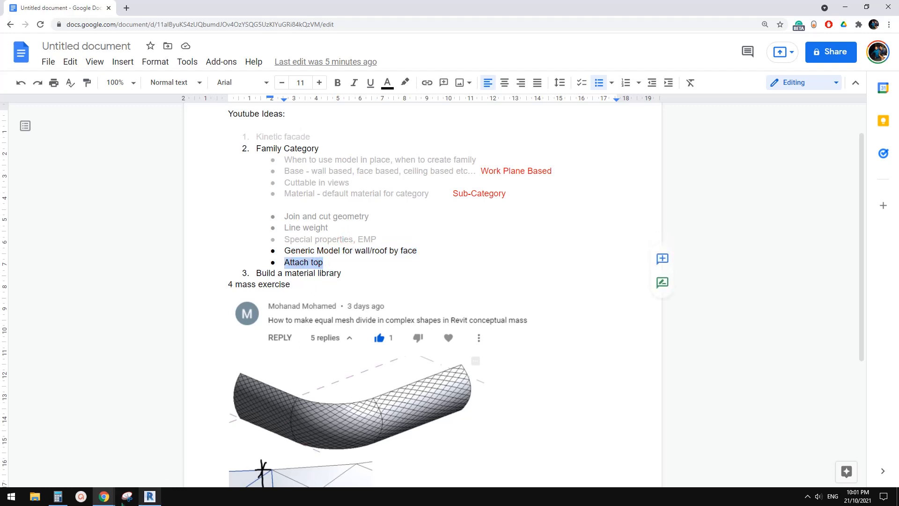
pyautogui.moveTo(109, 501)
pyautogui.click(153, 471)
pyautogui.click(150, 496)
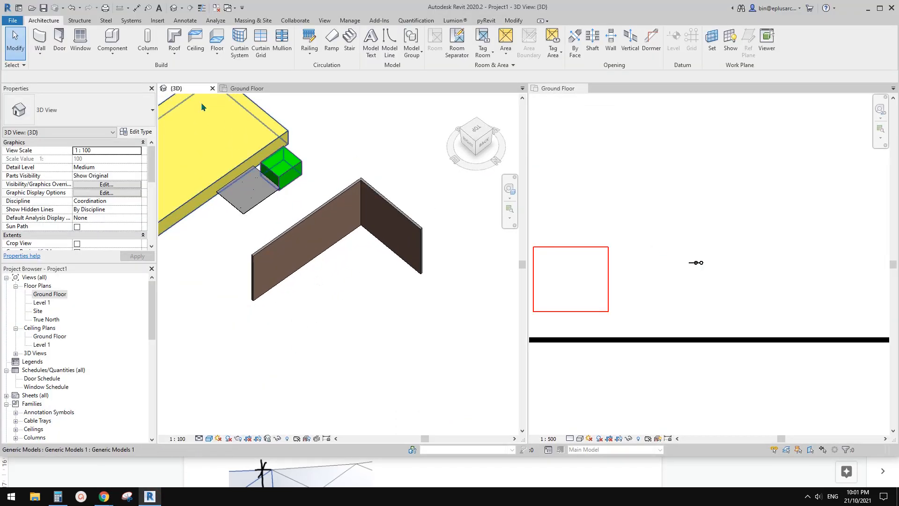
# Create a Generic - 400mm roof by footprint on Level 1 from a rectangle over the corner of the two walls
pyautogui.click(174, 38)
pyautogui.click(408, 269)
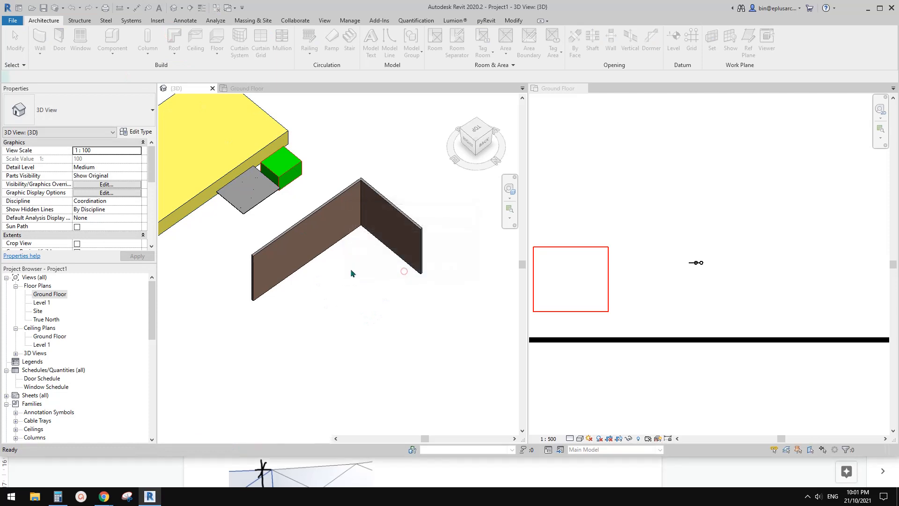
pyautogui.click(457, 33)
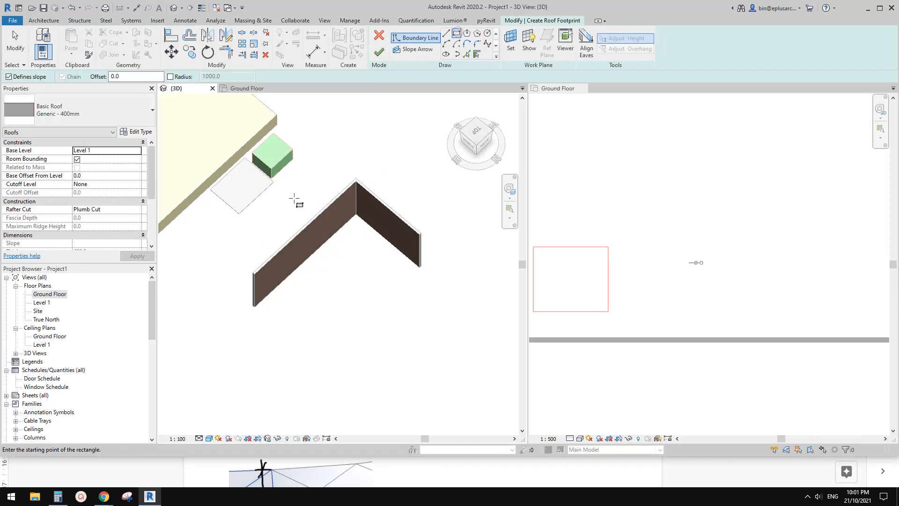
pyautogui.click(433, 217)
pyautogui.click(379, 51)
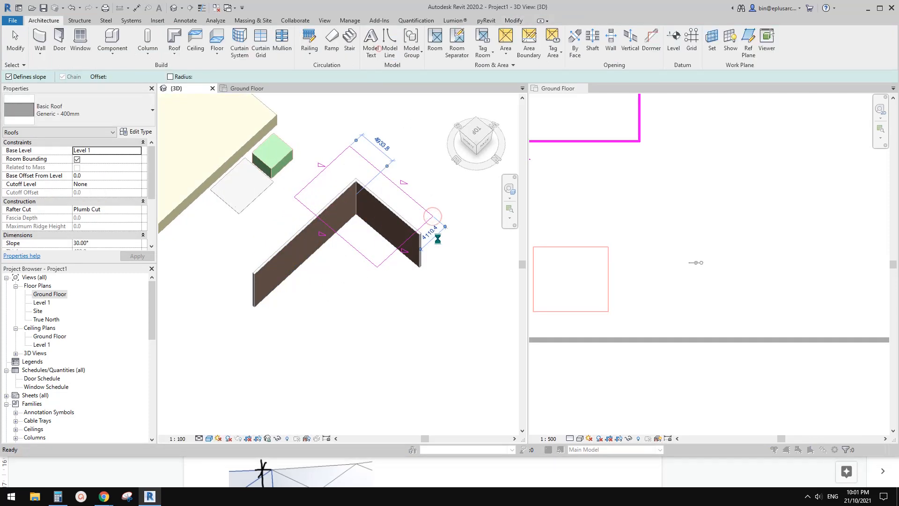
pyautogui.keyDown('shift'); pyautogui.moveTo(388, 291); pyautogui.dragTo(408, 160, button='middle'); pyautogui.keyUp('shift')
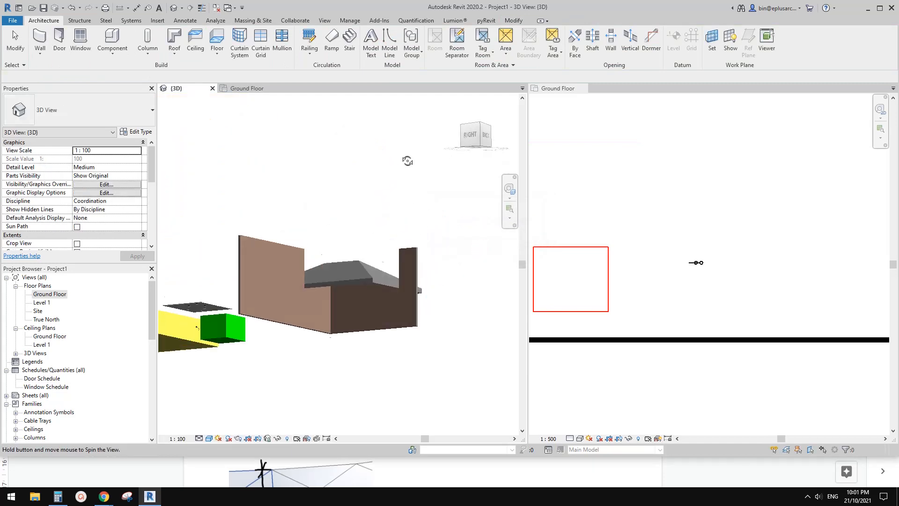
pyautogui.scroll(2, 388, 293)
# Delete the footprint roof over the wall corner
pyautogui.click(373, 318)
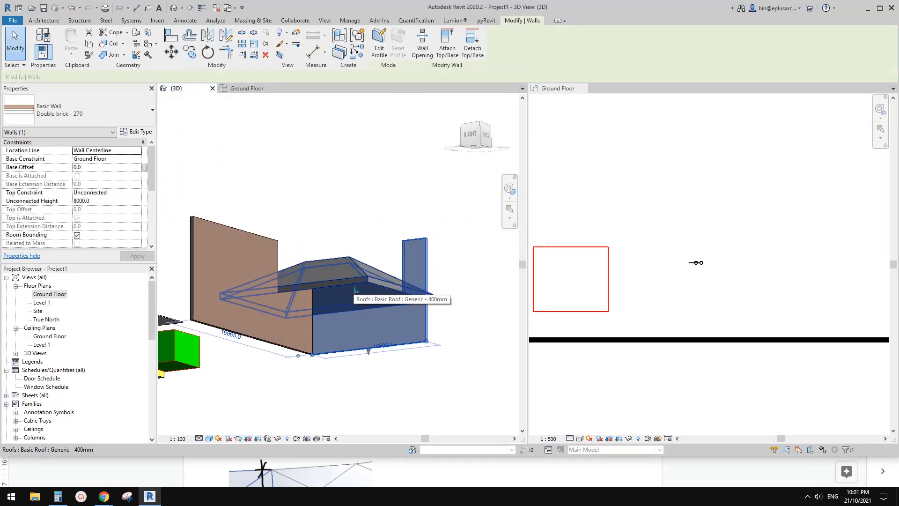
pyautogui.keyDown('shift'); pyautogui.moveTo(355, 289); pyautogui.dragTo(356, 370, button='middle'); pyautogui.keyUp('shift')
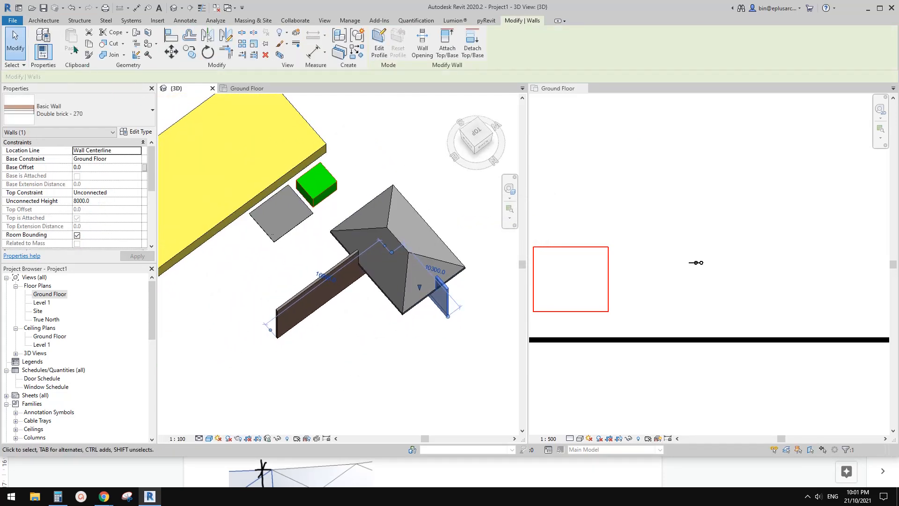
pyautogui.click(47, 21)
pyautogui.click(409, 330)
pyautogui.click(415, 239)
pyautogui.press('Delete')
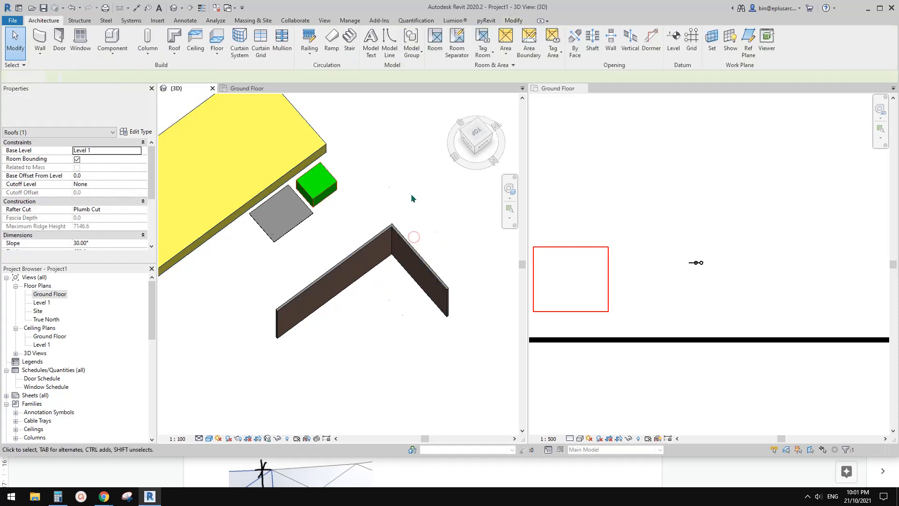
# Start a new in-place model in the Generic Models category, keeping the suggested name
pyautogui.scroll(1, 411, 175)
pyautogui.click(112, 55)
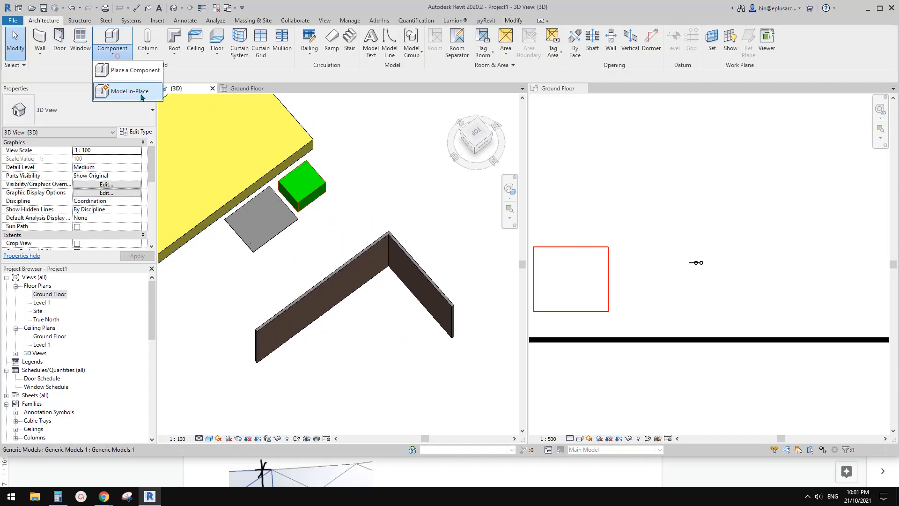
pyautogui.click(130, 92)
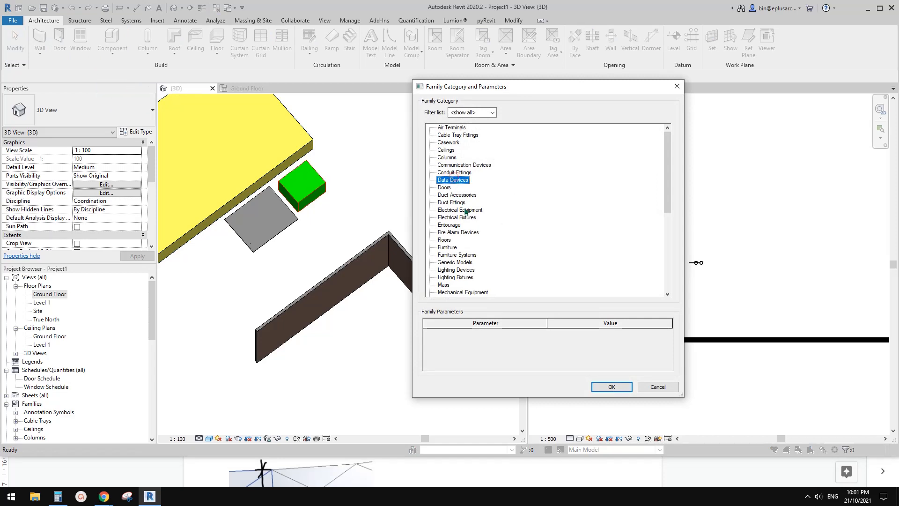
pyautogui.click(611, 387)
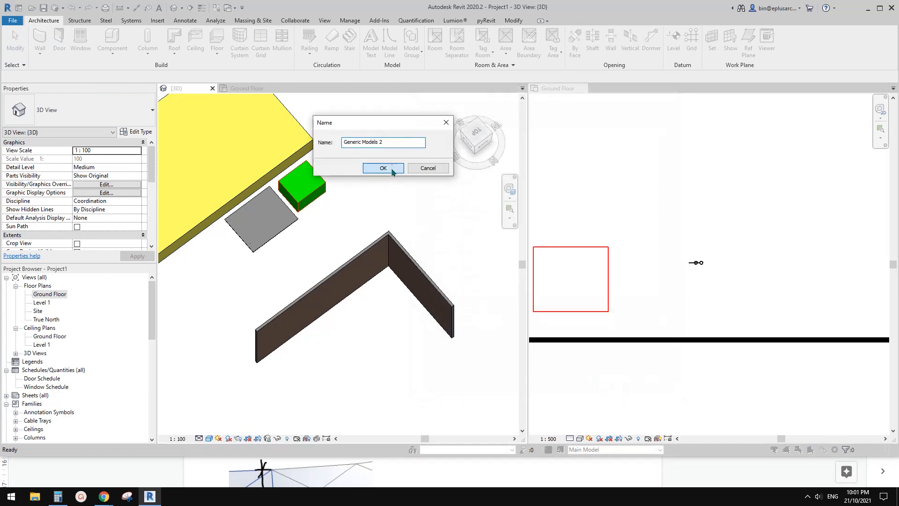
pyautogui.click(382, 168)
# Create a 250 mm deep extrusion from a rectangle sketched over the corner of the two walls
pyautogui.click(81, 40)
pyautogui.click(353, 33)
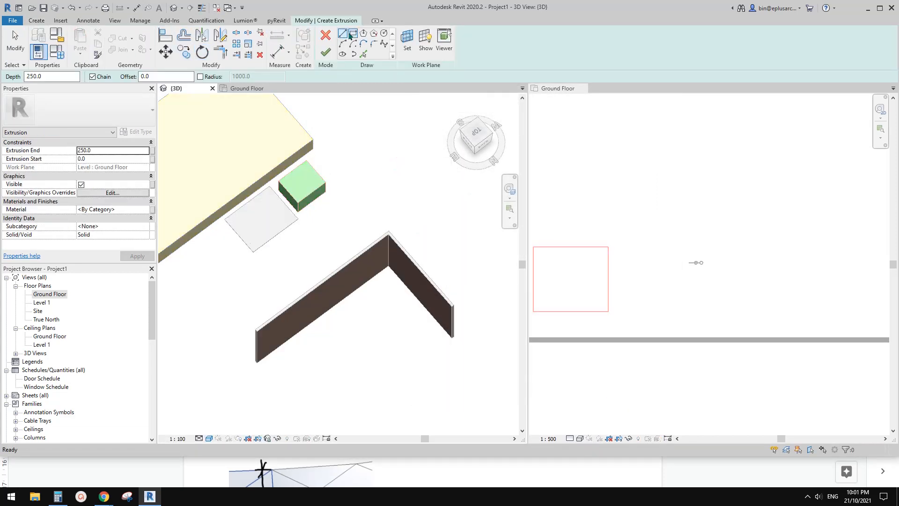
pyautogui.click(295, 244)
pyautogui.click(461, 290)
pyautogui.click(325, 52)
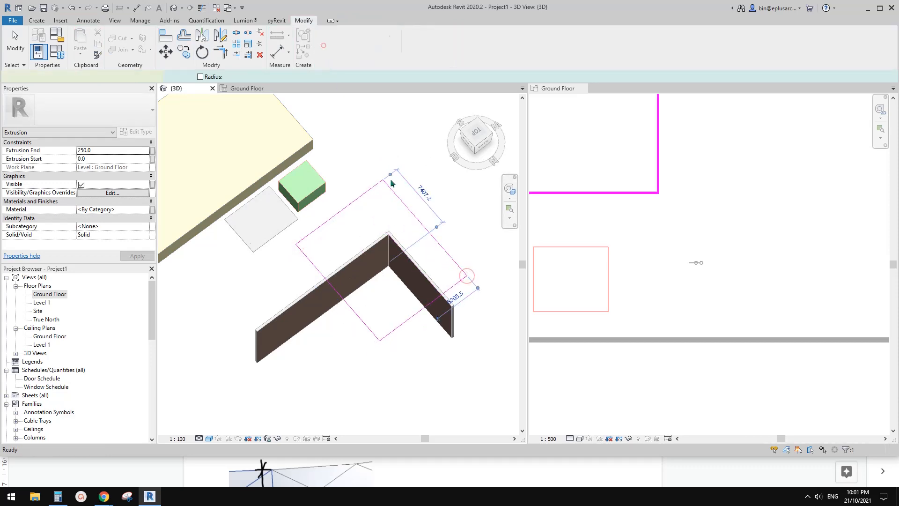
# Stretch the extrusion to span heights of about 6325 to 11089 mm across the wall tops and finish the in-place model
pyautogui.keyDown('shift'); pyautogui.moveTo(384, 169); pyautogui.dragTo(389, 265, button='middle'); pyautogui.keyUp('shift')
pyautogui.moveTo(386, 206); pyautogui.dragTo(386, 200)
pyautogui.click(411, 220)
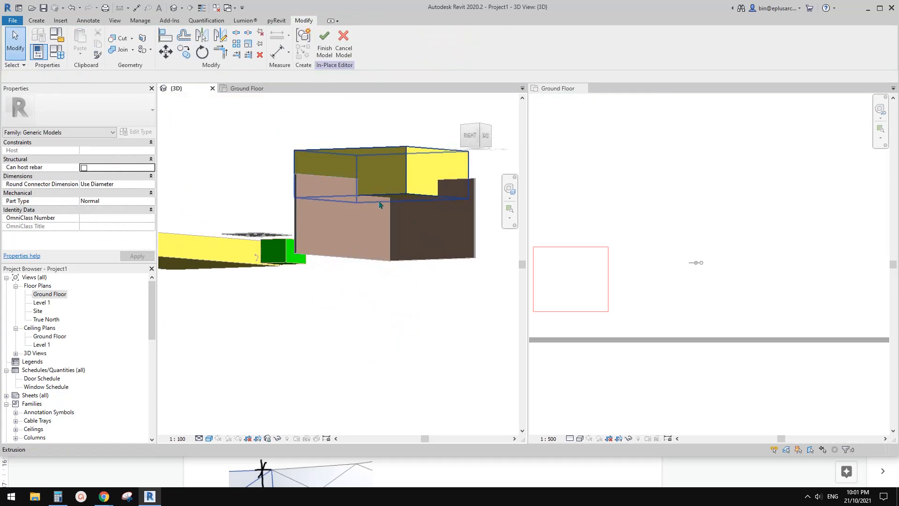
pyautogui.keyDown('shift'); pyautogui.moveTo(381, 204); pyautogui.dragTo(353, 259, button='middle'); pyautogui.keyUp('shift')
pyautogui.click(325, 44)
# Try to attach the top of the longer wall to the generic model box
pyautogui.scroll(1, 378, 227)
pyautogui.click(369, 250)
pyautogui.click(444, 47)
pyautogui.click(350, 159)
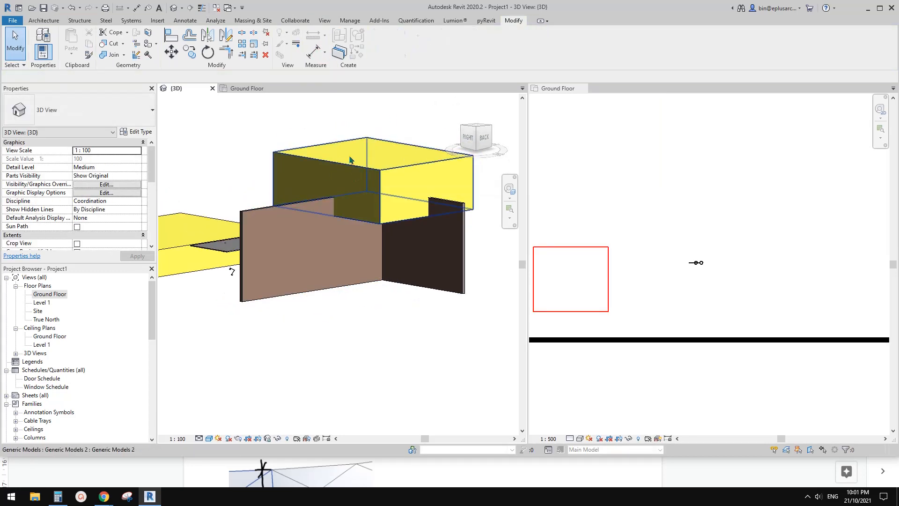
pyautogui.click(337, 226)
pyautogui.click(441, 46)
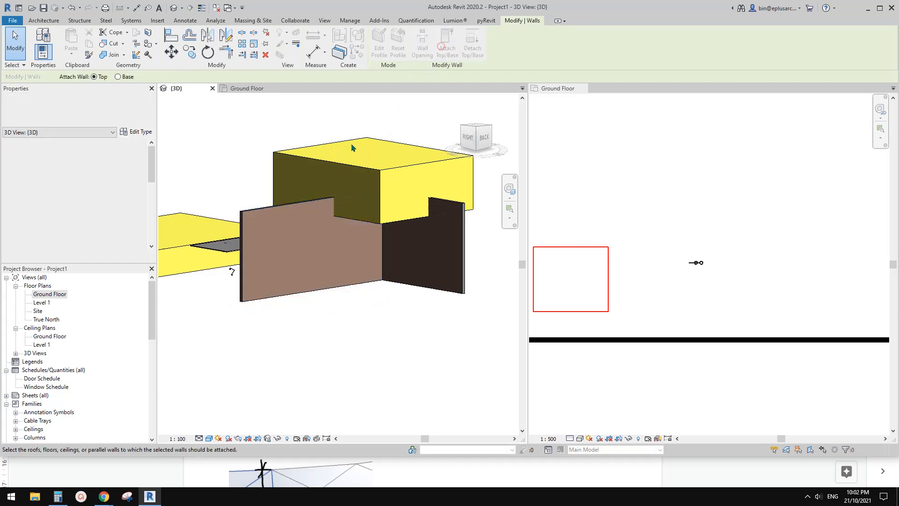
pyautogui.click(351, 143)
# Edit the box in place, change its family category to Roofs, and finish the model
pyautogui.click(349, 174)
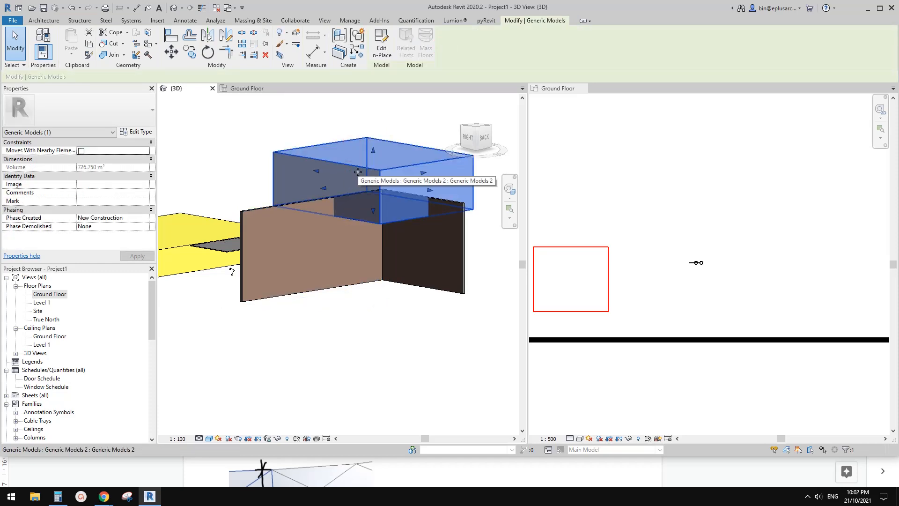
pyautogui.click(382, 44)
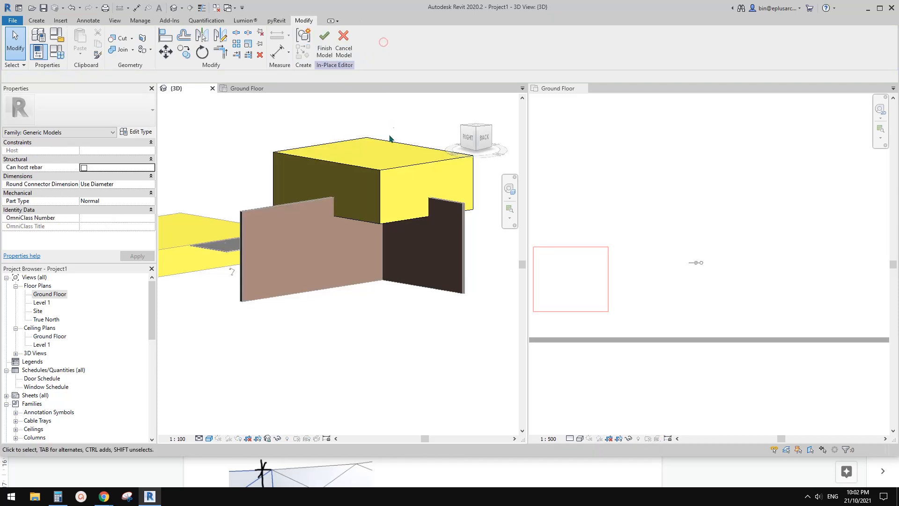
pyautogui.click(361, 148)
pyautogui.click(63, 39)
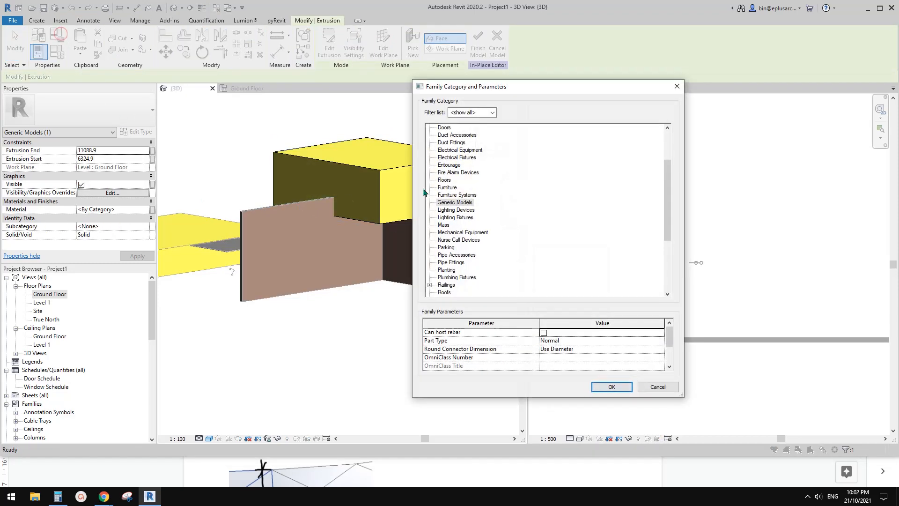
pyautogui.click(451, 285)
pyautogui.click(445, 293)
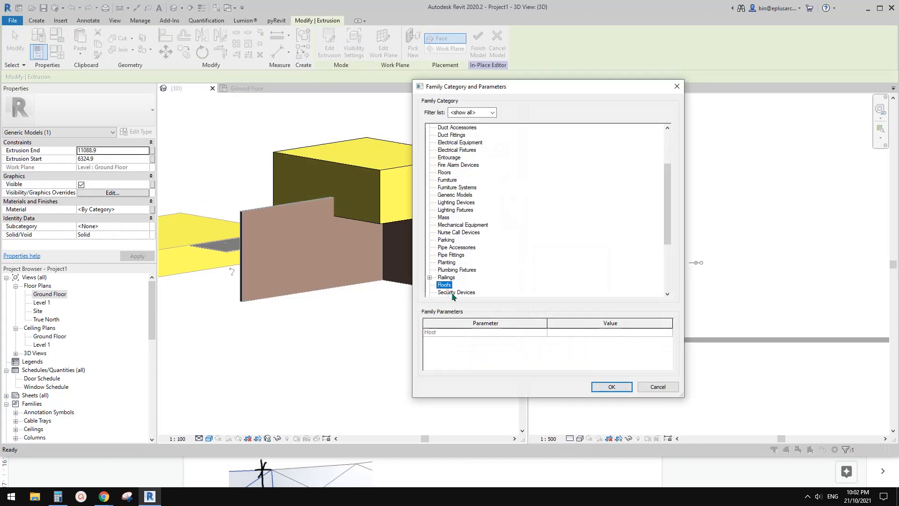
pyautogui.click(611, 387)
pyautogui.click(328, 53)
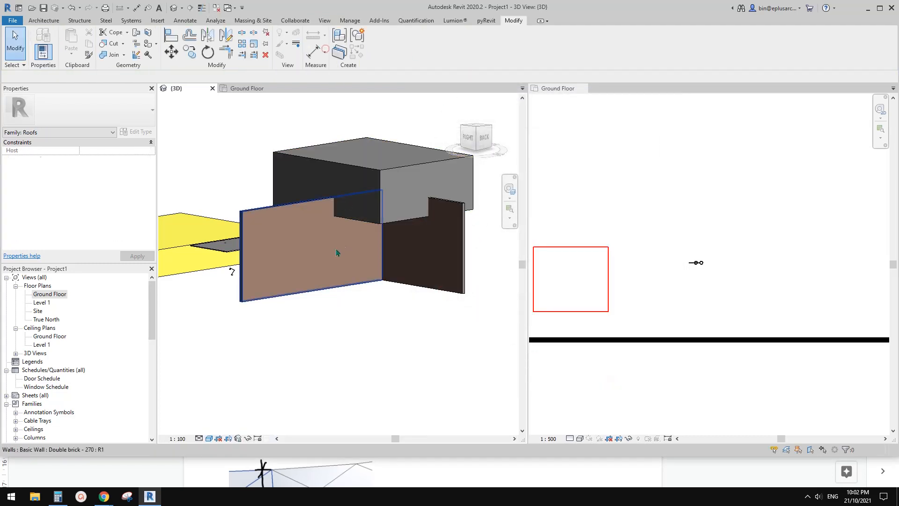
# Attach the top of the longer wall to the in-place roof box
pyautogui.click(338, 253)
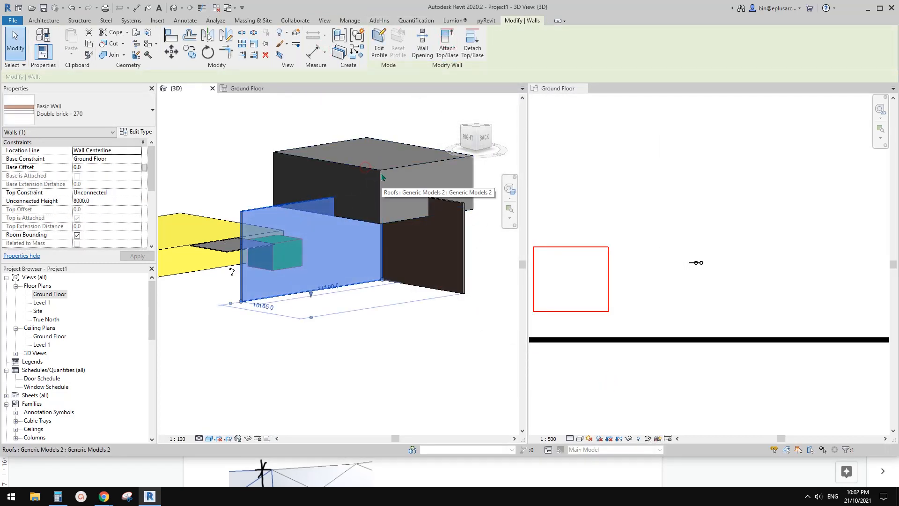
pyautogui.press('Escape')
pyautogui.keyDown('shift'); pyautogui.moveTo(401, 226); pyautogui.dragTo(337, 178, button='middle'); pyautogui.keyUp('shift')
pyautogui.scroll(3, 425, 241)
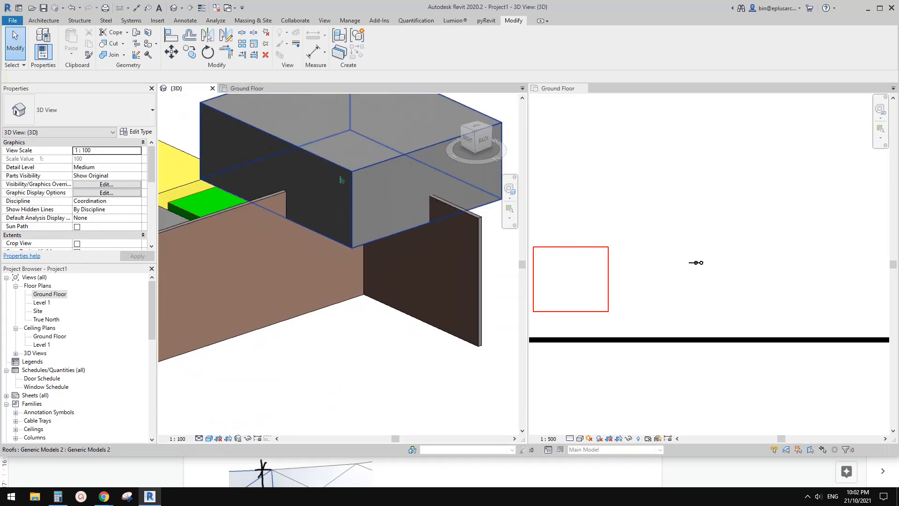
# Temporarily hide the roof box to inspect the longer wall's top edge, then restore it
pyautogui.click(343, 175)
pyautogui.press('h')
pyautogui.press('h')
pyautogui.scroll(-2, 358, 207)
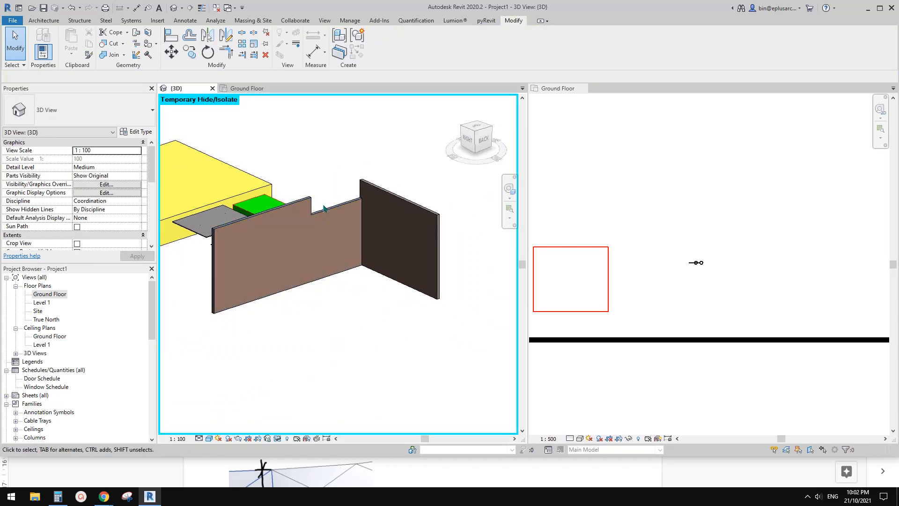
pyautogui.press('h')
pyautogui.press('r')
# Attach the top of the shorter wall to the in-place roof box
pyautogui.click(403, 261)
pyautogui.moveTo(409, 247); pyautogui.dragTo(401, 262, button='middle')
pyautogui.click(445, 47)
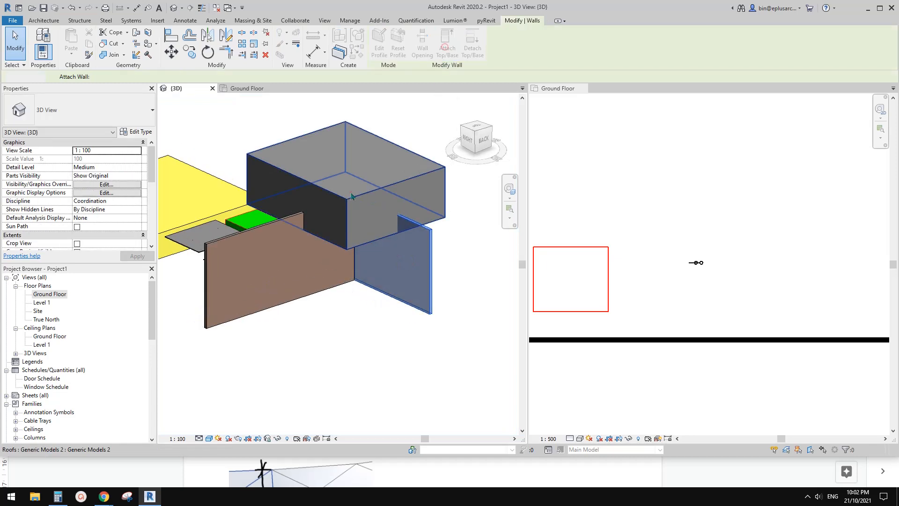
pyautogui.click(350, 192)
pyautogui.press('Escape')
# Temporarily hide the roof box to inspect the top profiles of both attached walls, then unhide it
pyautogui.click(371, 202)
pyautogui.press('h')
pyautogui.press('h')
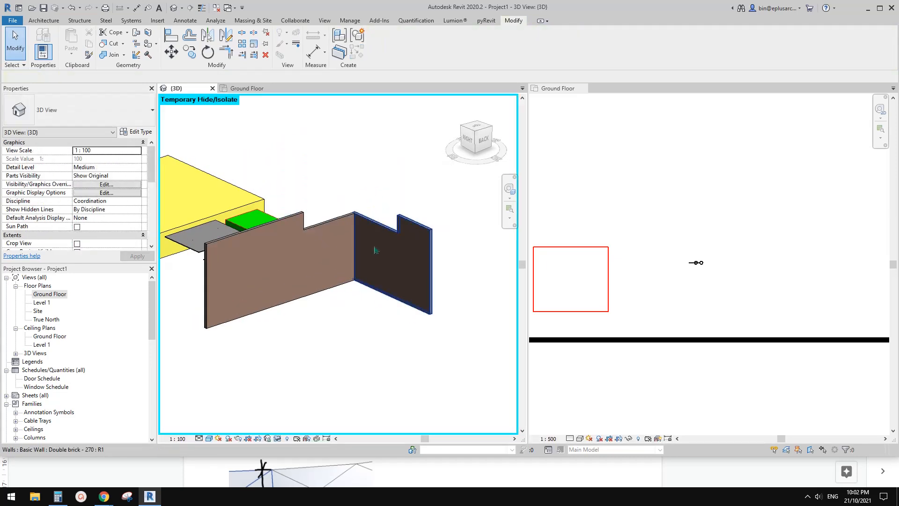
pyautogui.moveTo(376, 252)
pyautogui.keyDown('shift'); pyautogui.mouseDown(button='middle')
pyautogui.moveTo(321, 261)
pyautogui.moveTo(369, 249)
pyautogui.mouseUp(button='middle'); pyautogui.keyUp('shift')
pyautogui.click(359, 253)
pyautogui.press('Escape')
pyautogui.press('h')
pyautogui.press('r')
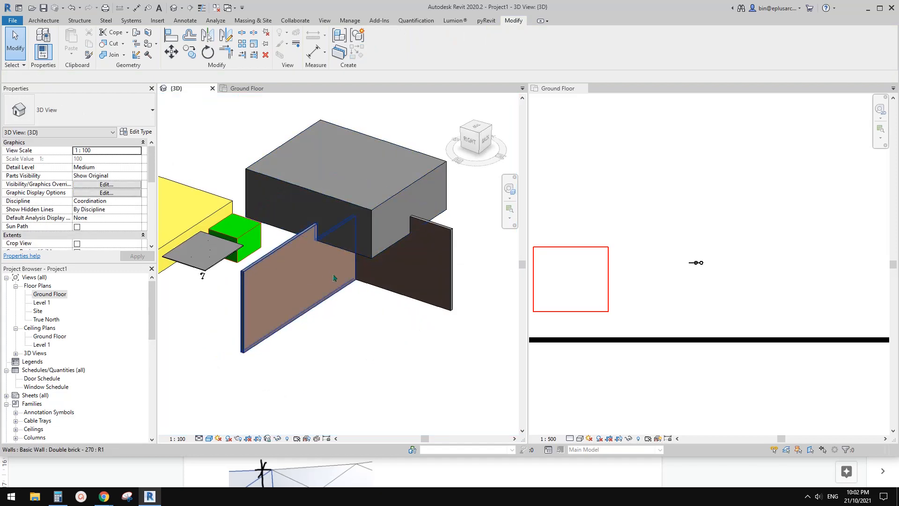
# Examine from several angles how the attached wall tops meet the in-place roof box
pyautogui.click(333, 273)
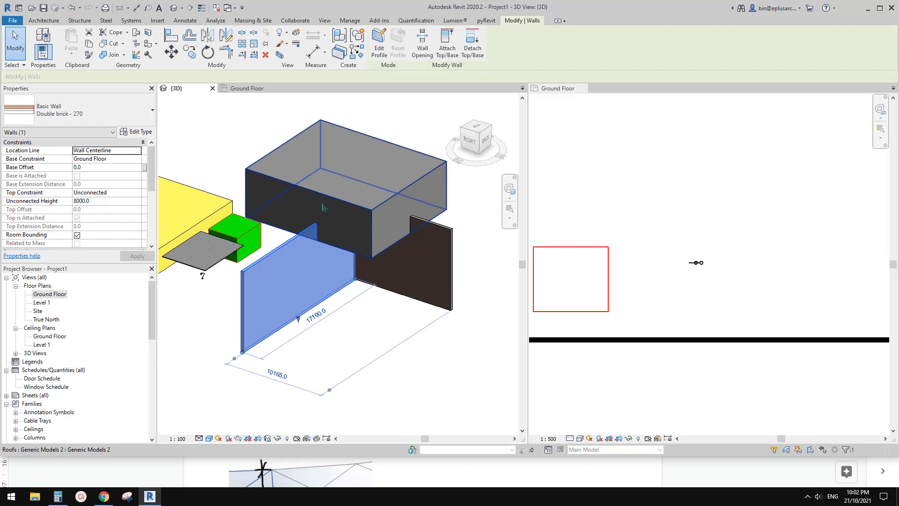
pyautogui.keyDown('shift'); pyautogui.moveTo(318, 210); pyautogui.dragTo(342, 208, button='middle'); pyautogui.keyUp('shift')
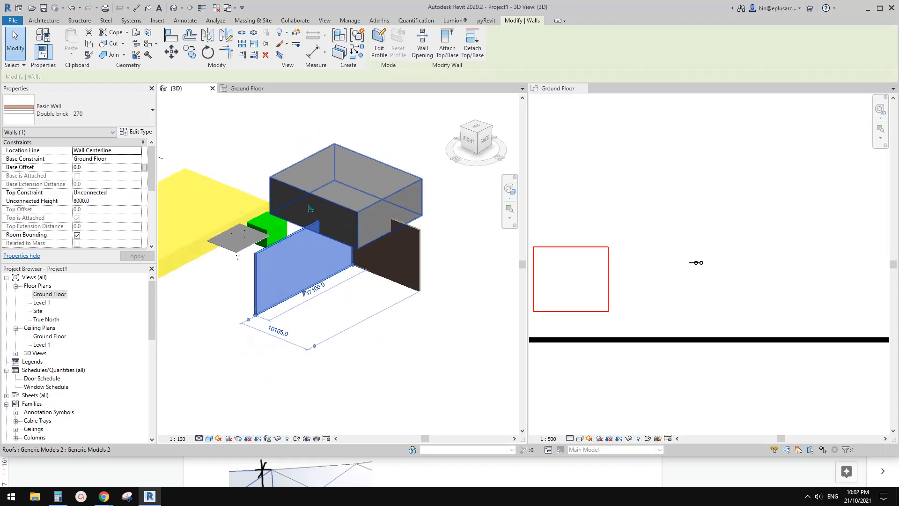
pyautogui.click(343, 207)
pyautogui.scroll(2, 303, 186)
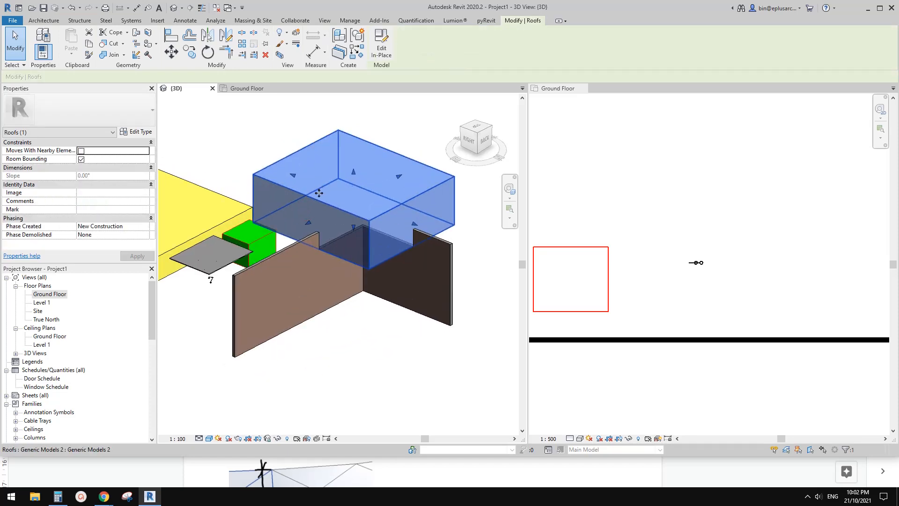
pyautogui.moveTo(356, 212); pyautogui.dragTo(352, 209, button='middle')
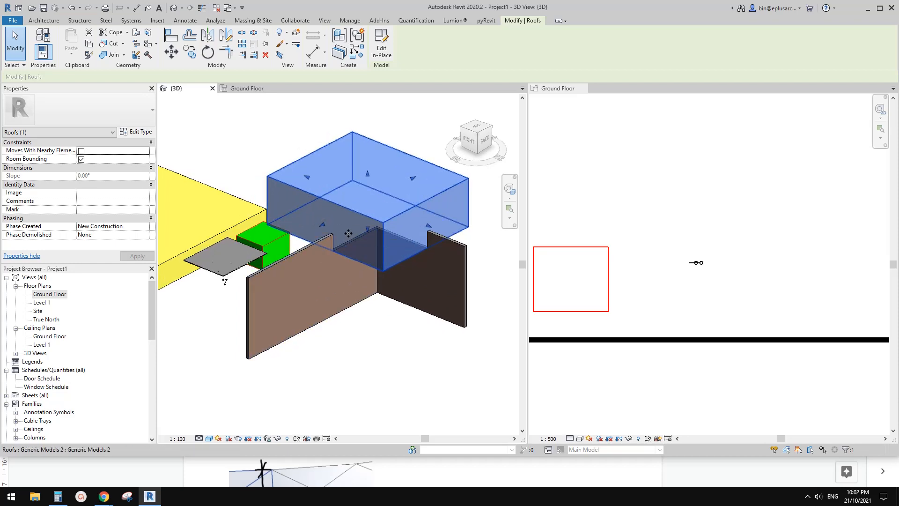
pyautogui.scroll(-3, 348, 233)
pyautogui.keyDown('shift'); pyautogui.moveTo(349, 233); pyautogui.dragTo(336, 214, button='middle'); pyautogui.keyUp('shift')
pyautogui.scroll(4, 346, 223)
pyautogui.scroll(-3, 370, 229)
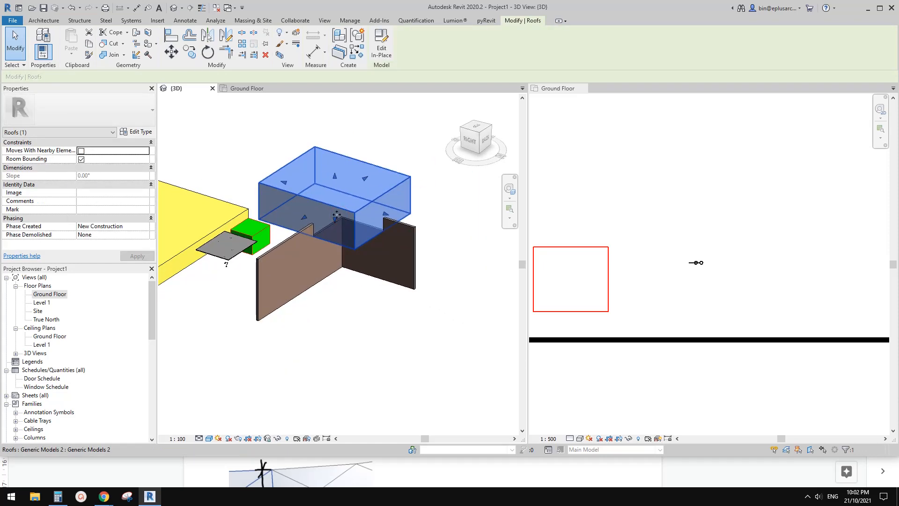
pyautogui.scroll(3, 345, 211)
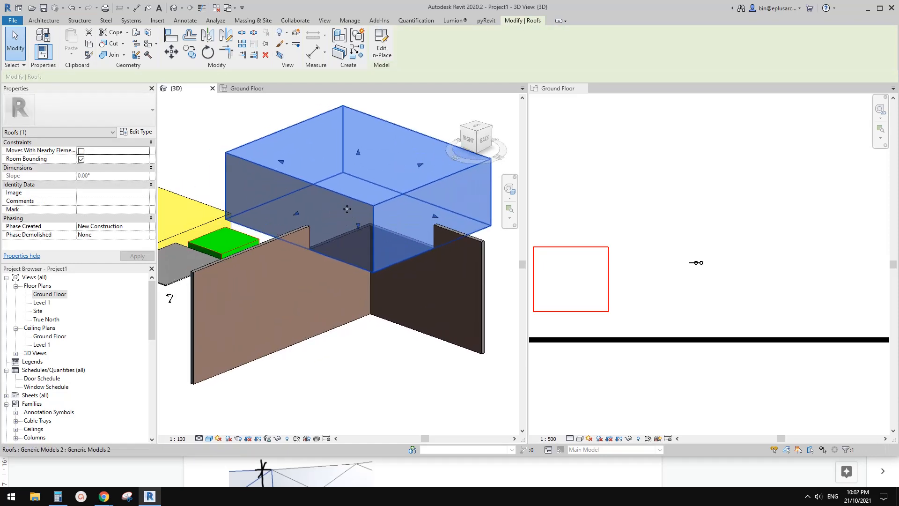
pyautogui.scroll(-2, 333, 201)
pyautogui.keyDown('shift'); pyautogui.moveTo(333, 202); pyautogui.dragTo(347, 222, button='middle'); pyautogui.keyUp('shift')
# Move the in-place roof box away from the corner of the two walls
pyautogui.moveTo(372, 185); pyautogui.dragTo(424, 134)
pyautogui.keyDown('shift'); pyautogui.moveTo(408, 192); pyautogui.dragTo(381, 191, button='middle'); pyautogui.keyUp('shift')
pyautogui.moveTo(381, 190); pyautogui.dragTo(418, 258, button='middle')
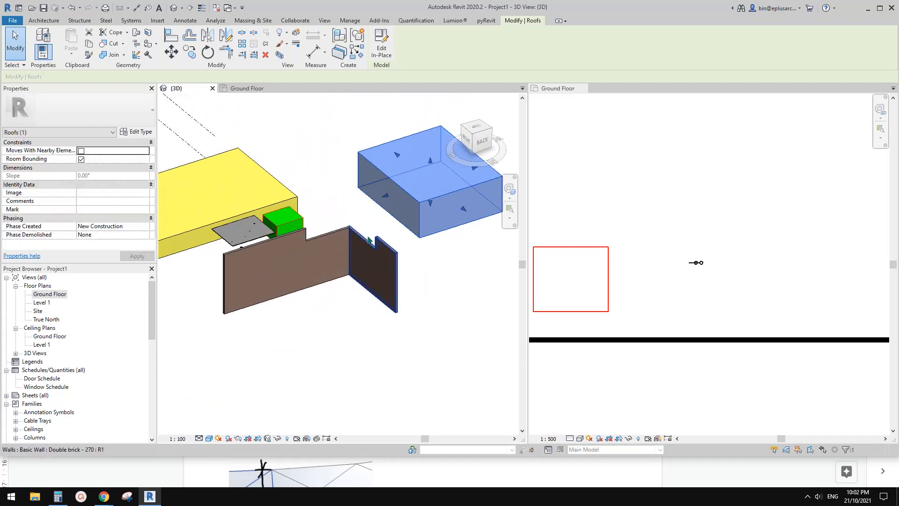
# Detach the tops of both walls from the in-place roof box
pyautogui.keyDown('shift'); pyautogui.moveTo(355, 243); pyautogui.dragTo(360, 242, button='middle'); pyautogui.keyUp('shift')
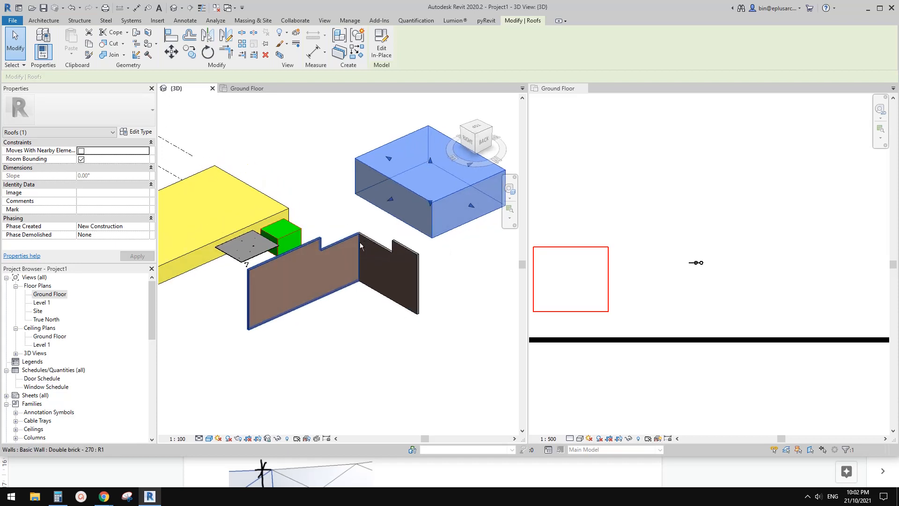
pyautogui.click(360, 242)
pyautogui.scroll(1, 414, 121)
pyautogui.click(473, 45)
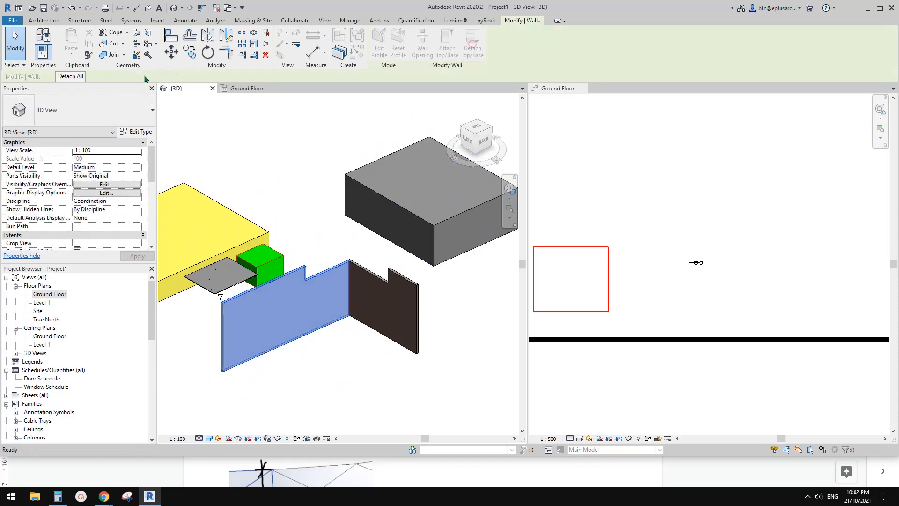
pyautogui.click(68, 77)
pyautogui.click(395, 328)
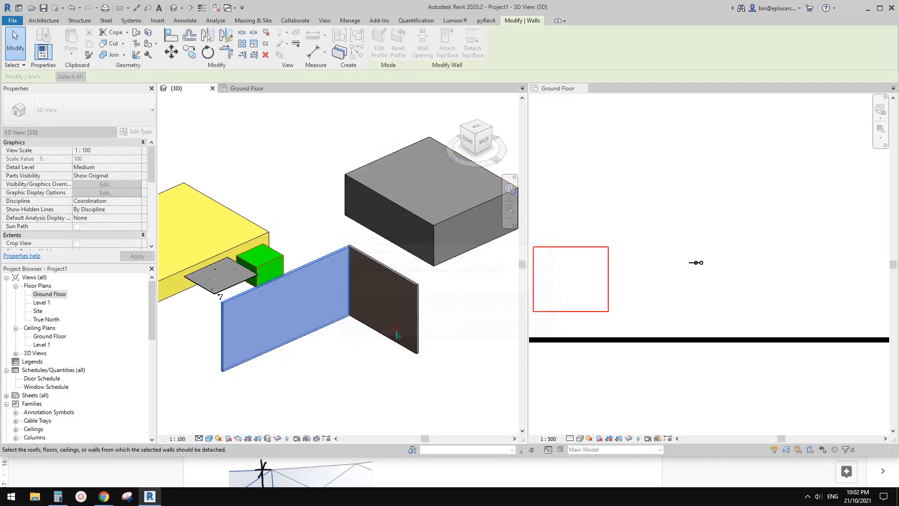
# Change the in-place roof box's family category to Walls and finish the in-place edit
pyautogui.scroll(-1, 378, 295)
pyautogui.keyDown('shift'); pyautogui.moveTo(378, 295); pyautogui.dragTo(379, 313, button='middle'); pyautogui.keyUp('shift')
pyautogui.click(426, 250)
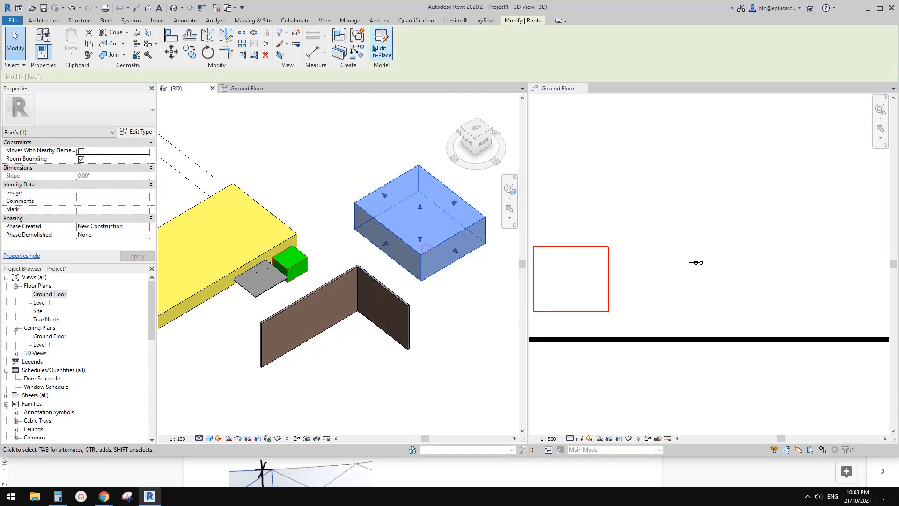
pyautogui.click(376, 42)
pyautogui.click(55, 33)
pyautogui.click(452, 223)
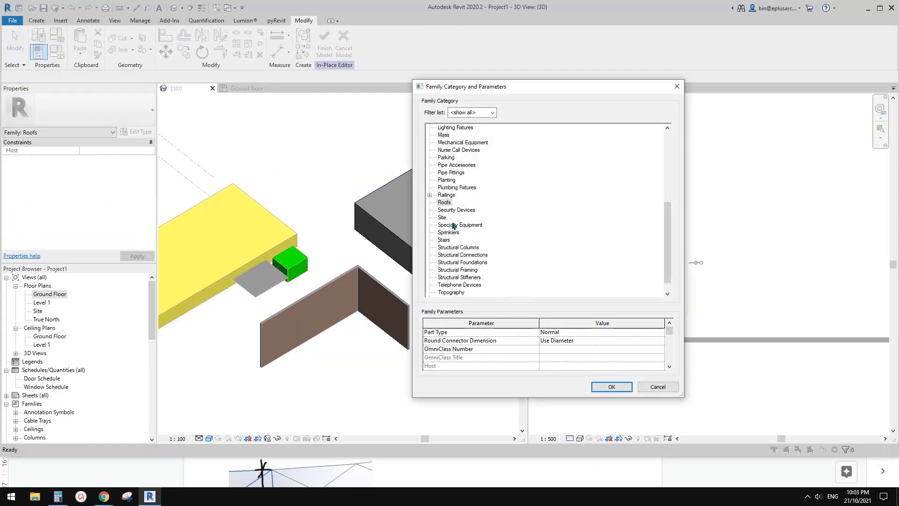
pyautogui.press('w')
pyautogui.click(612, 387)
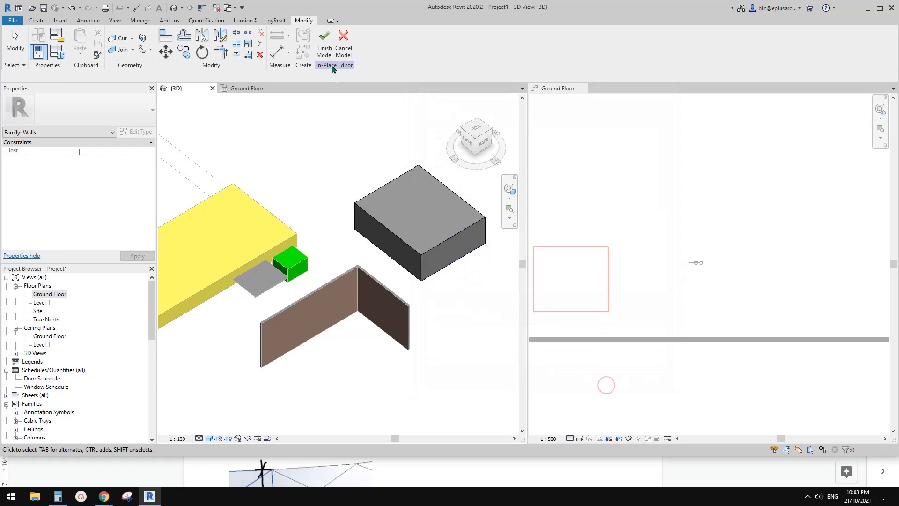
pyautogui.click(324, 48)
# Move the in-place box back over the corner of the two brick walls
pyautogui.click(459, 253)
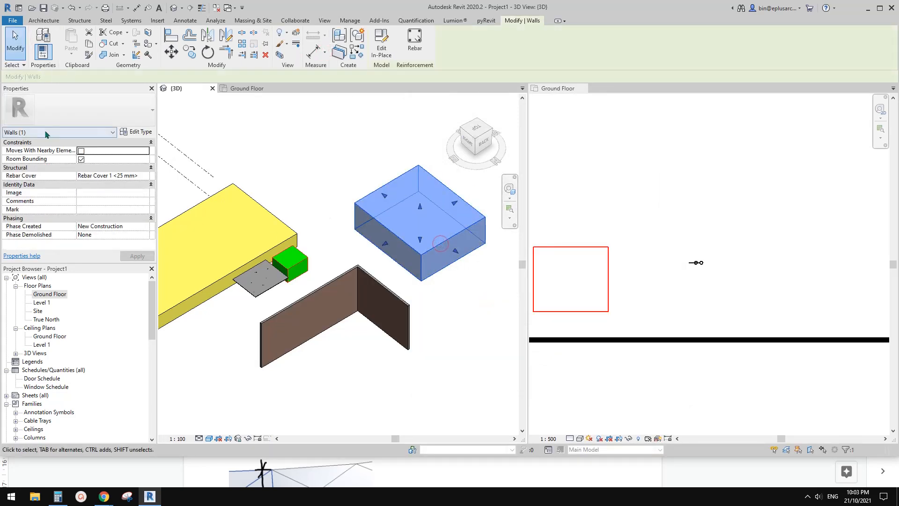
pyautogui.moveTo(385, 209); pyautogui.dragTo(308, 253)
pyautogui.keyDown('shift'); pyautogui.moveTo(376, 371); pyautogui.dragTo(355, 244, button='middle'); pyautogui.keyUp('shift')
# Try to attach the tops of both brick walls to the in-place box of category Walls
pyautogui.click(352, 306)
pyautogui.keyDown('ctrl'); pyautogui.click(378, 299); pyautogui.keyUp('ctrl')
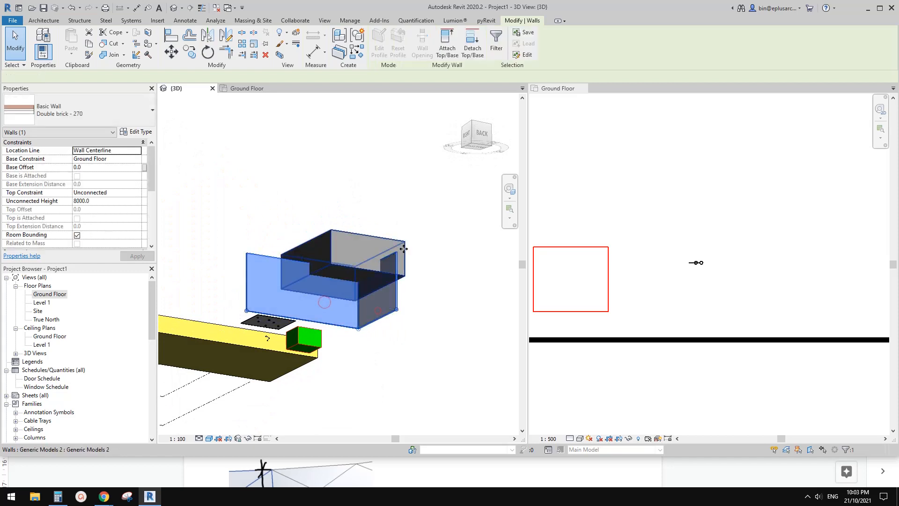
pyautogui.click(448, 44)
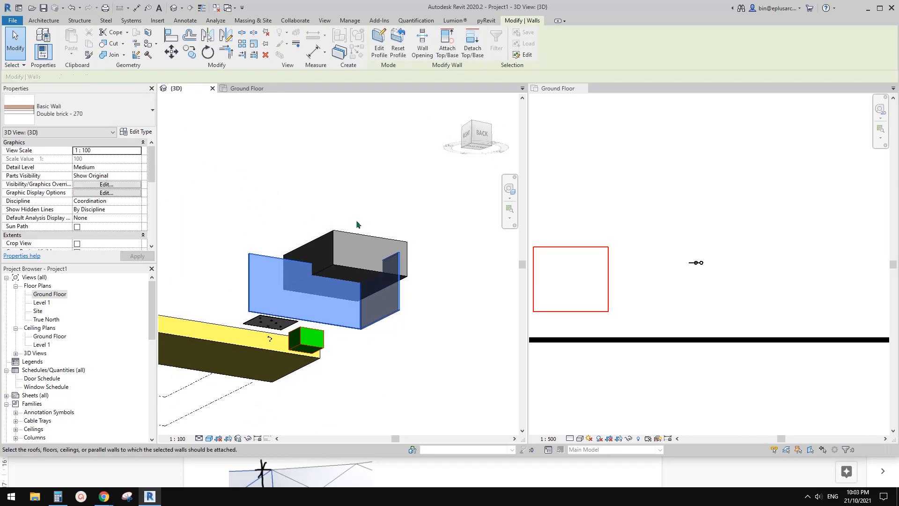
pyautogui.click(334, 250)
pyautogui.click(349, 255)
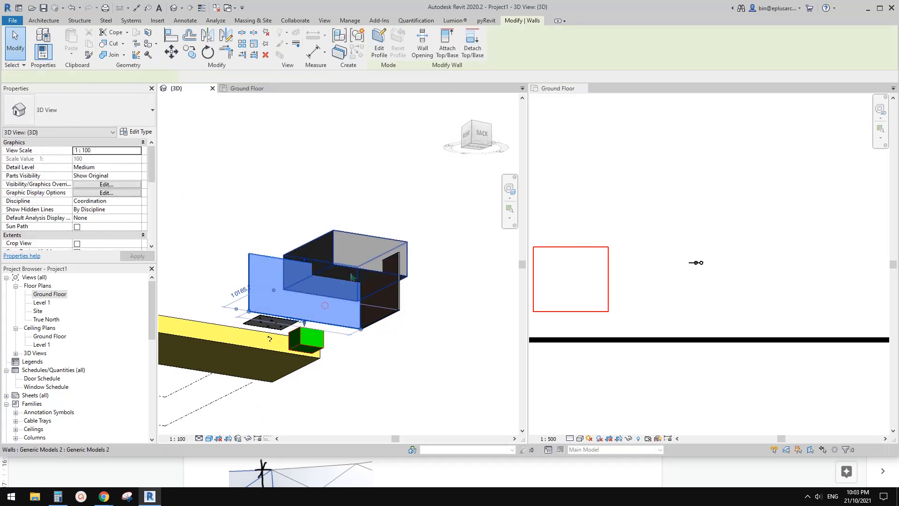
pyautogui.keyDown('shift'); pyautogui.moveTo(350, 256); pyautogui.dragTo(364, 329, button='middle'); pyautogui.keyUp('shift')
pyautogui.click(361, 357)
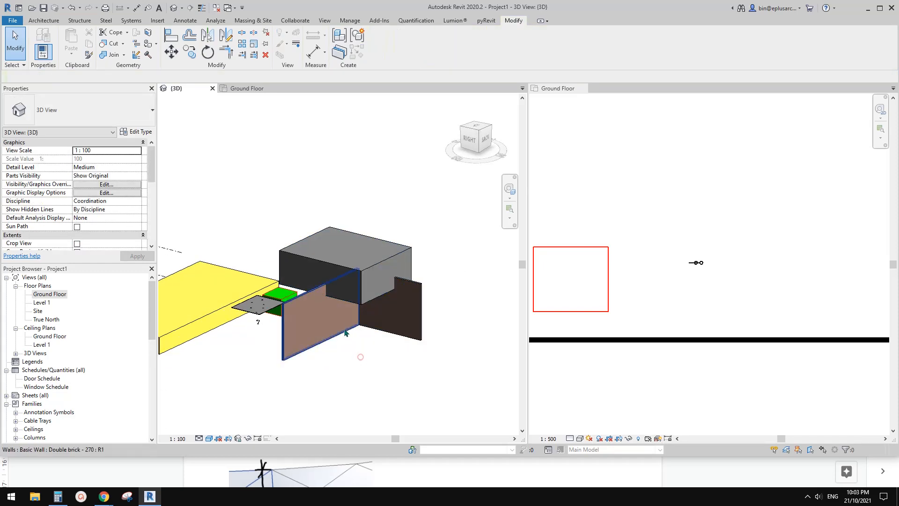
pyautogui.moveTo(371, 364); pyautogui.dragTo(372, 296, button='middle')
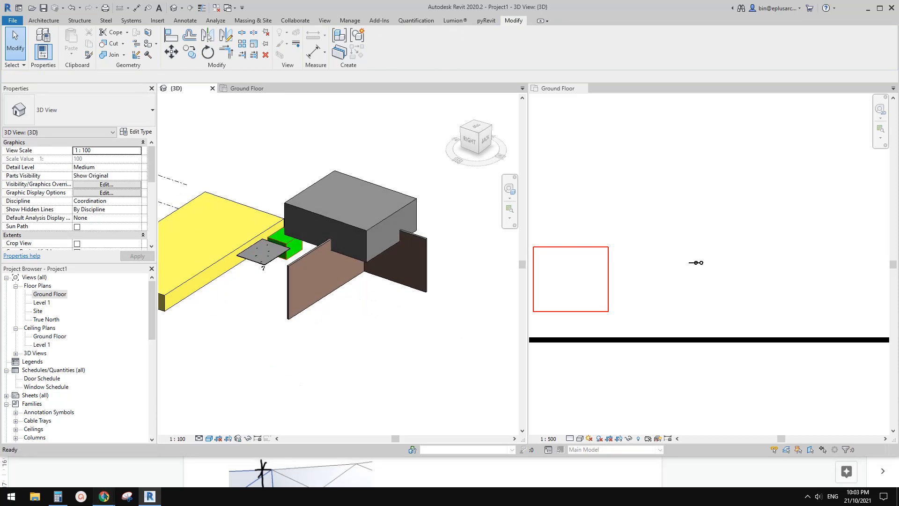
# Switch to the Google Docs notes and colour the "Generic Model for wall/roof by face" and "Attach top" bullets light grey
pyautogui.moveTo(103, 496)
pyautogui.click(171, 463)
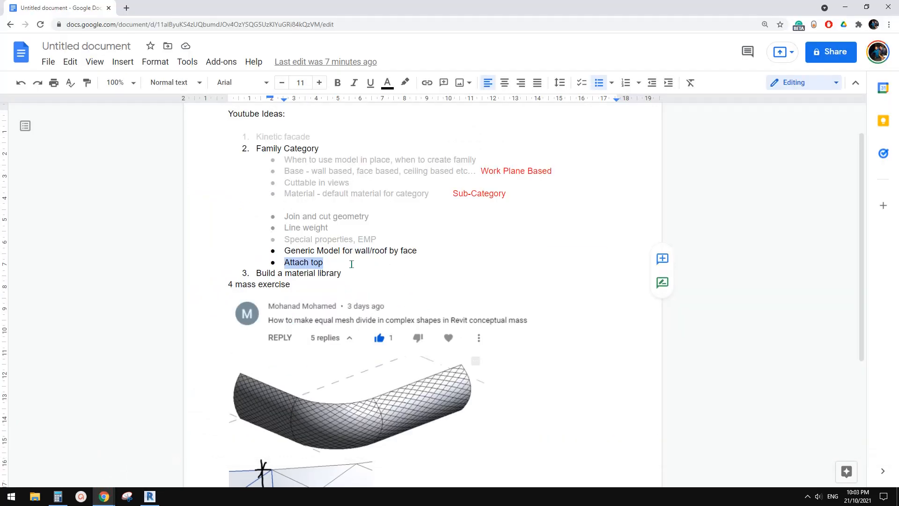
pyautogui.moveTo(338, 263); pyautogui.dragTo(274, 250)
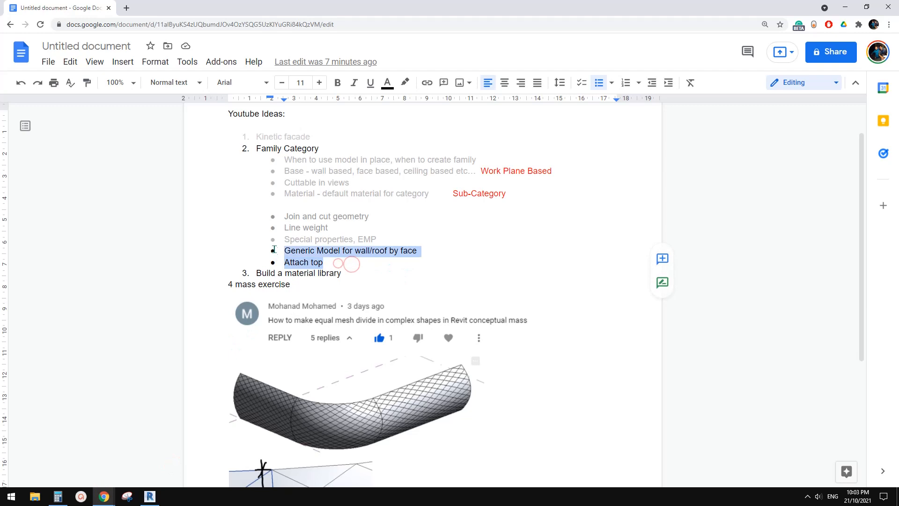
pyautogui.click(387, 84)
pyautogui.click(420, 208)
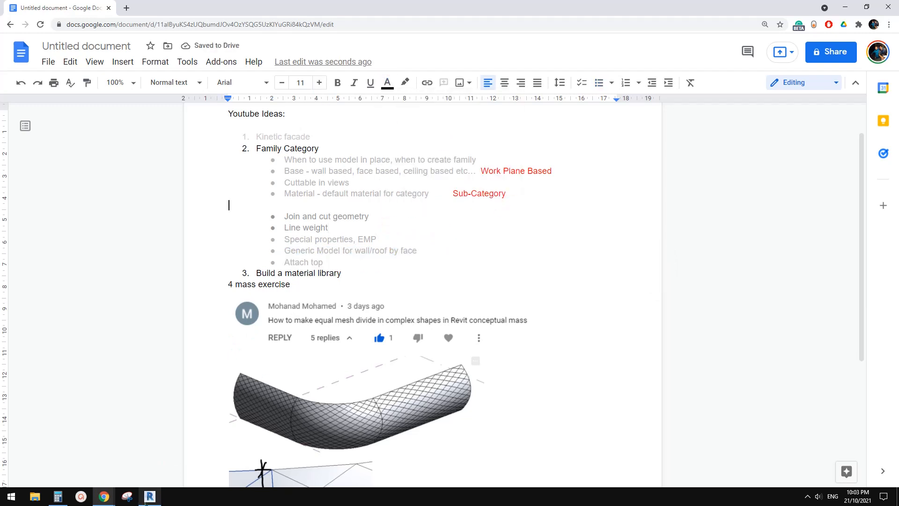
# Switch back to Revit and examine the in-place box and the two walls in 3D
pyautogui.click(150, 497)
pyautogui.keyDown('shift'); pyautogui.moveTo(395, 303); pyautogui.dragTo(359, 291, button='middle'); pyautogui.keyUp('shift')
pyautogui.scroll(3, 370, 288)
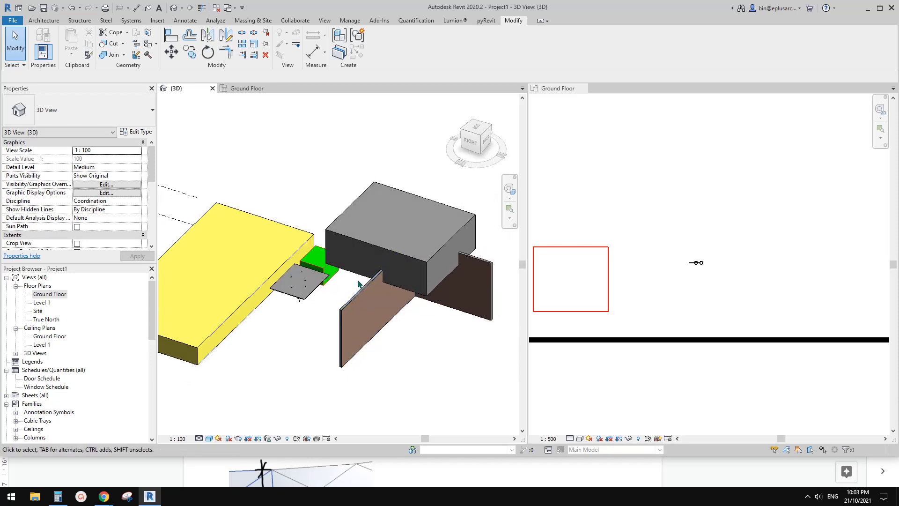
pyautogui.moveTo(357, 277); pyautogui.dragTo(358, 284, button='middle')
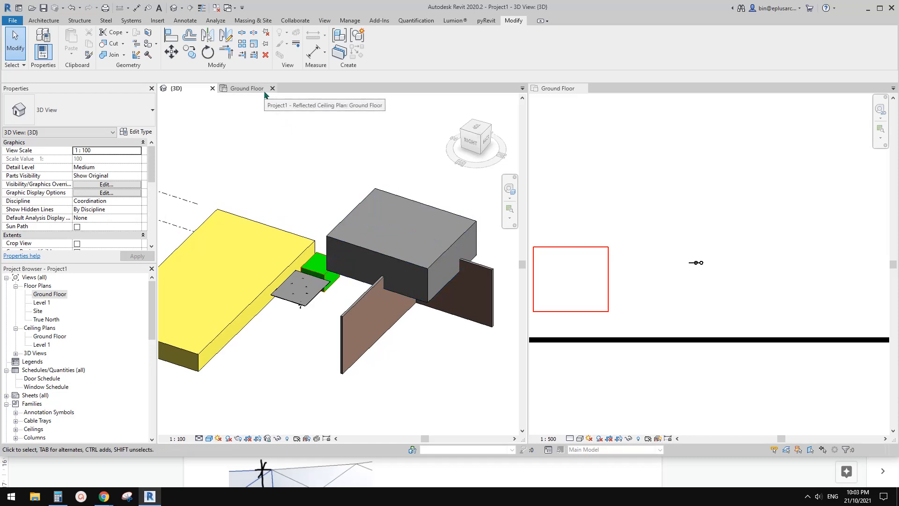
pyautogui.moveTo(318, 201); pyautogui.dragTo(325, 201, button='middle')
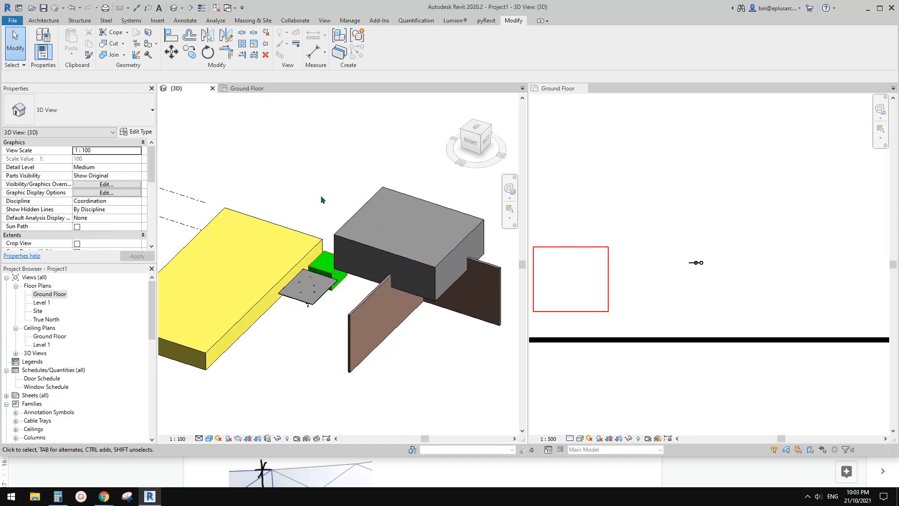